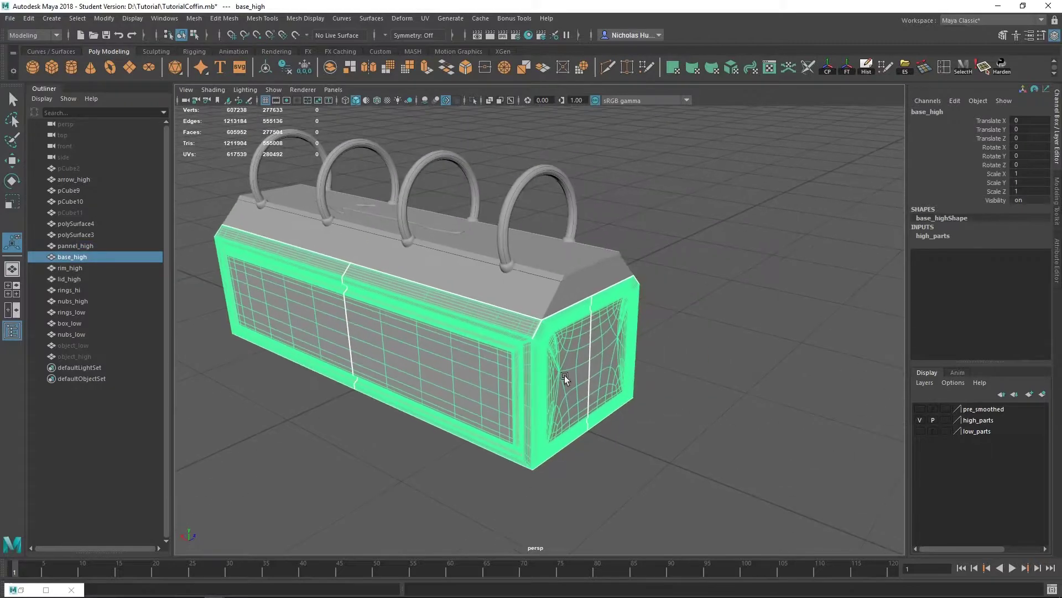
- Examine the high-poly coffin from its long sides, end and lid
middle_click_drag(490, 374, 545, 420, "alt")
right_click_drag(545, 420, 597, 349, "alt")
left_click_drag(597, 350, 289, 404, "alt")
right_click_drag(290, 404, 456, 390, "alt")
left_click_drag(456, 390, 522, 384, "alt")
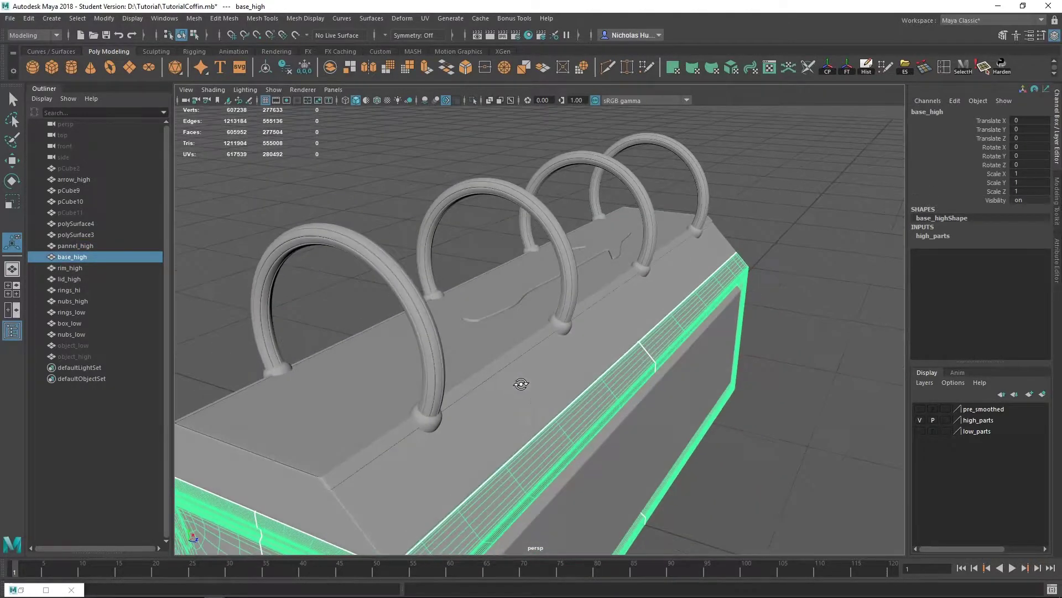
right_click_drag(522, 384, 399, 319, "alt")
middle_click_drag(432, 386, 463, 275, "alt")
left_click_drag(566, 405, 537, 394, "alt")
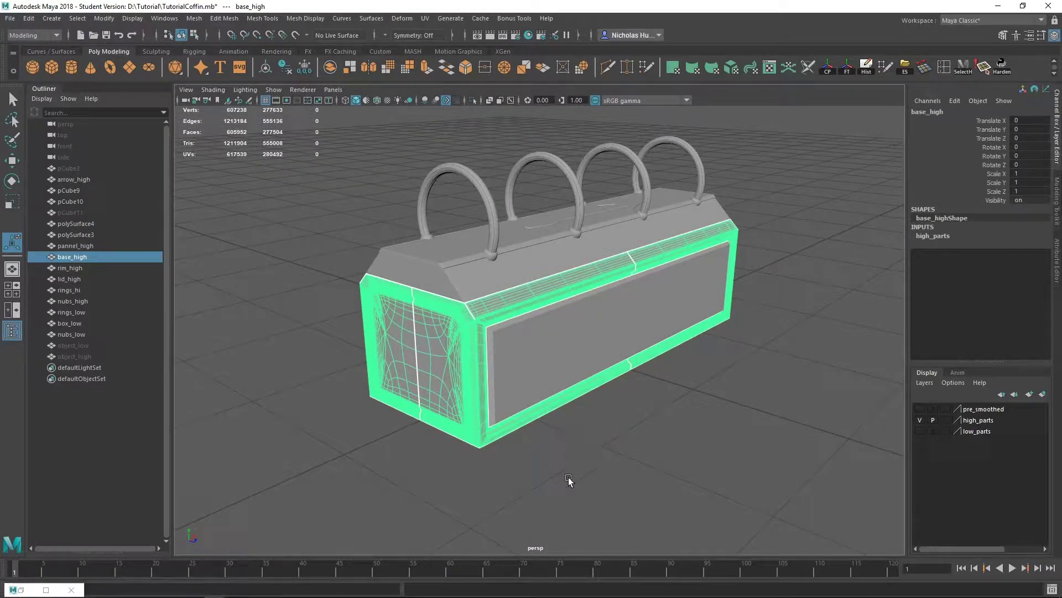
left_click_drag(536, 356, 562, 371, "alt")
right_click_drag(562, 371, 614, 418, "alt")
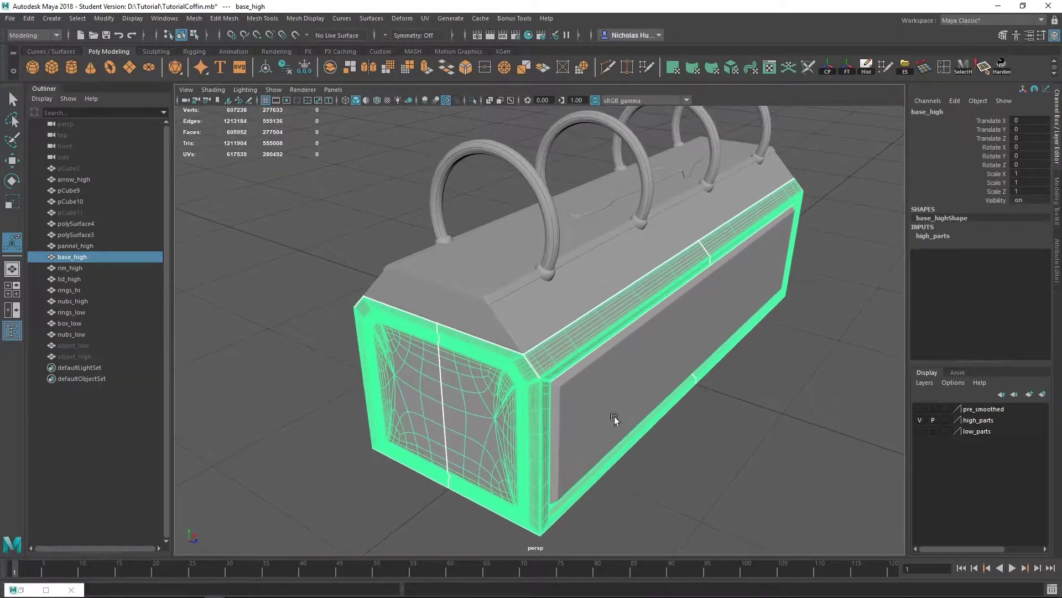
middle_click_drag(626, 443, 621, 419, "alt")
- Assign a new Lambert material to the coffin's base mesh
left_click(642, 440)
left_click(534, 333)
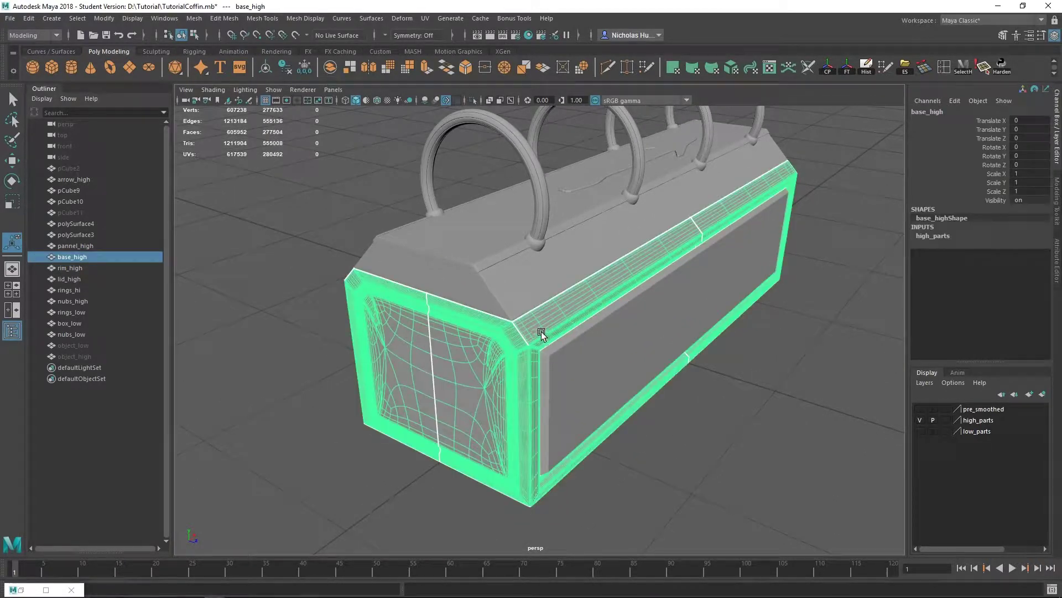
right_click_drag(542, 330, 626, 509)
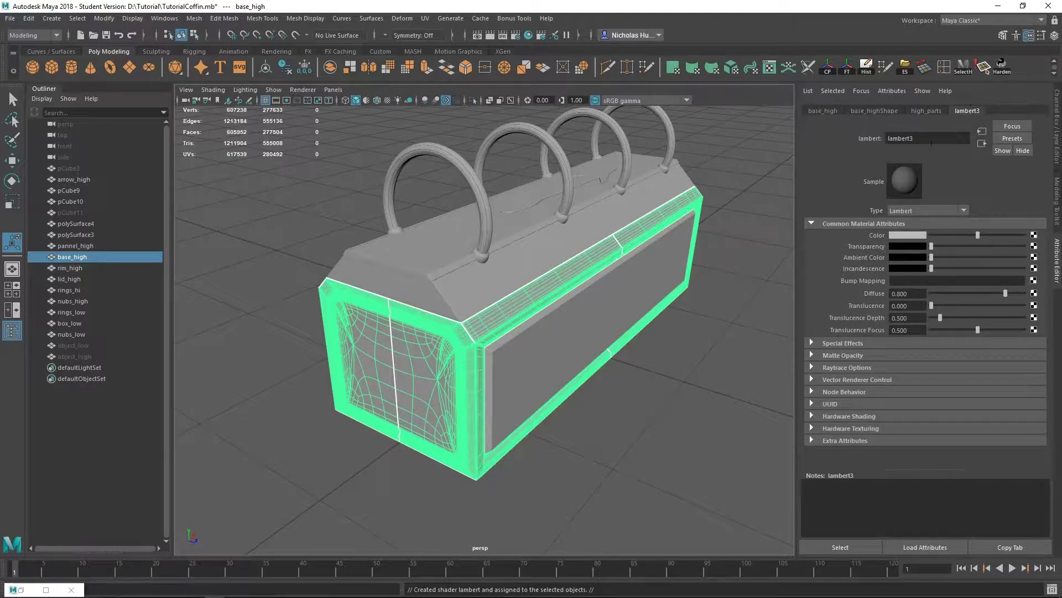
- Name the base's material "concrete" and set its colour to bright green, with hue about 129 and full saturation and value
double_click(921, 139)
type("concrete")
left_click(918, 234)
left_click(893, 264)
left_click_drag(900, 277, 958, 290)
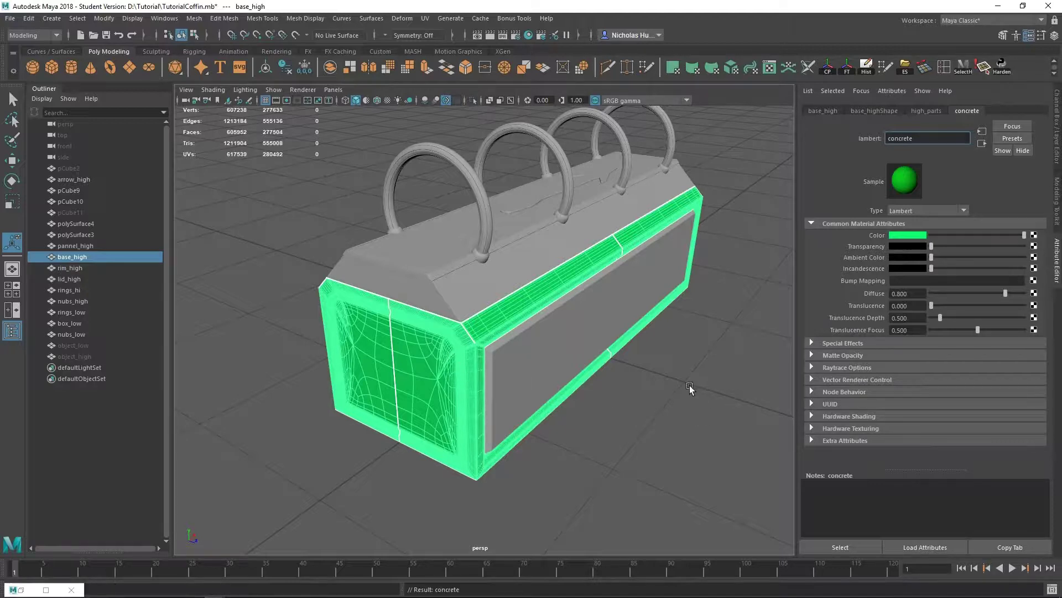
left_click(907, 237)
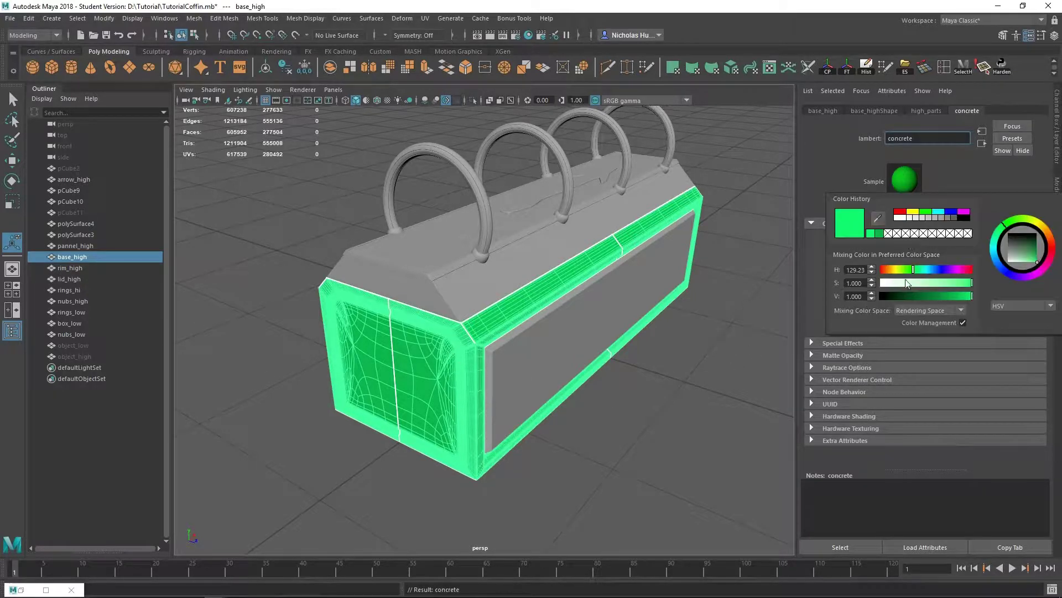
left_click_drag(969, 283, 993, 279)
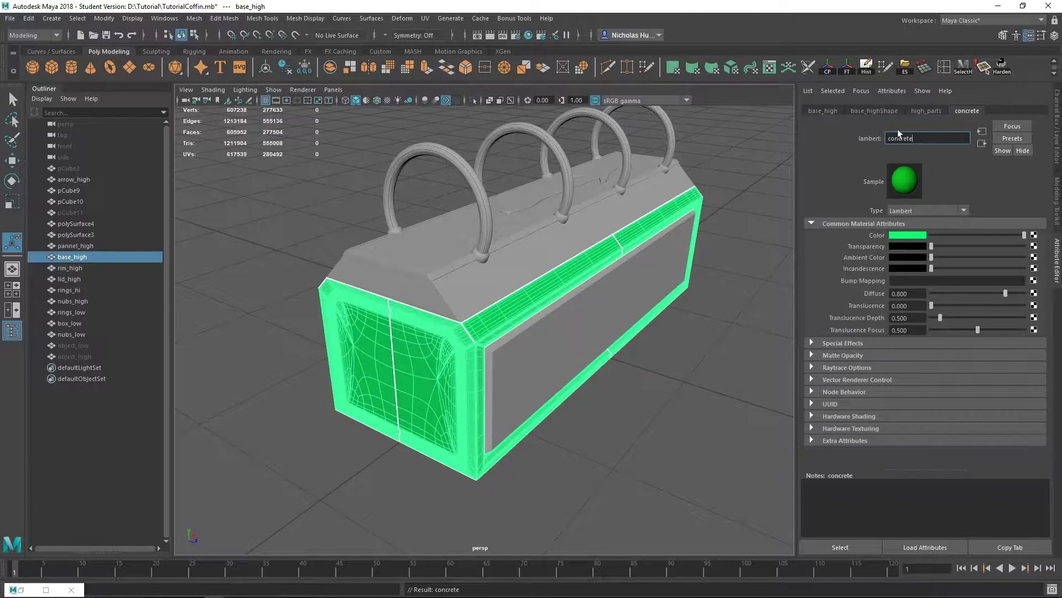
- Assign the existing concrete material to the coffin's sloped lid mesh
left_click(730, 377)
left_click_drag(509, 314, 544, 339, "alt")
right_click_drag(544, 339, 606, 379, "alt")
left_click_drag(675, 341, 624, 344, "alt")
left_click(532, 314)
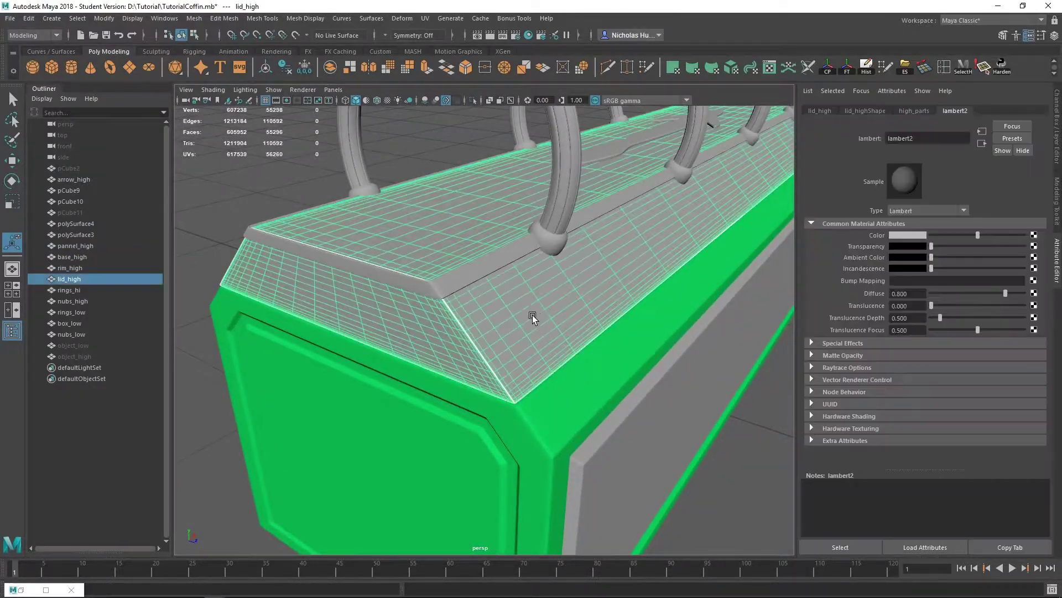
right_click(533, 304)
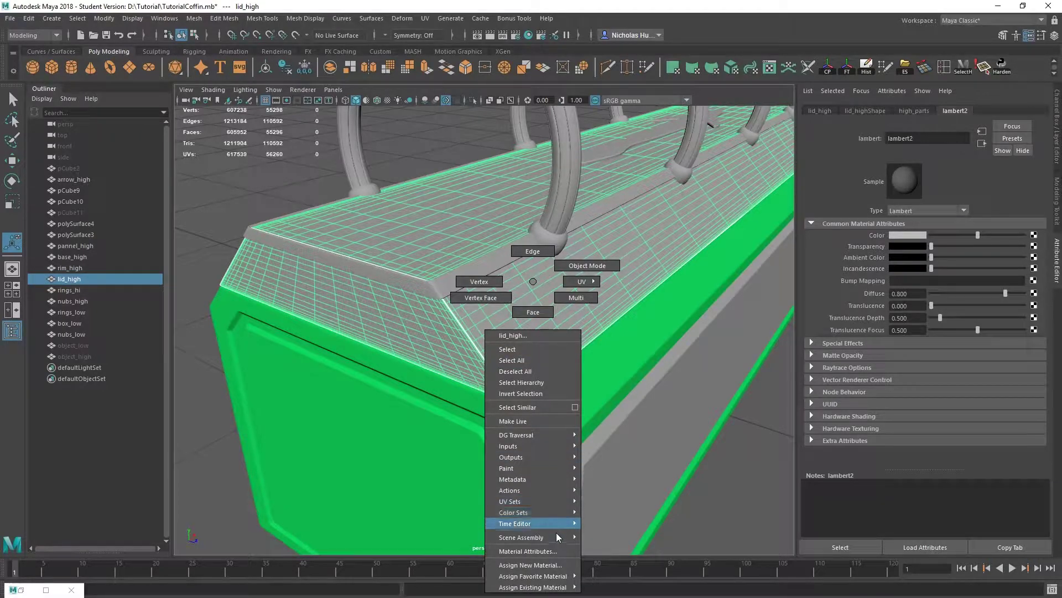
mouse_move(549, 588)
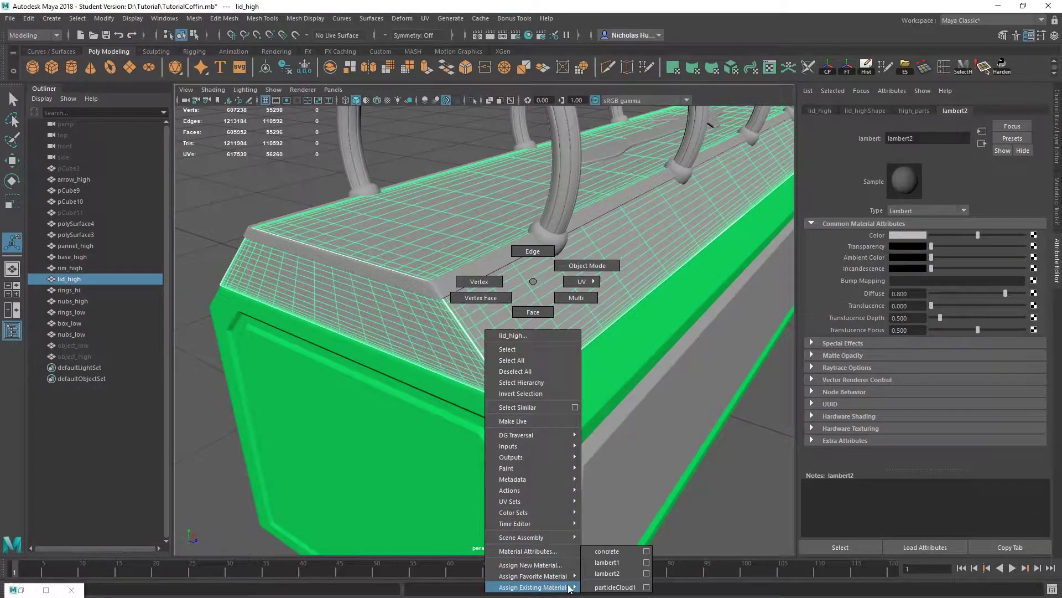
left_click(612, 551)
- Assign a new Lambert material to the recessed panel on the coffin's long side
middle_click_drag(616, 417, 581, 322, "alt")
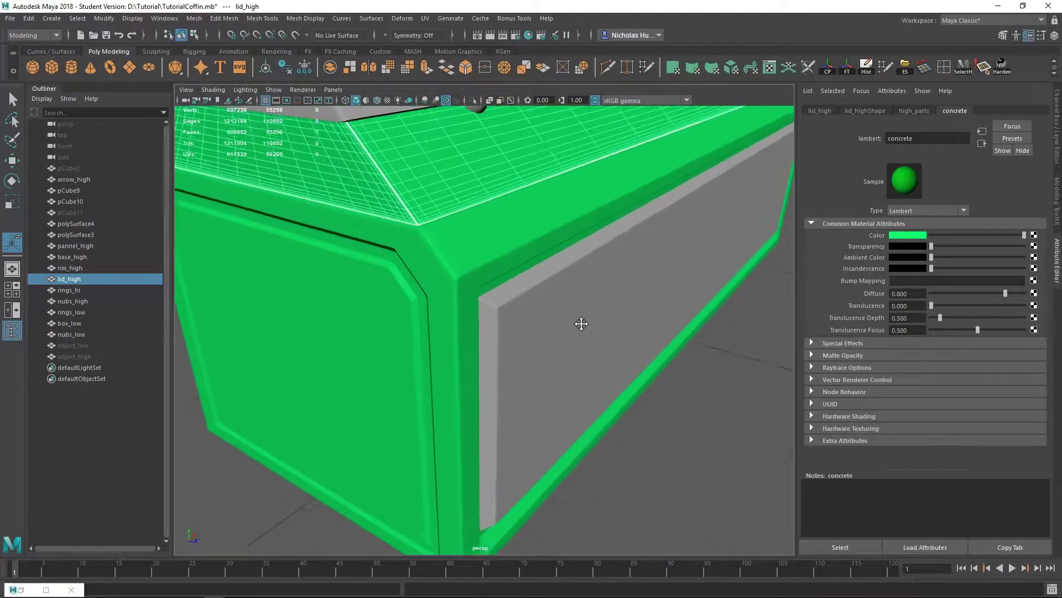
left_click_drag(581, 323, 519, 332, "alt")
middle_click_drag(519, 332, 515, 362, "alt")
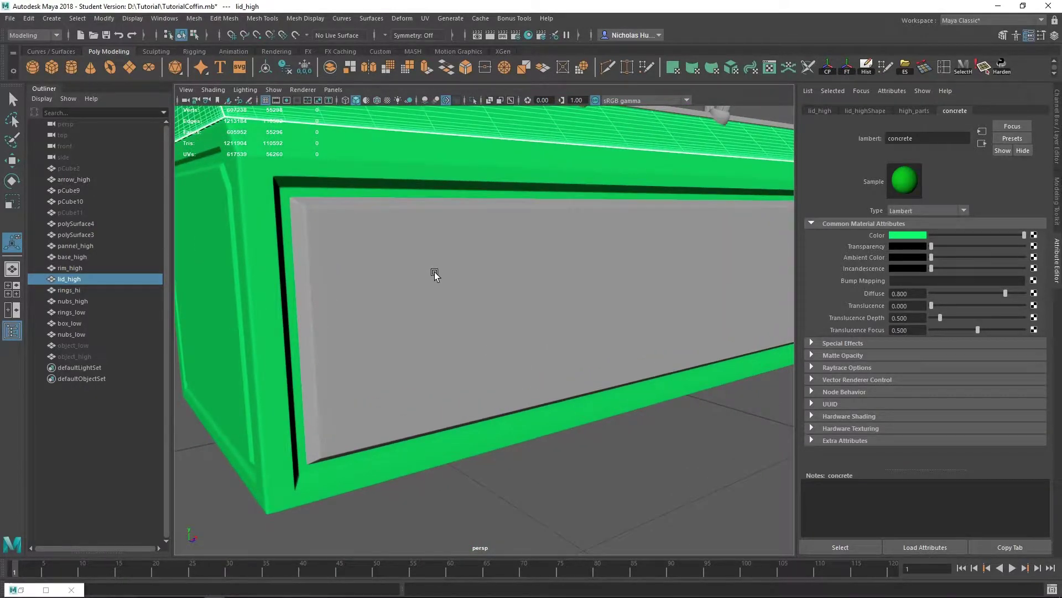
left_click(434, 271)
left_click_drag(521, 276, 519, 281, "alt")
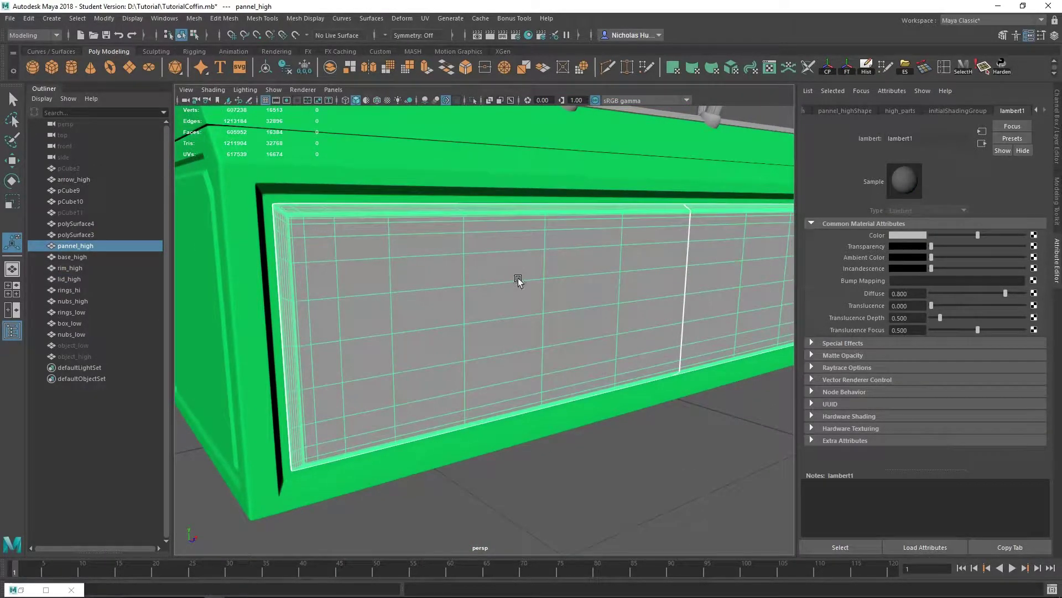
right_click(490, 257)
mouse_move(510, 553)
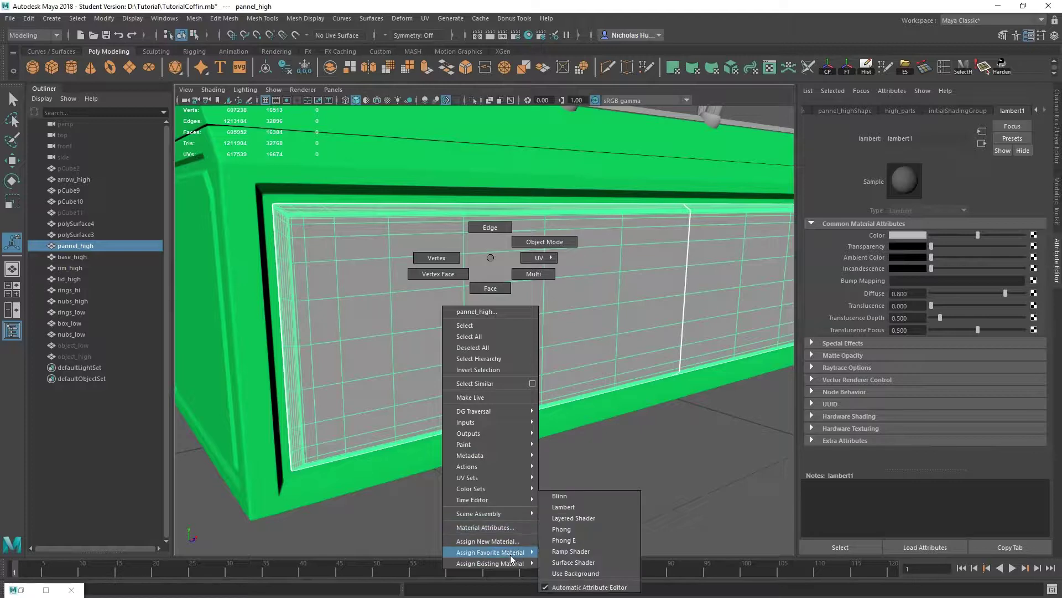
left_click(564, 508)
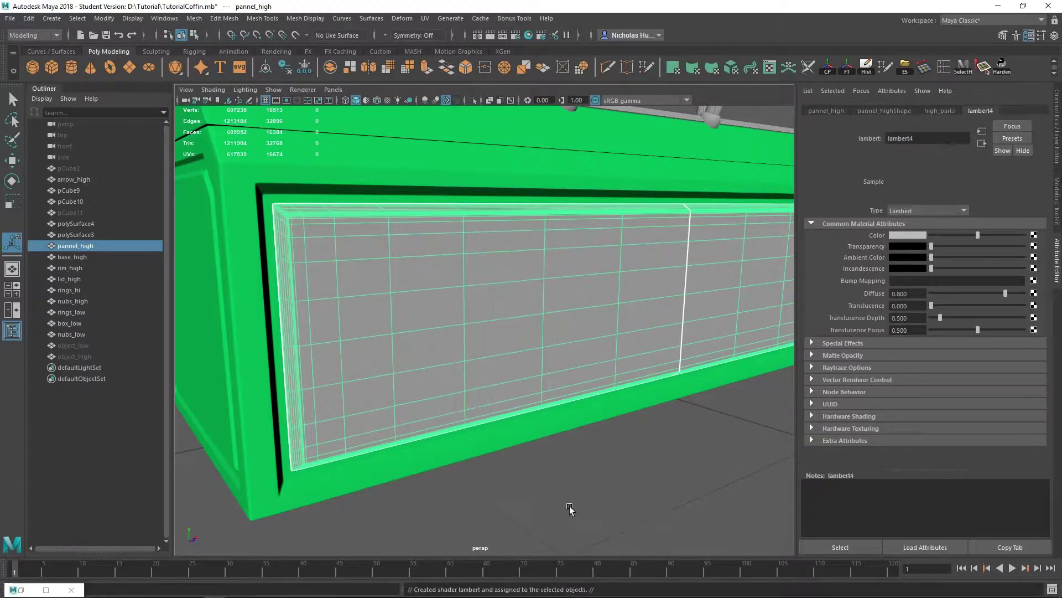
- Name the side panel's material "wood" and set its colour to fully saturated red
double_click(890, 137)
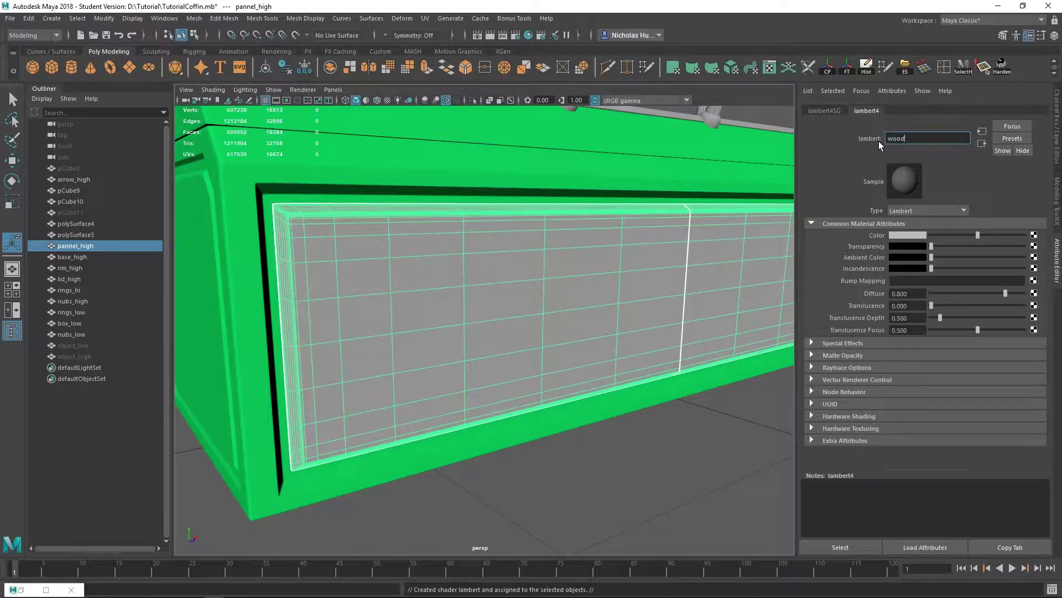
key("Return")
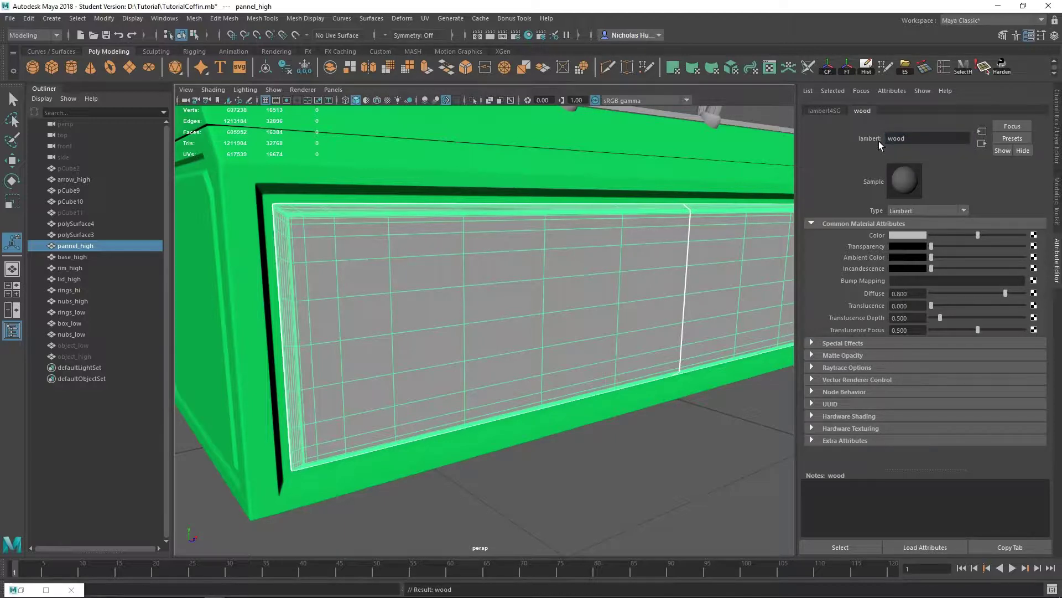
left_click(915, 237)
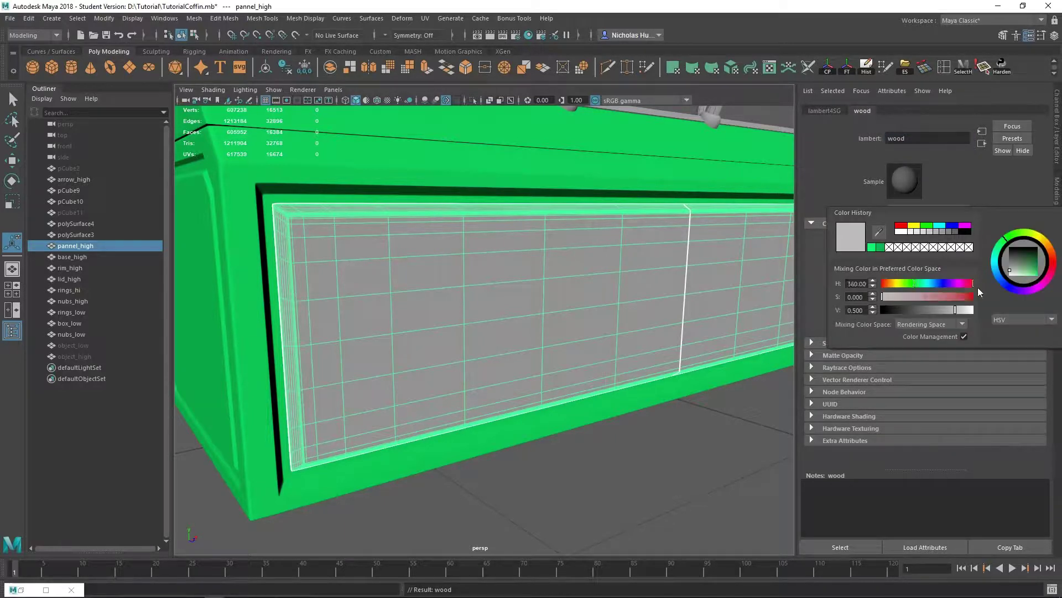
left_click_drag(949, 297, 991, 298)
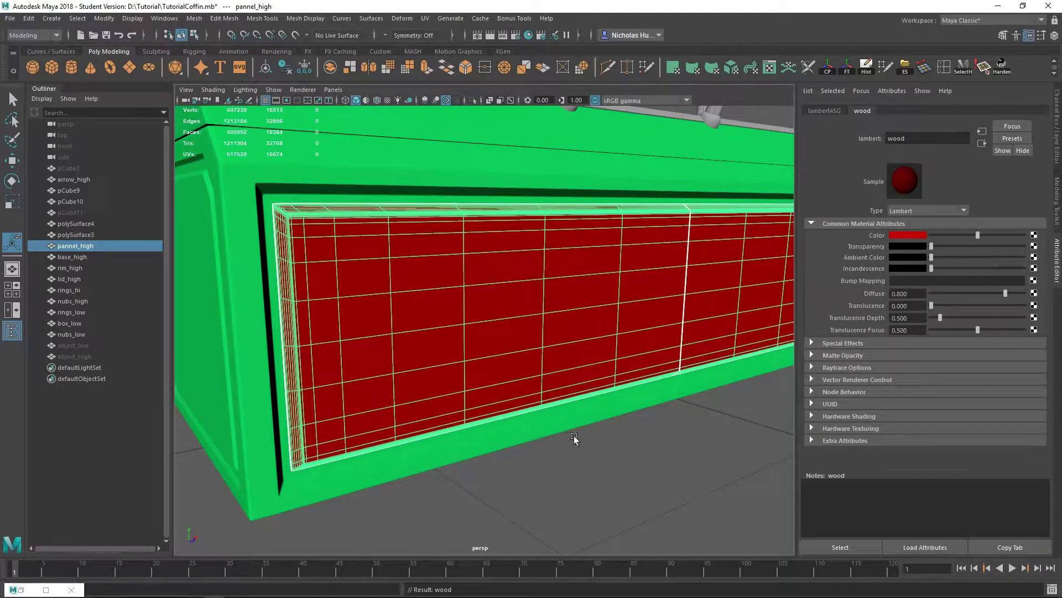
left_click(711, 433)
- Assign the existing wood material to a two-by-four block of faces in the middle of the base's opposite long side
scroll(539, 328, "down", 8)
left_click_drag(540, 327, 653, 335, "alt")
left_click_drag(443, 326, 508, 309, "alt")
scroll(517, 360, "up", 6)
left_click_drag(441, 299, 441, 311)
left_click_drag(590, 325, 615, 308, "alt")
middle_click_drag(404, 362, 578, 357, "alt")
right_click(540, 328)
right_click_drag(541, 327, 543, 311)
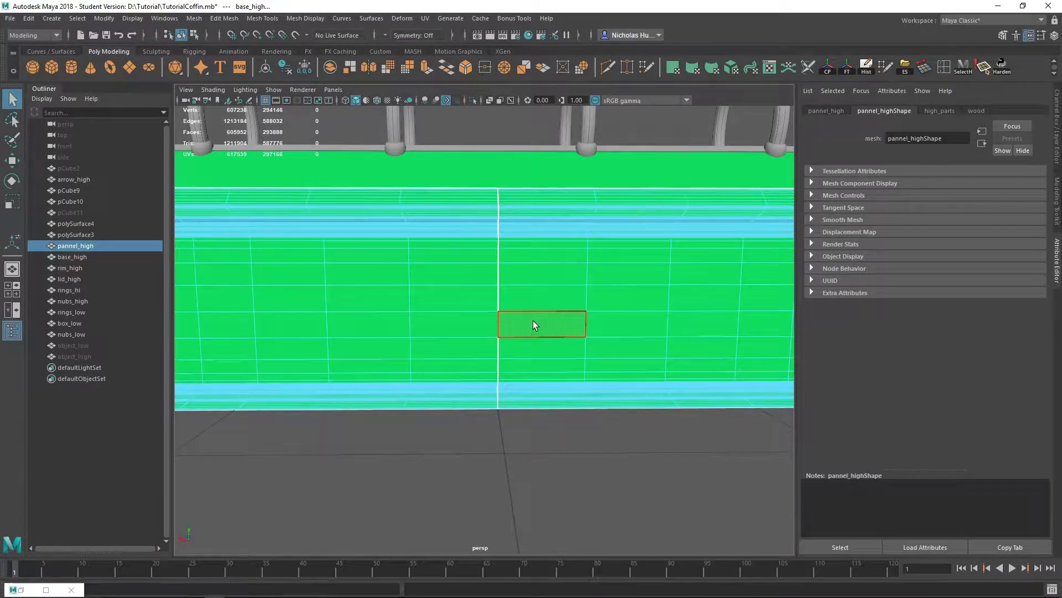
left_click(533, 321)
left_click(463, 320, "shift")
left_click(463, 301, "shift")
left_click(529, 302, "shift")
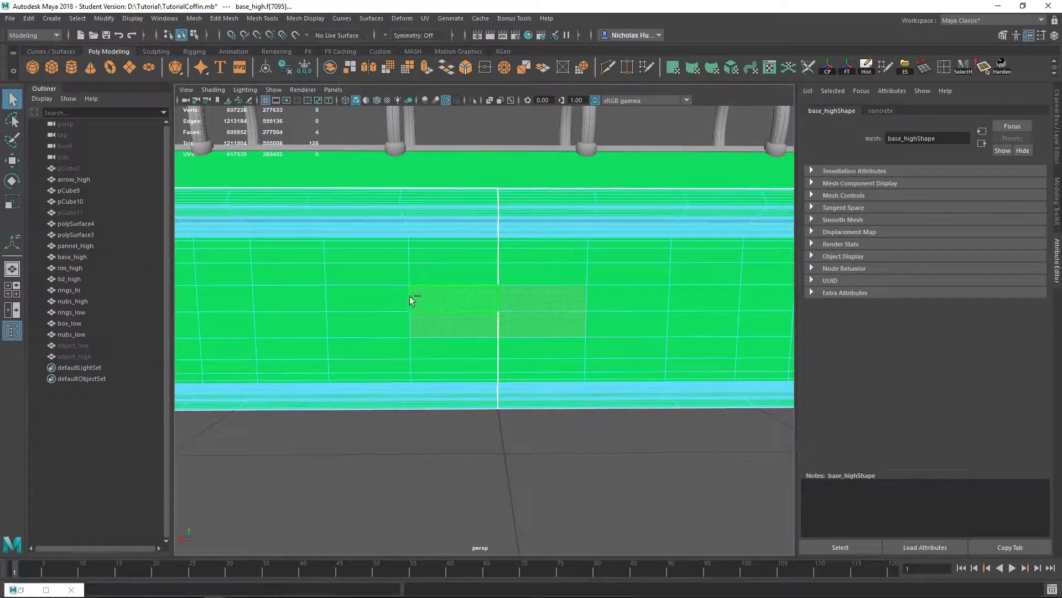
left_click(390, 299, "shift")
left_click(390, 322, "shift")
left_click(606, 320, "shift")
left_click(602, 303, "shift")
right_click_drag(452, 300, 530, 571)
left_click_drag(542, 397, 519, 379, "alt")
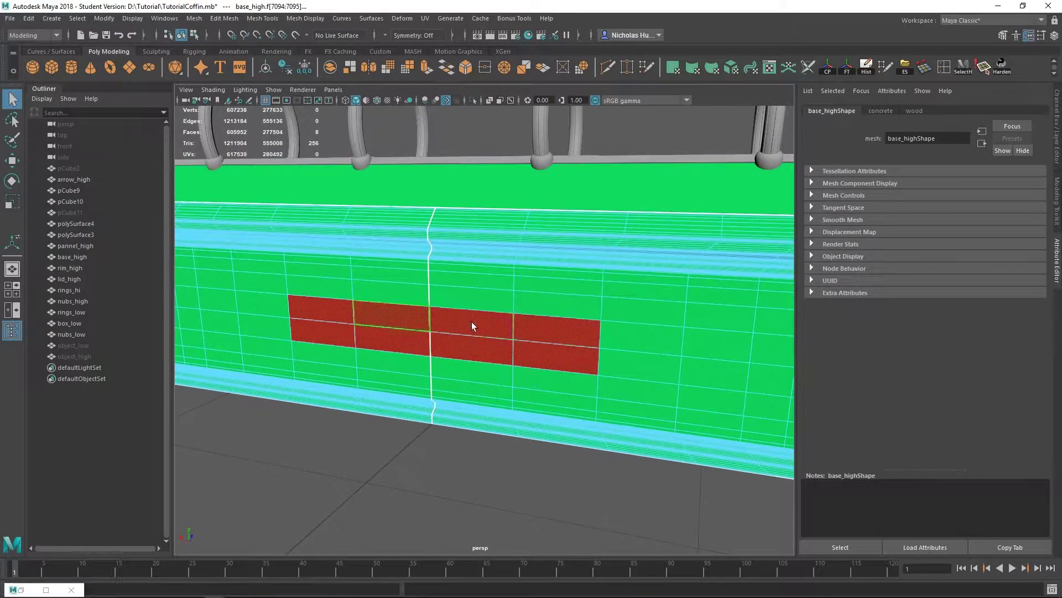
- Assign a new Lambert material to the rim around the top of the lid
right_click_drag(673, 391, 630, 268, "alt")
left_click_drag(691, 276, 603, 299, "alt")
right_click_drag(555, 324, 702, 390, "alt")
left_click_drag(703, 390, 472, 367, "alt")
left_click(459, 355)
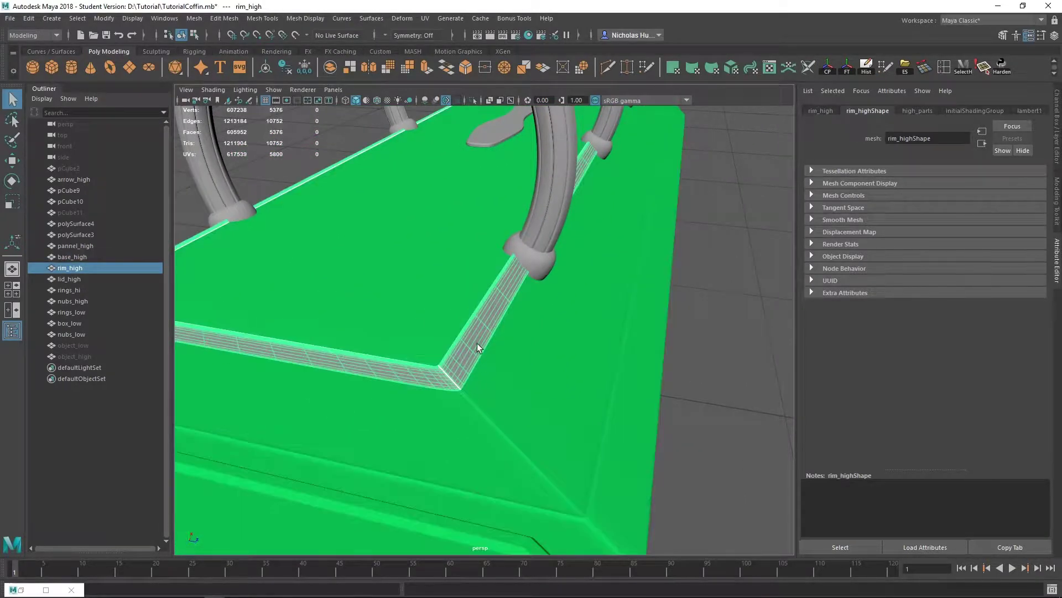
right_click_drag(490, 321, 580, 509)
- Name the rim's material "silver" and set its colour to light blue, with hue about 201 and full saturation and value
left_click_drag(924, 140, 865, 132)
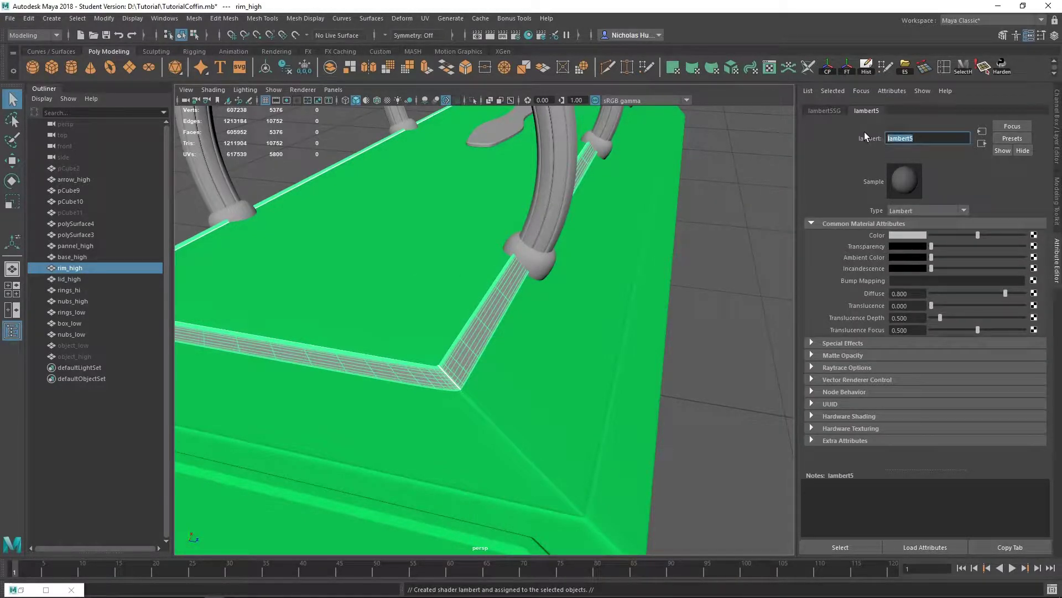
type("silver")
left_click(902, 235)
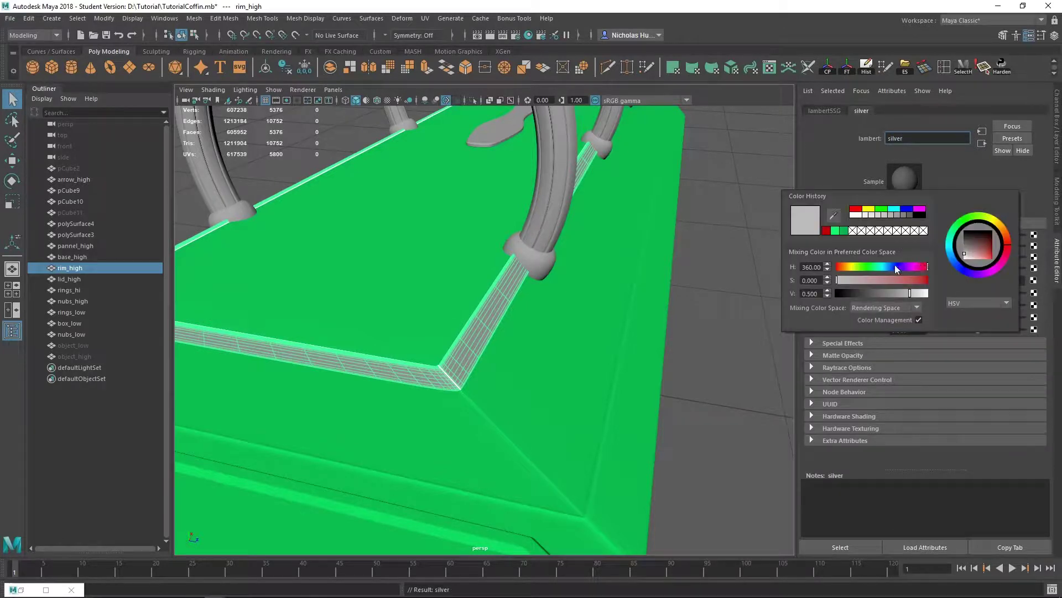
left_click_drag(894, 280, 941, 291)
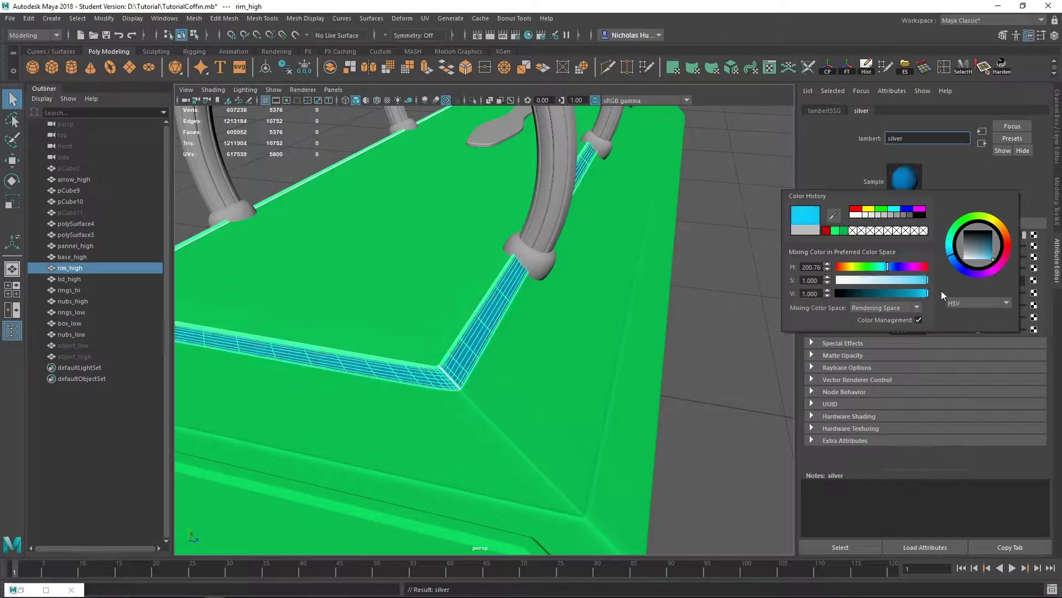
- Select the nubs at the ring ends and view the whole coloured coffin
middle_click_drag(576, 331, 603, 381, "alt")
scroll(603, 381, "down", 3)
left_click(552, 360)
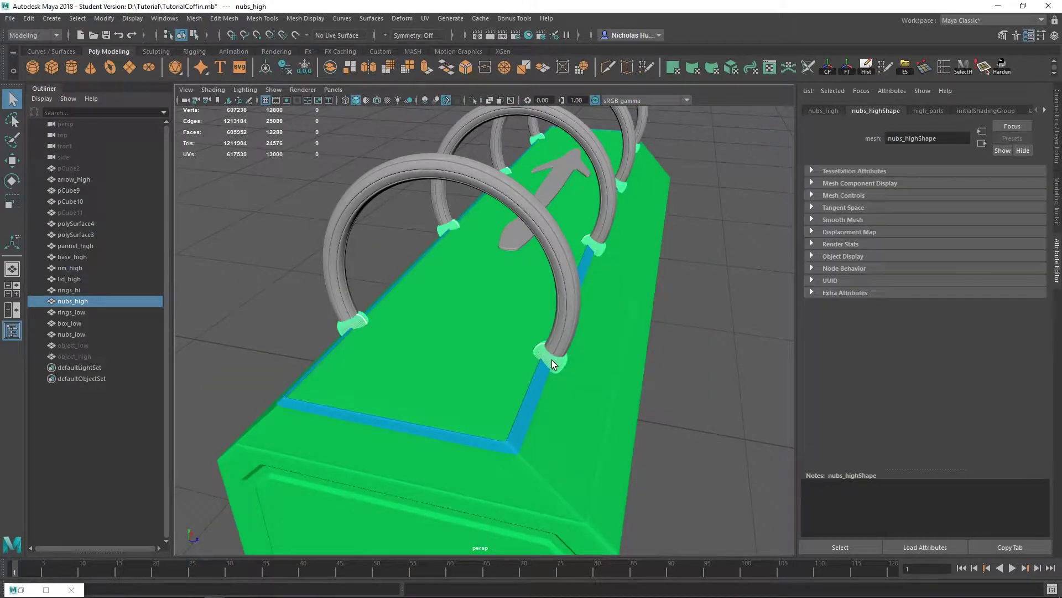
left_click_drag(631, 356, 576, 361, "alt")
middle_click_drag(316, 381, 367, 376, "alt")
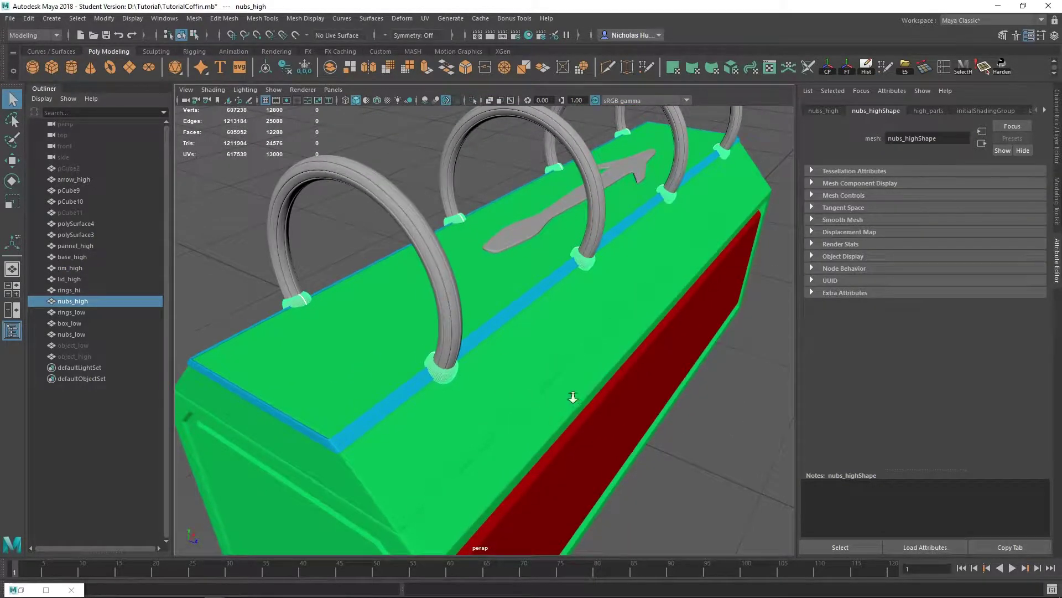
right_click_drag(572, 397, 463, 315, "alt")
middle_click_drag(510, 333, 526, 312, "alt")
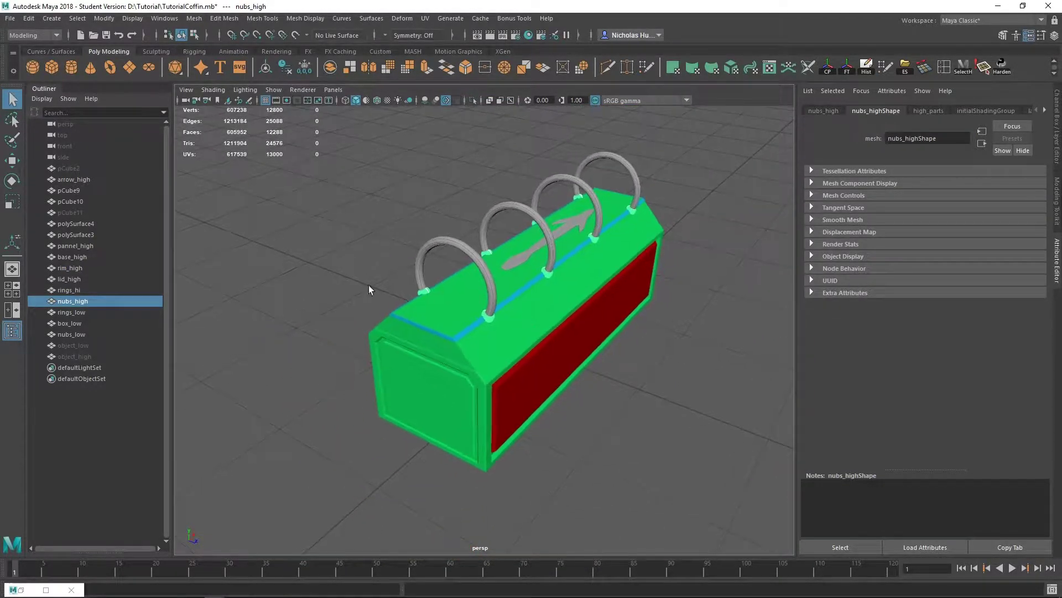
- Create a polygon cube beside the coffin and place a duplicate of it farther out along the same axis
left_click(59, 70)
key("w")
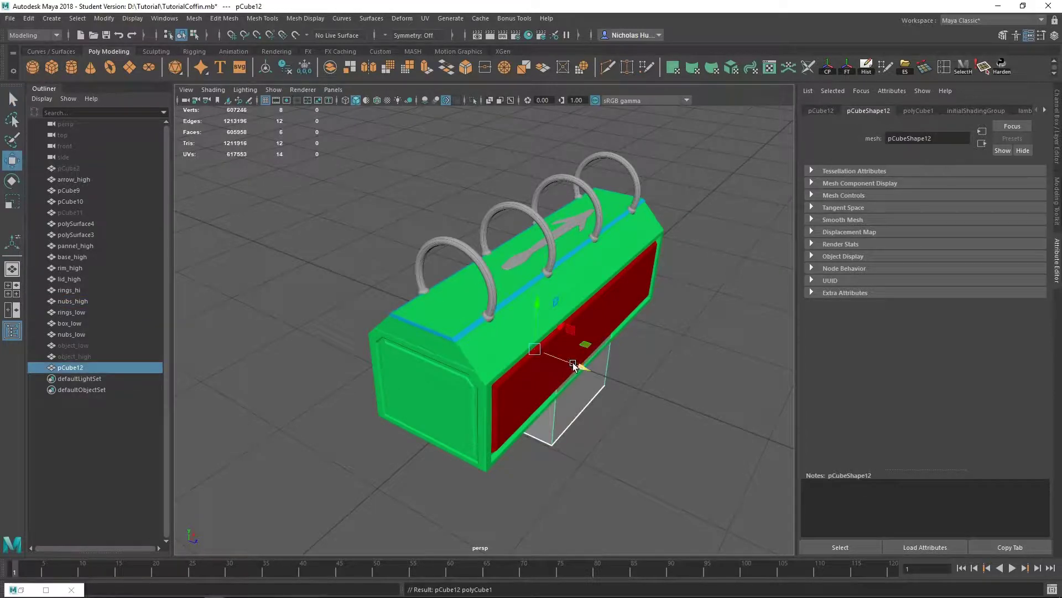
left_click_drag(572, 363, 773, 444)
right_click_drag(769, 442, 478, 306, "alt")
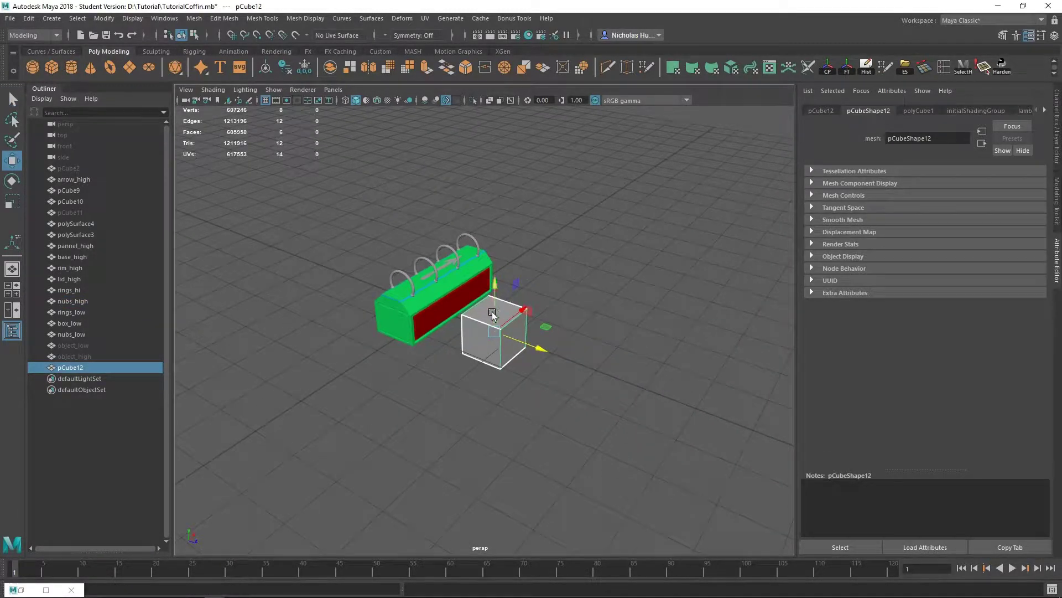
key("ctrl+d")
mouse_move(542, 349)
left_mouse_down()
mouse_move(653, 393)
mouse_move(535, 343)
left_mouse_up()
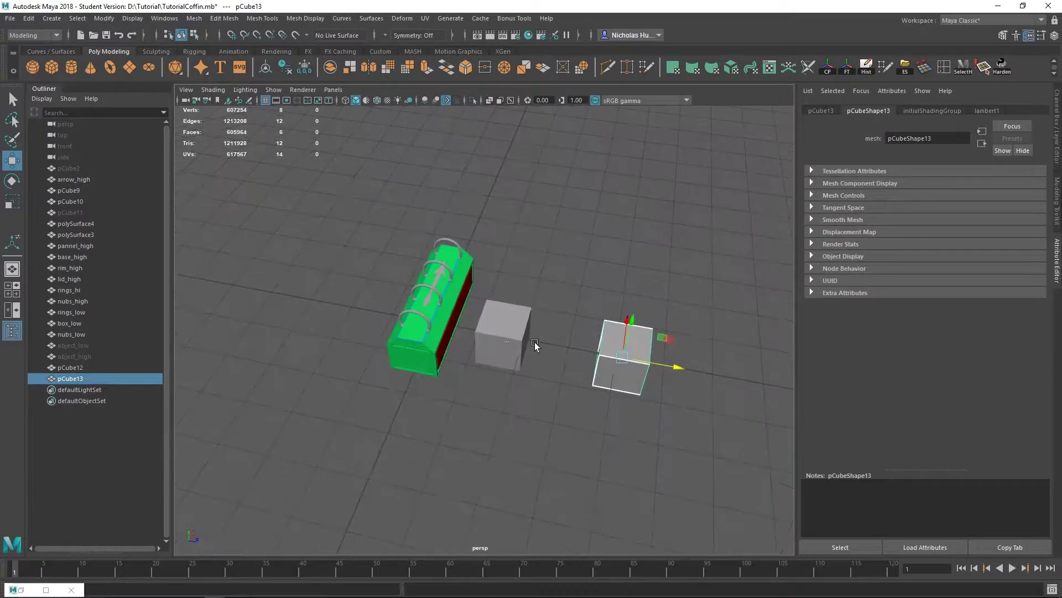
- Select both cubes and combine them into one mesh
left_click(520, 344)
left_click(599, 377)
left_click_drag(506, 269, 686, 462)
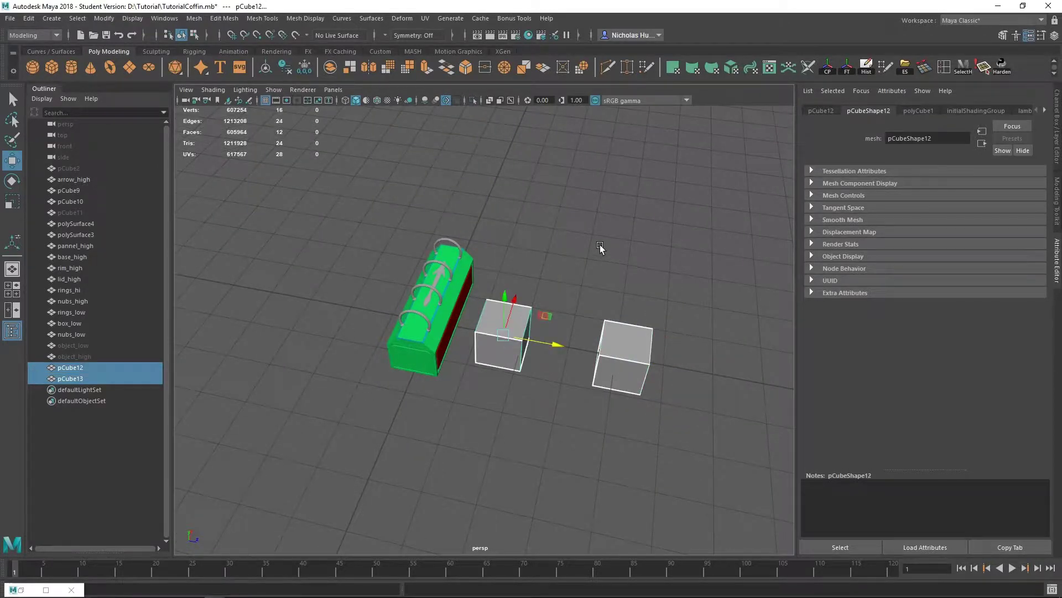
right_click_drag(600, 245, 581, 447, "shift")
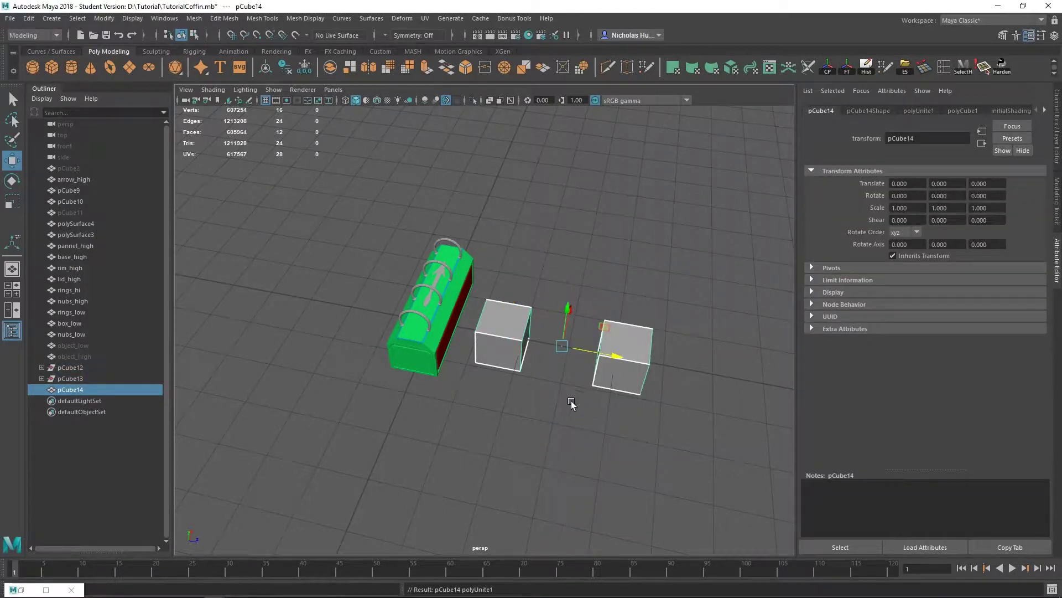
- Delete the combined cube mesh beside the coffin
left_click_drag(571, 402, 581, 395, "alt")
left_click_drag(570, 298, 533, 306, "alt")
left_click_drag(575, 332, 584, 326)
right_click_drag(584, 332, 614, 453, "alt")
middle_click_drag(312, 339, 493, 395, "alt")
left_click_drag(493, 395, 514, 400, "alt")
left_click(432, 316)
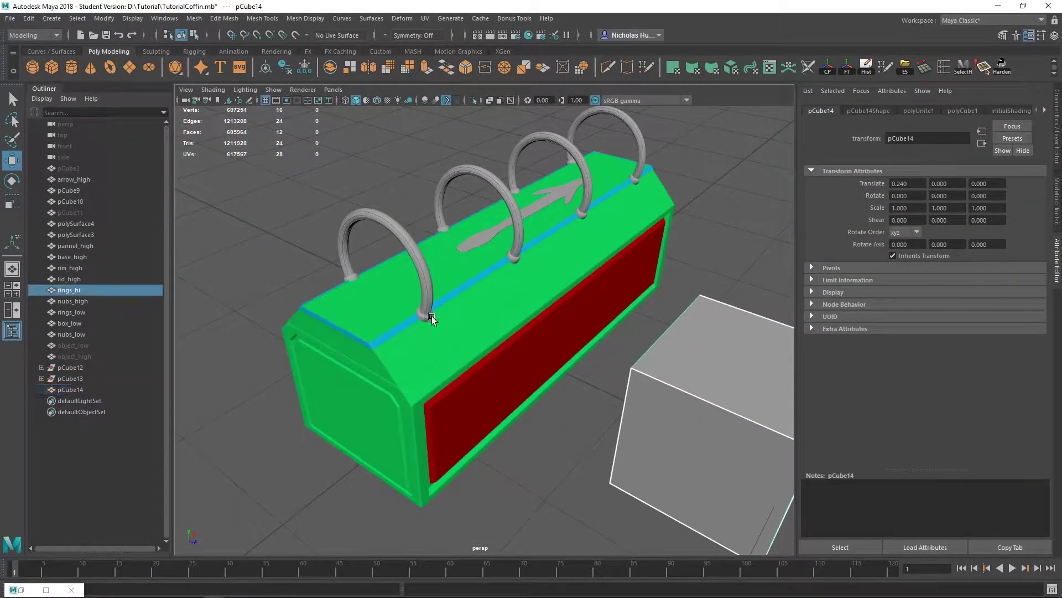
left_click(426, 316)
scroll(656, 394, "down", 3)
left_click(677, 395)
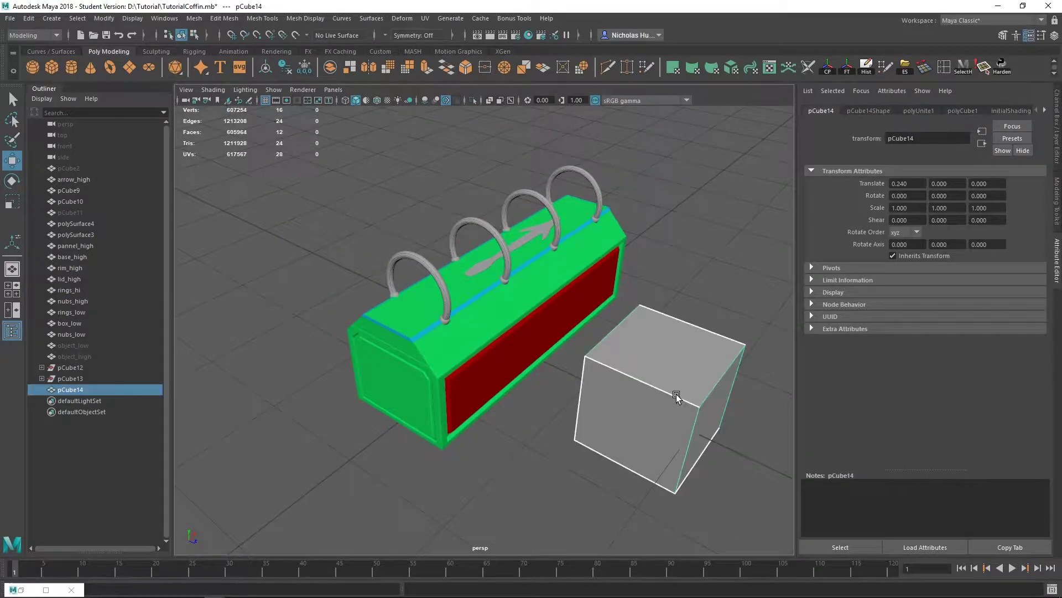
key("Delete")
- Assign a new Lambert material to the high-poly nubs at the ring ends and set its colour to bright yellow, hue about 55
scroll(493, 415, "up", 10)
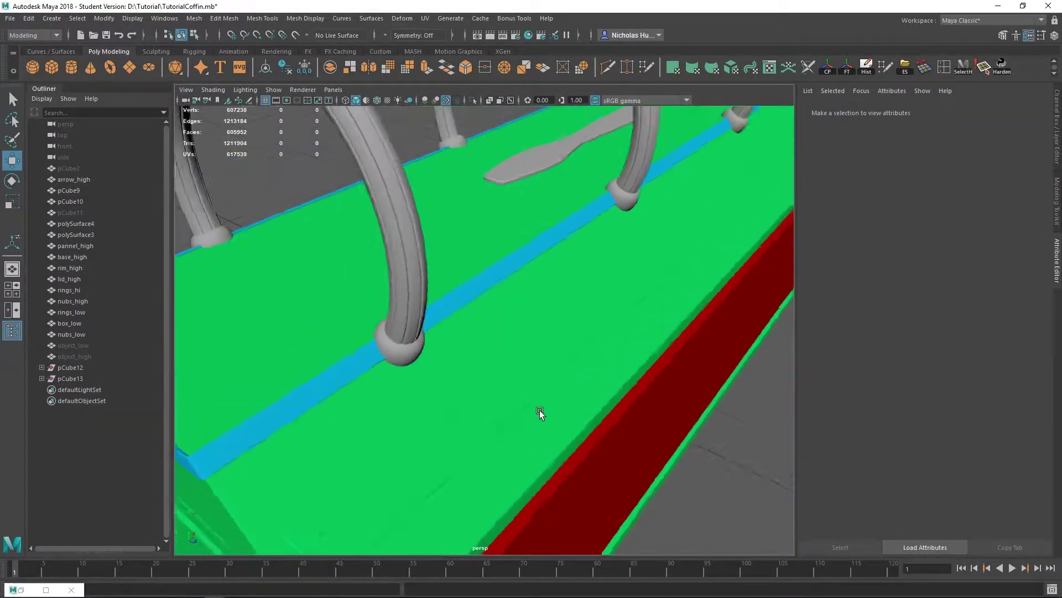
left_click(497, 377)
right_click_drag(496, 377, 600, 505)
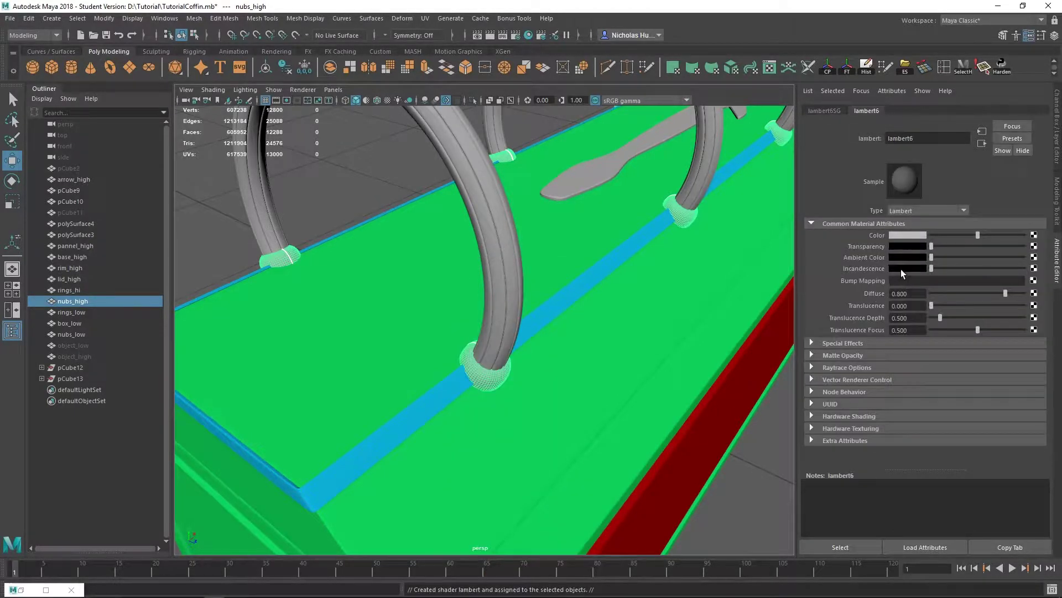
left_click(910, 235)
left_click_drag(875, 265, 954, 294)
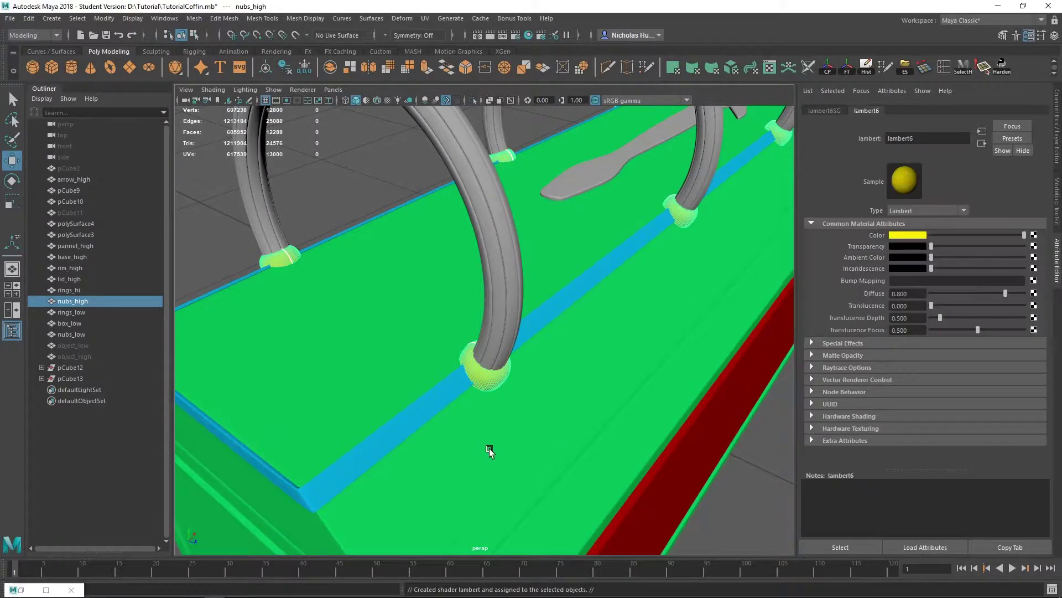
- Select the high-poly rings and assign a new Lambert material to them
left_click_drag(490, 451, 525, 299, "alt")
left_click(524, 298)
left_click_drag(612, 287, 572, 374, "alt")
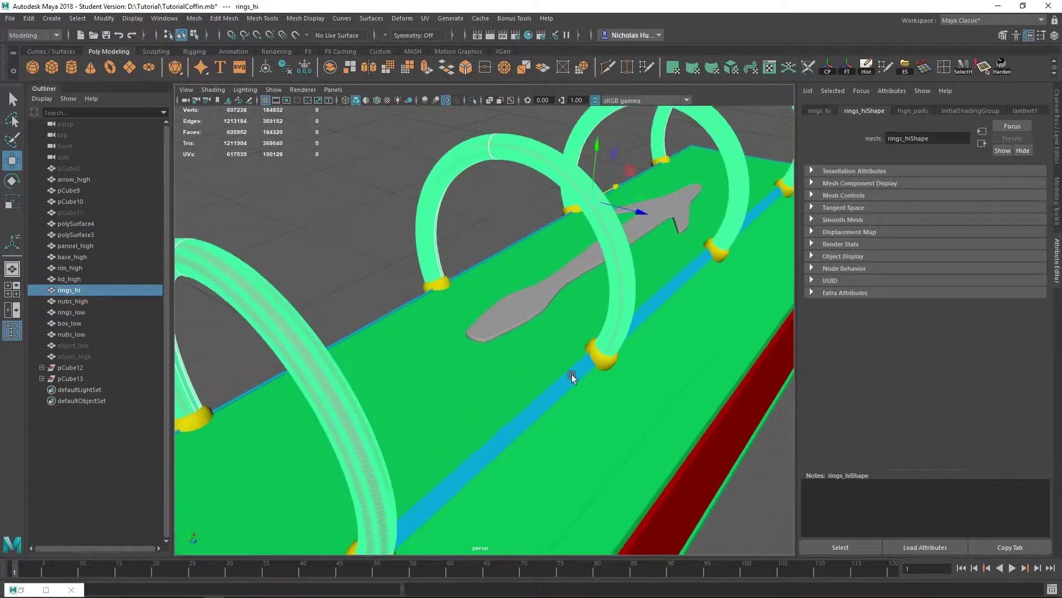
right_click(623, 295)
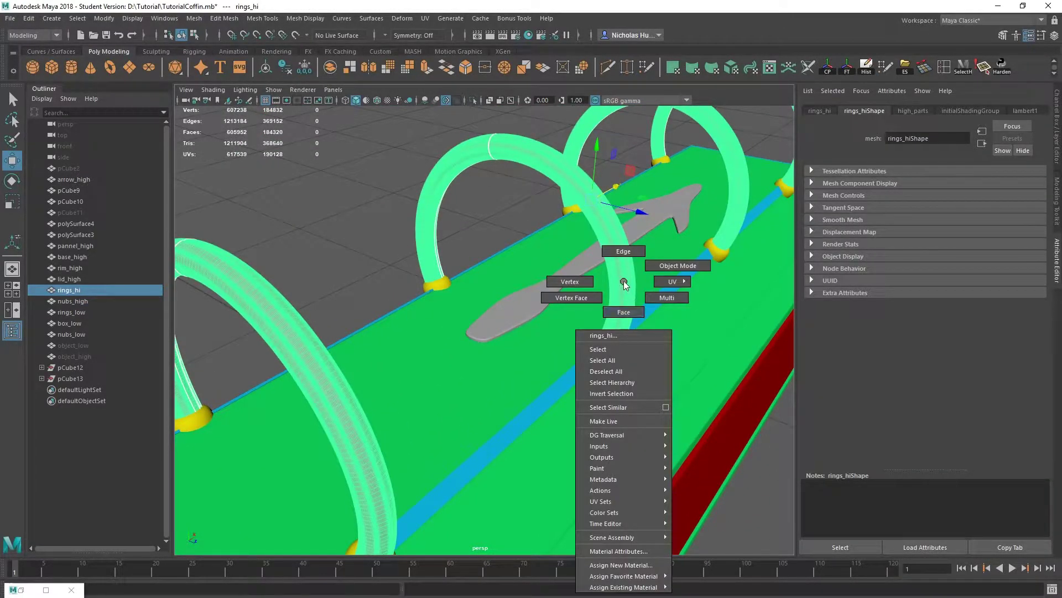
left_click(665, 326)
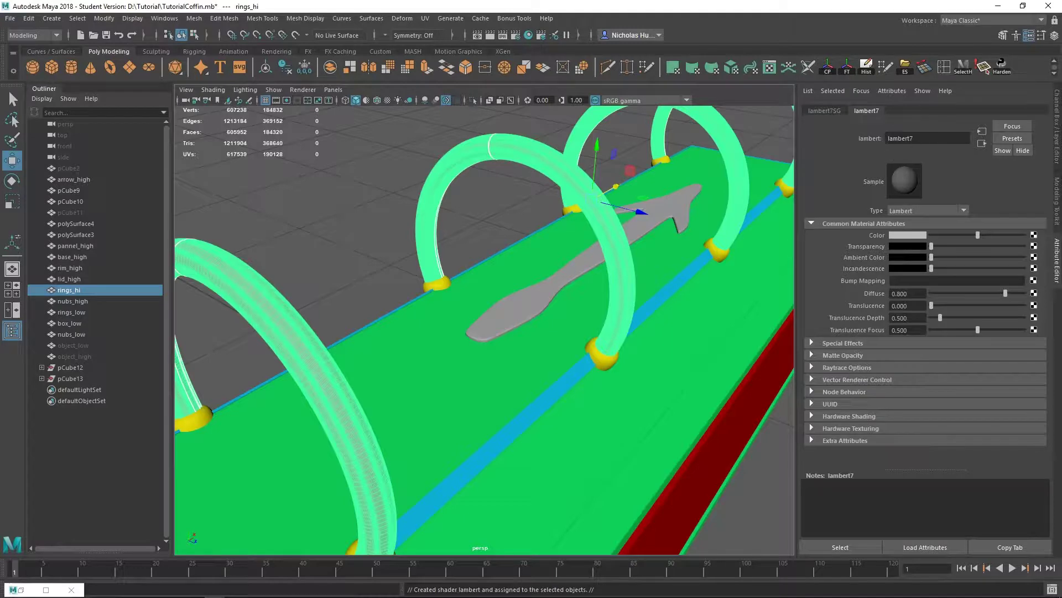
- Name the rings' material "athing" and set its colour to bright magenta, hue about 309
left_click_drag(920, 139, 876, 126)
type("athing")
key("Return")
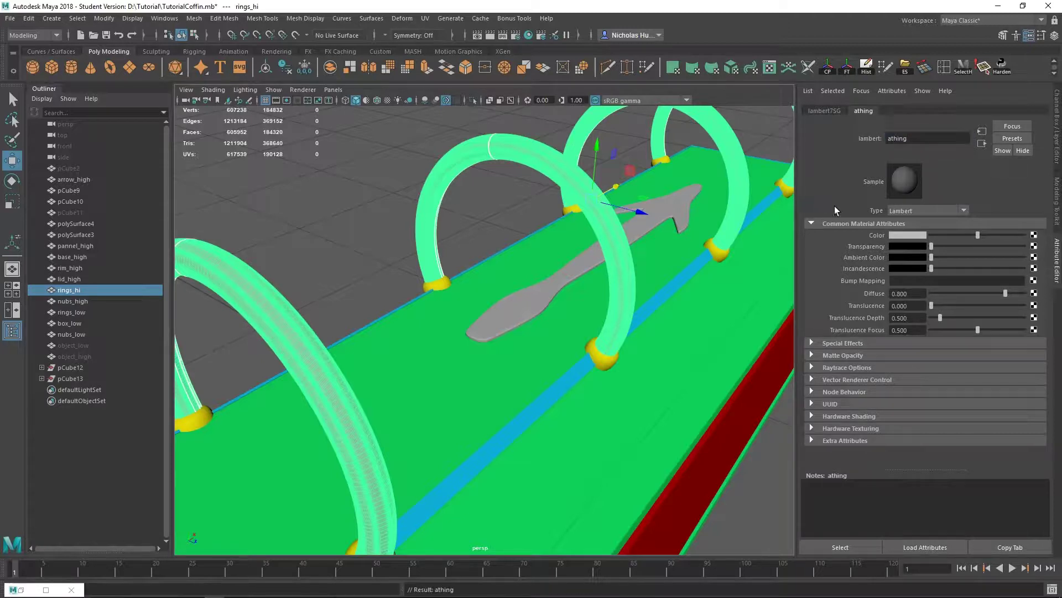
left_click(908, 235)
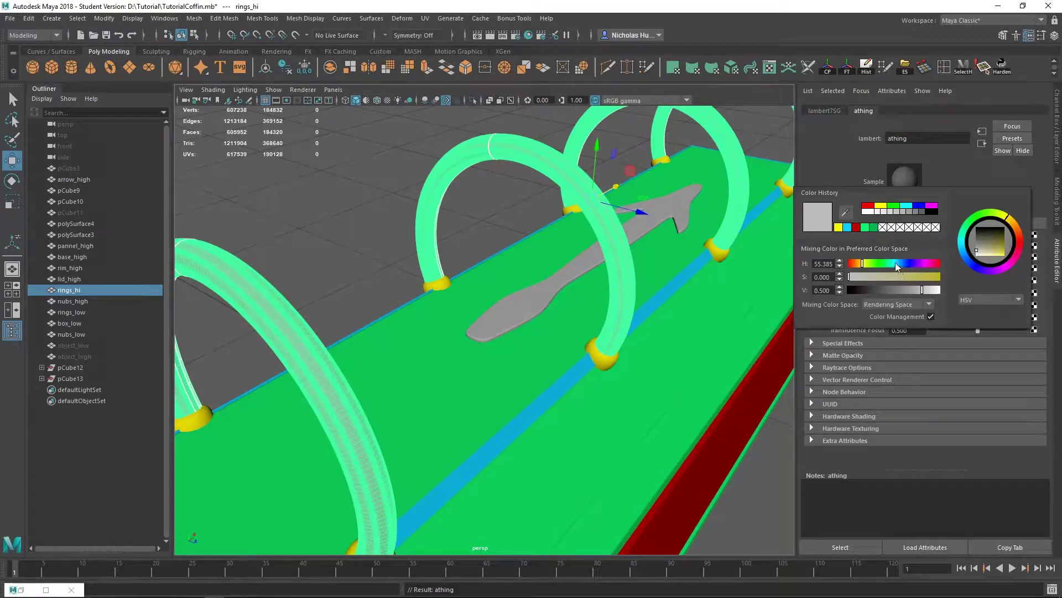
left_click_drag(896, 263, 948, 290)
- Assign a new Lambert material to the arrow on the lid and set its colour to golden yellow
left_click(563, 280)
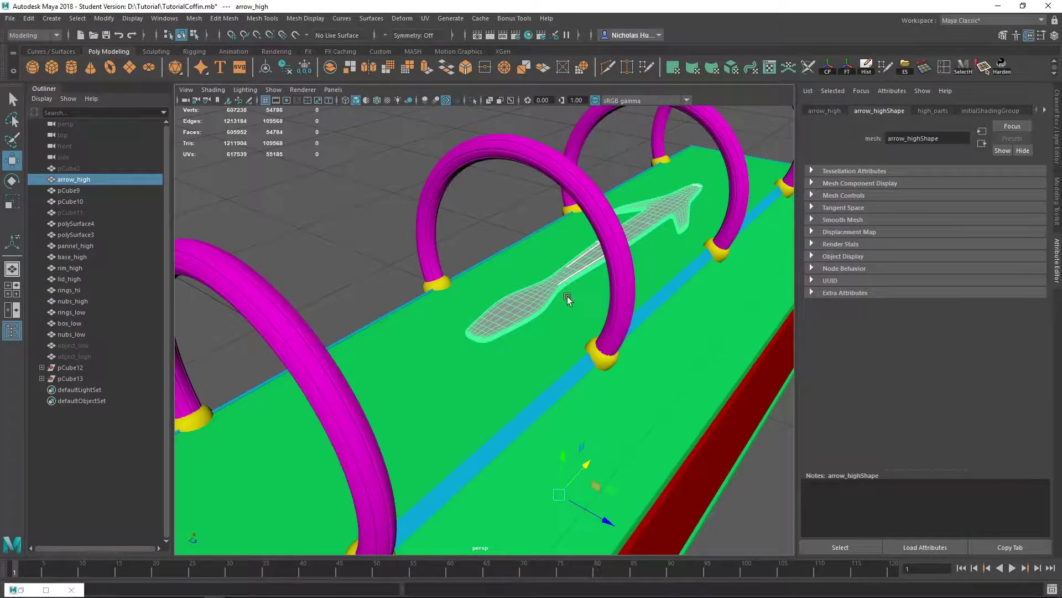
left_click_drag(565, 301, 557, 300, "alt")
right_click_drag(509, 277, 594, 510)
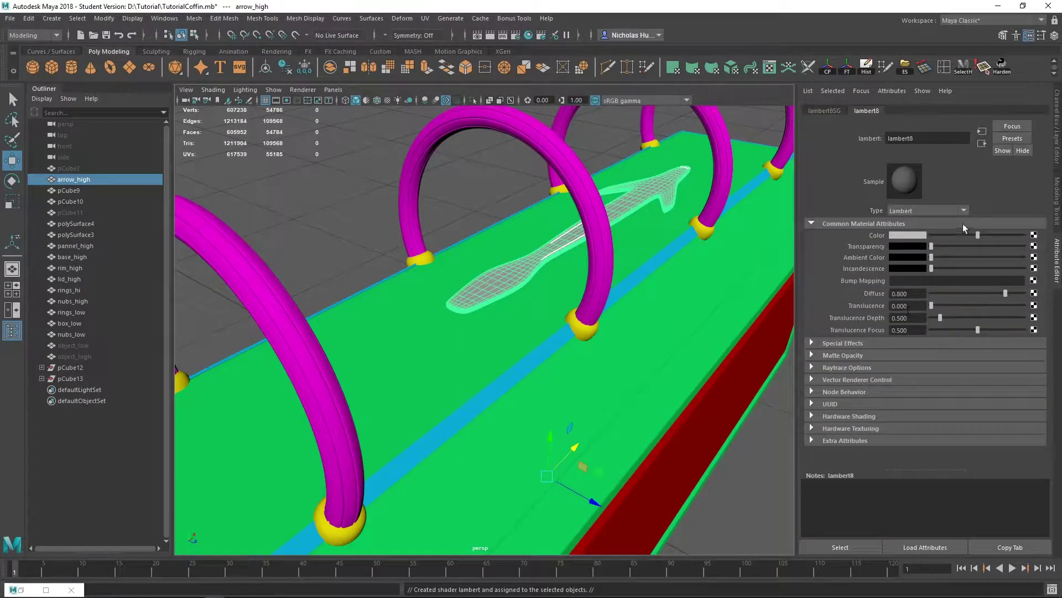
left_click(897, 235)
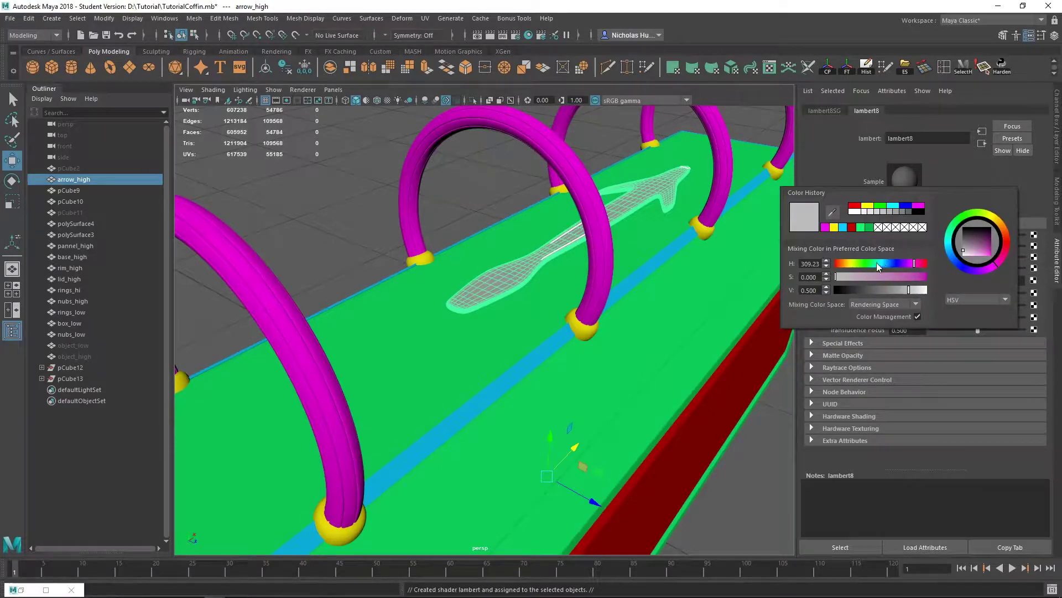
left_click_drag(866, 264, 934, 291)
right_click_drag(650, 411, 638, 377, "alt")
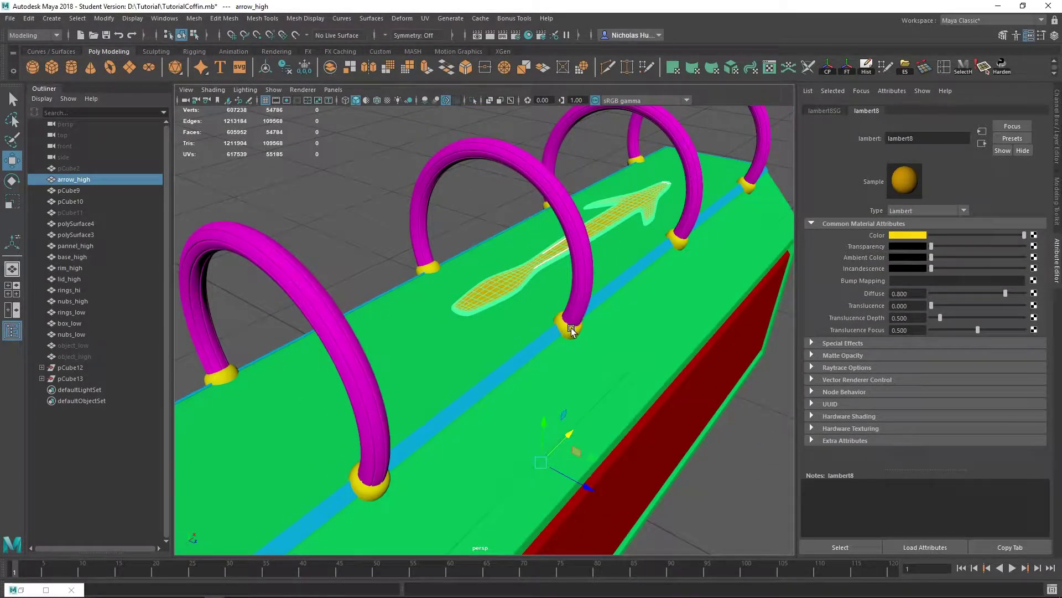
- Change the arrow material's colour to a saturated deep blue, clear the selection and view the whole coffin
left_click(895, 237)
left_click_drag(897, 267, 895, 268)
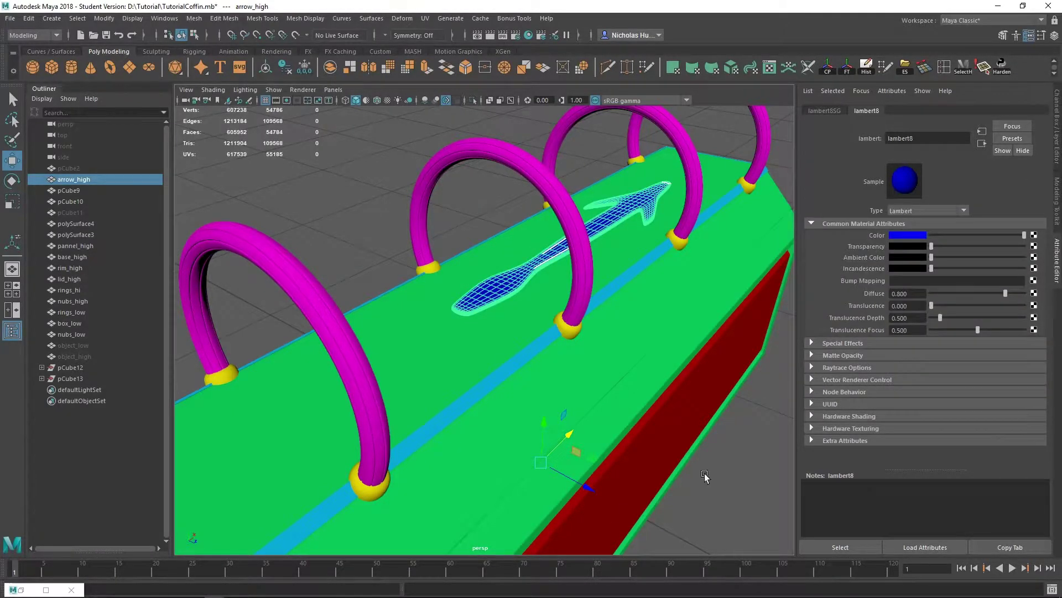
left_click(705, 474)
scroll(636, 393, "down", 5)
left_click_drag(363, 348, 492, 279, "alt")
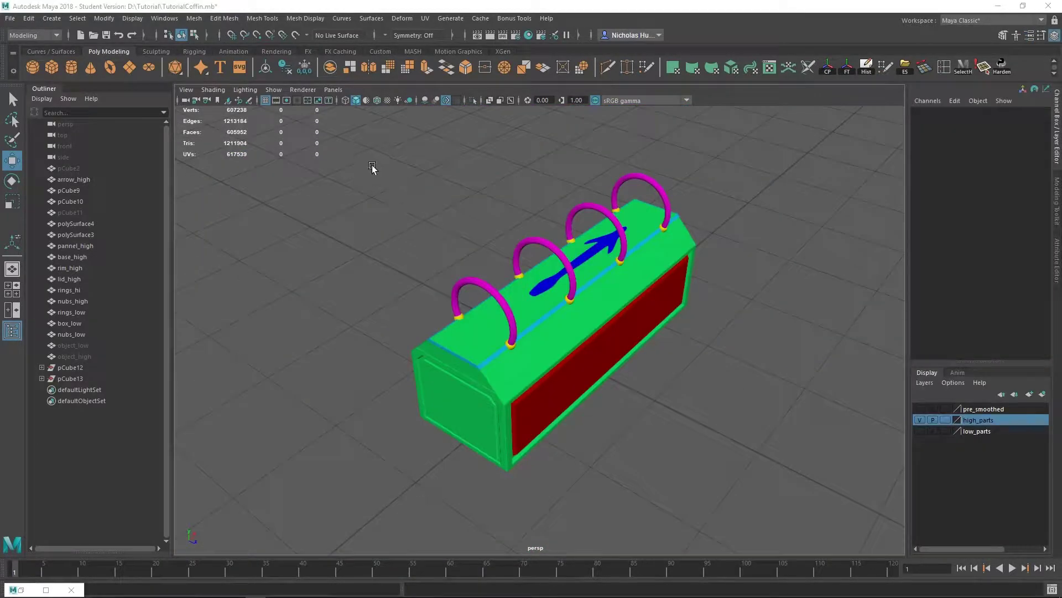
- Export all the high-poly coffin parts as FBX to D:\Tutorial\mesh, replacing objectBAD_high.fbx, and clear the selection
mouse_move(316, 135)
left_mouse_down()
mouse_move(563, 304)
mouse_move(793, 497)
left_mouse_up()
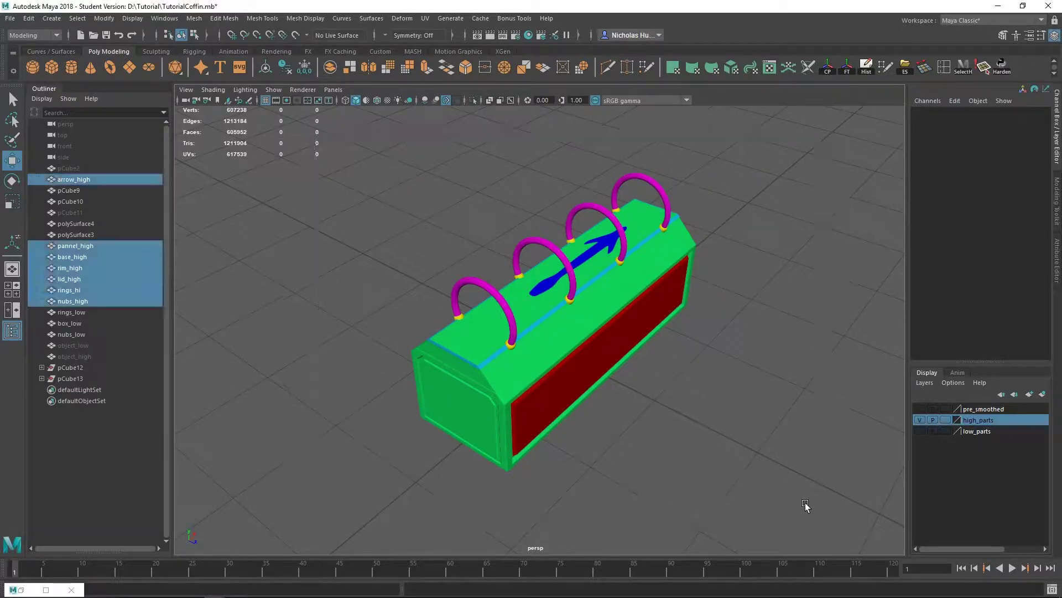
left_click(11, 18)
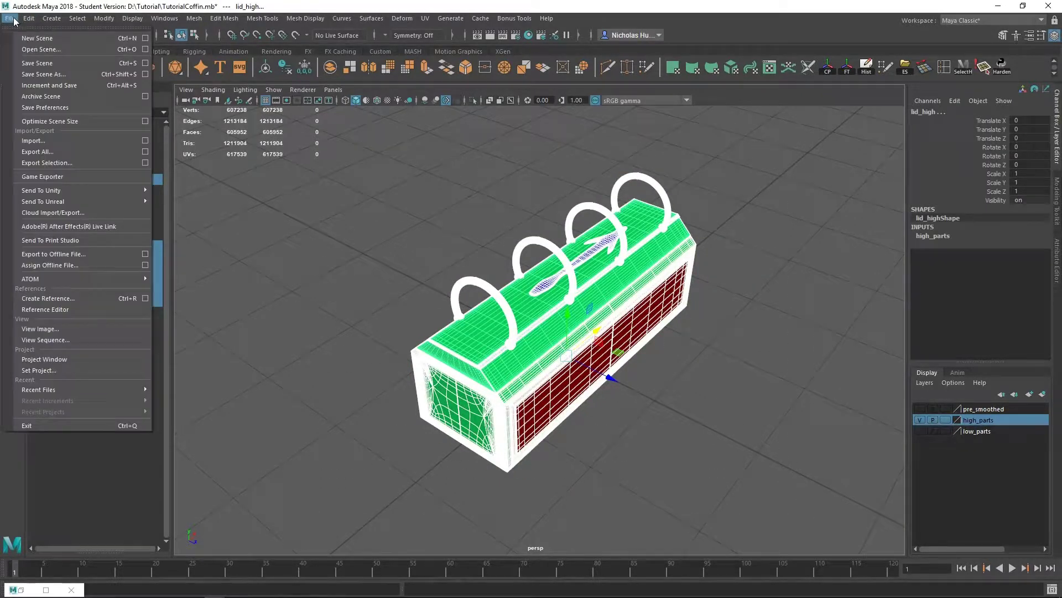
left_click(45, 162)
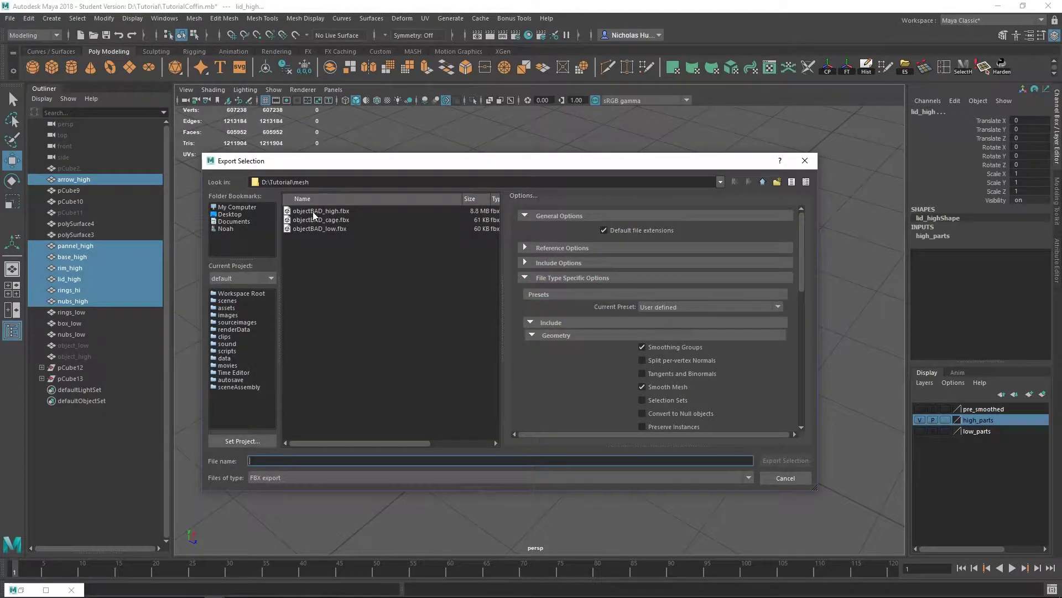
left_click(331, 212)
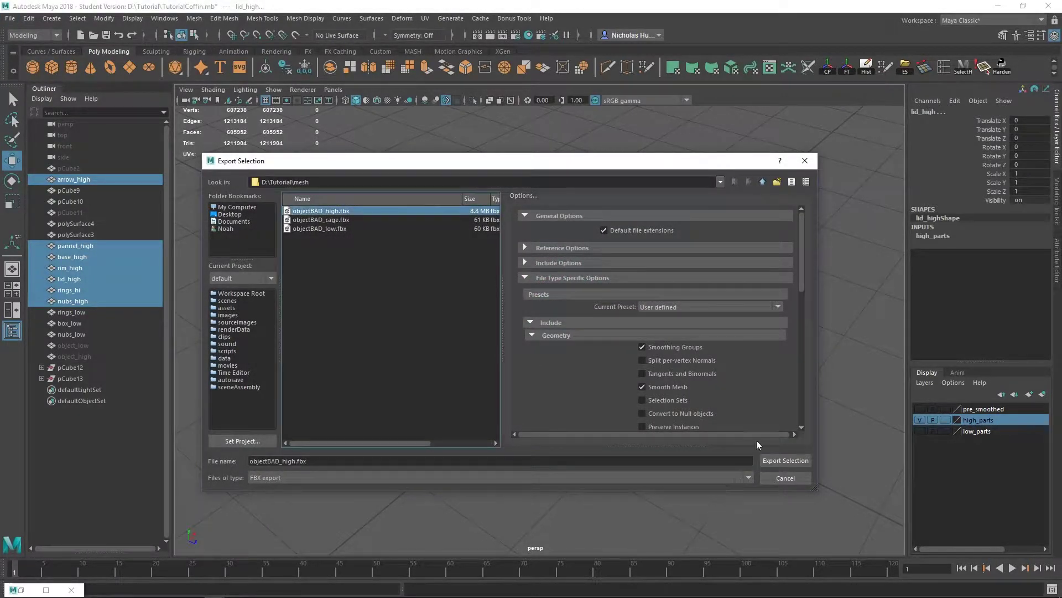
scroll(692, 355, "down", 3)
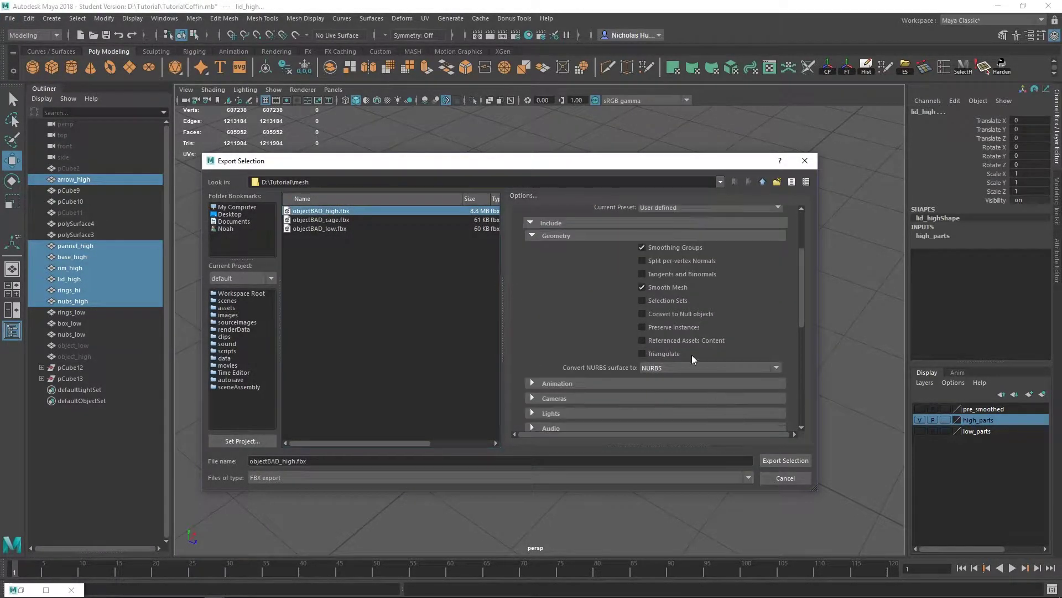
left_click(777, 462)
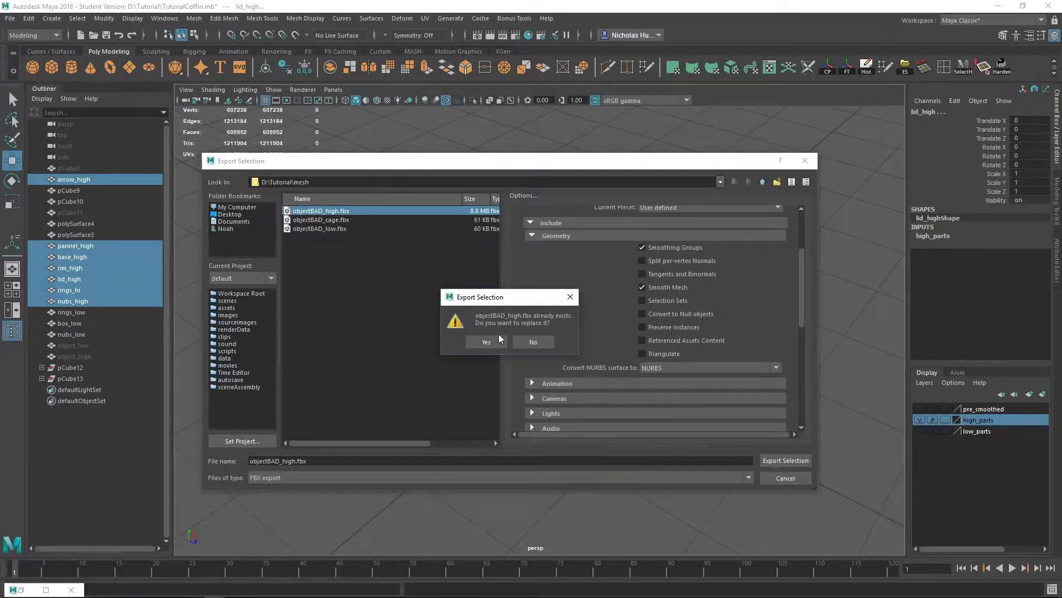
left_click(486, 342)
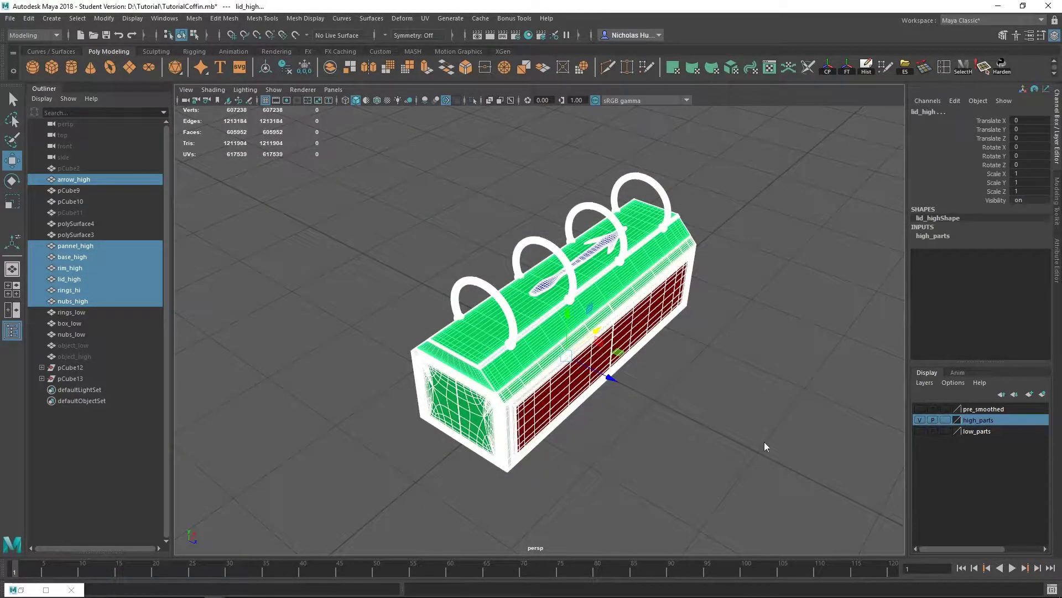
left_click(791, 387)
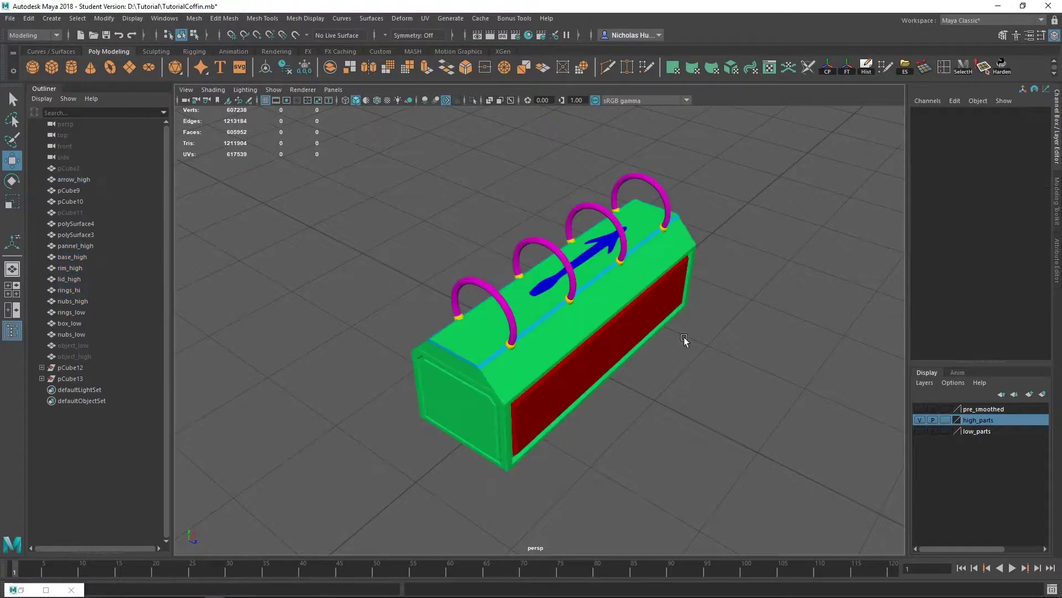
- Hide the high_parts layer, show the low_parts layer, and check the separate low-poly rings and nubs
left_click(920, 419)
left_click(920, 430)
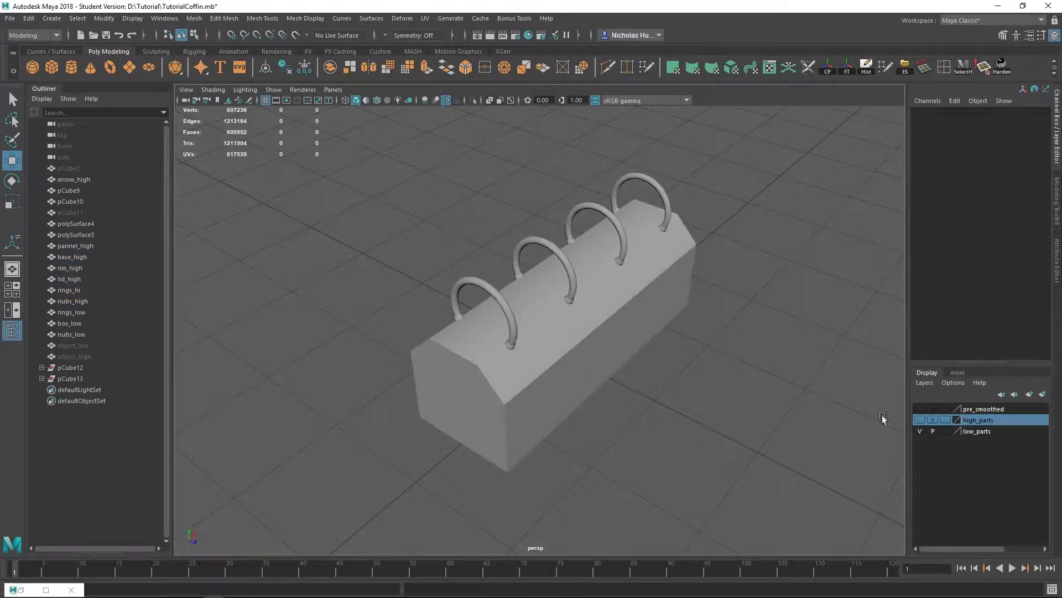
left_click(599, 318)
left_click(553, 249)
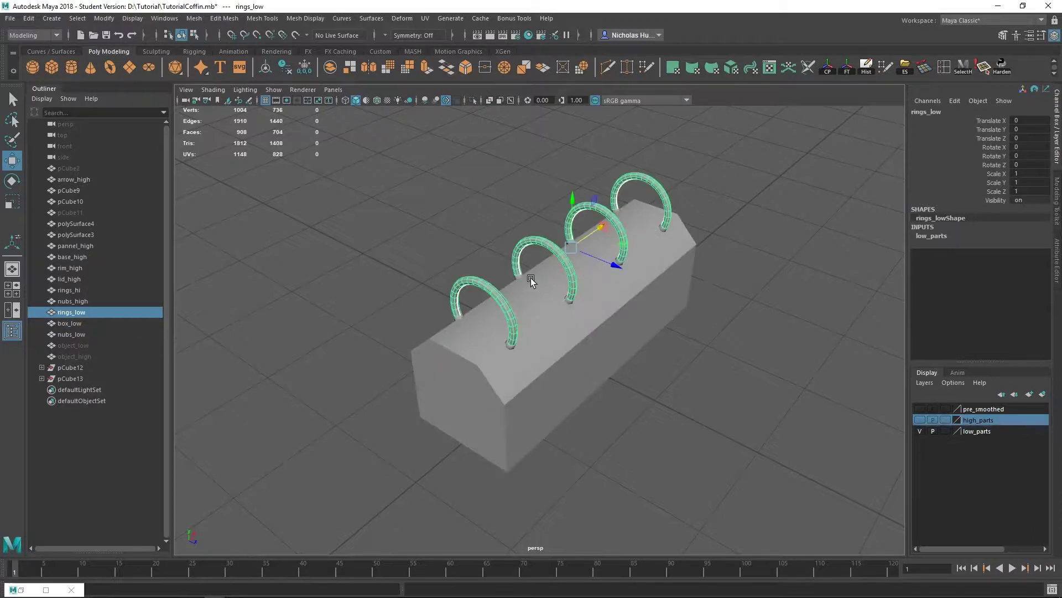
left_click(518, 277)
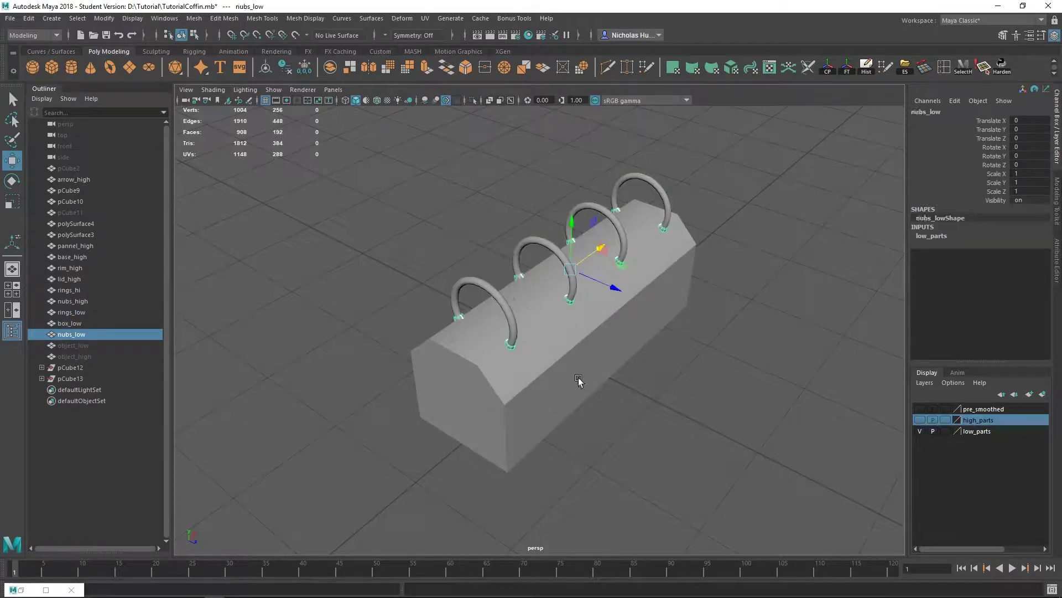
left_click(731, 364)
- Examine the material assigned to the low-poly box in its attributes
left_click(636, 316)
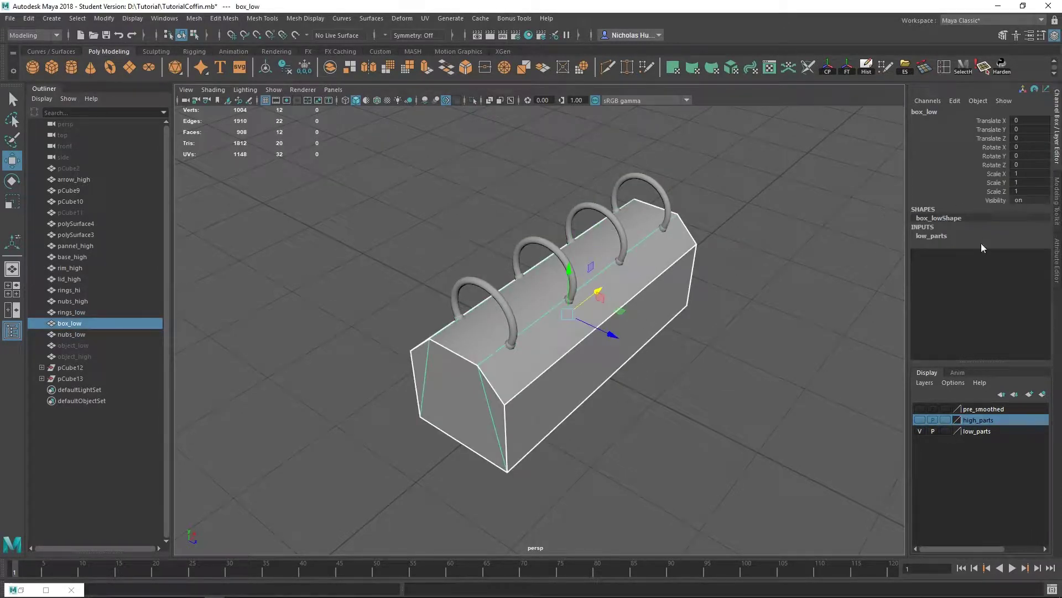
left_click(1057, 263)
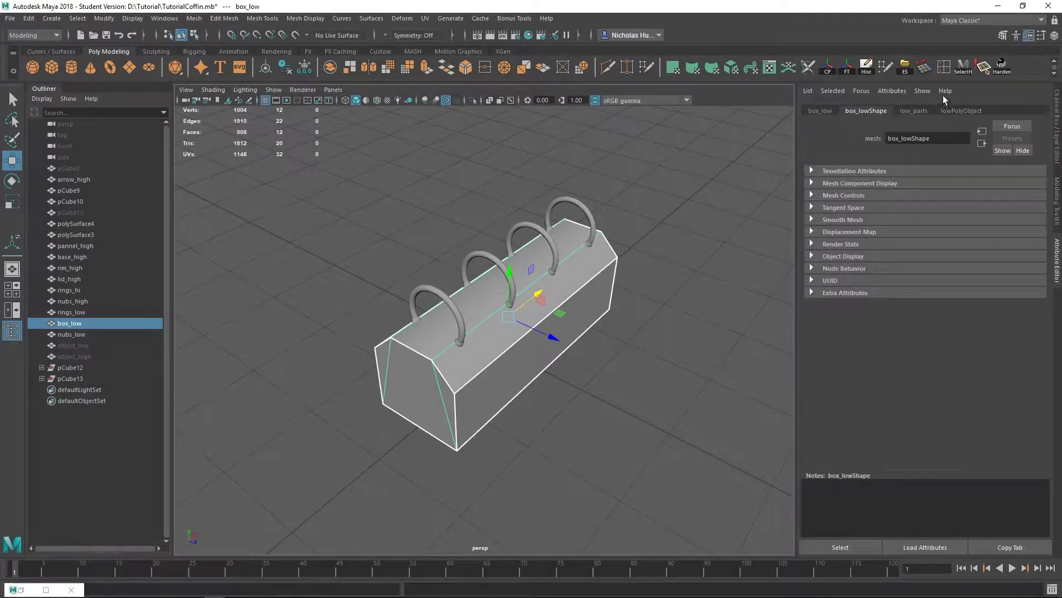
left_click(952, 111)
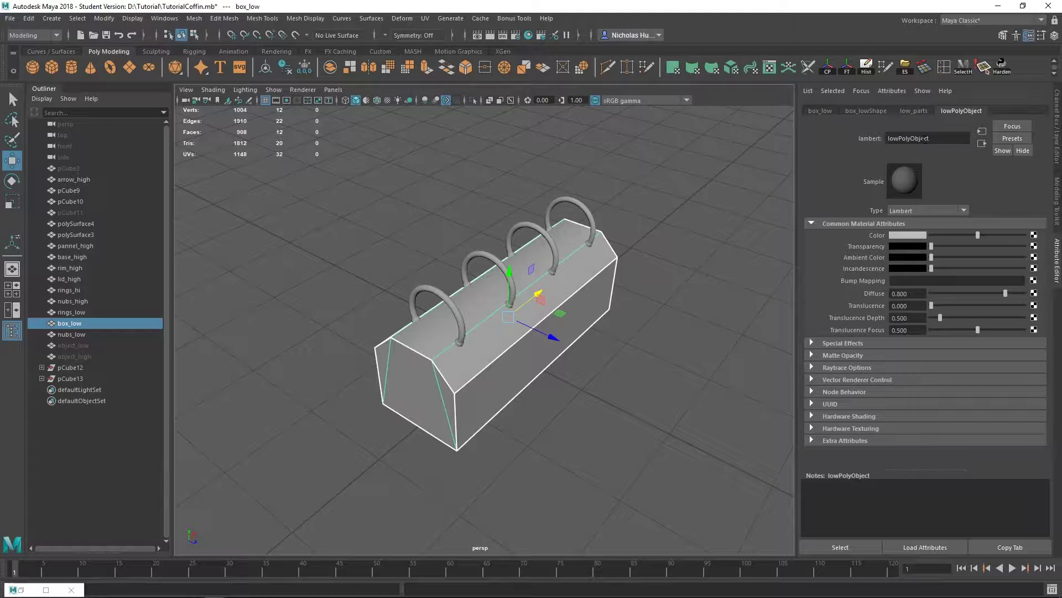
left_click(684, 239)
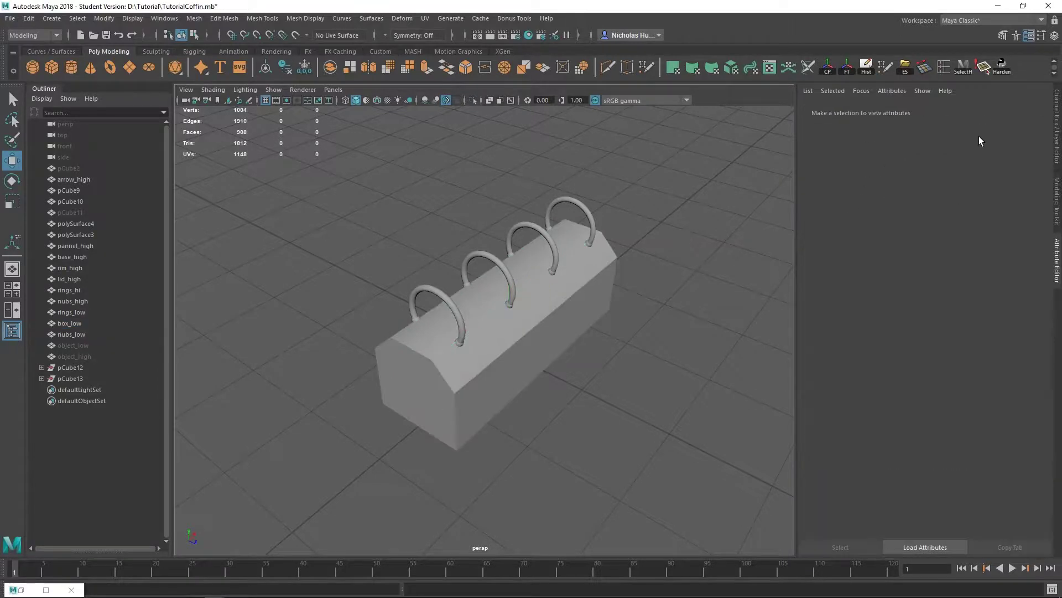
- Export the low-poly rings, box and nubs as FBX to D:\Tutorial\mesh, replacing objectBAD_low.fbx
left_click(1056, 122)
left_click_drag(750, 154, 317, 501)
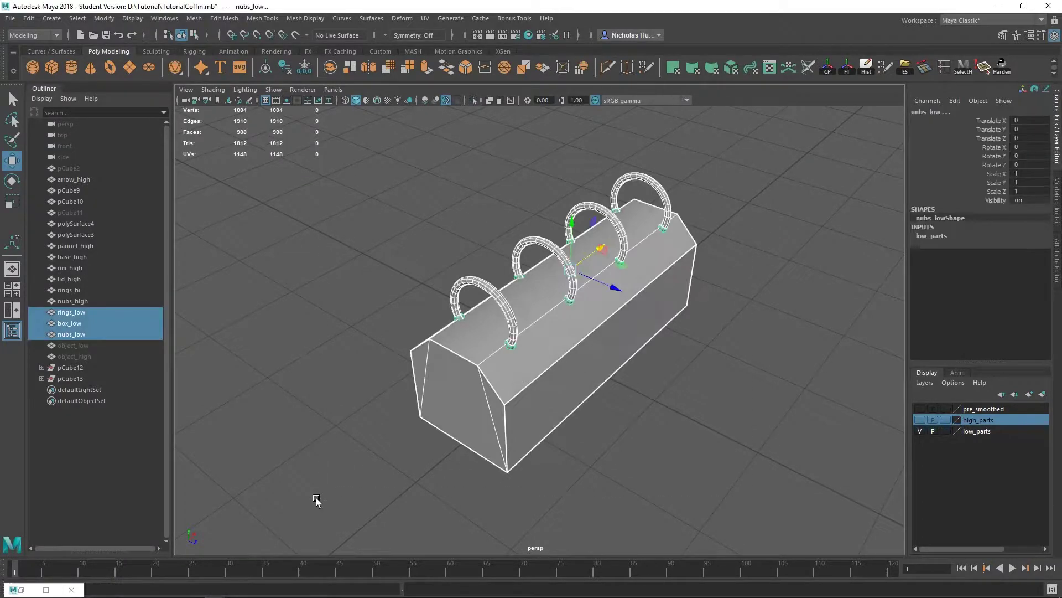
left_click(10, 18)
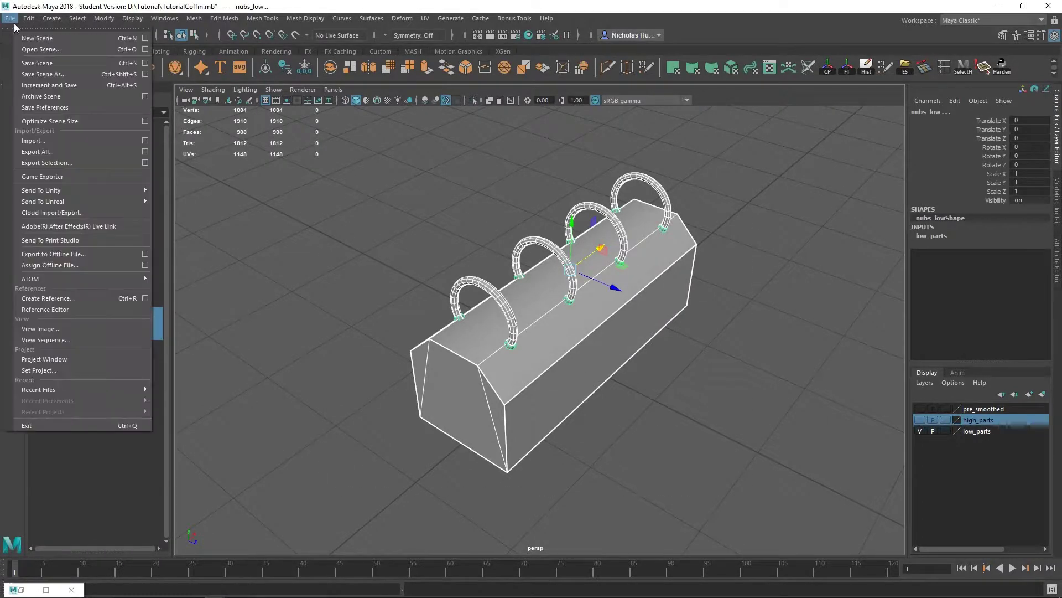
left_click(53, 162)
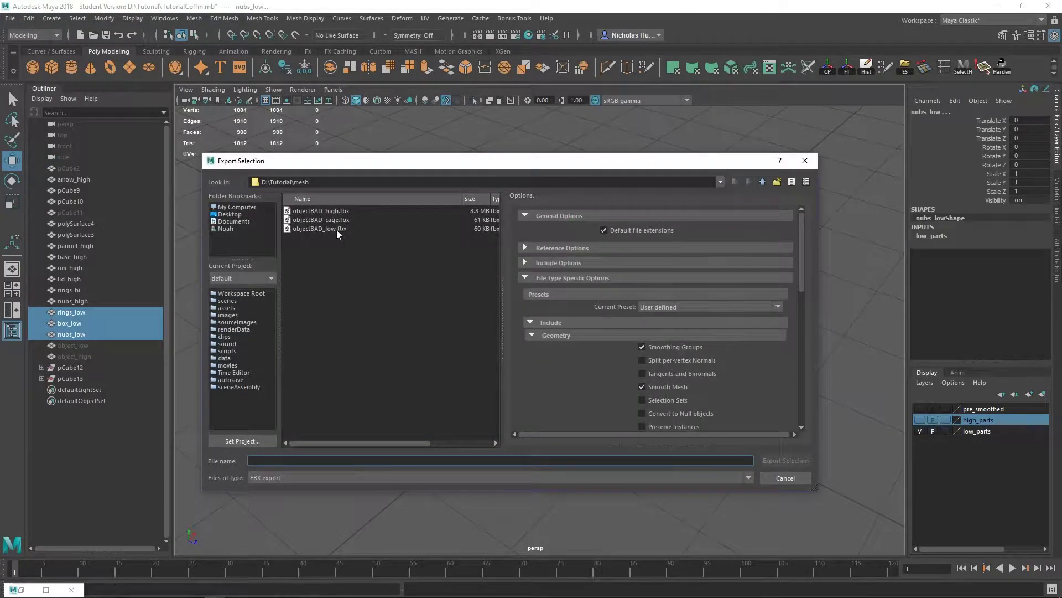
left_click(327, 230)
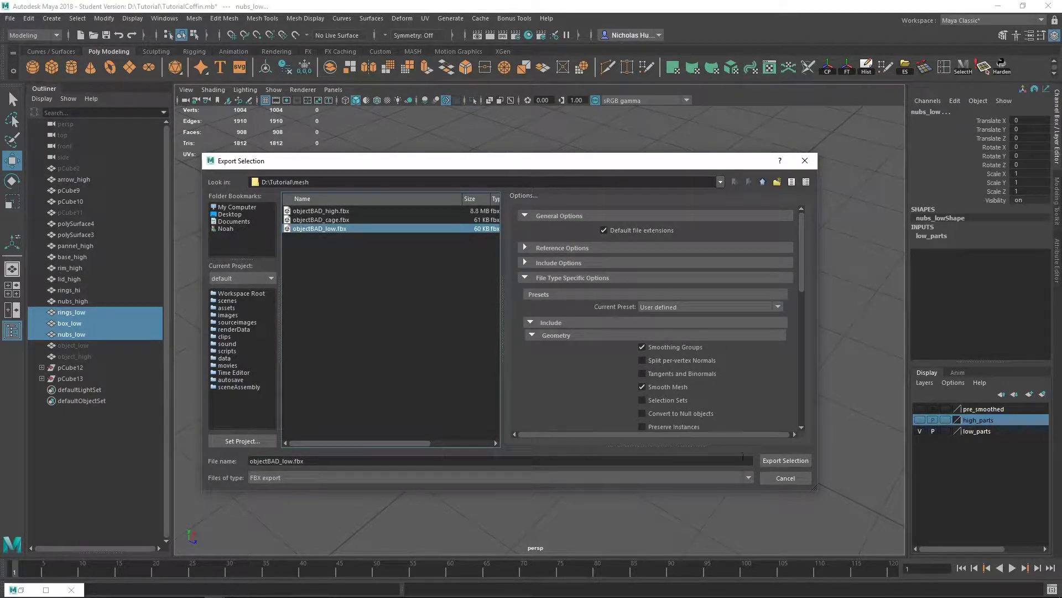
left_click(774, 459)
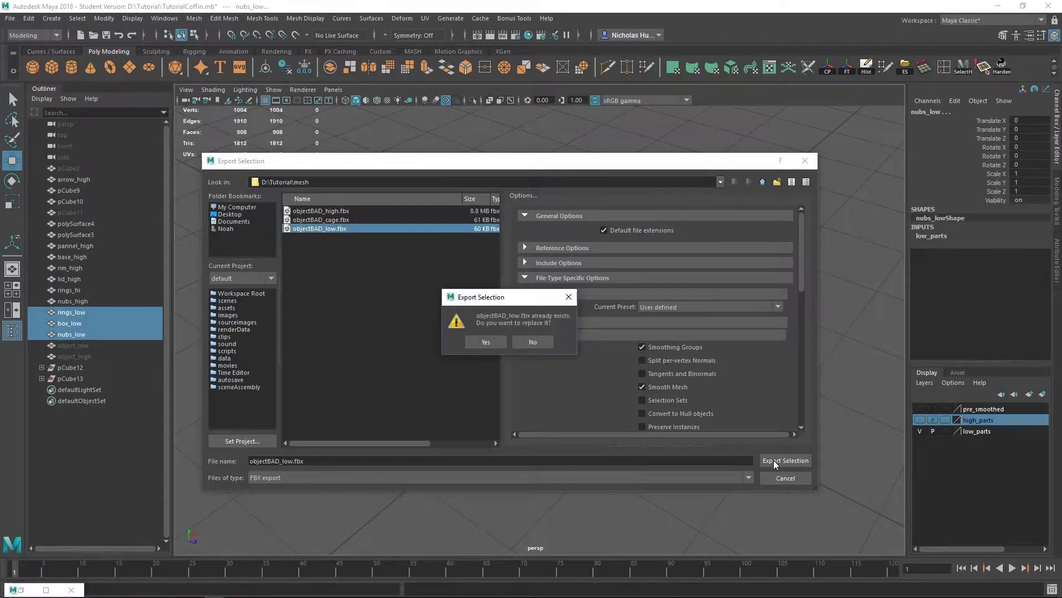
left_click(484, 341)
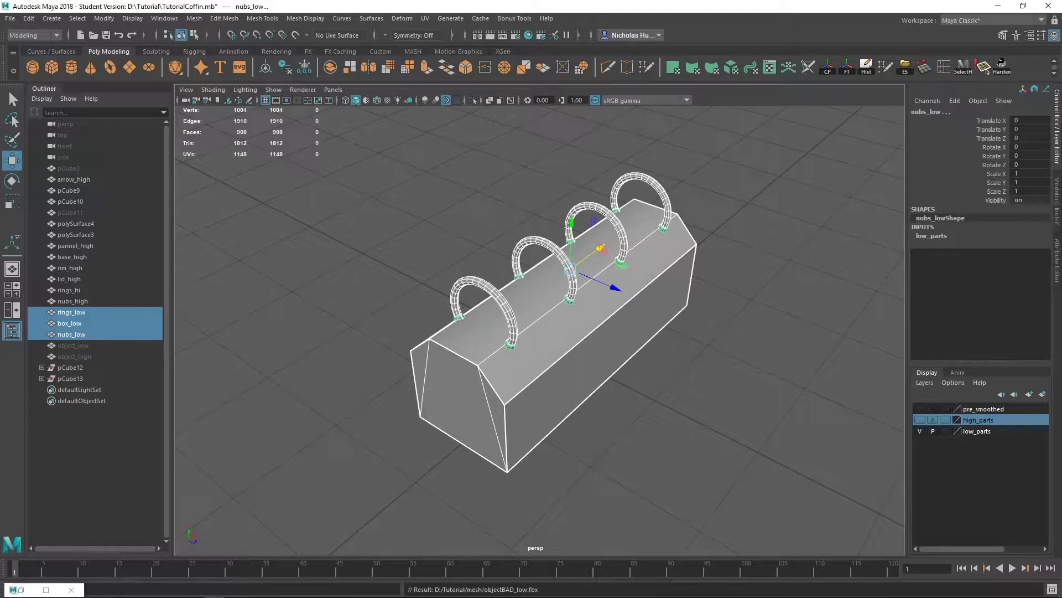
- Switch to Substance Painter and create a new project from the objectBAD_low mesh in D:\Tutorial\mesh
mouse_move(1061, 381)
left_mouse_down()
mouse_move(1061, 362)
mouse_move(449, 39)
mouse_move(473, 2)
left_mouse_up()
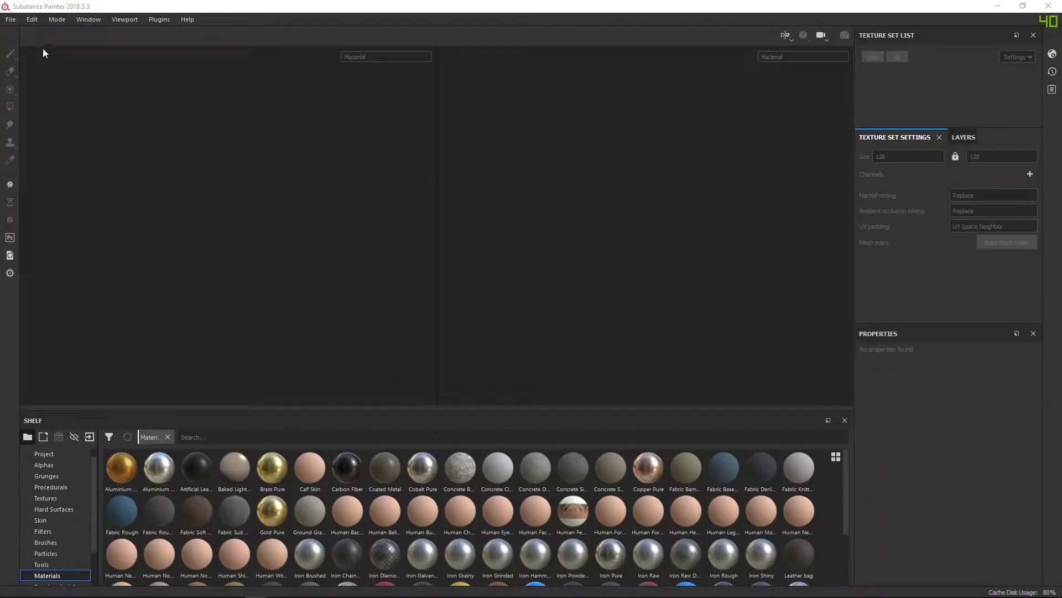
left_click(10, 19)
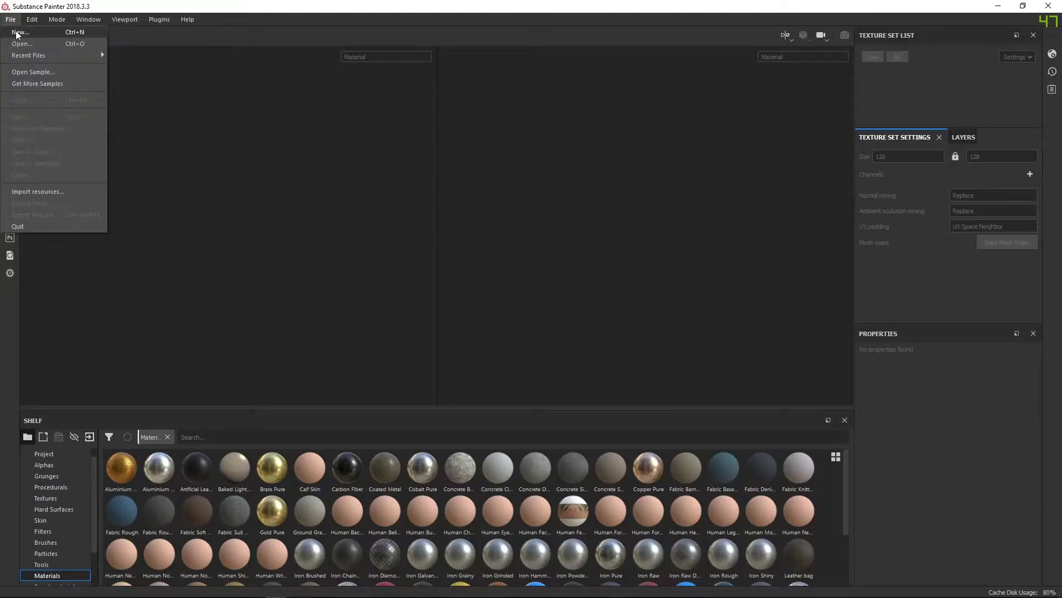
left_click(22, 32)
left_click(642, 194)
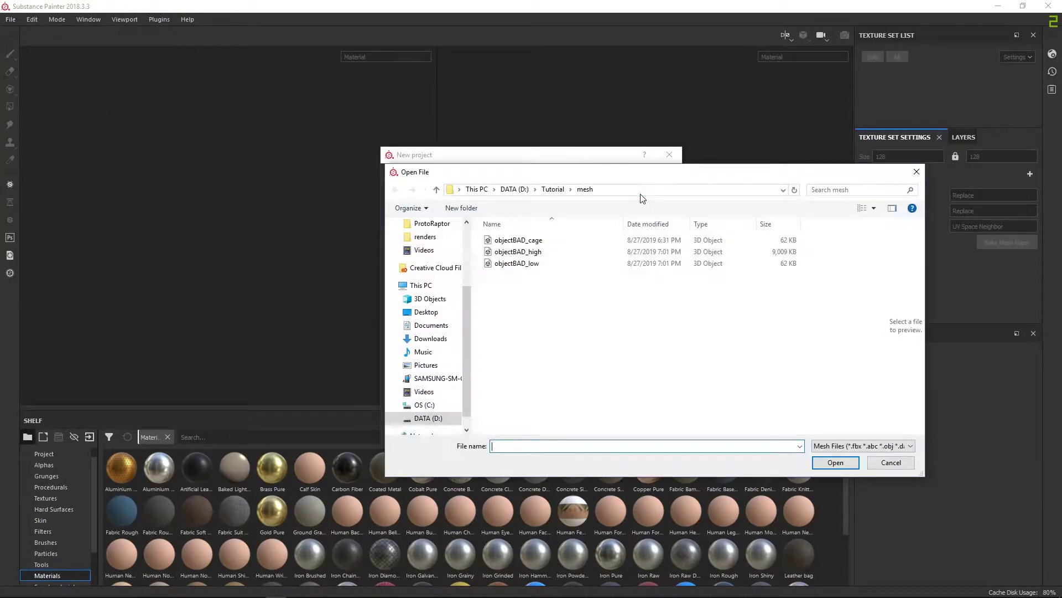
left_click(526, 264)
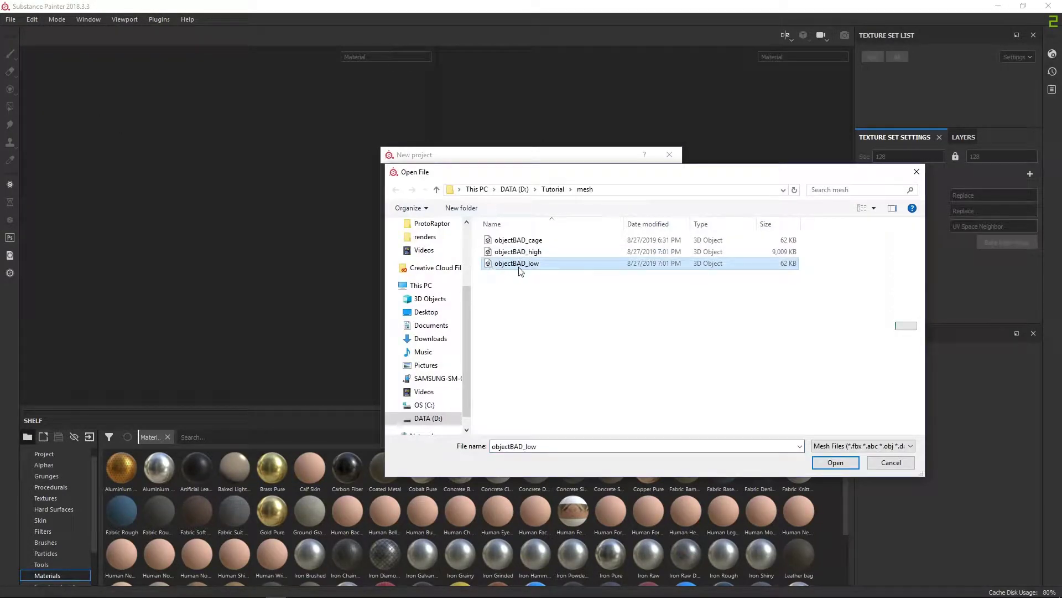
left_click(833, 463)
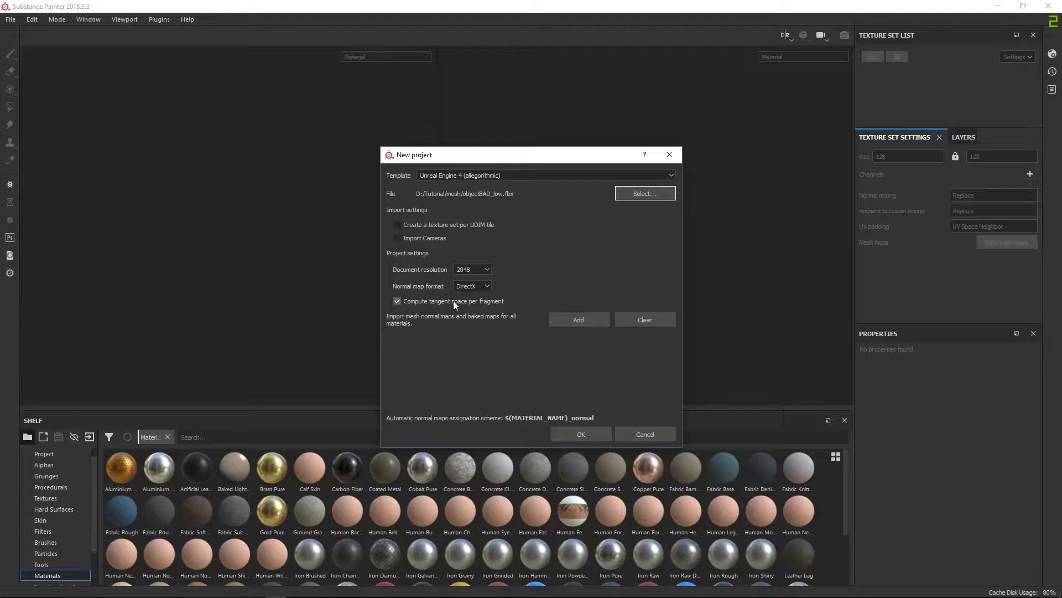
left_click(575, 433)
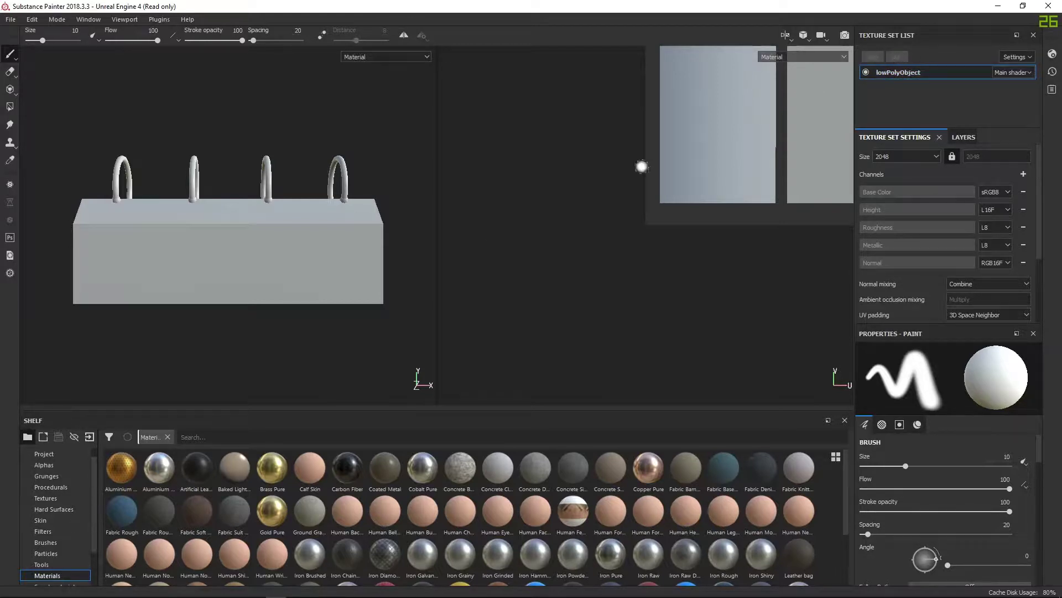
- Widen the 3D view relative to the UV view and check the layer stack of the lowPolyObject texture set
left_click_drag(438, 214, 698, 206)
scroll(969, 264, "down", 1)
scroll(965, 253, "up", 1)
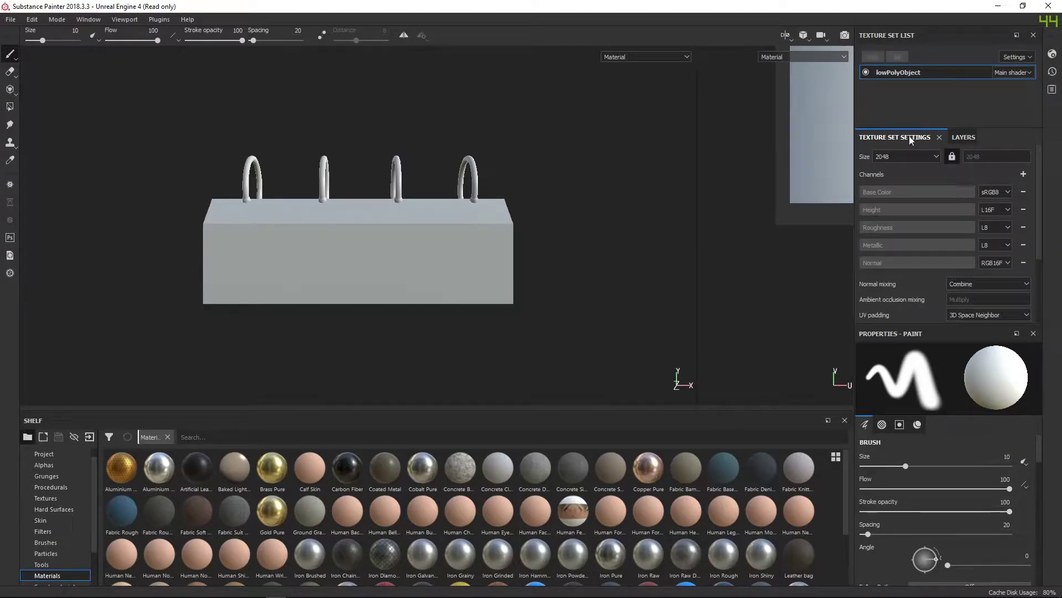
left_click(962, 138)
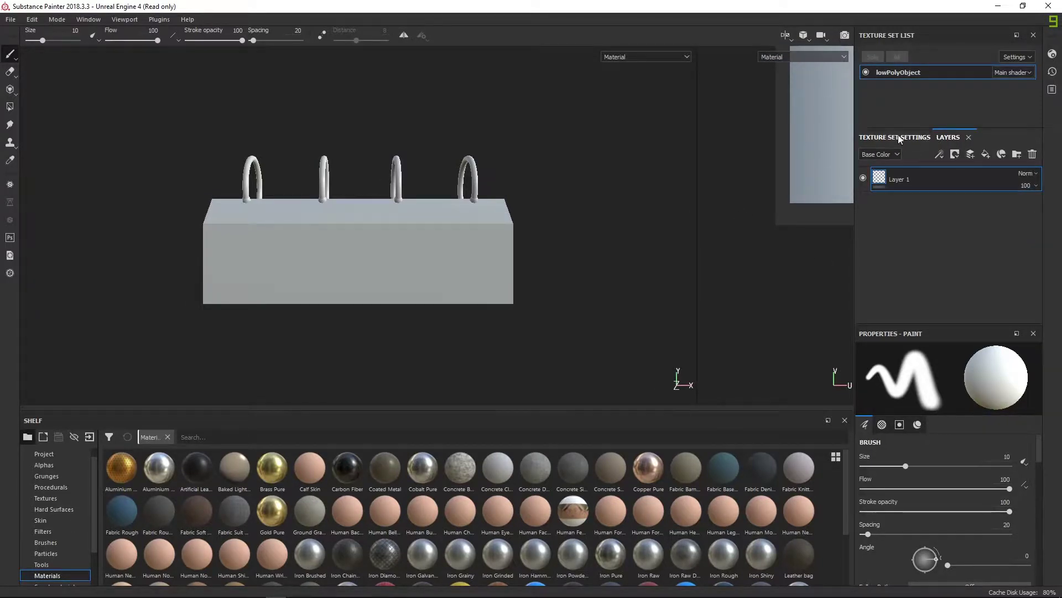
left_click(891, 139)
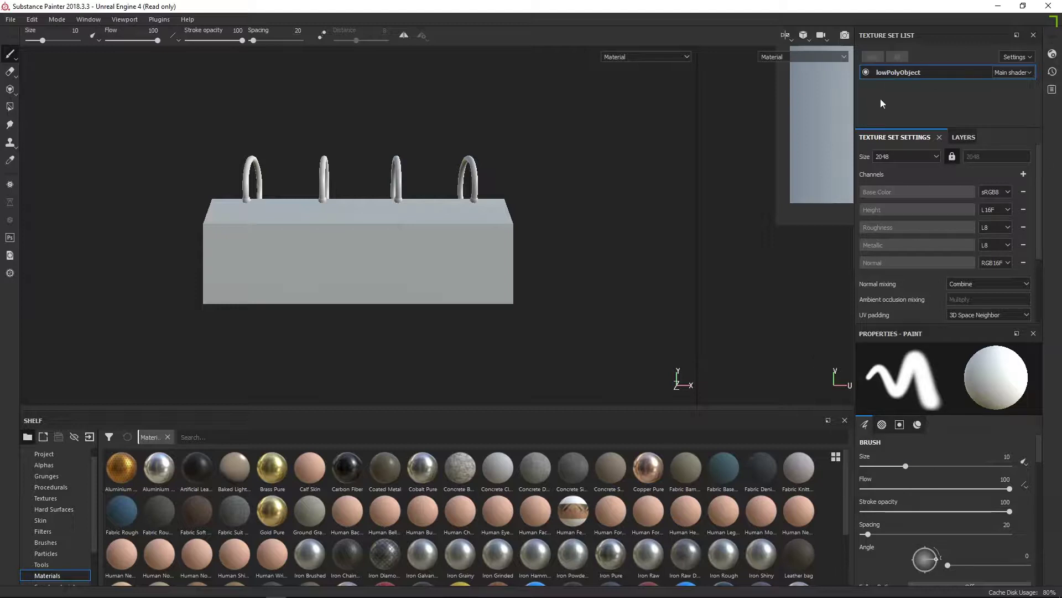
- Open mesh map baking for lowPolyObject and add objectBAD_high as the high definition mesh
scroll(978, 279, "down", 1)
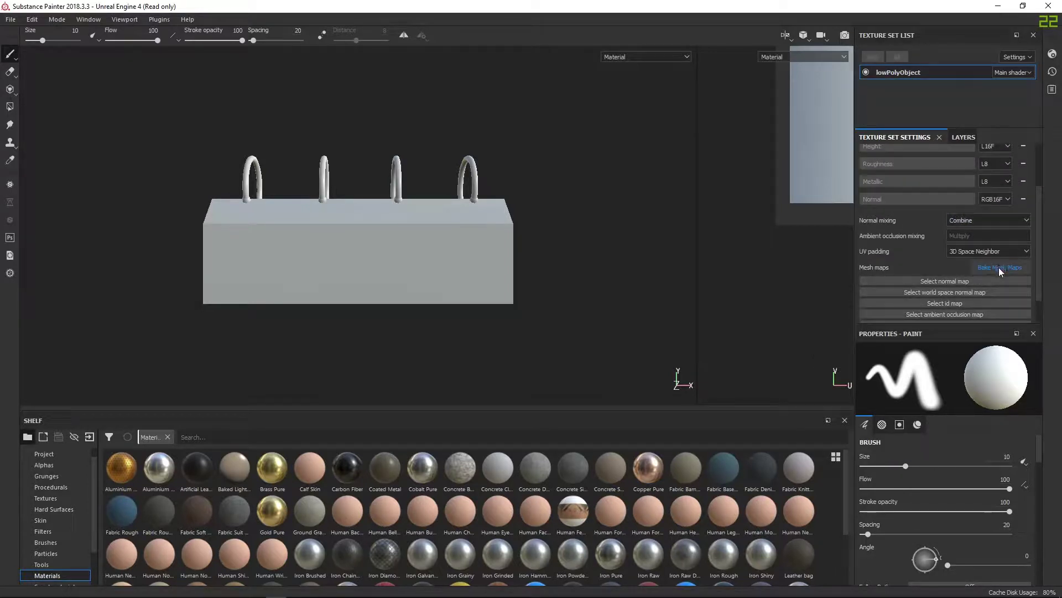
left_click(1000, 267)
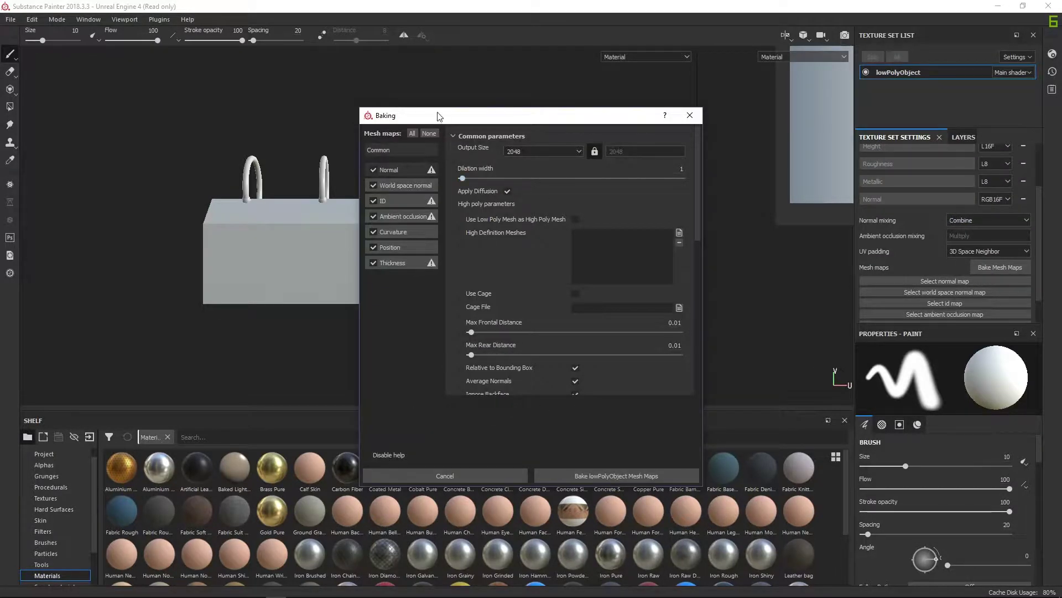
left_click_drag(439, 116, 444, 91)
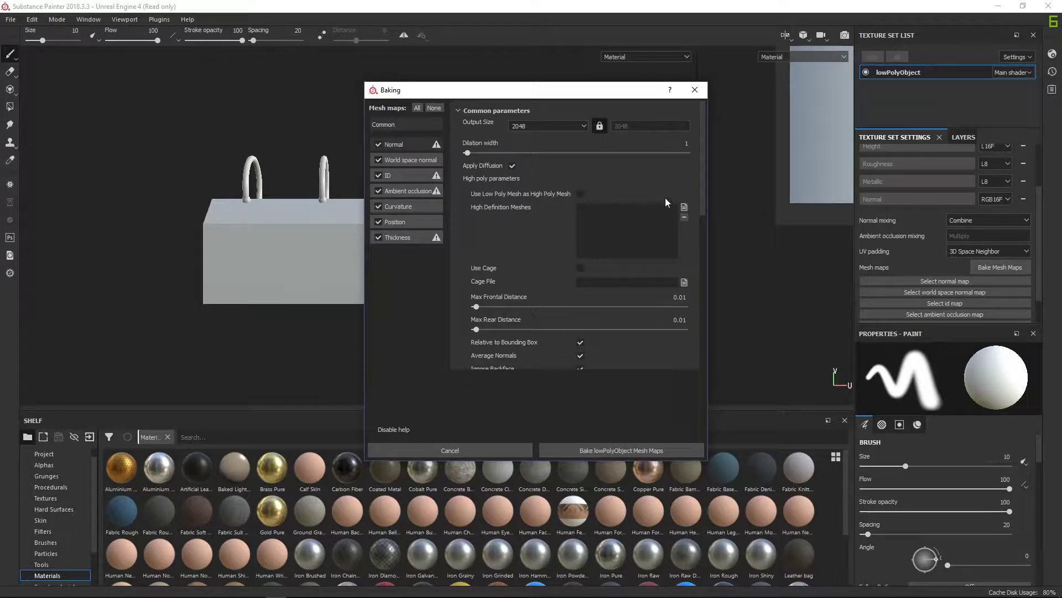
left_click(684, 207)
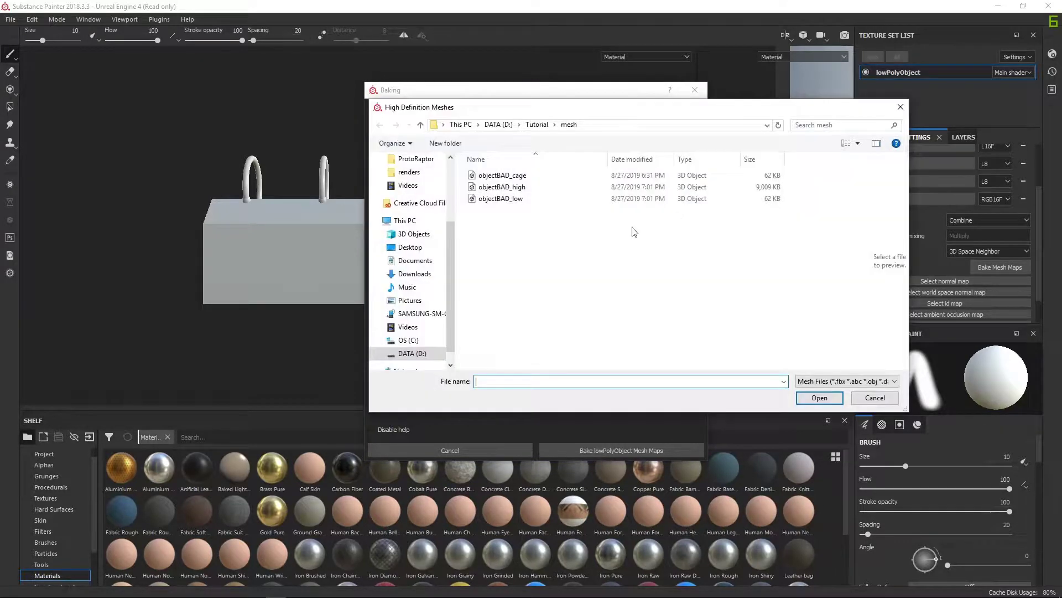
left_click(502, 187)
left_click(818, 398)
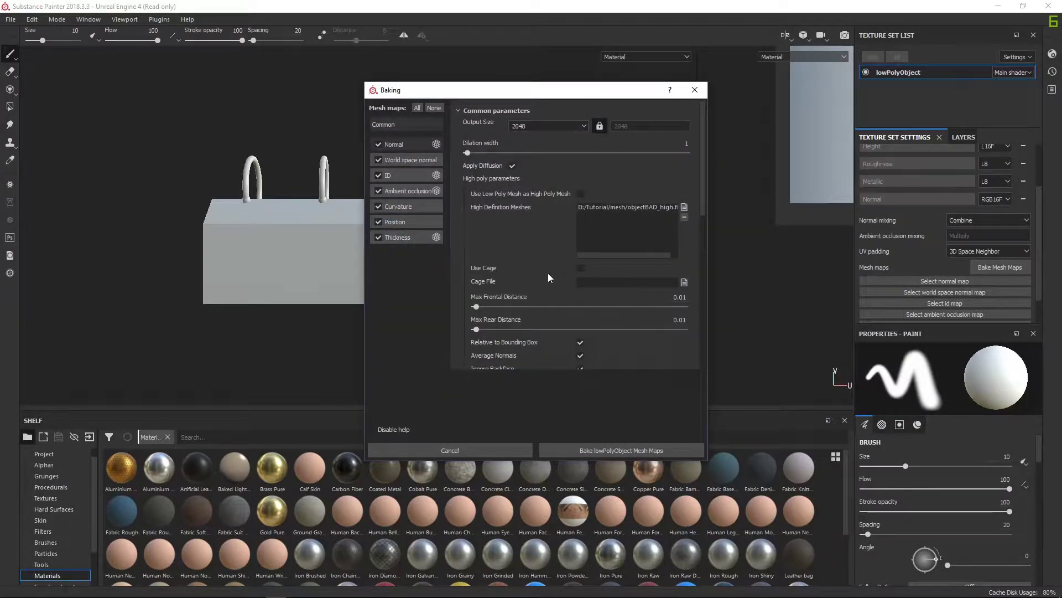
- Review the common baking parameters, including the mesh matching methods, antialiasing and mesh suffixes
scroll(598, 296, "down", 2)
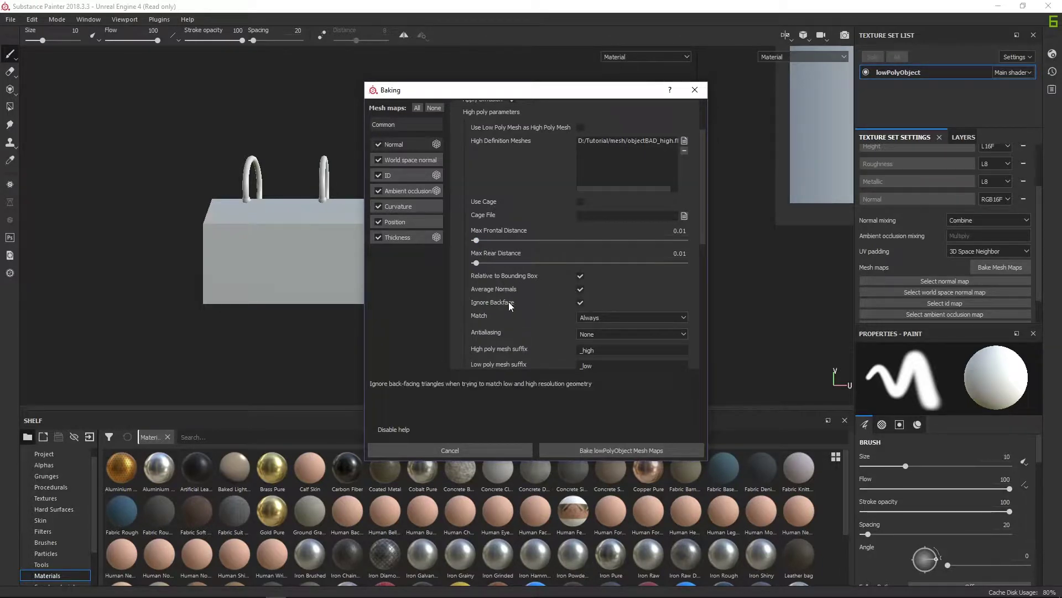
scroll(509, 301, "down", 2)
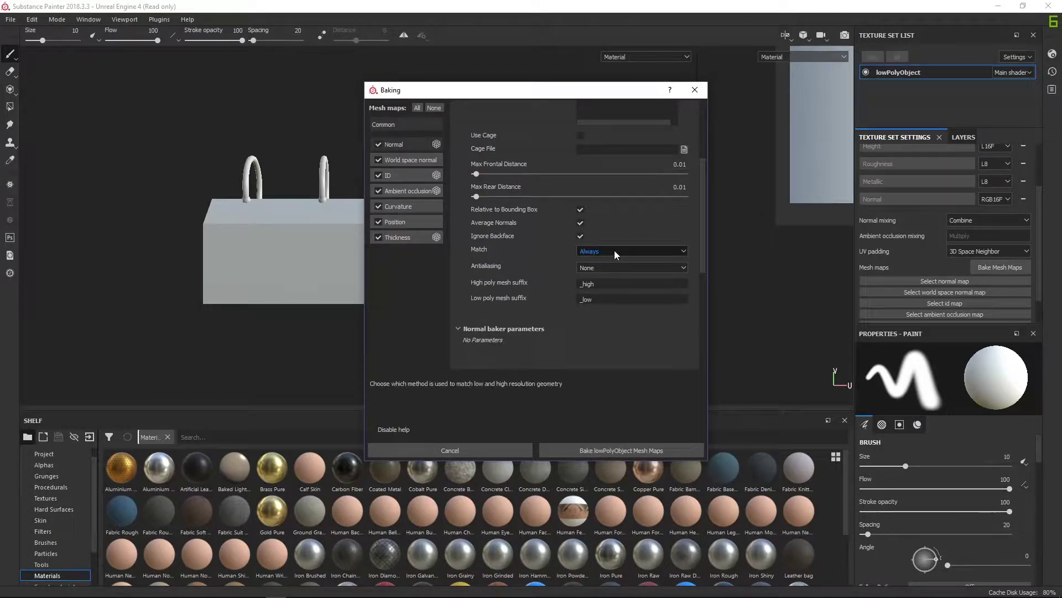
left_click(593, 252)
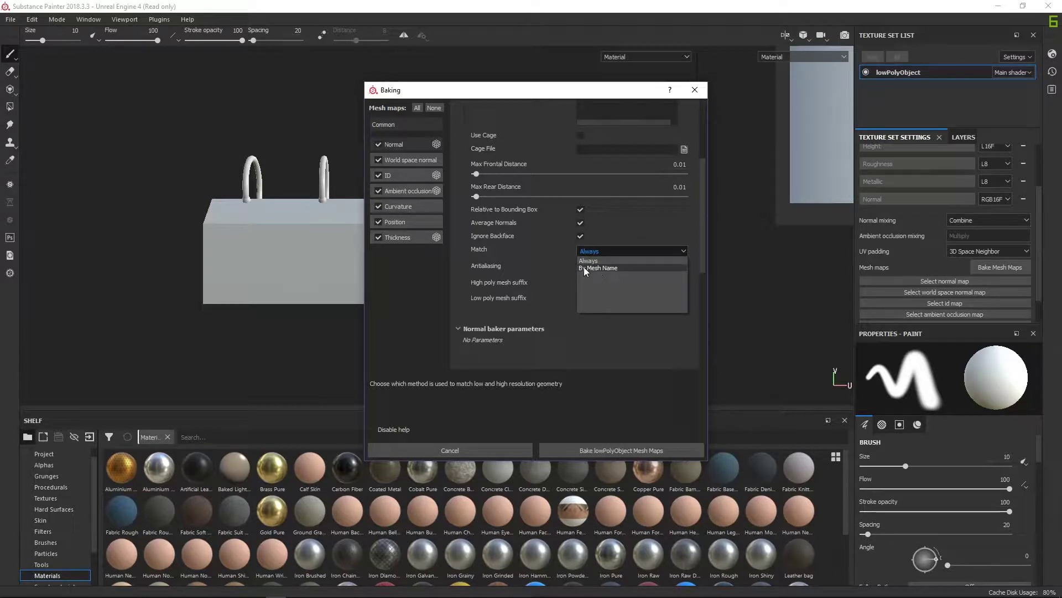
left_click(484, 253)
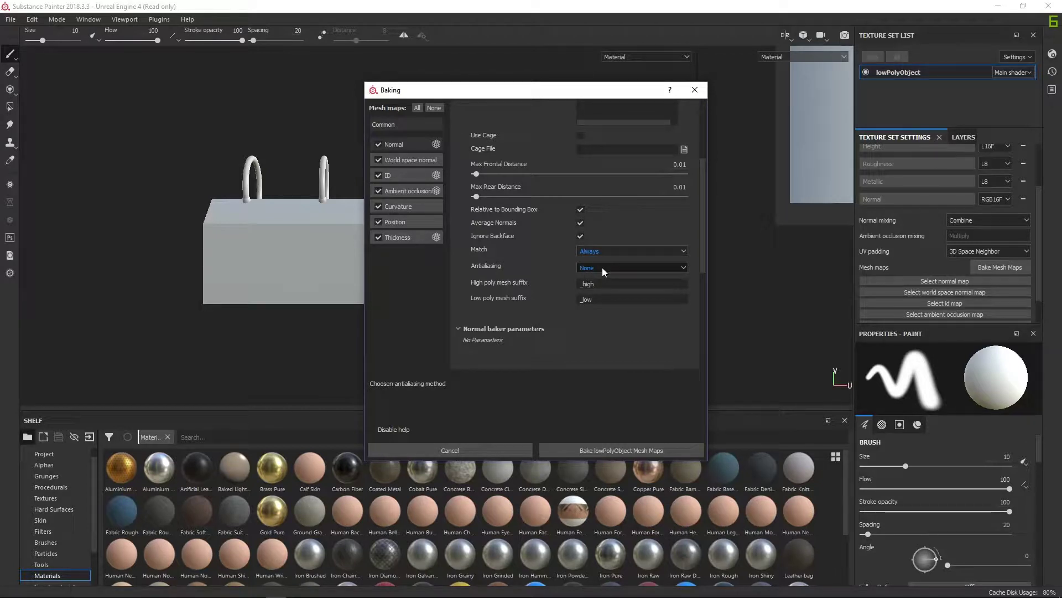
scroll(579, 309, "down", 3)
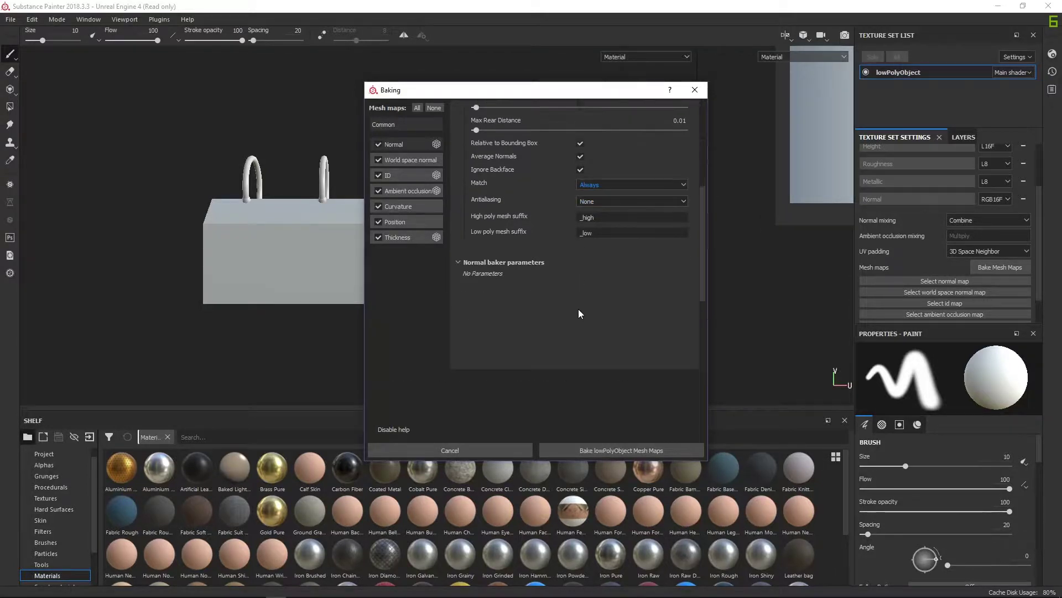
- Set the ID map's colour source to Material Color and bake the lowPolyObject mesh maps
left_click(411, 161)
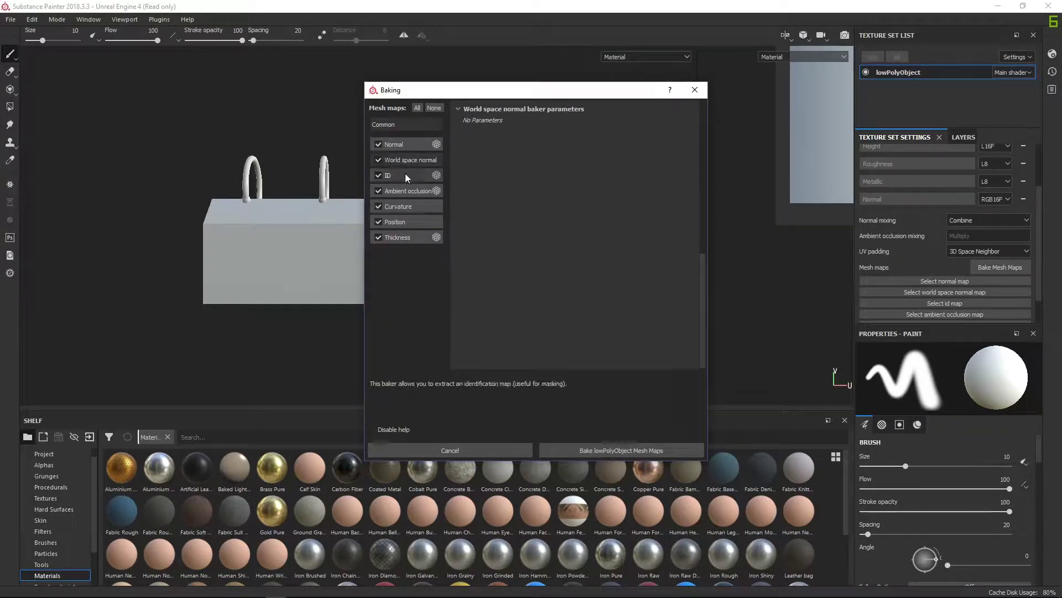
left_click(404, 174)
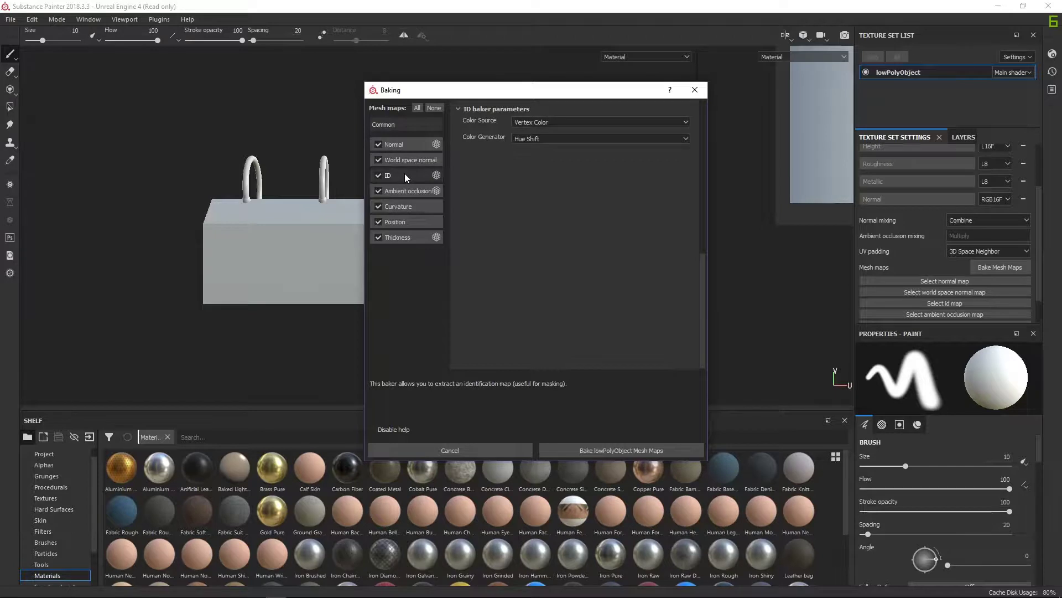
left_click(536, 122)
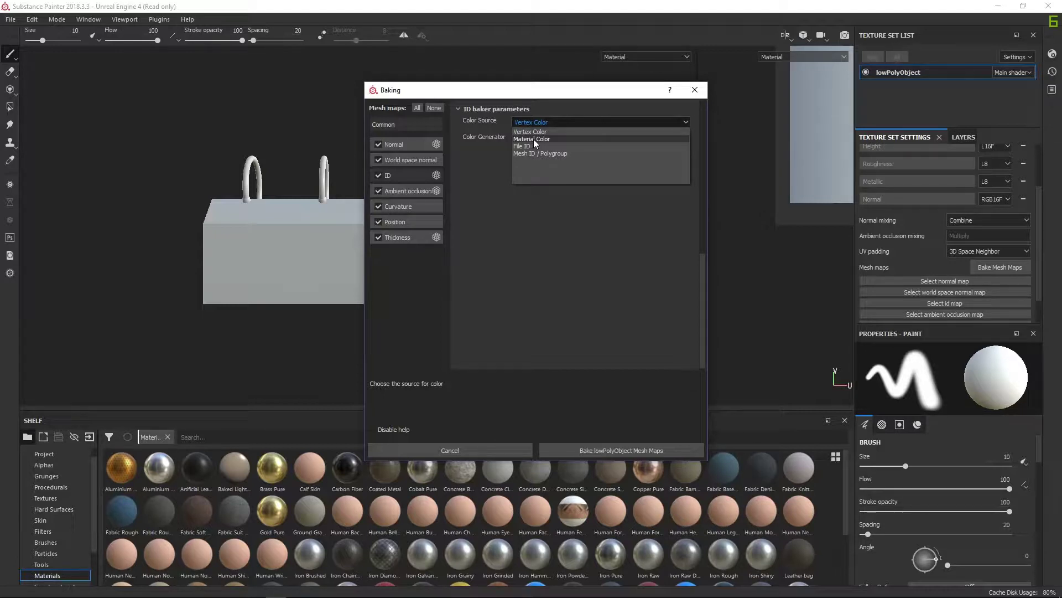
left_click(533, 139)
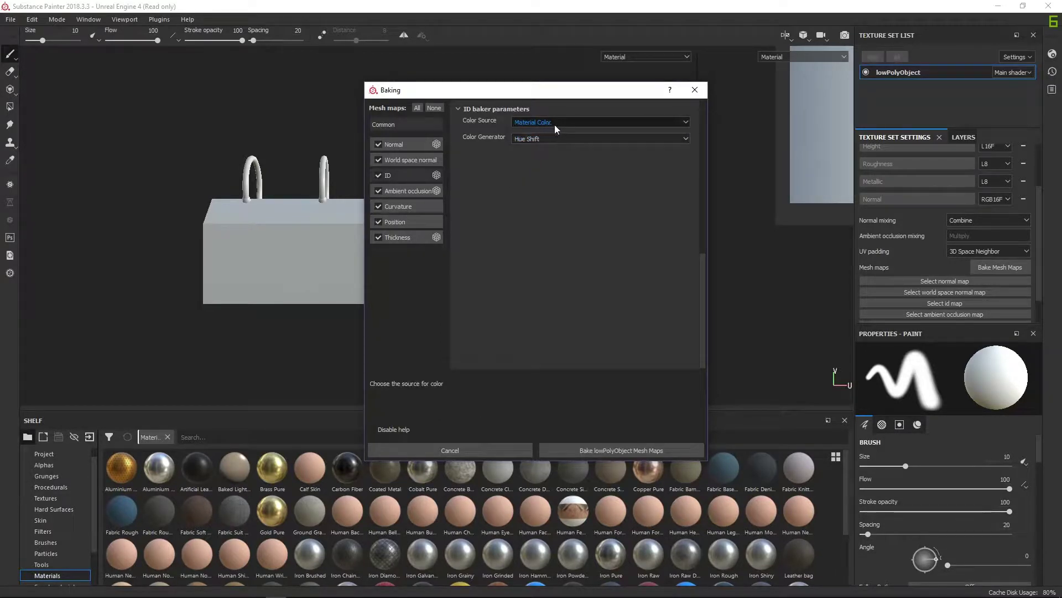
left_click(410, 191)
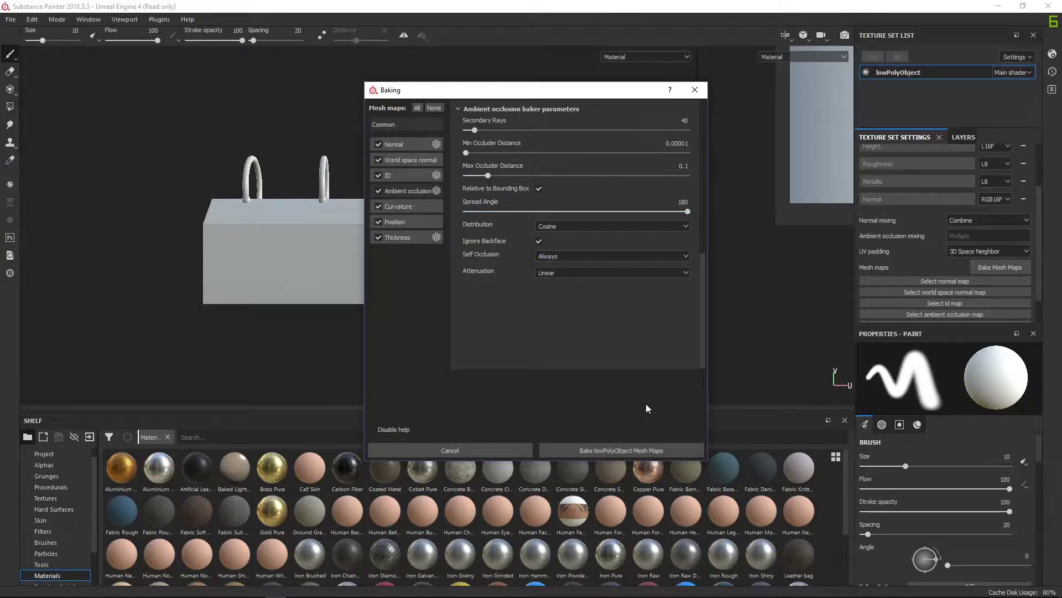
left_click(613, 449)
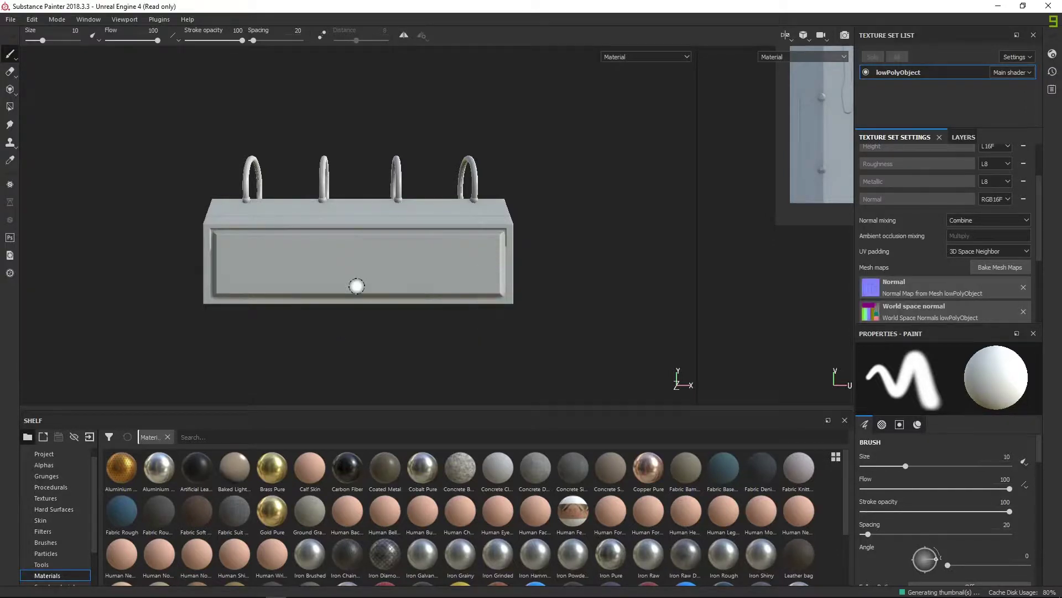
- Examine the baked detail on the coffin's long side panel, end panel and lid from close up
middle_click_drag(316, 250, 531, 263, "alt")
right_click_drag(531, 263, 804, 364, "alt")
left_click_drag(545, 307, 487, 299, "alt")
right_click_drag(468, 286, 749, 356, "alt")
left_click_drag(509, 305, 562, 318, "alt")
right_click_drag(562, 318, 536, 324, "shift")
middle_click_drag(448, 293, 401, 250, "alt")
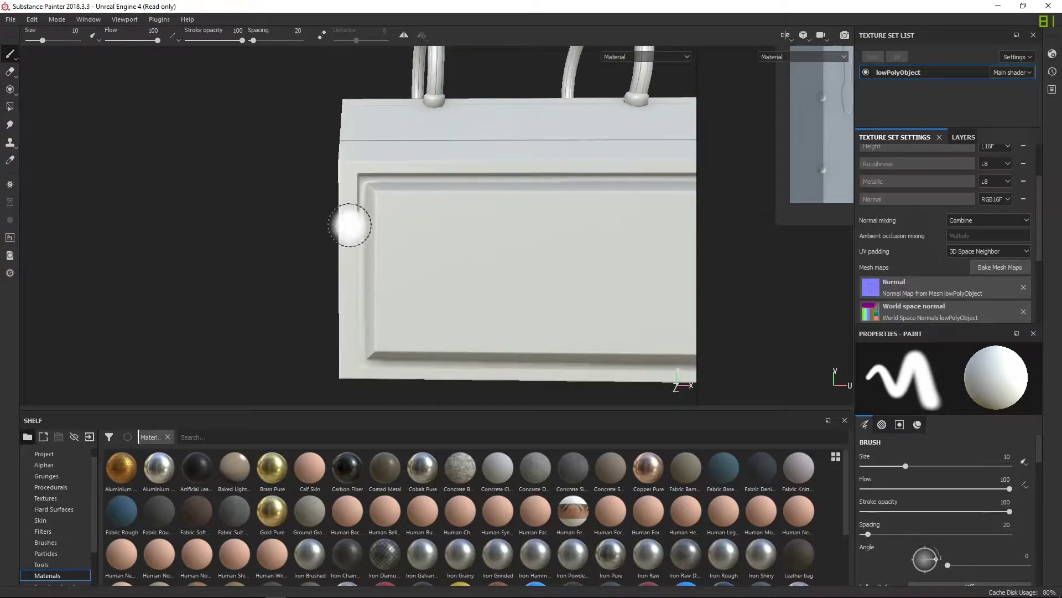
left_click_drag(369, 214, 442, 217, "alt")
middle_click_drag(361, 197, 543, 309, "alt")
left_click_drag(543, 308, 620, 324, "alt")
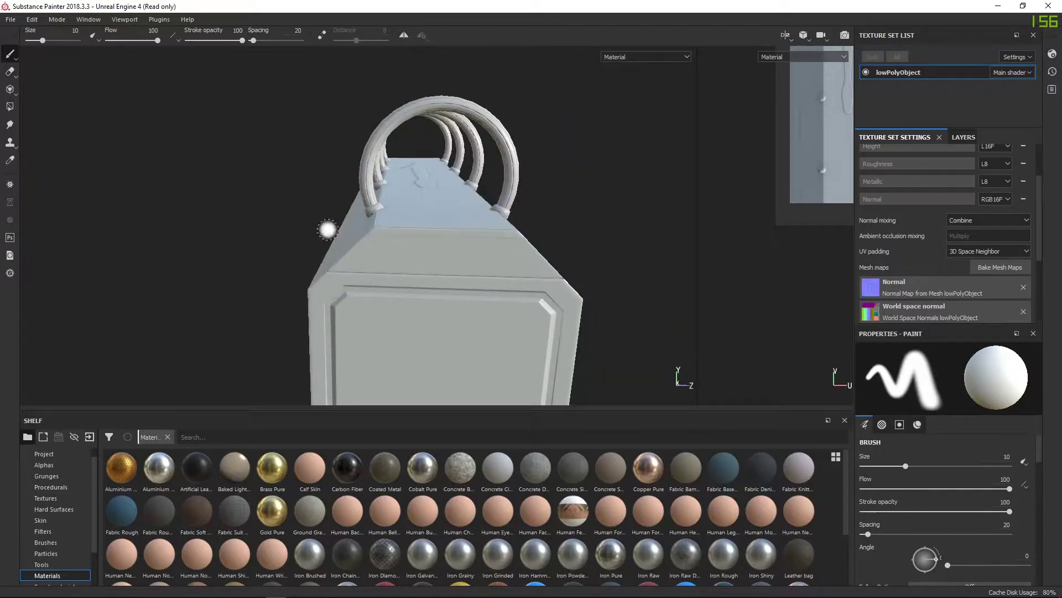
right_click_drag(327, 230, 1000, 334, "alt")
middle_click_drag(287, 235, 362, 249, "alt")
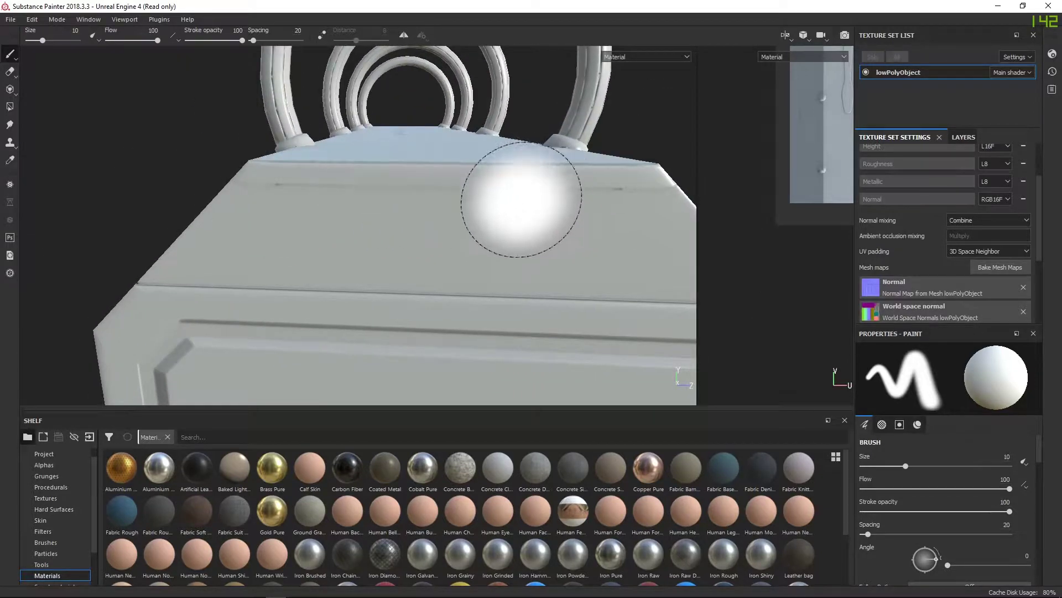
- Reduce the paint brush size to 0.34 and view the whole baked coffin from one end
mouse_move(521, 200)
right_mouse_down("ctrl")
mouse_move(478, 201)
mouse_move(512, 201)
right_mouse_up("ctrl")
right_click_drag(526, 247, 338, 168, "alt")
left_click_drag(337, 168, 426, 183, "alt")
right_click_drag(427, 183, 341, 168, "alt")
mouse_move(341, 167)
middle_mouse_down("alt")
mouse_move(371, 179)
mouse_move(379, 227)
middle_mouse_up("alt")
mouse_move(380, 228)
right_mouse_down("alt")
mouse_move(569, 305)
mouse_move(442, 277)
right_mouse_up("alt")
left_click_drag(442, 277, 404, 260, "alt")
right_click_drag(404, 260, 338, 233, "alt")
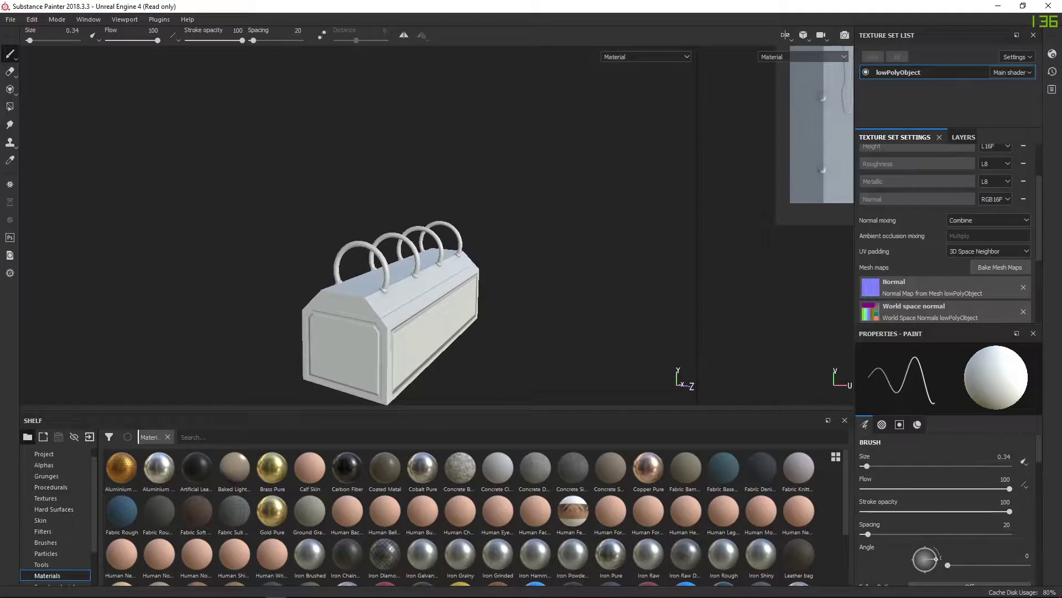
- Examine the baked ring handles and the nub at the front ring's base from close up
left_click_drag(393, 260, 615, 243, "alt")
right_click_drag(614, 243, 958, 343, "alt")
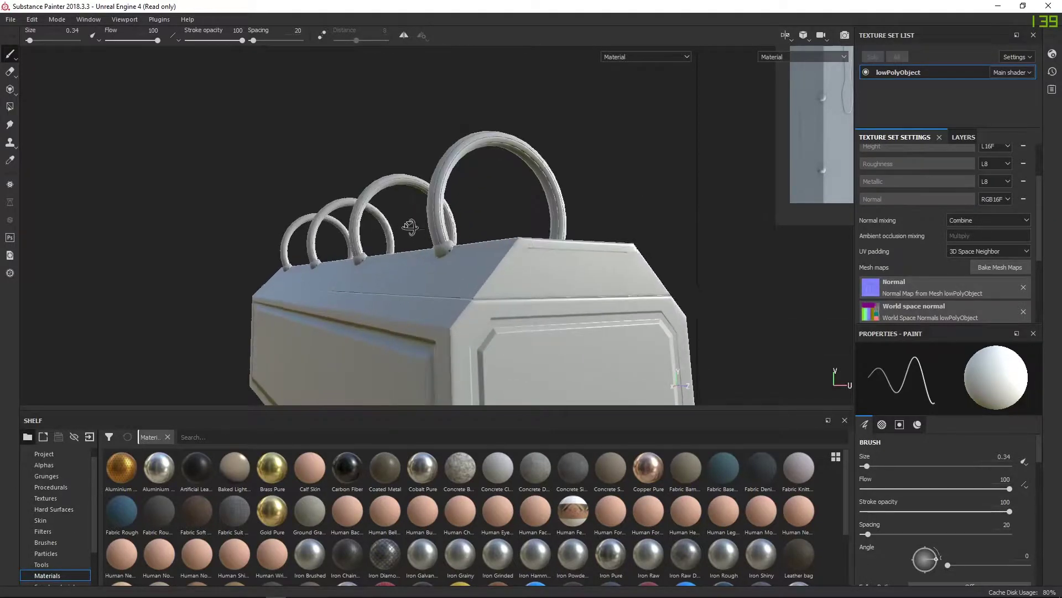
left_click_drag(411, 226, 451, 315, "alt")
middle_click_drag(423, 218, 378, 271, "alt")
right_click_drag(373, 263, 645, 301, "alt")
mouse_move(398, 292)
middle_mouse_down("alt")
mouse_move(343, 220)
mouse_move(392, 265)
middle_mouse_up("alt")
mouse_move(403, 260)
right_mouse_down("alt")
mouse_move(481, 295)
mouse_move(705, 342)
right_mouse_up("alt")
left_click_drag(387, 259, 433, 278, "alt")
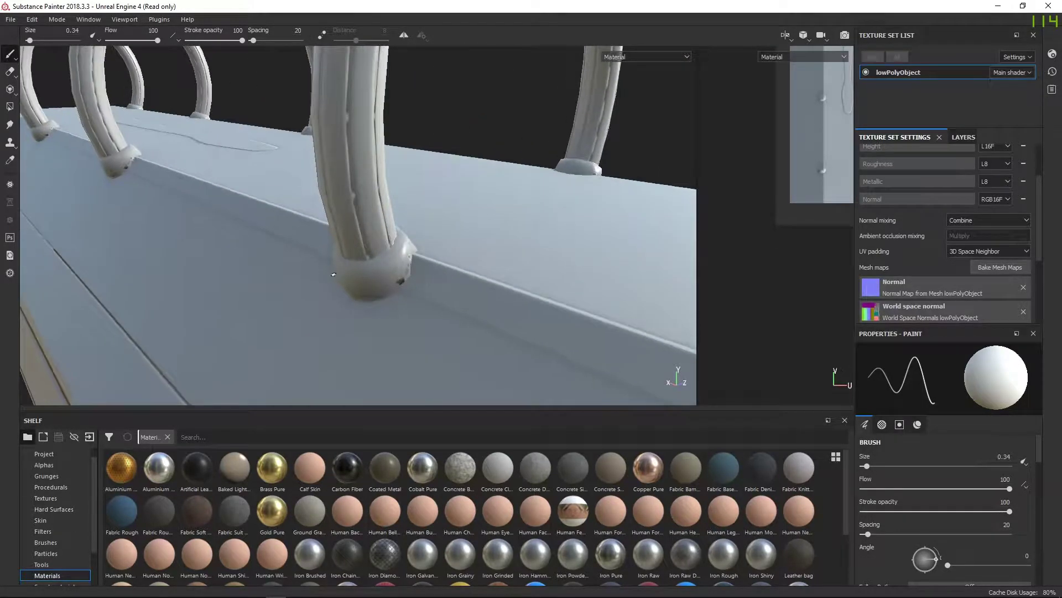
- Enlarge the 2D view to show the whole UV layout, and inspect the front ring's nub beside it
left_click_drag(698, 172, 343, 172)
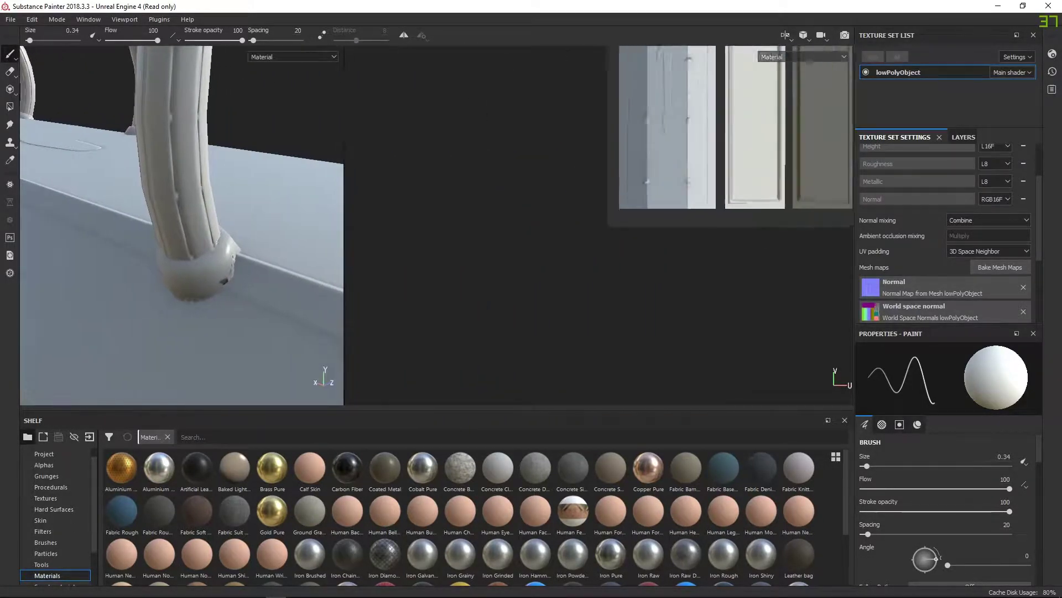
right_click_drag(413, 252, 488, 254, "alt")
middle_click_drag(498, 253, 626, 202, "alt")
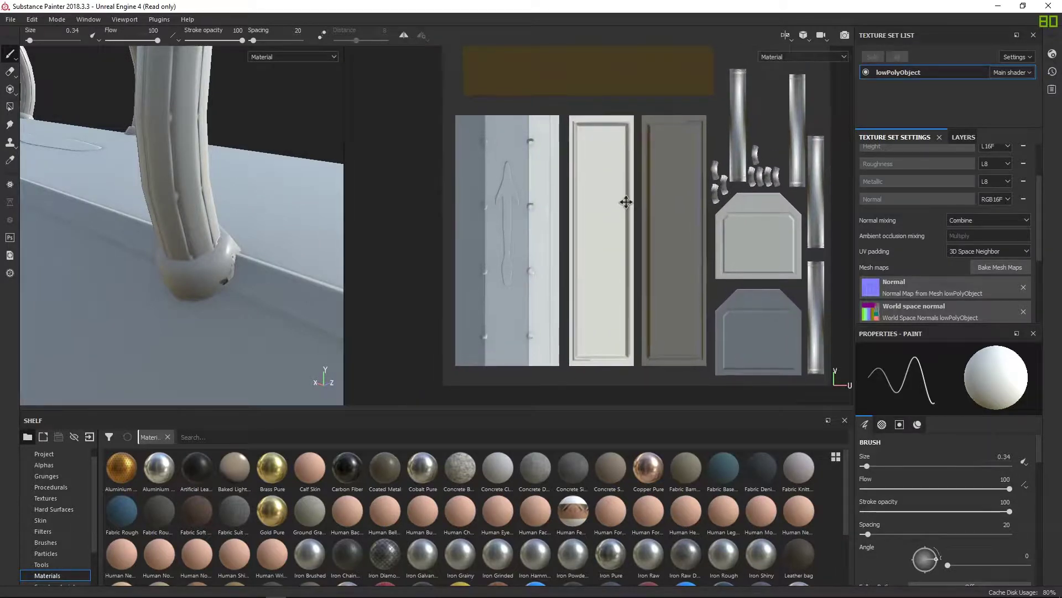
left_click_drag(135, 280, 171, 258, "alt")
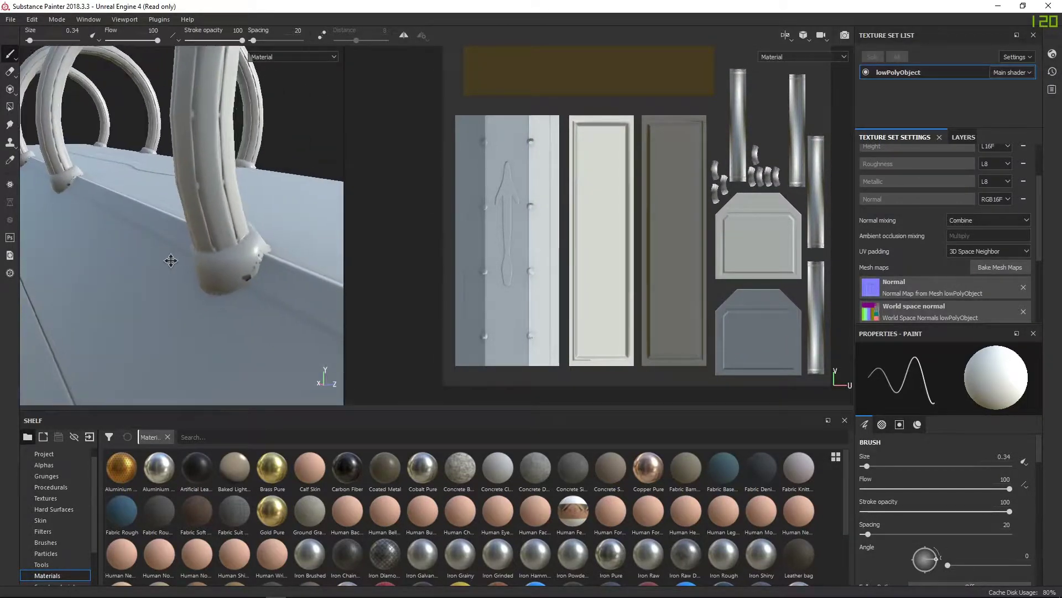
middle_click_drag(222, 268, 166, 276, "alt")
right_click_drag(166, 276, 162, 294, "alt")
scroll(223, 303, "down", 2)
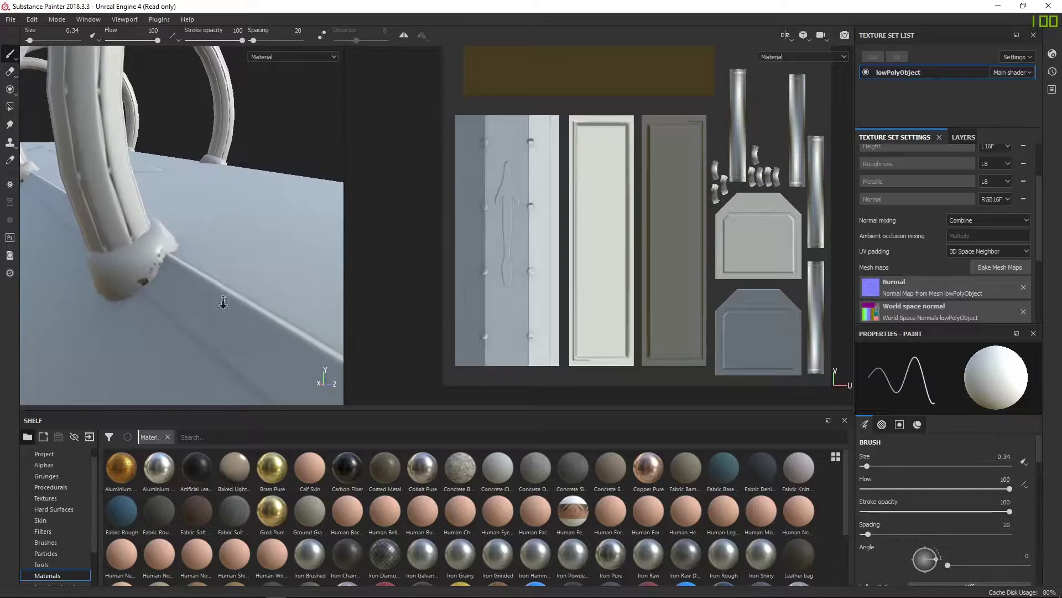
left_click_drag(223, 303, 252, 281, "alt")
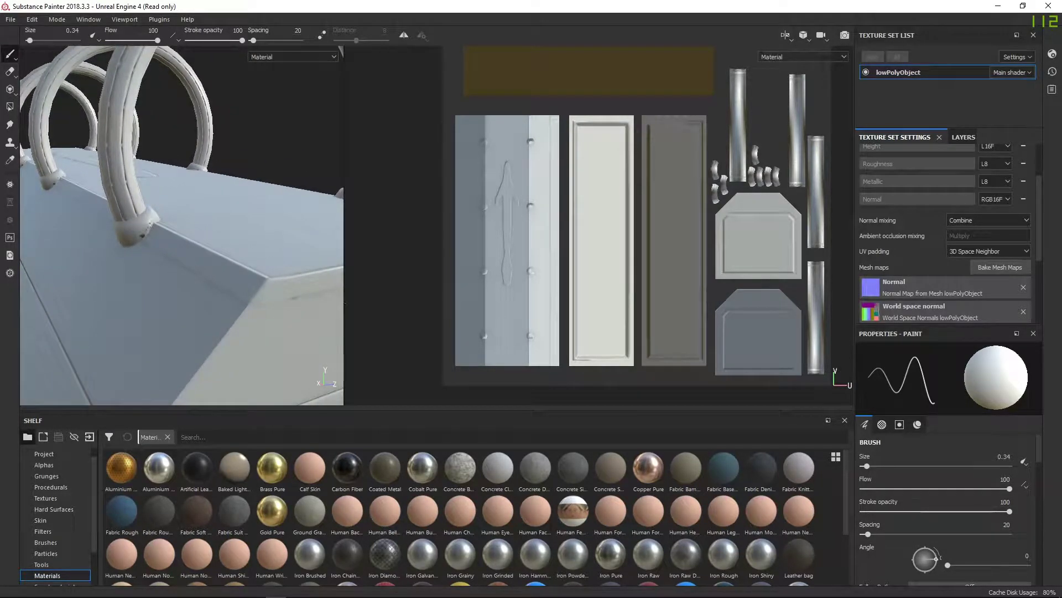
- Widen the 3D view and inspect the baked shading on the front ring, its nub and the lid's edges
left_click_drag(345, 304, 907, 308)
left_click_drag(514, 301, 438, 275, "alt")
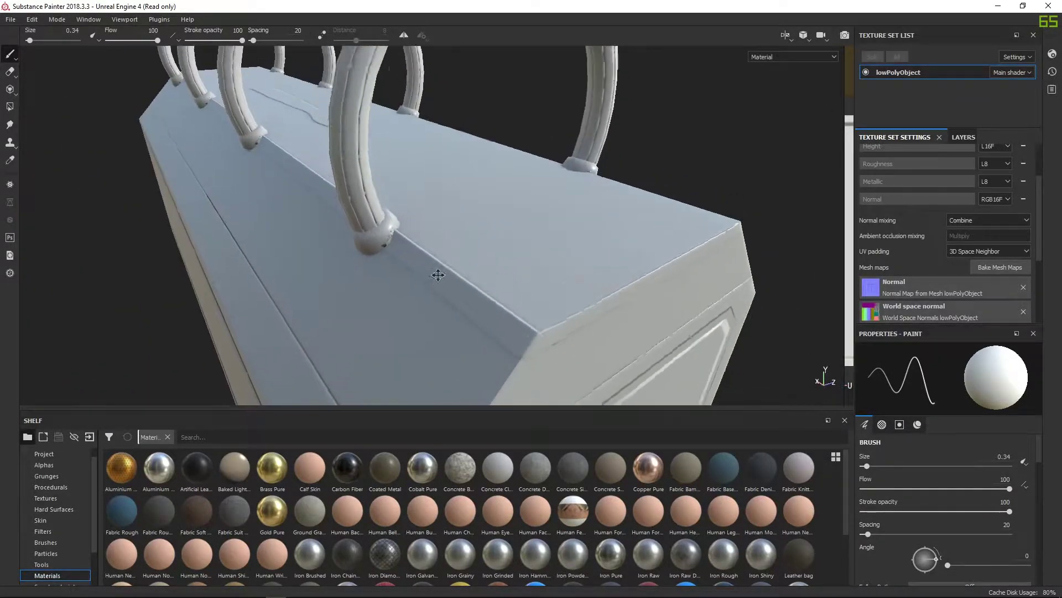
middle_click_drag(438, 274, 469, 316, "alt")
scroll(417, 286, "up", 4)
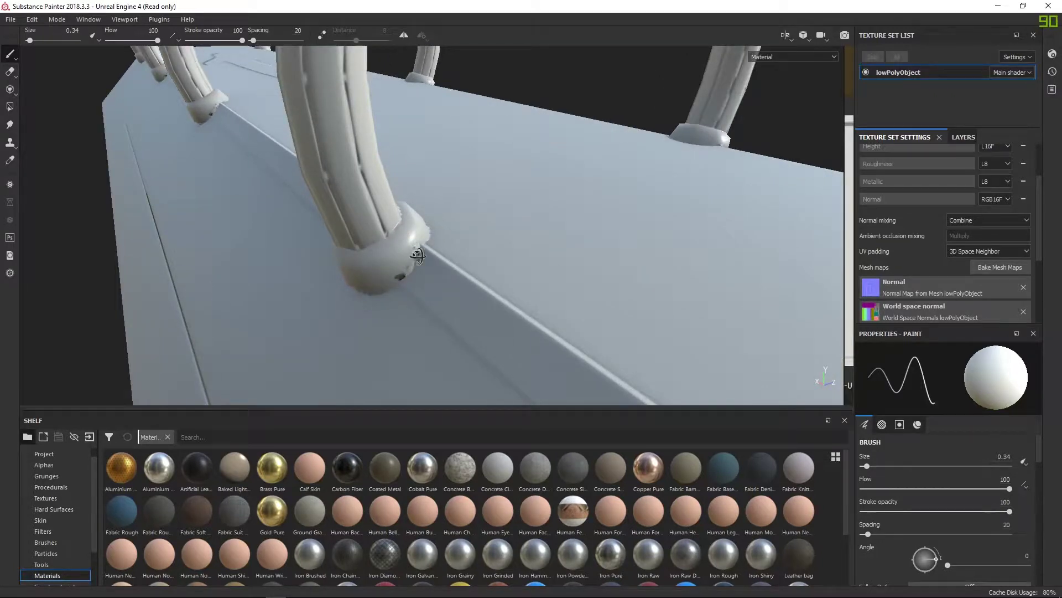
left_click_drag(418, 256, 396, 287, "alt")
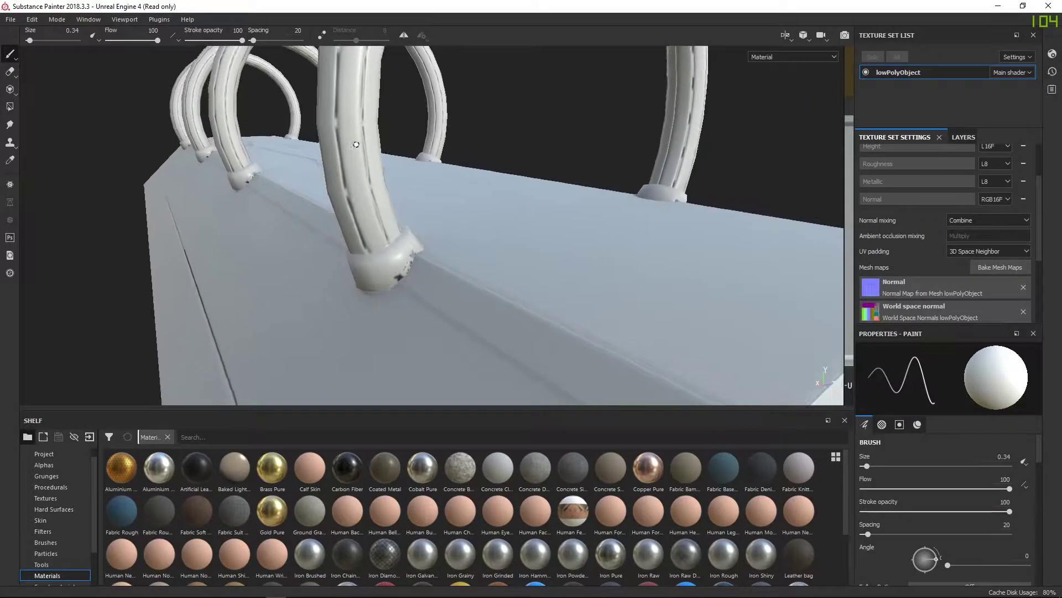
middle_click_drag(396, 287, 389, 355, "alt")
scroll(414, 232, "down", 3)
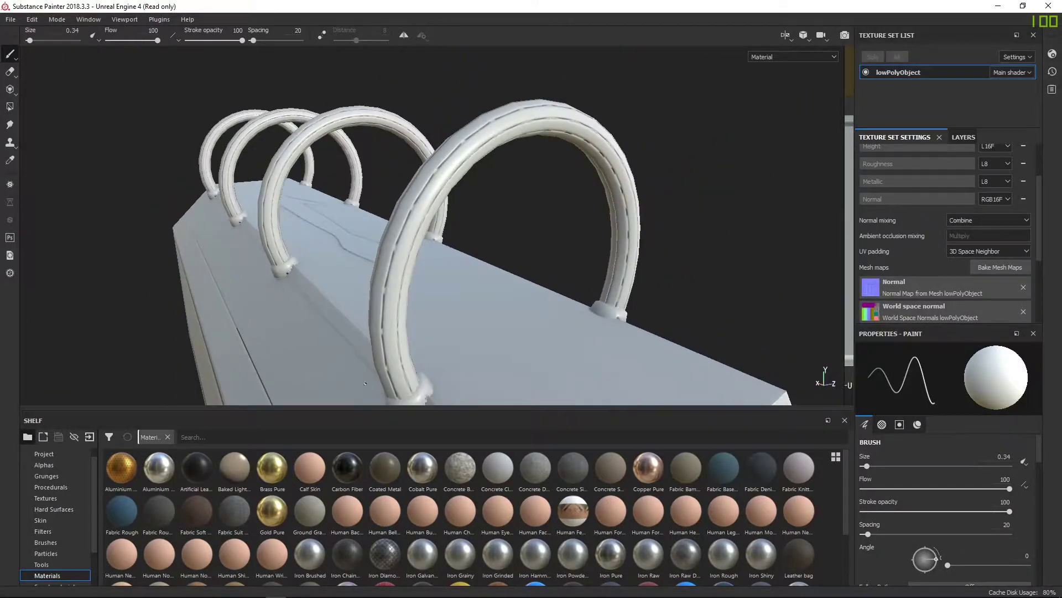
left_click_drag(413, 233, 601, 401, "alt")
scroll(600, 262, "down", 3)
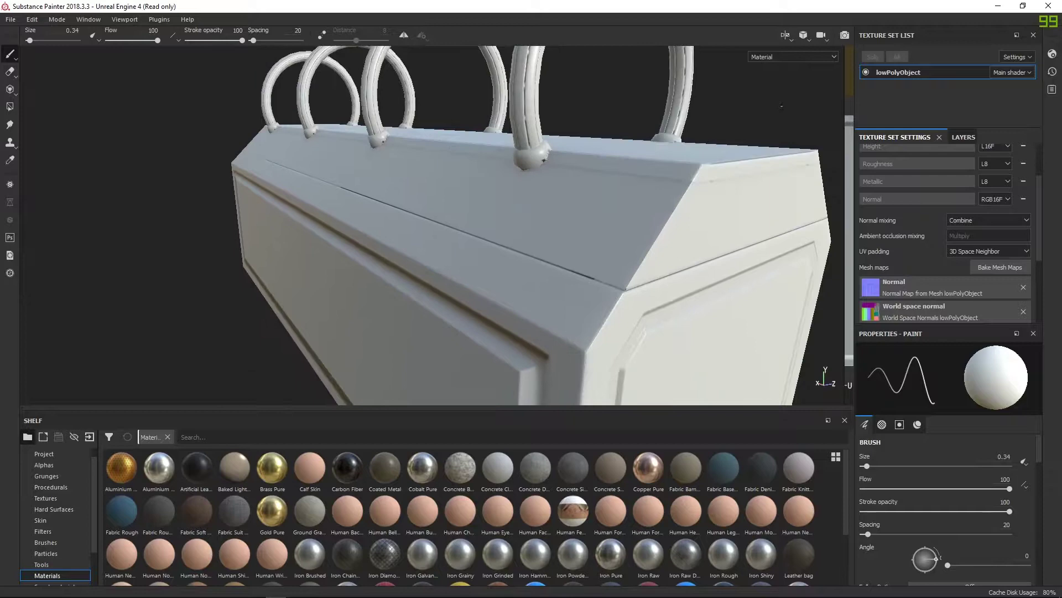
- Display the ID mesh map and examine its colour regions from all around the coffin
left_click(792, 55)
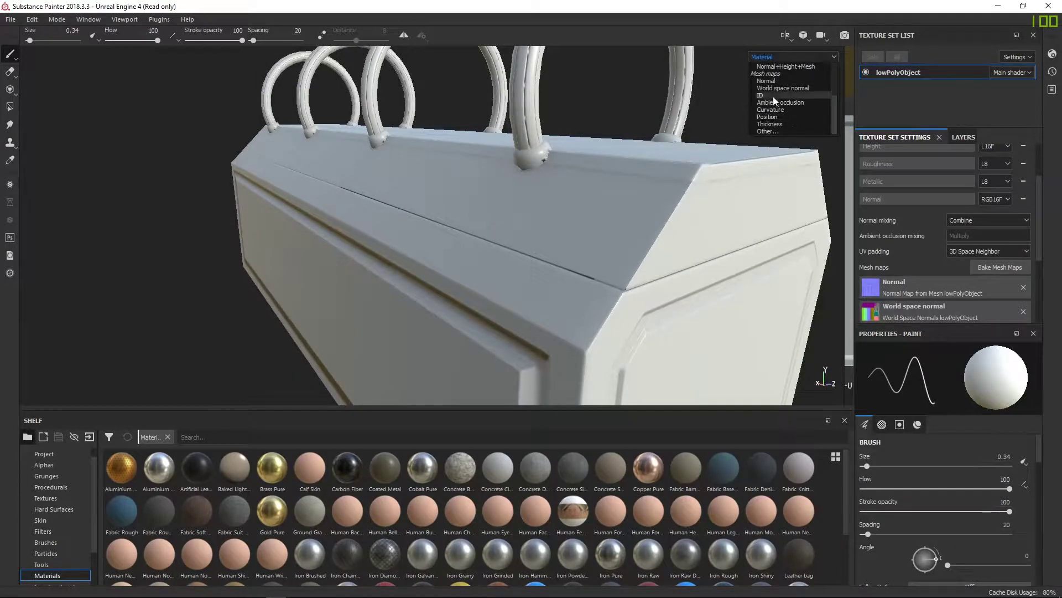
left_click(773, 97)
left_click_drag(482, 285, 321, 169, "alt")
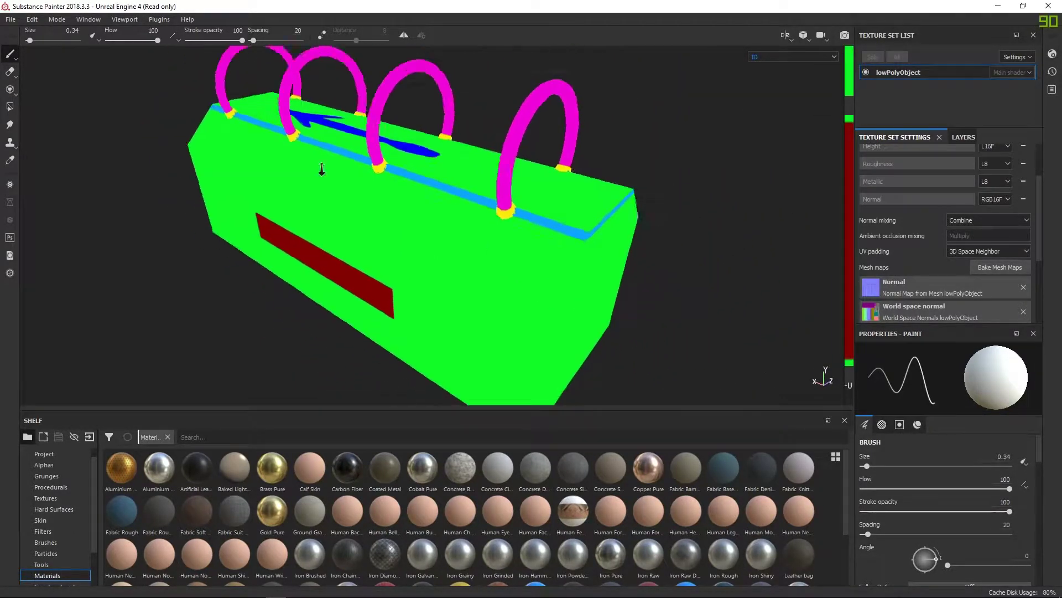
right_click_drag(322, 169, 309, 141, "alt")
left_click_drag(519, 230, 719, 215, "alt")
left_click_drag(376, 272, 929, 287, "alt")
right_click_drag(399, 281, 365, 243, "alt")
left_click_drag(343, 243, 459, 238, "alt")
middle_click_drag(259, 291, 668, 294, "alt")
left_click_drag(354, 259, 639, 260, "alt")
middle_click_drag(288, 242, 397, 285, "alt")
right_click_drag(353, 248, 539, 339, "alt")
left_click_drag(443, 288, 581, 301, "alt")
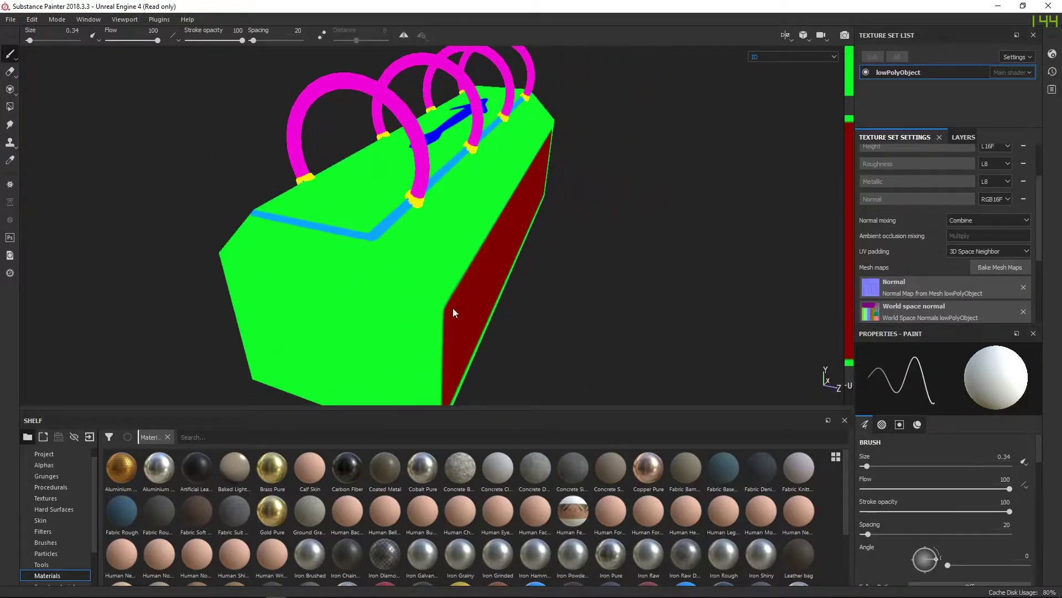
left_click_drag(454, 313, 576, 272, "alt")
left_click_drag(452, 282, 707, 268, "alt")
middle_click_drag(411, 282, 628, 265, "alt")
left_click_drag(505, 267, 564, 296, "alt")
middle_click_drag(483, 240, 486, 255, "alt")
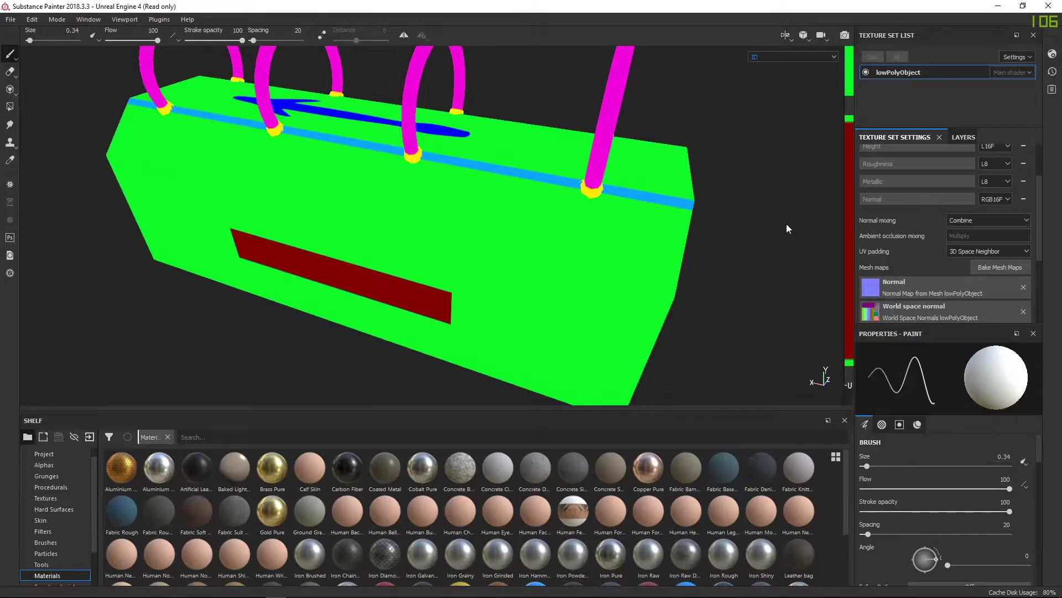
- Reopen the baking settings to review the ID map's Material Color source, and close them without baking
scroll(968, 250, "down", 2)
left_click(988, 235)
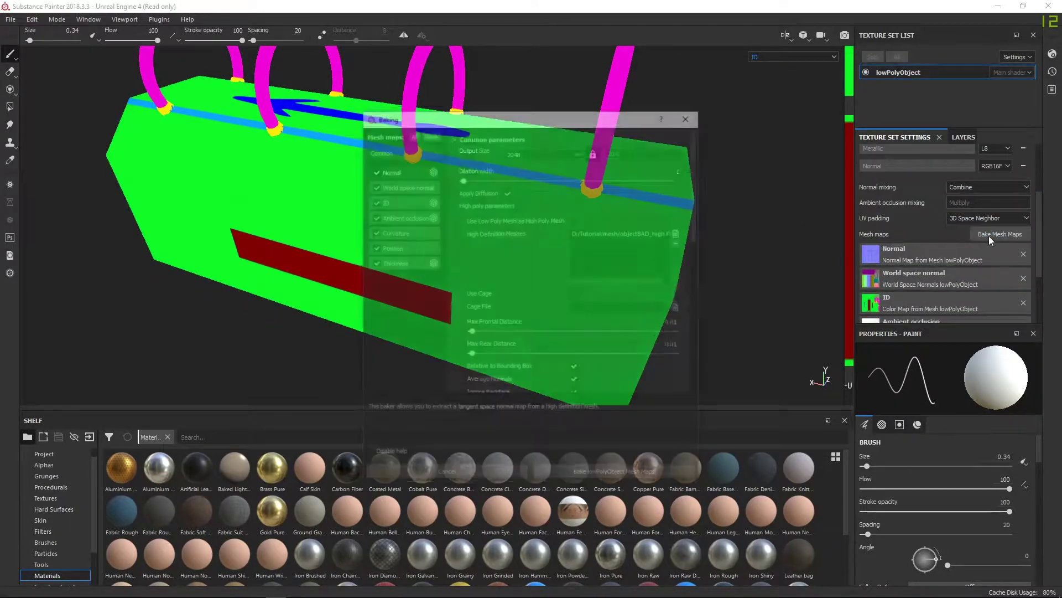
left_click(384, 199)
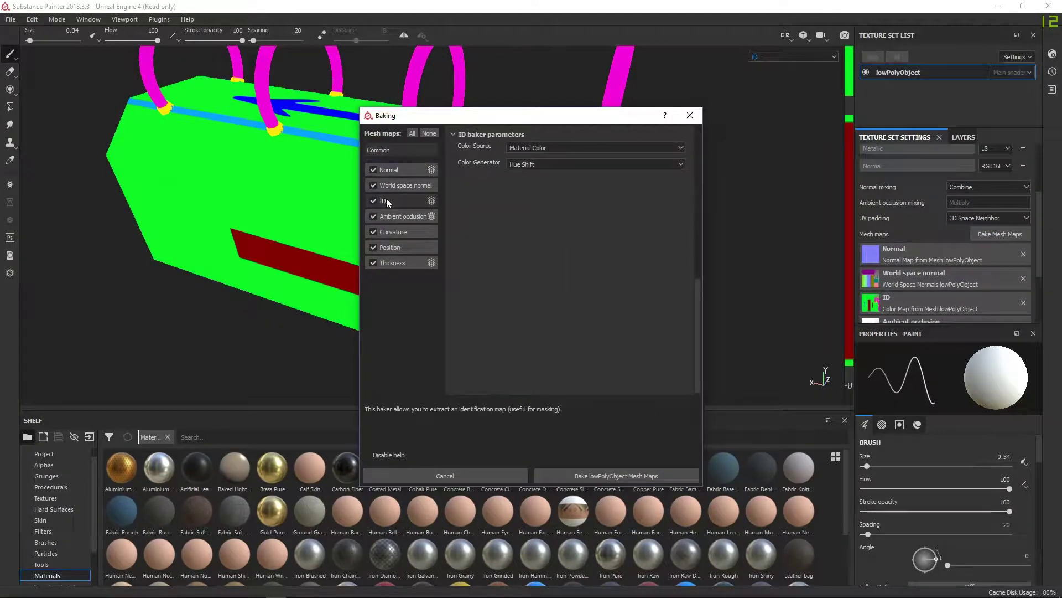
left_click(514, 146)
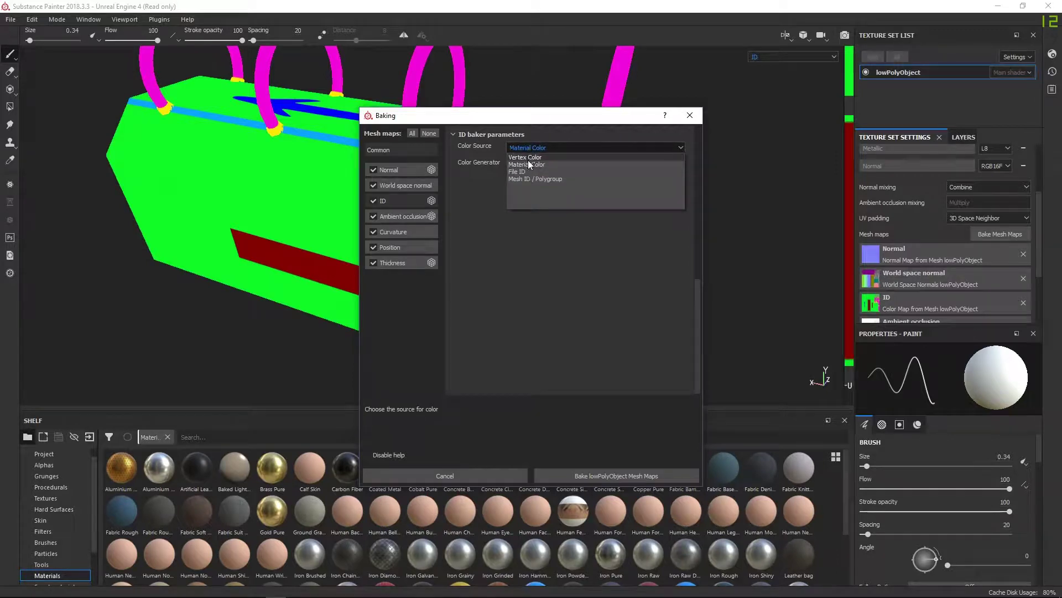
left_click(527, 161)
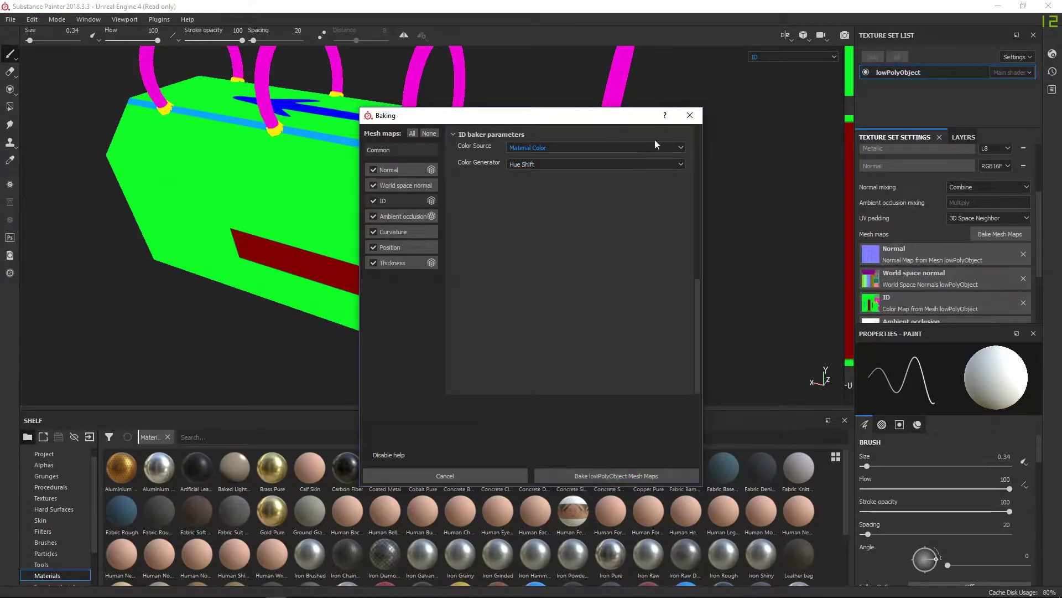
left_click(691, 116)
- Examine the ID map's colour boundaries at the nubs, lid rim and side panel from close up
left_click_drag(693, 124, 393, 175, "alt")
middle_click_drag(393, 174, 450, 263, "alt")
scroll(450, 261, "down", 1)
scroll(453, 260, "up", 3)
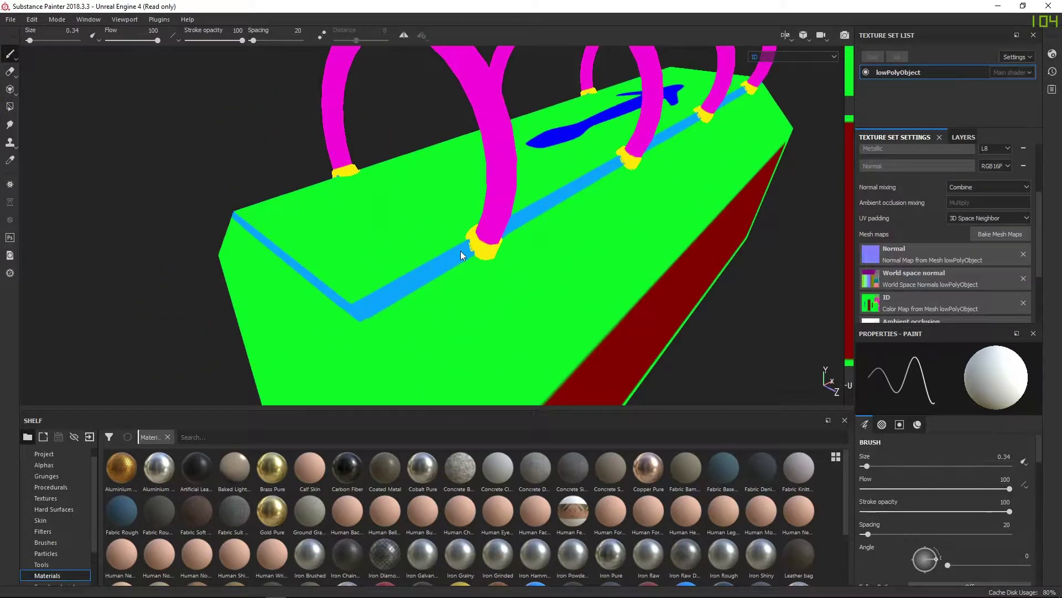
middle_click_drag(524, 332, 529, 215, "alt")
left_click_drag(529, 214, 454, 169, "alt")
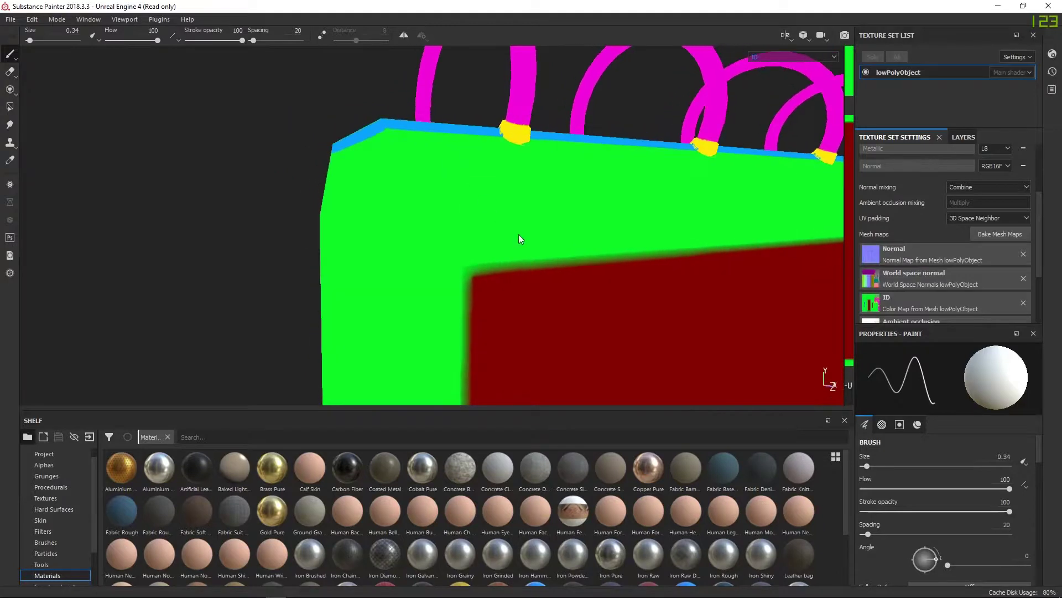
middle_click_drag(519, 238, 496, 193, "alt")
right_click_drag(354, 148, 203, 105, "alt")
middle_click_drag(636, 217, 356, 225, "alt")
left_click_drag(437, 191, 621, 228, "alt")
middle_click_drag(255, 213, 381, 226, "alt")
right_click_drag(380, 227, 595, 268, "alt")
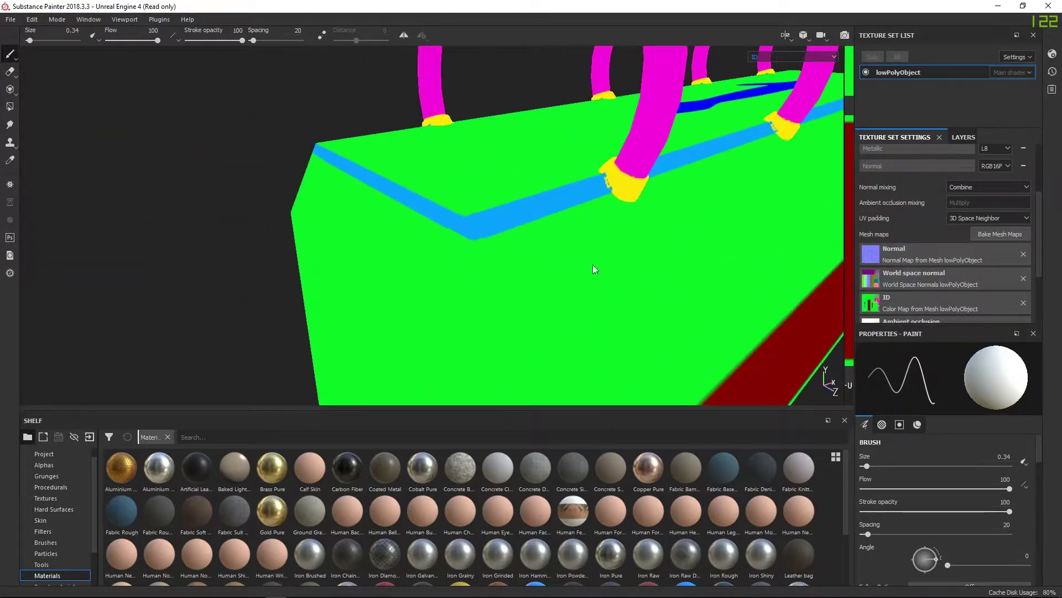
left_click_drag(595, 268, 644, 272, "alt")
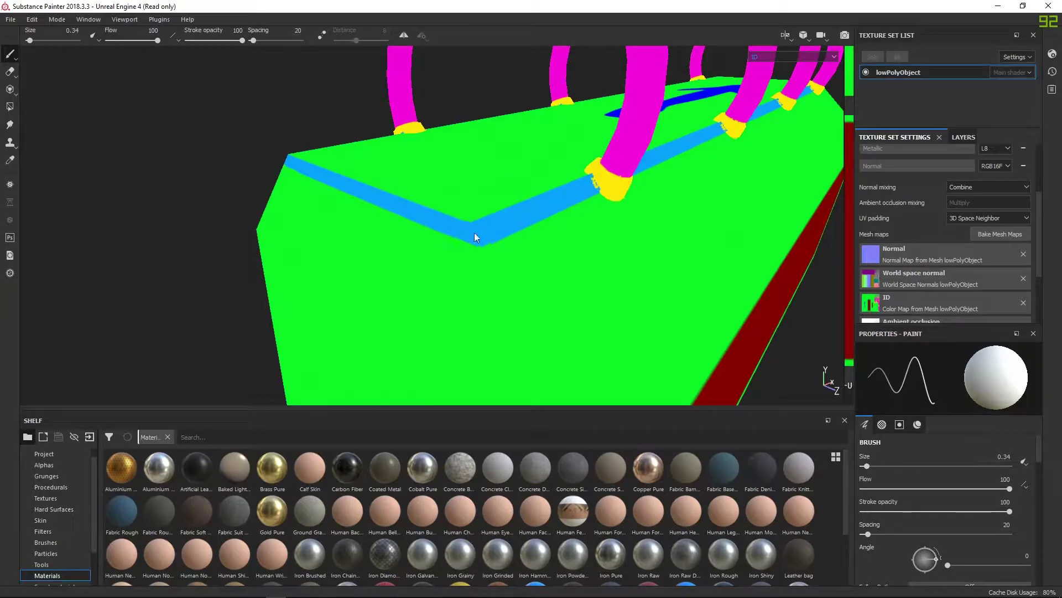
- Return the viewport to the Material display and inspect the lid's end and rim edge
key("m")
left_click_drag(484, 259, 588, 227, "alt")
left_click_drag(482, 156, 503, 203, "alt")
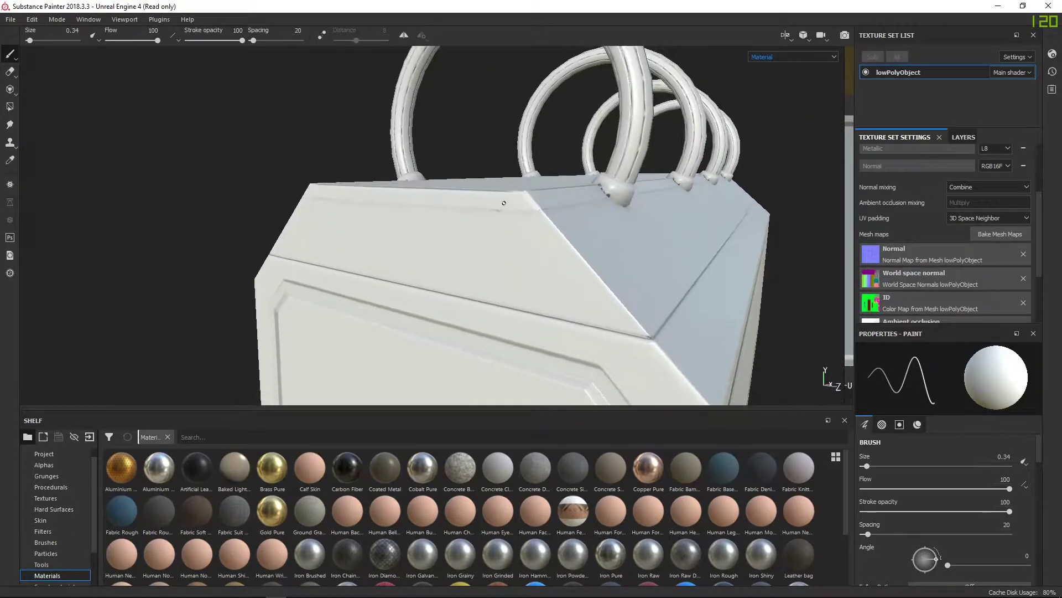
left_click_drag(574, 236, 513, 276, "alt")
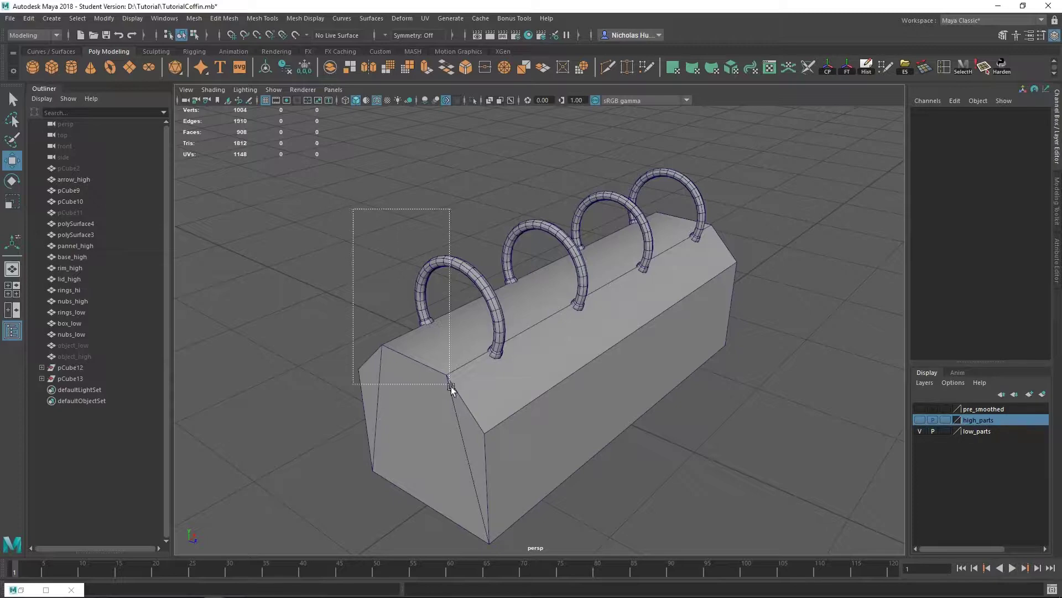
- Switch to Maya, select the low-poly parts, and try moving rings_low upward on its own before undoing the move
left_click_drag(451, 386, 508, 354)
middle_click_drag(446, 346, 484, 372, "alt")
right_click_drag(453, 308, 617, 413, "alt")
left_click_drag(489, 304, 515, 274, "alt")
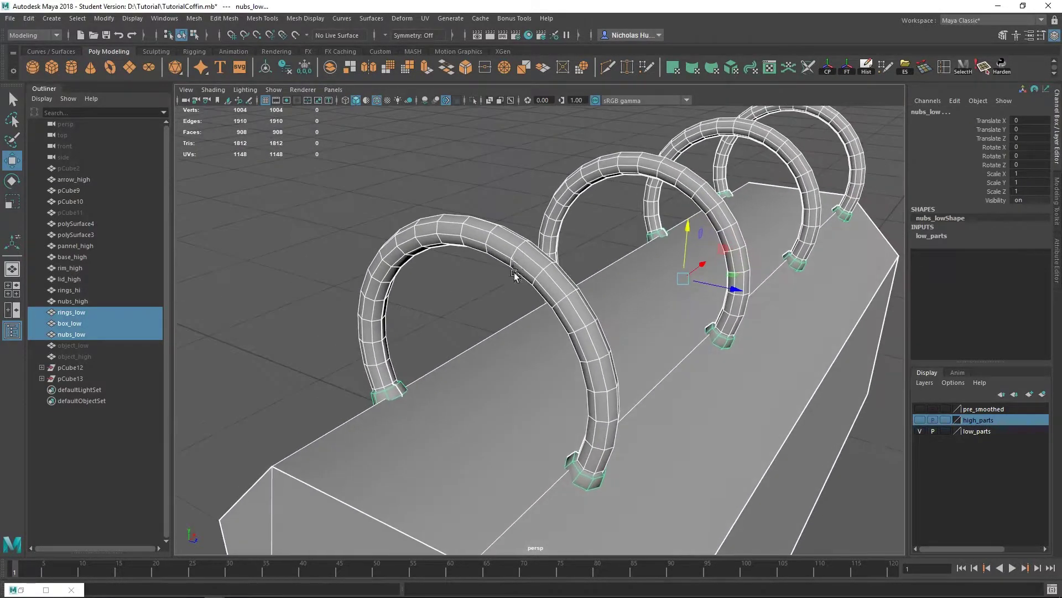
left_click(520, 245)
right_click_drag(621, 327, 615, 209, "alt")
left_click_drag(654, 189, 657, 171)
key("ctrl+z")
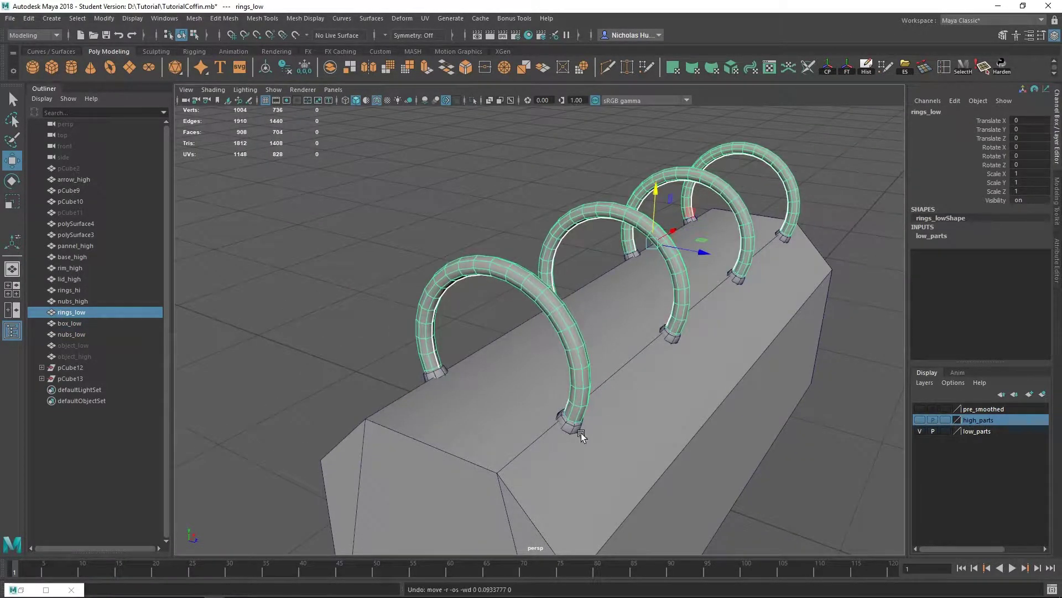
- Try moving nubs_low and box_low upward one after the other, undoing each move
left_click(581, 429)
left_click_drag(652, 244, 652, 228)
key("ctrl+z")
left_click(644, 462)
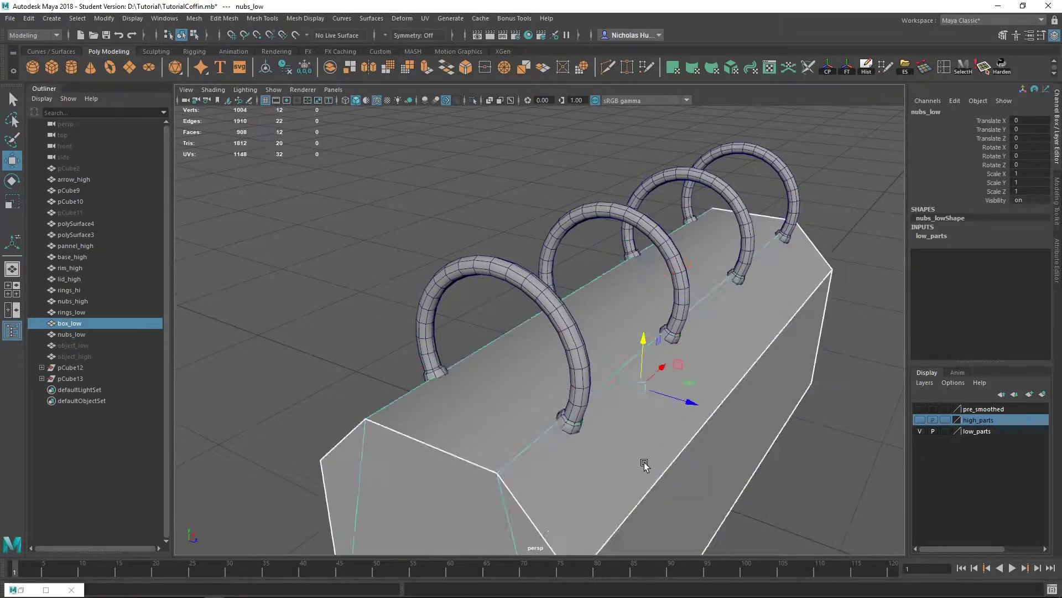
middle_click_drag(644, 462, 613, 323, "alt")
left_click_drag(615, 233, 616, 217)
key("ctrl+z")
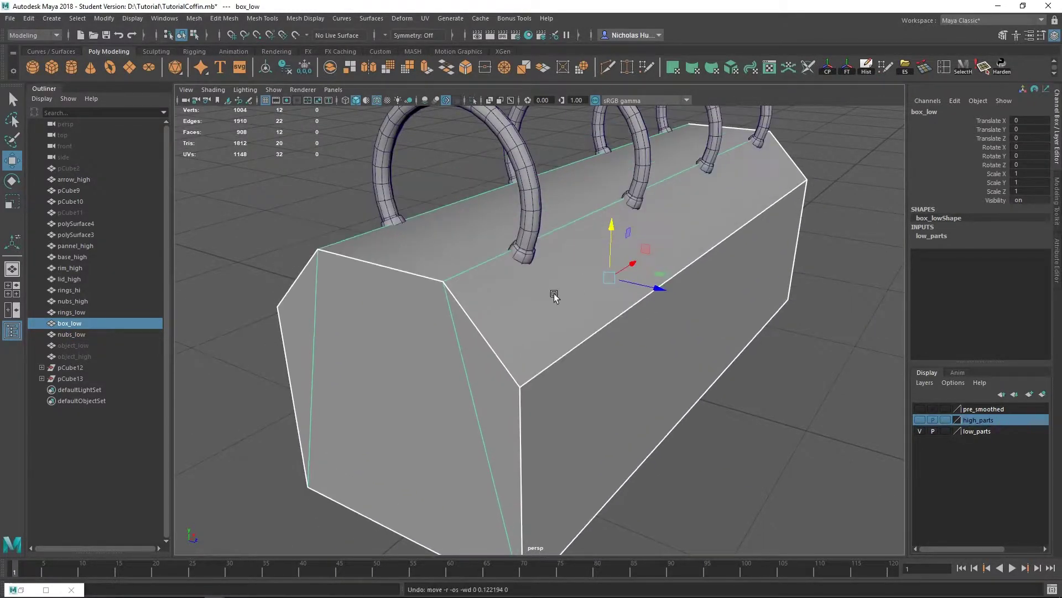
- Examine the low-poly coffin and how the front ring's nub meets the lid
left_click_drag(537, 307, 592, 313, "alt")
right_click_drag(592, 313, 524, 274, "alt")
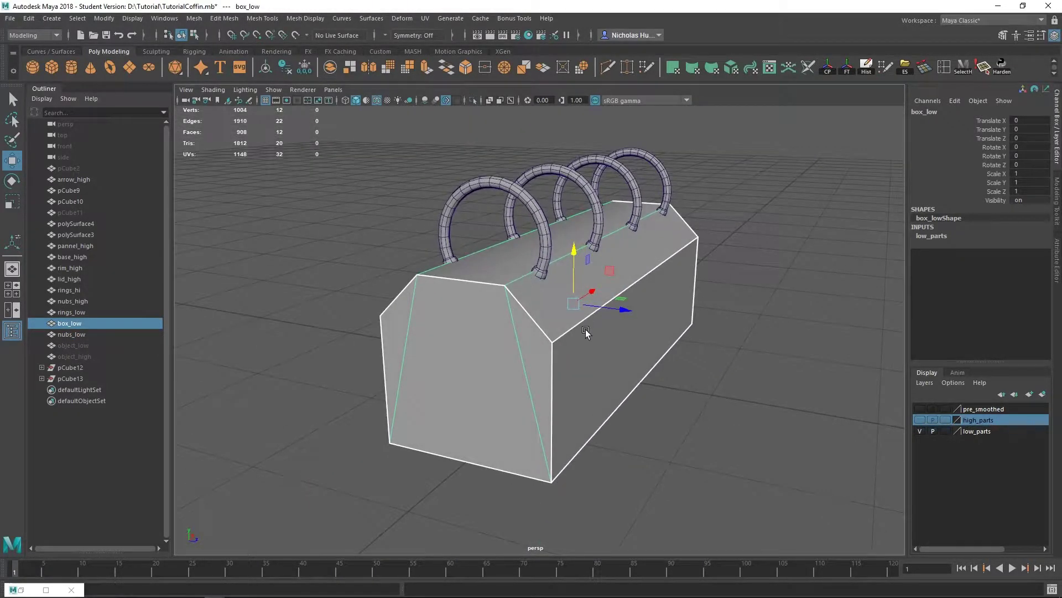
left_click_drag(586, 331, 537, 357, "alt")
right_click_drag(496, 334, 541, 401, "alt")
left_click_drag(541, 400, 521, 391, "alt")
right_click_drag(430, 334, 493, 417, "alt")
middle_click_drag(429, 336, 532, 392, "alt")
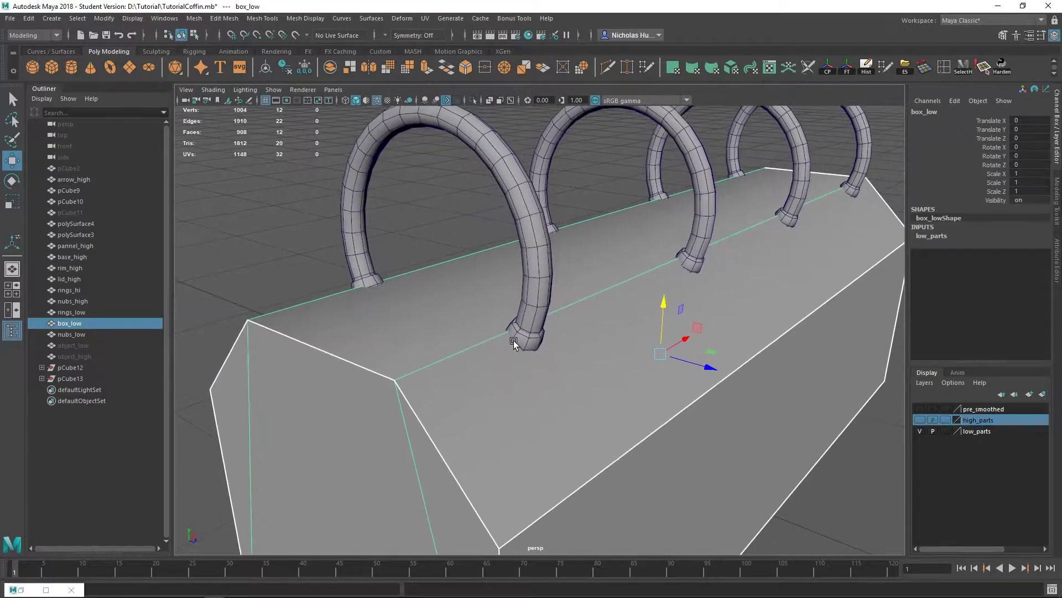
left_click_drag(513, 343, 480, 275, "alt")
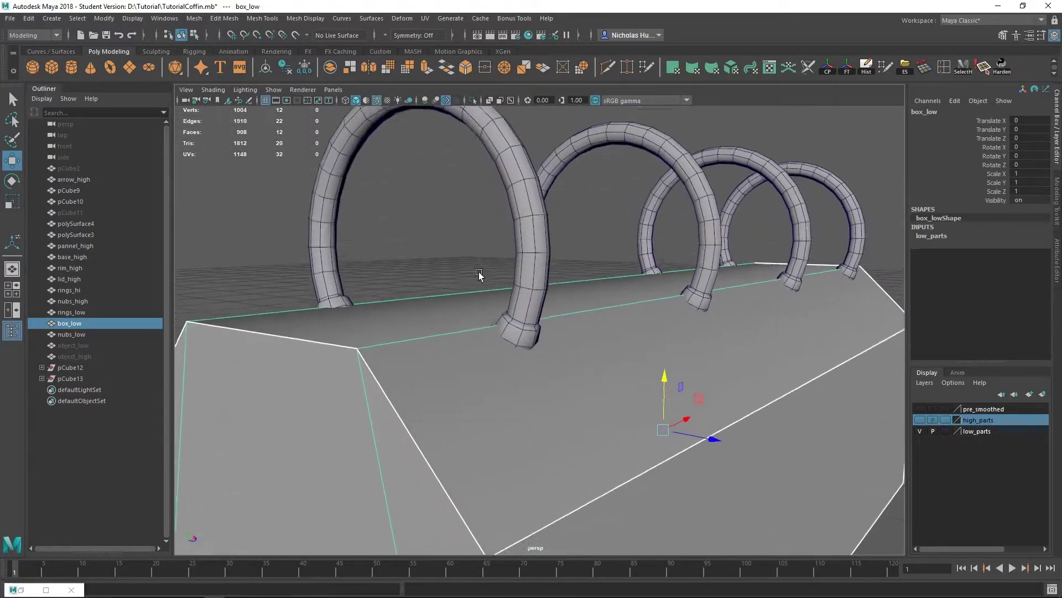
right_click_drag(479, 275, 529, 346, "alt")
middle_click_drag(496, 322, 515, 337, "alt")
right_click_drag(515, 336, 515, 339, "alt")
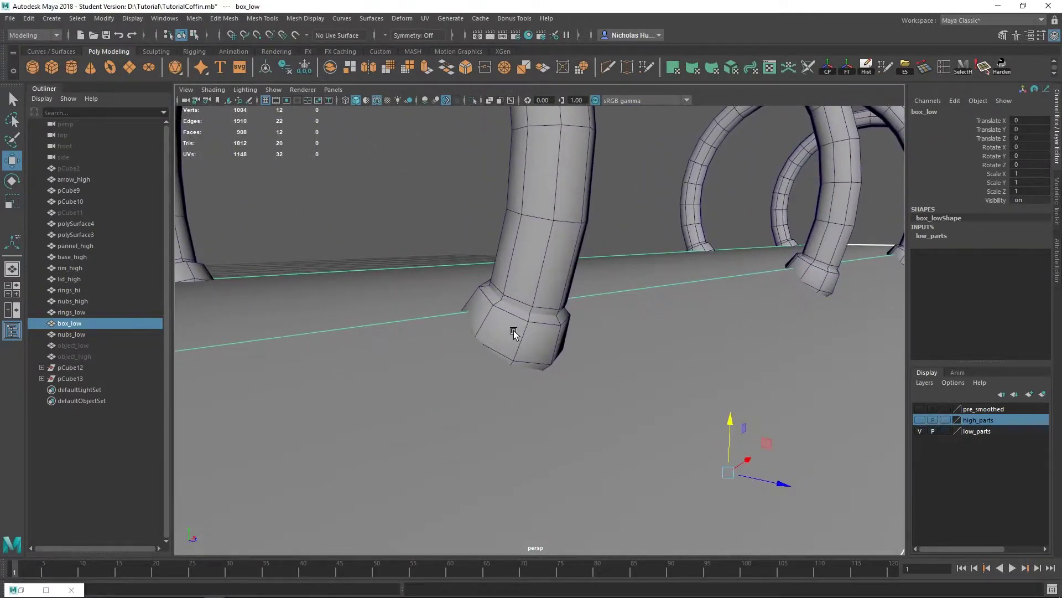
- Select nubs_low and rings_low alternately to inspect where the front ring meets its nub
left_click(514, 331)
left_click(527, 268)
left_click(513, 329)
left_click(529, 281)
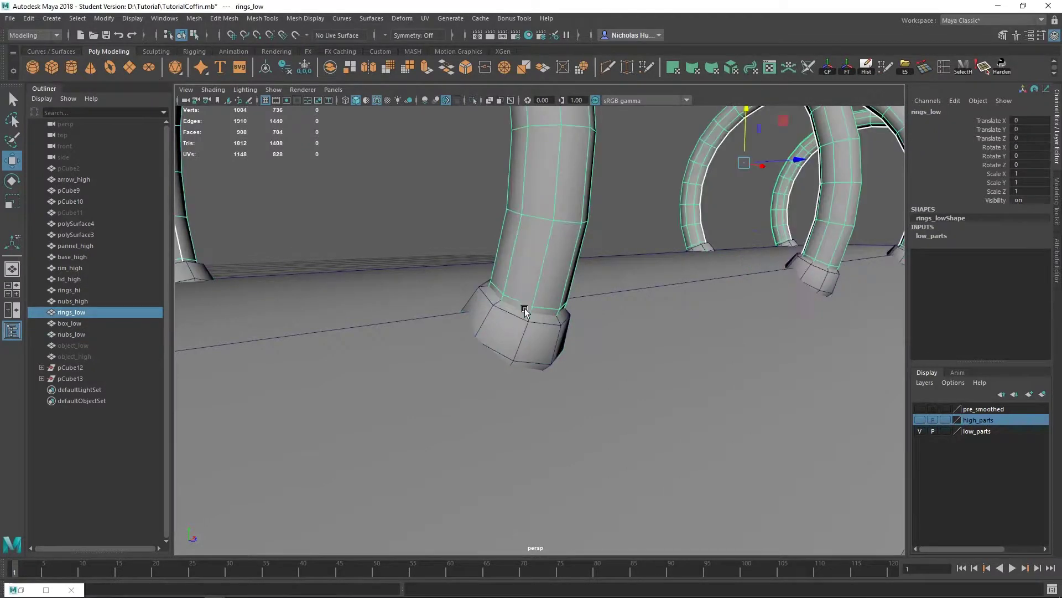
- Select nubs_low and examine where the low-poly nubs meet the rings and the lid
left_click(487, 405)
left_click(521, 327)
right_click_drag(489, 291, 514, 301, "alt")
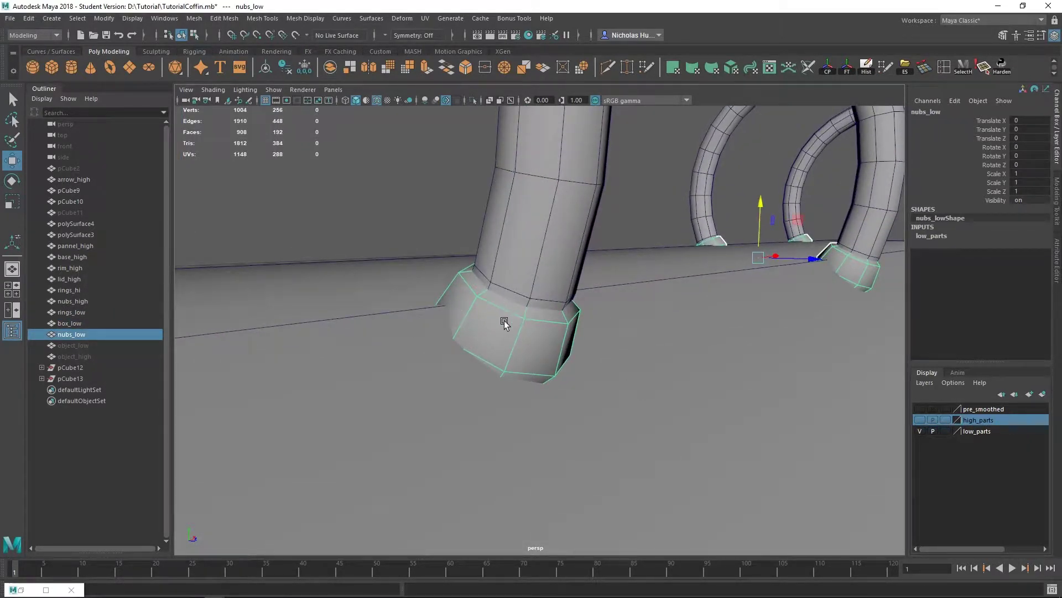
right_click_drag(553, 360, 447, 277, "alt")
left_click_drag(447, 277, 463, 319, "alt")
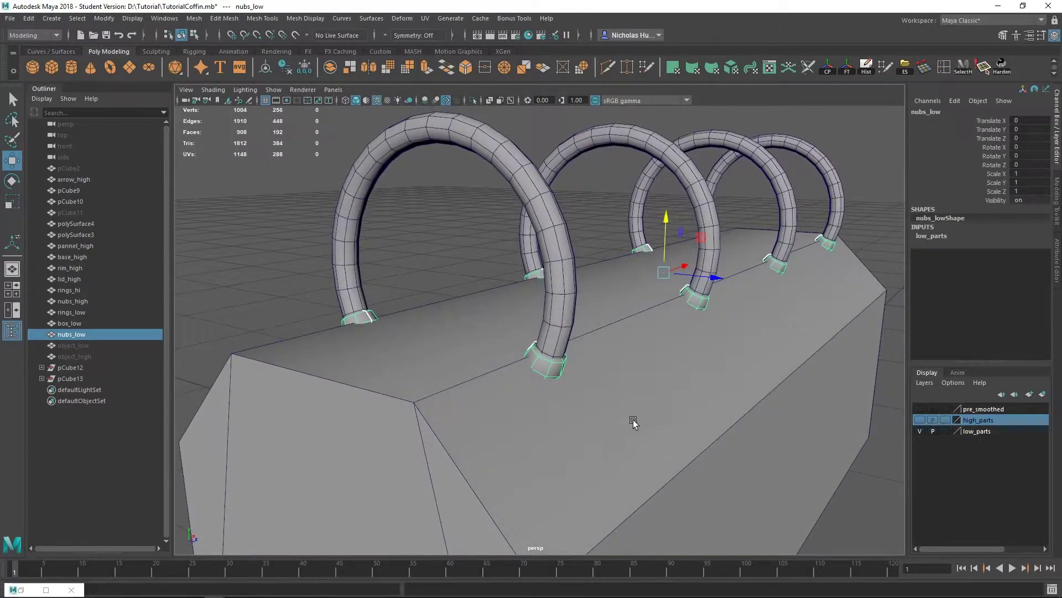
- Move rings_low, box_low and nubs_low together to Translate Z -2.132 and show the high_parts layer beside them
right_click_drag(633, 421, 389, 291, "alt")
left_click_drag(389, 291, 423, 303, "alt")
left_click_drag(746, 214, 404, 472)
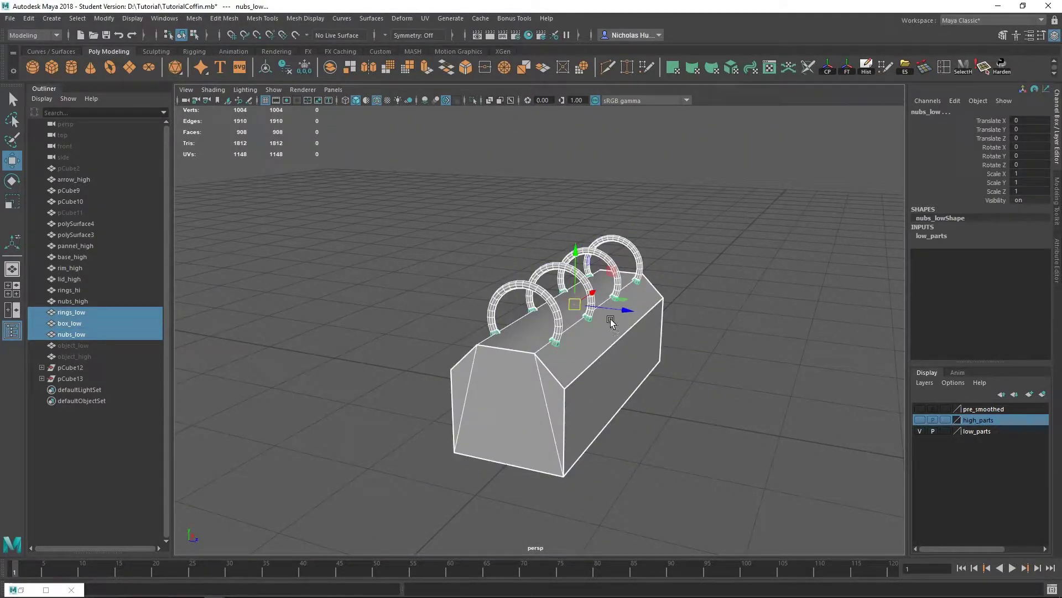
left_click_drag(609, 308, 422, 279)
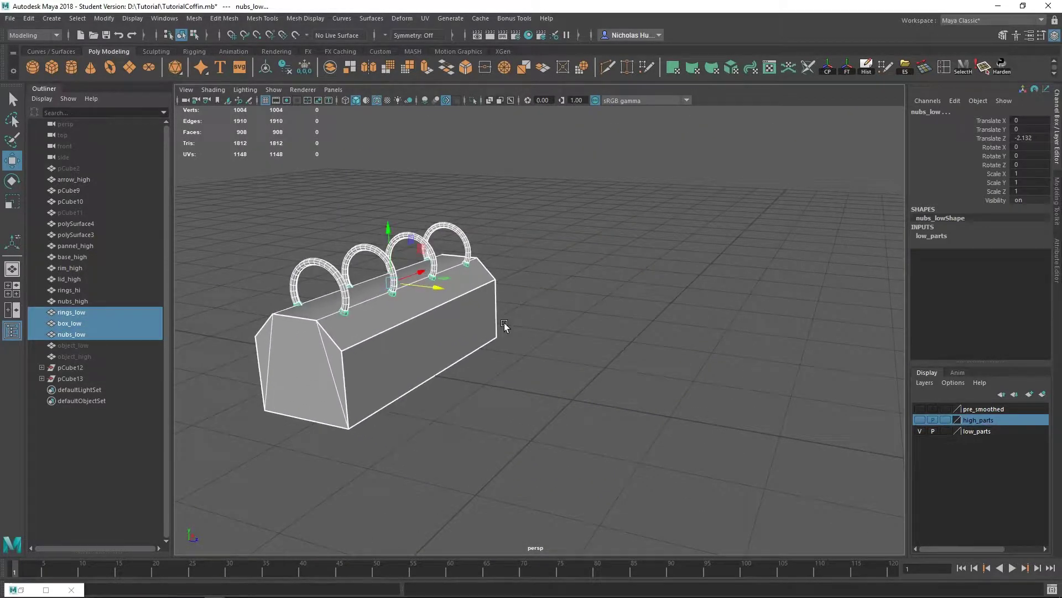
left_click(920, 421)
- Try raising rings_low and the matching rings_hi one after the other, undoing each move
right_click_drag(424, 276, 572, 363, "alt")
left_click_drag(572, 363, 402, 193, "alt")
left_click(374, 267)
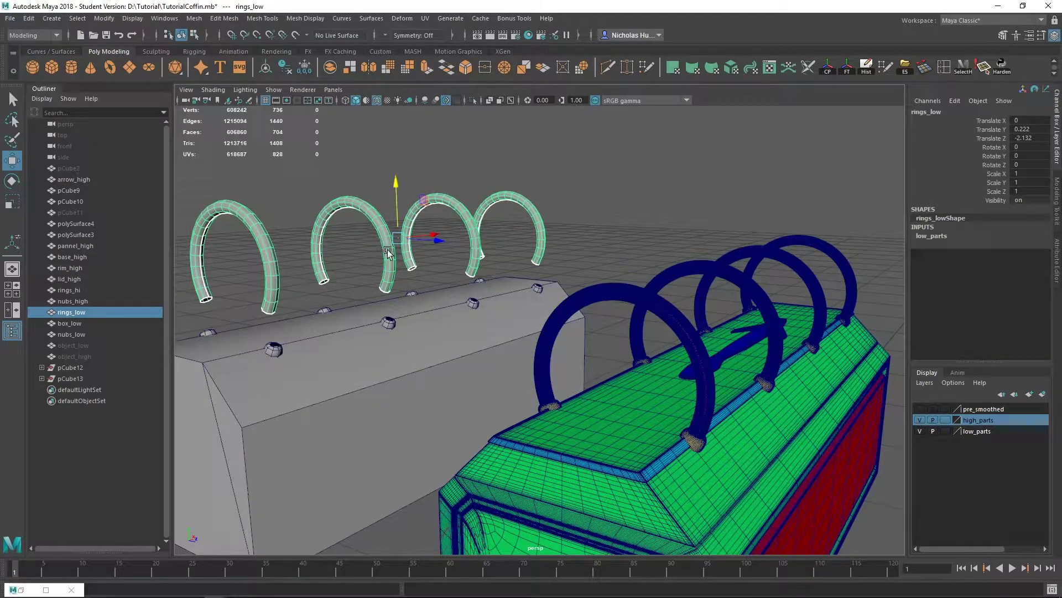
key("ctrl+z")
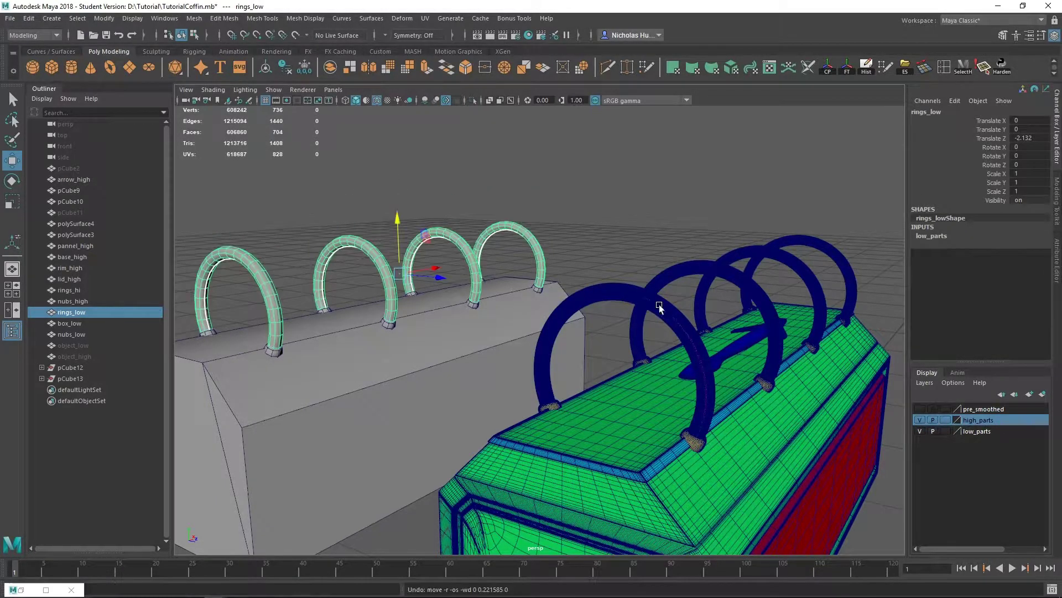
left_click(626, 297)
left_click_drag(638, 347, 604, 350, "alt")
left_click_drag(703, 270, 690, 200)
key("ctrl+z")
- Try moving nubs_low upward on its own and undo the move
middle_click_drag(434, 344, 505, 322, "alt")
left_click(341, 330)
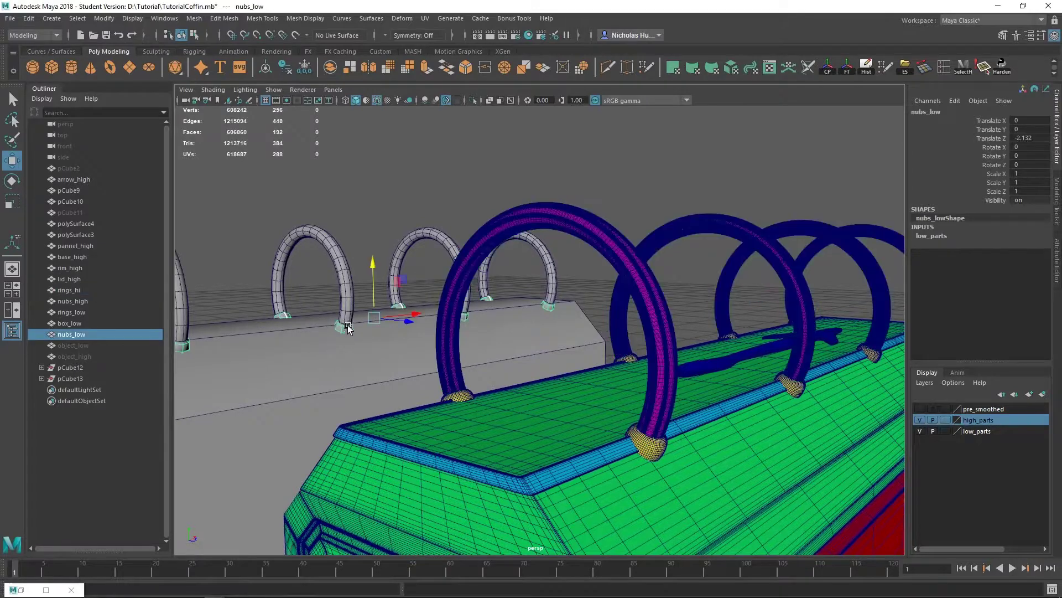
left_click_drag(373, 266, 372, 216)
key("ctrl+z")
- Select nubs_high and center its pivot
left_click(460, 395)
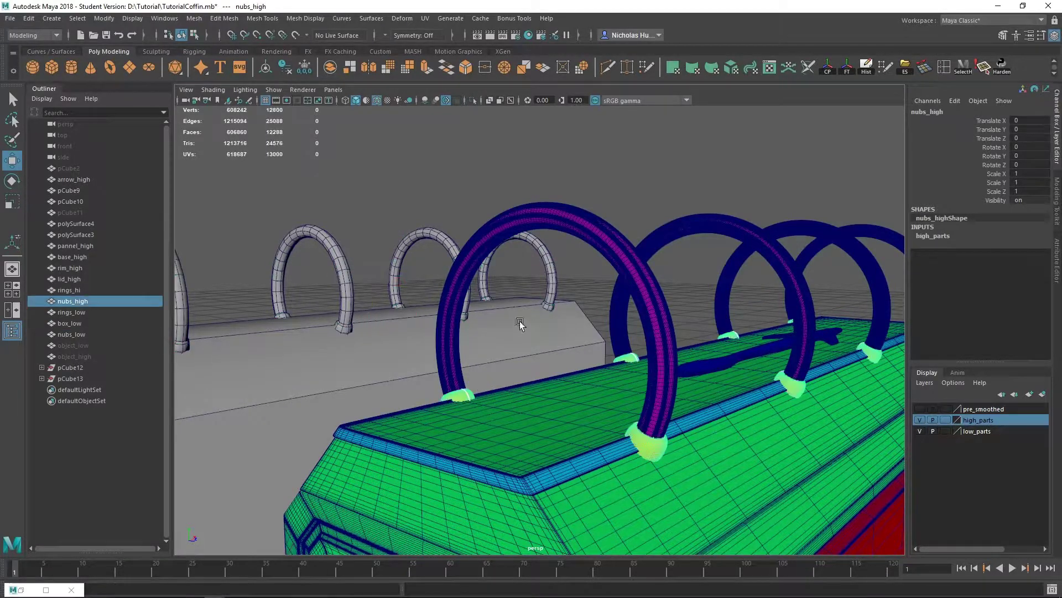
right_click_drag(835, 391, 646, 316, "alt")
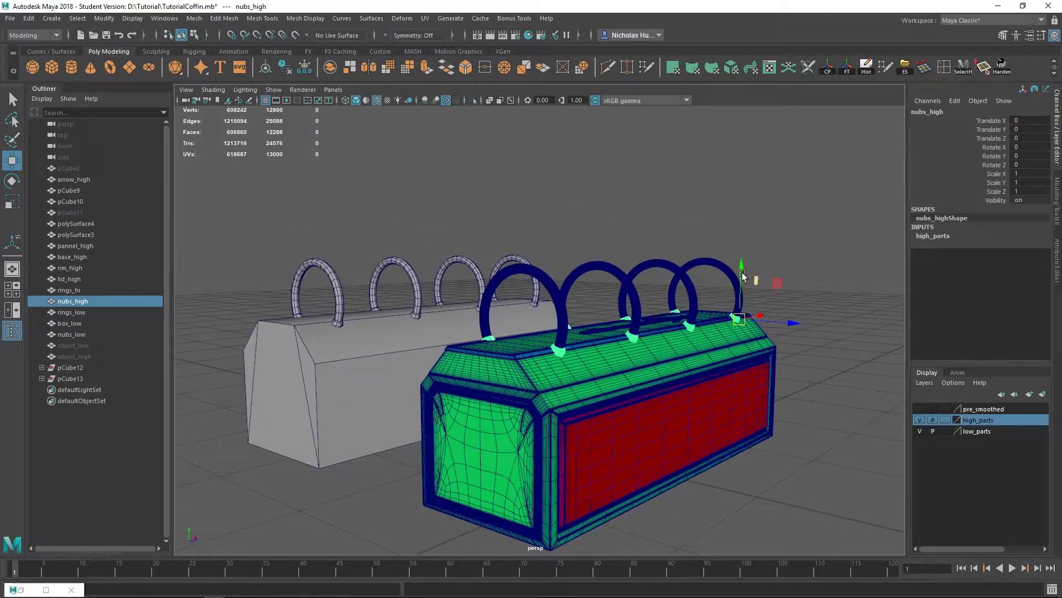
right_click_drag(720, 179, 694, 316, "alt")
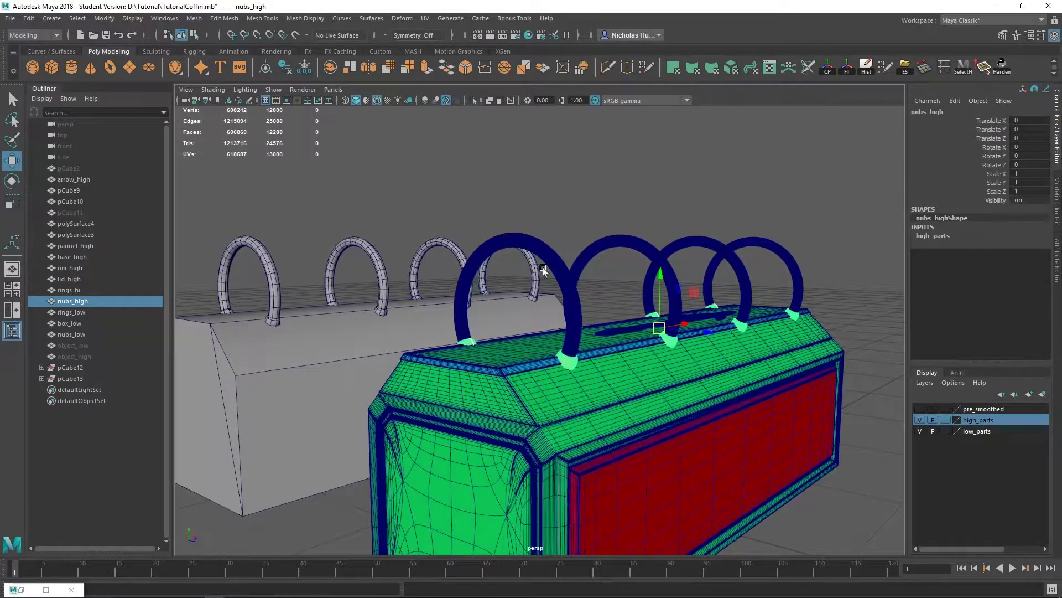
left_click(101, 18)
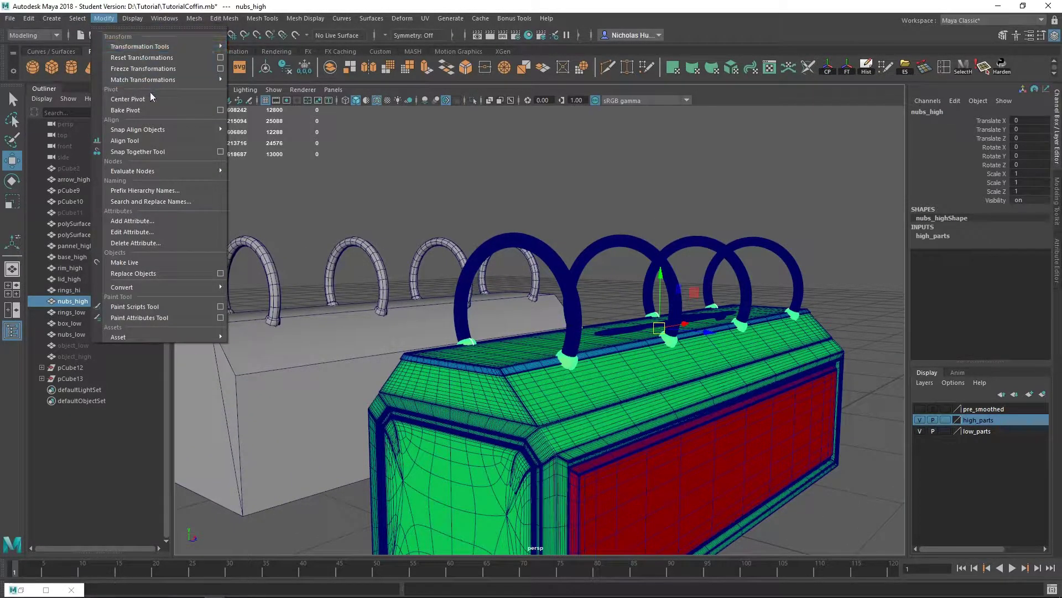
left_click(141, 104)
- Select the high-poly lid, panel and base in turn to examine the parts that make up the box
left_click_drag(545, 343, 554, 302, "alt")
left_click(509, 371)
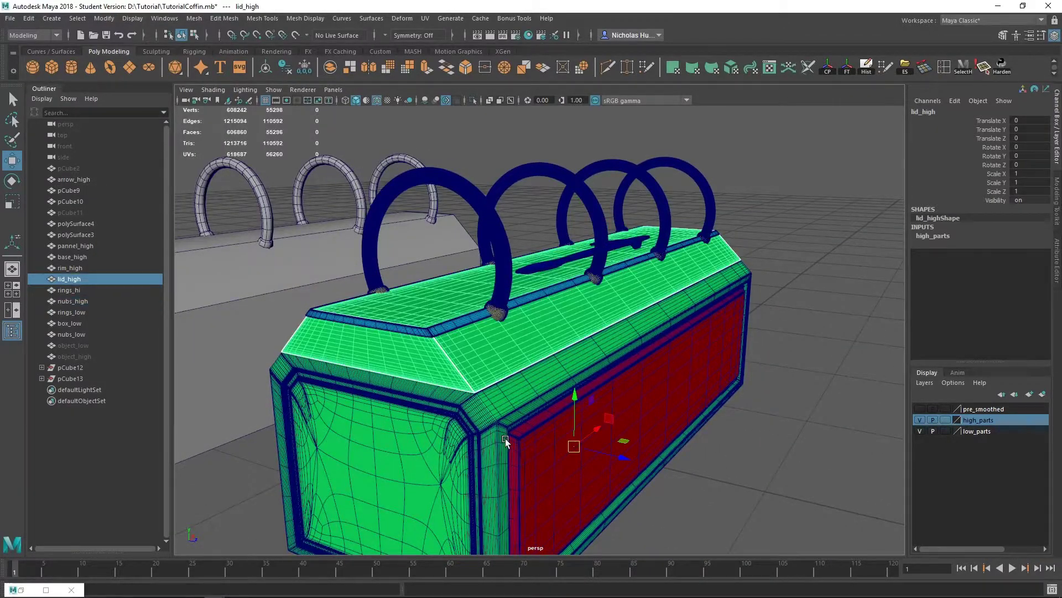
left_click_drag(505, 439, 623, 346, "alt")
left_click(603, 434)
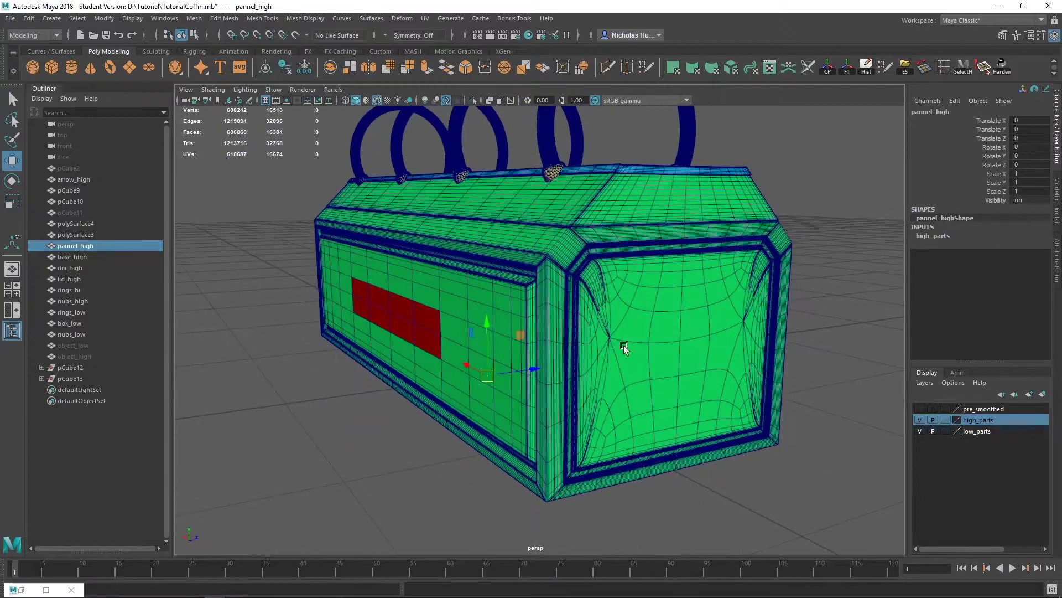
left_click(684, 331)
left_click_drag(684, 331, 534, 246, "alt")
middle_click_drag(534, 246, 588, 351, "alt")
left_click_drag(588, 351, 558, 348, "alt")
left_click_drag(641, 405, 631, 213, "alt")
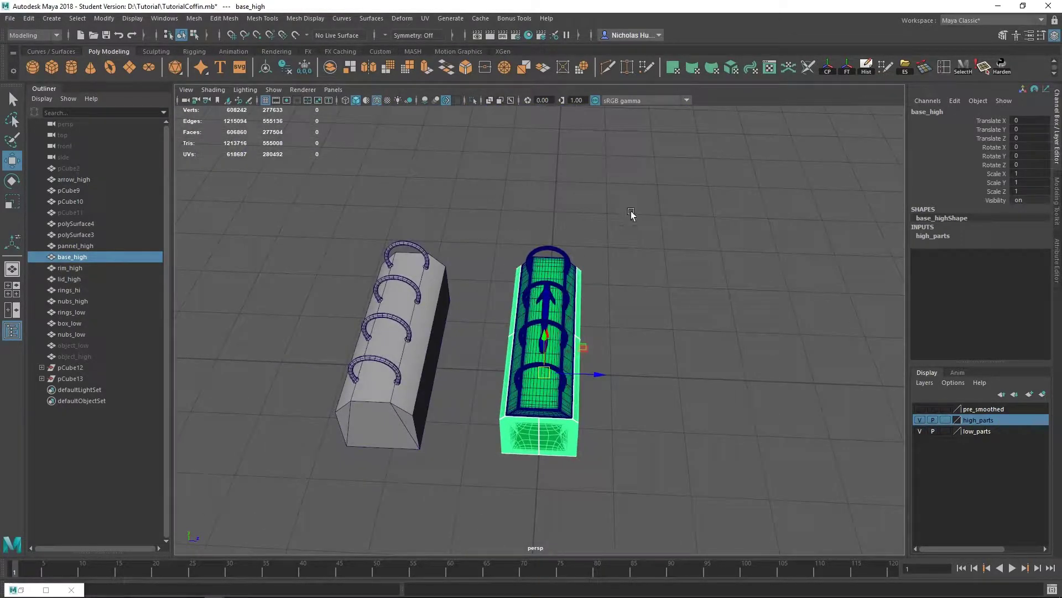
- Combine the high-poly arrow, panel, base, rim and lid into one mesh, leaving out rings_hi and nubs_high
left_click_drag(490, 487, 481, 489)
right_click_drag(496, 403, 669, 374, "alt")
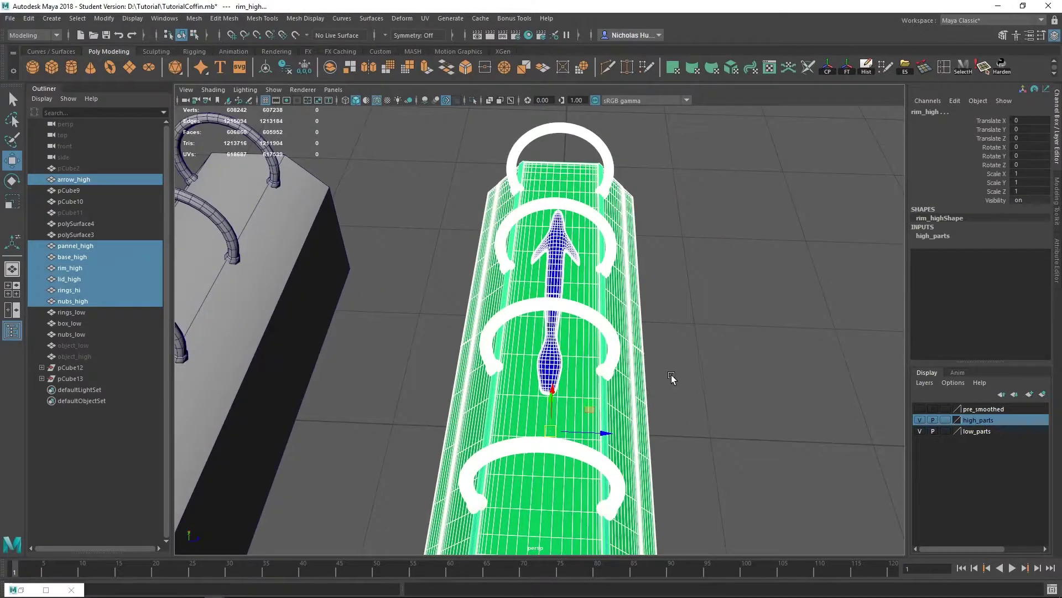
left_click_drag(669, 371, 662, 340, "alt")
left_click(598, 302, "ctrl")
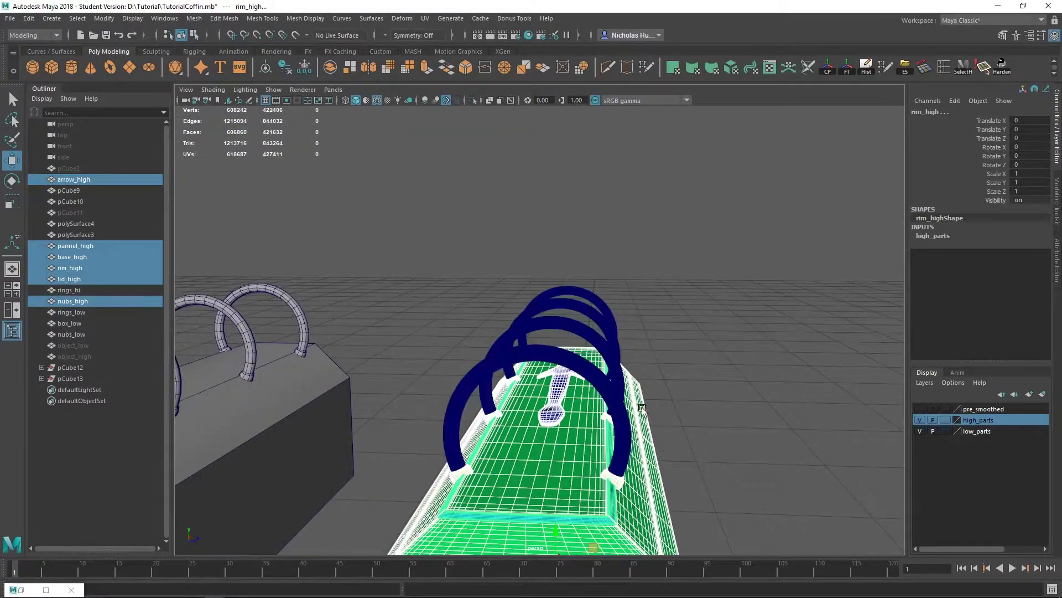
left_click_drag(647, 409, 564, 422, "alt")
right_click_drag(564, 422, 573, 366, "alt")
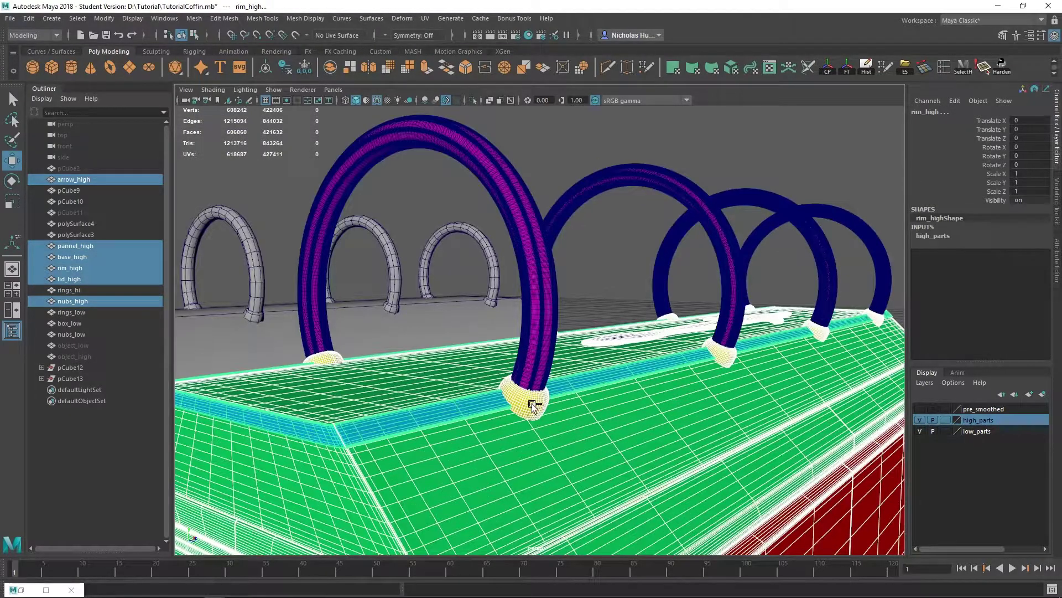
left_click(533, 404, "ctrl")
right_click_drag(575, 446, 467, 320, "alt")
left_click_drag(467, 321, 582, 341, "alt")
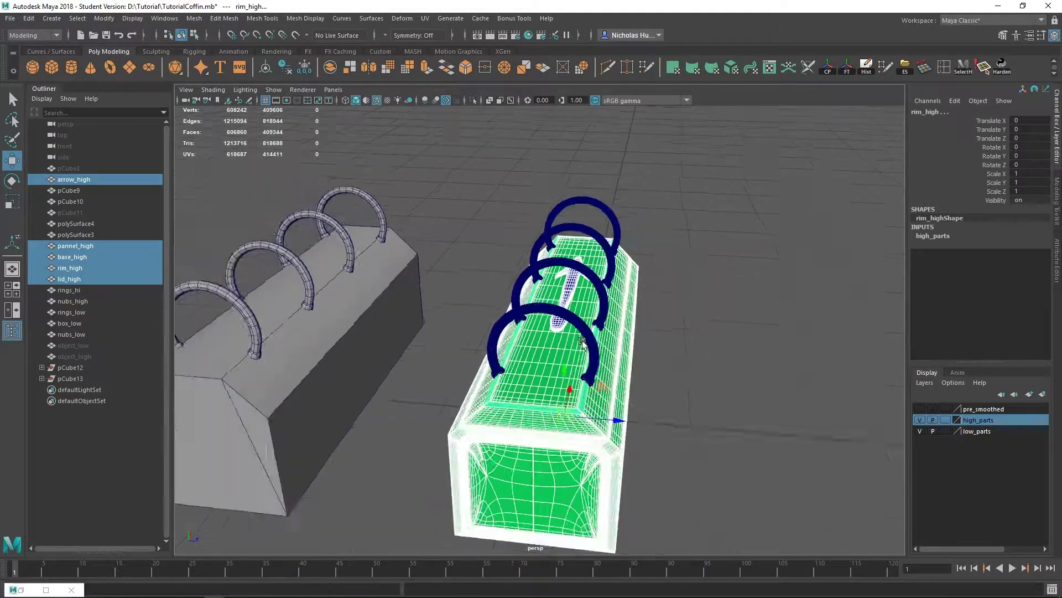
right_click_drag(582, 341, 651, 238, "alt")
right_click(687, 218, "shift")
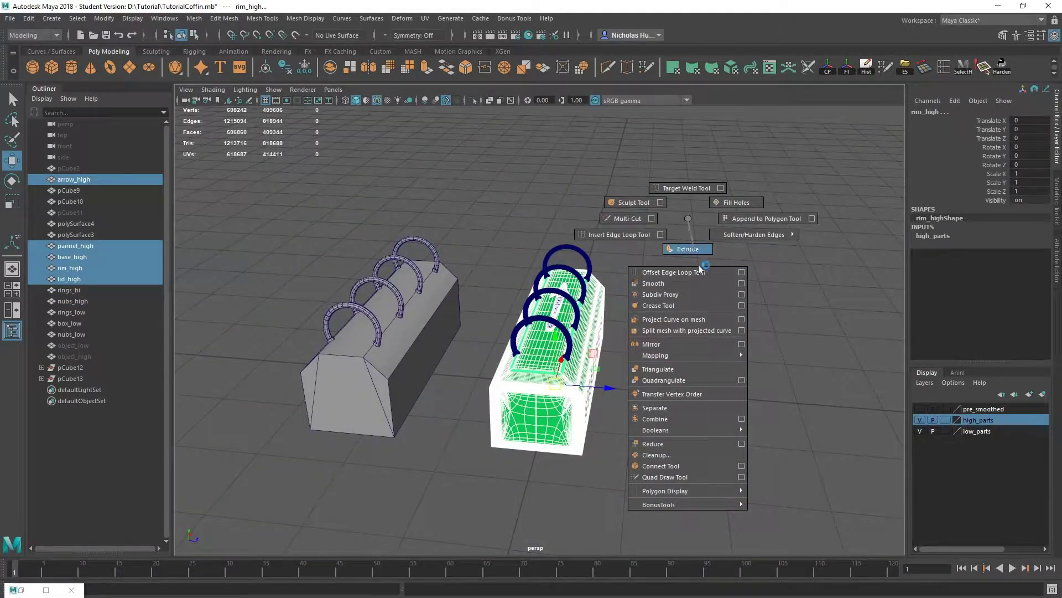
left_click(656, 419)
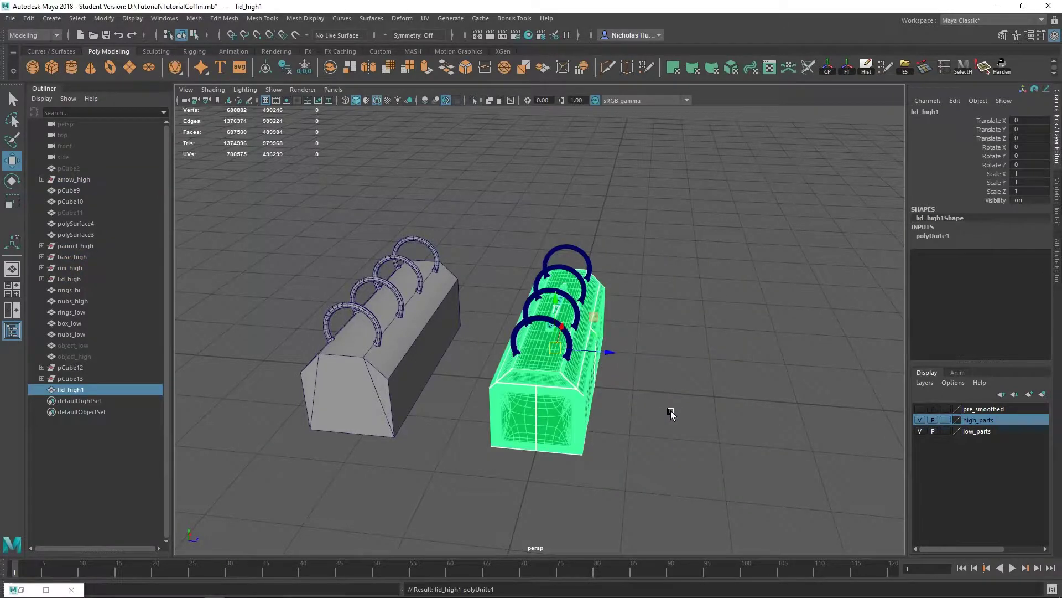
- Snap the combined high-poly mesh's pivot to the grid beneath the coffin
left_click_drag(670, 410, 668, 433, "alt")
middle_click_drag(668, 433, 609, 387, "alt")
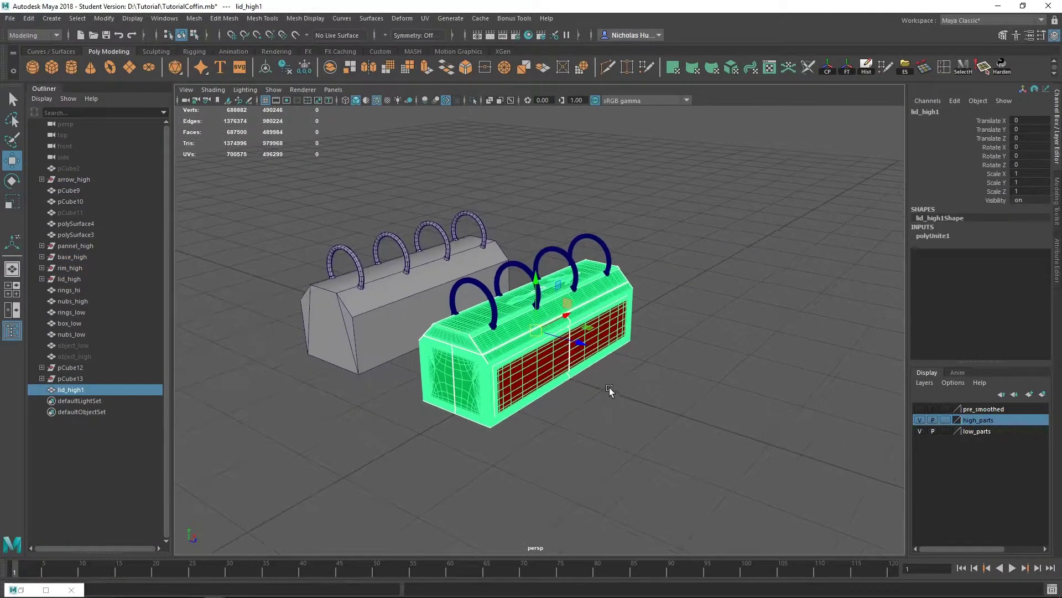
left_click_drag(537, 330, 666, 433, "alt")
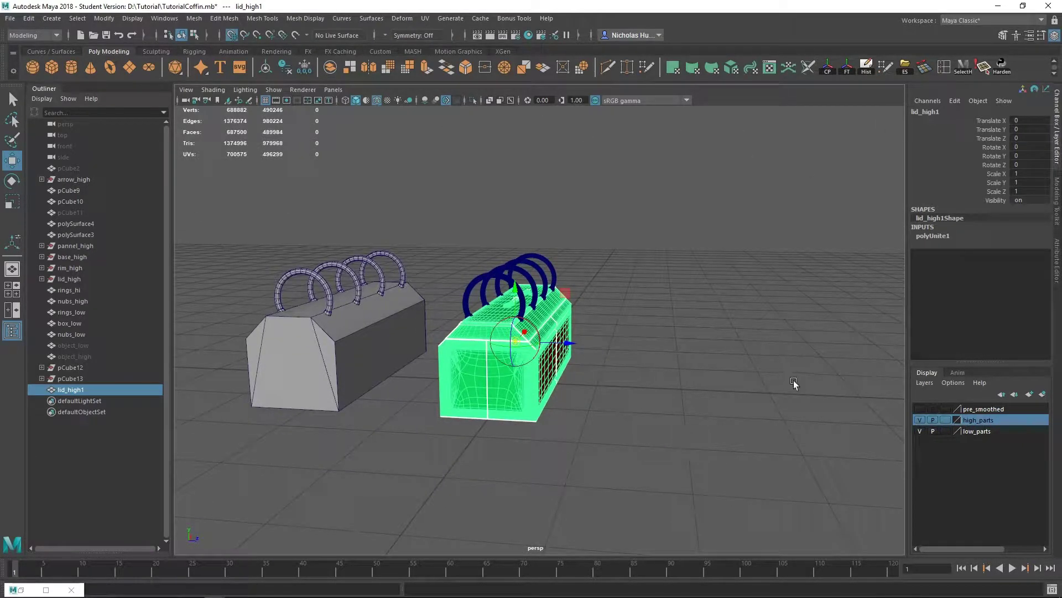
middle_click_drag(794, 380, 729, 377)
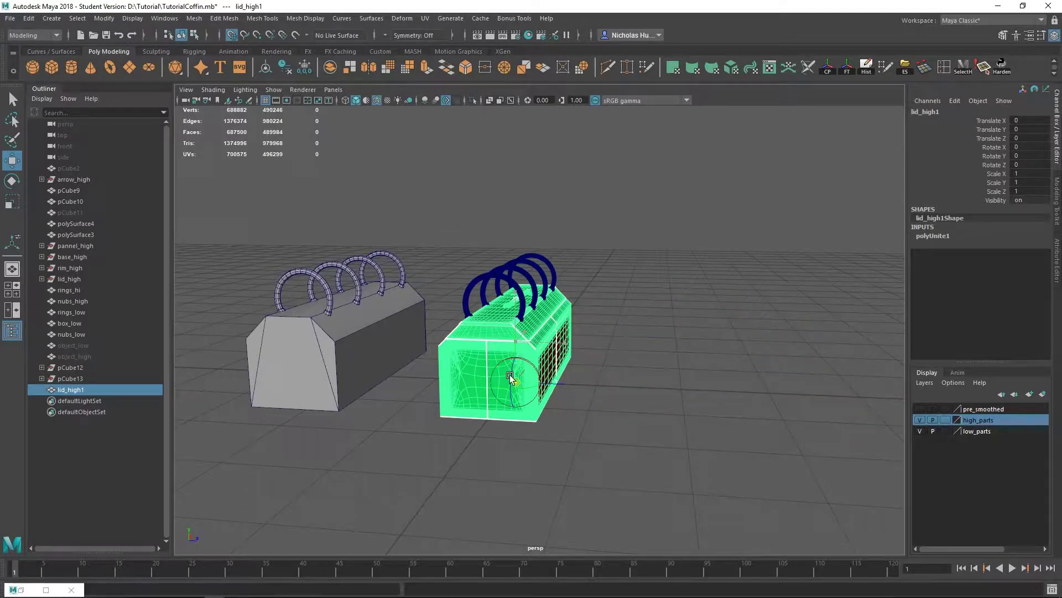
left_click_drag(510, 378, 752, 353, "alt")
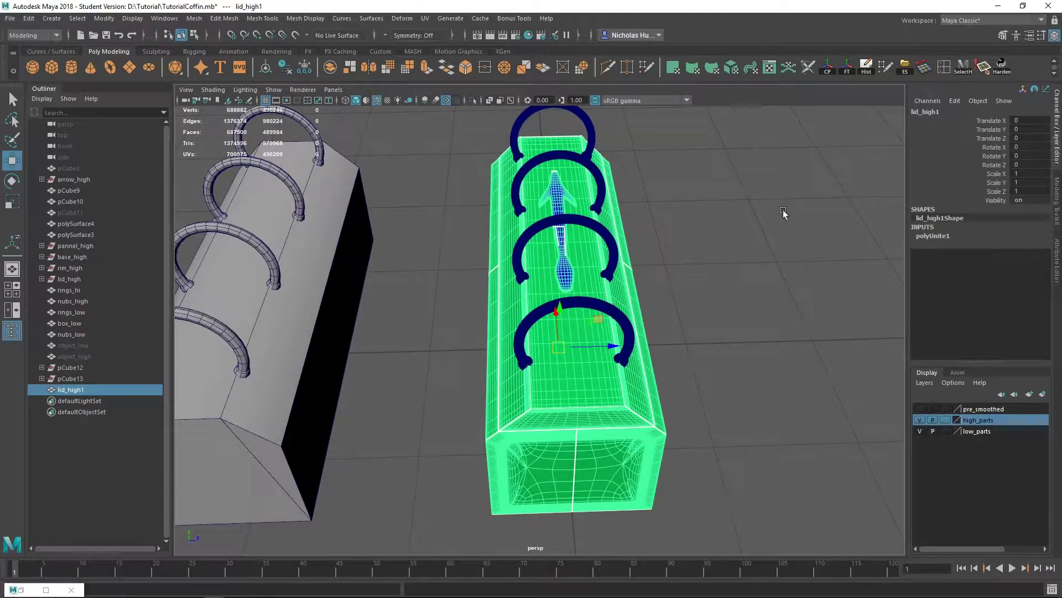
- Delete the construction history of the combined high-poly mesh and deselect it
left_click(867, 68)
left_click_drag(515, 424, 540, 376, "alt")
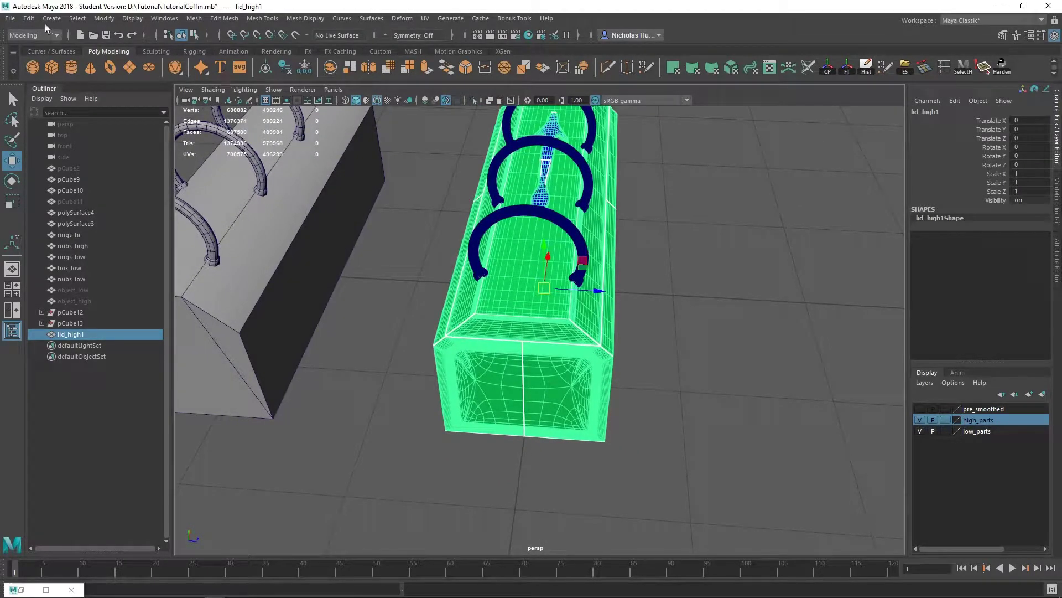
left_click(28, 18)
mouse_move(154, 148)
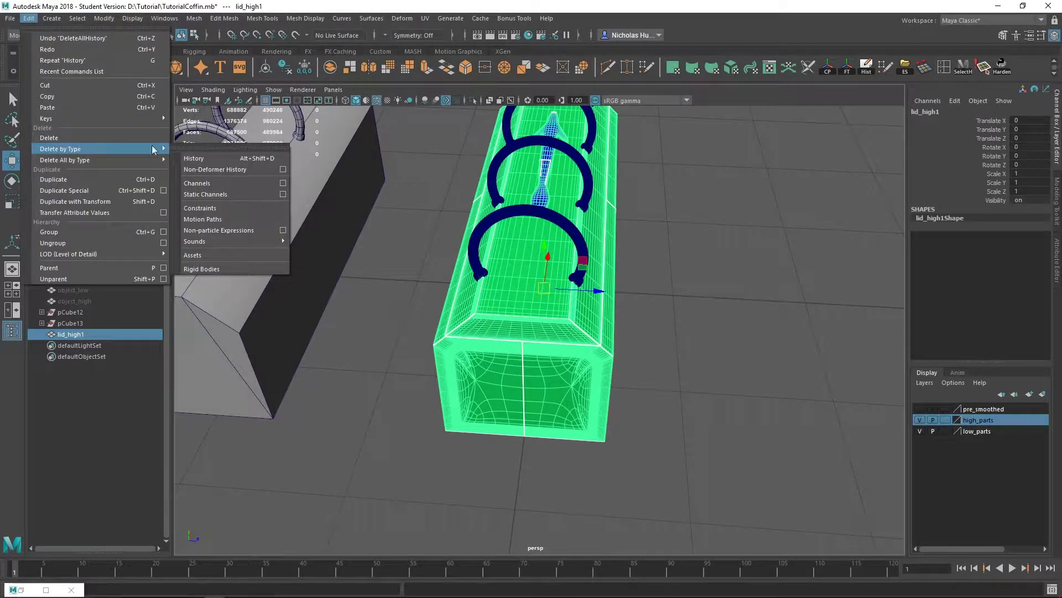
left_click_drag(808, 404, 749, 371, "alt")
left_click(748, 370)
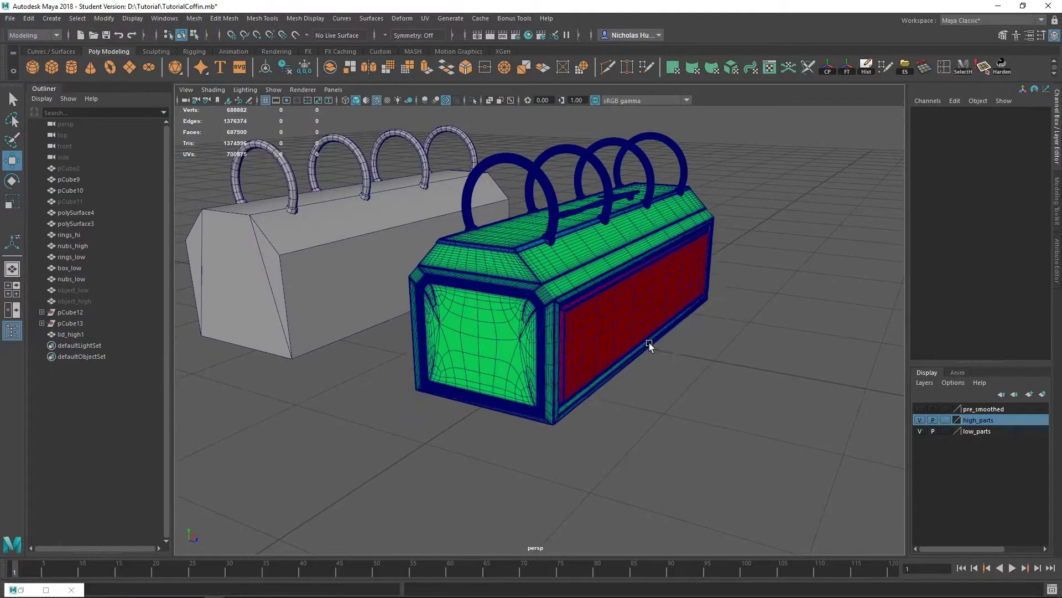
- Rename the combined high-poly mesh as box_high
left_click_drag(649, 344, 576, 358, "alt")
scroll(577, 358, "up", 5)
scroll(463, 334, "down", 4)
left_click_drag(401, 360, 449, 376, "alt")
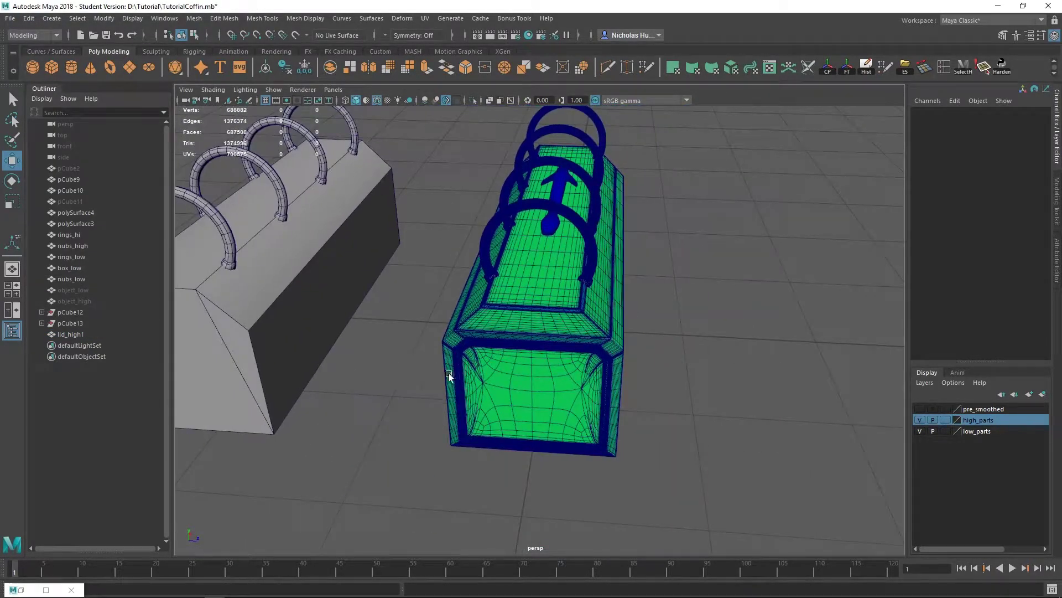
left_click(530, 334)
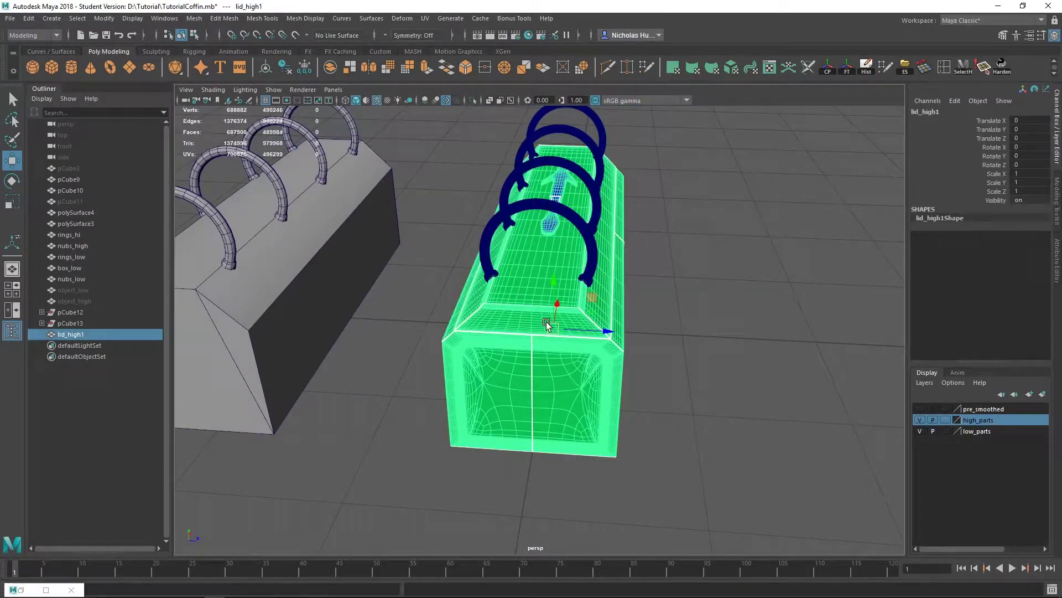
double_click(76, 337)
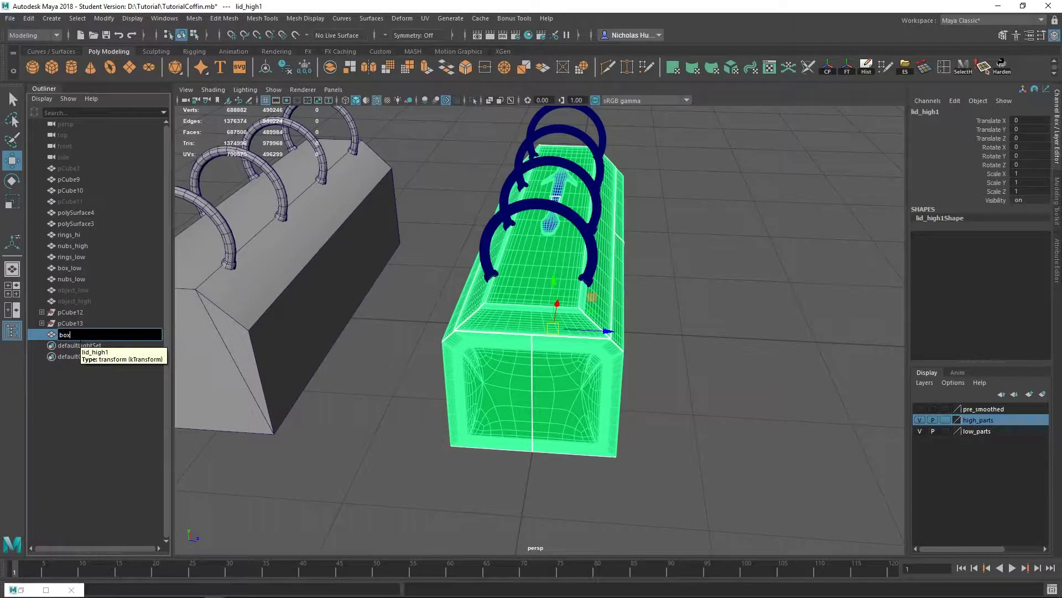
type("box_high")
key("Return")
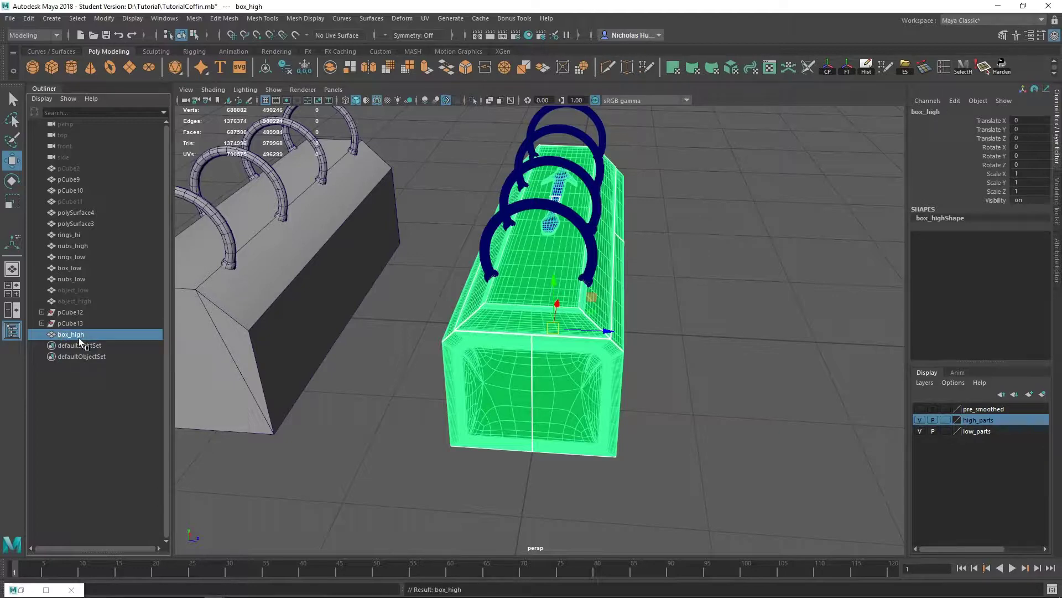
- Select the high-poly rings and nubs in turn to check their names against the low-poly parts
left_click(577, 231)
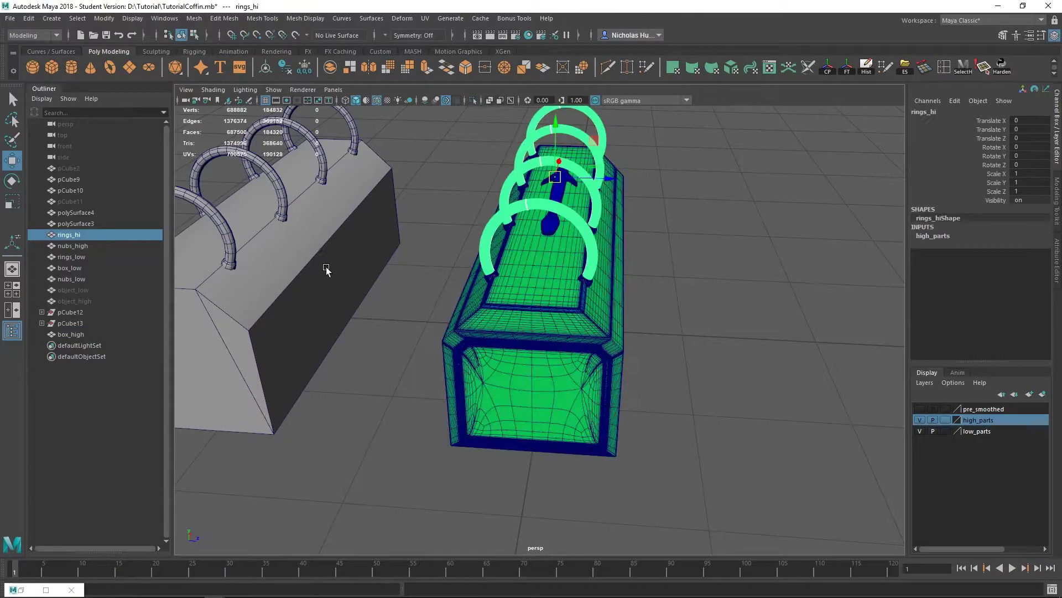
left_click_drag(410, 290, 297, 259, "alt")
right_click_drag(332, 180, 142, 237, "alt")
left_click(578, 214)
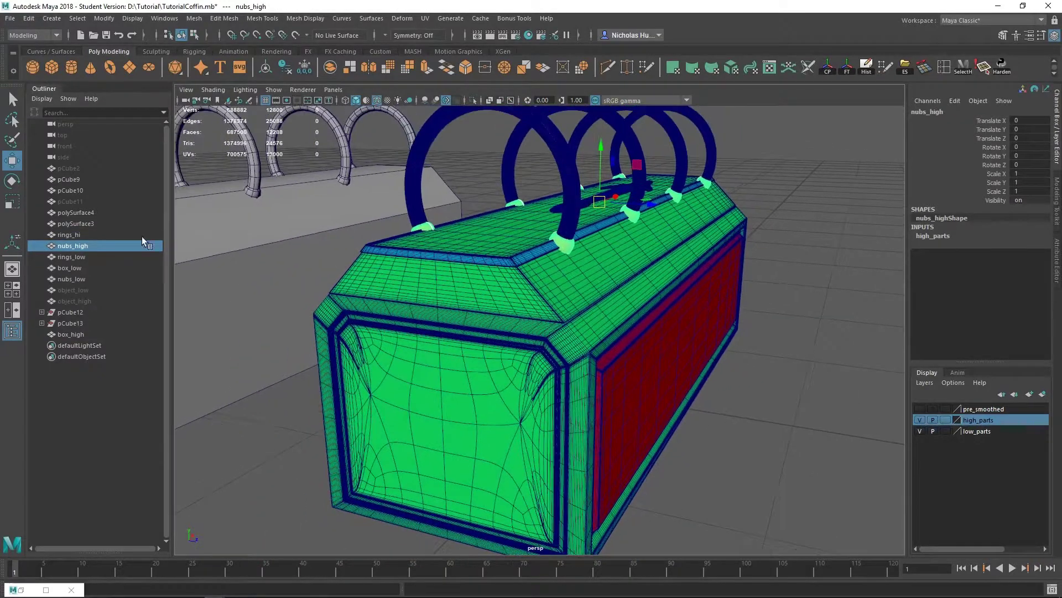
right_click_drag(728, 415, 625, 343, "alt")
left_click_drag(625, 343, 666, 366, "alt")
- Rename the high-poly rings mesh as rings_high and clear the selection
left_click(77, 239)
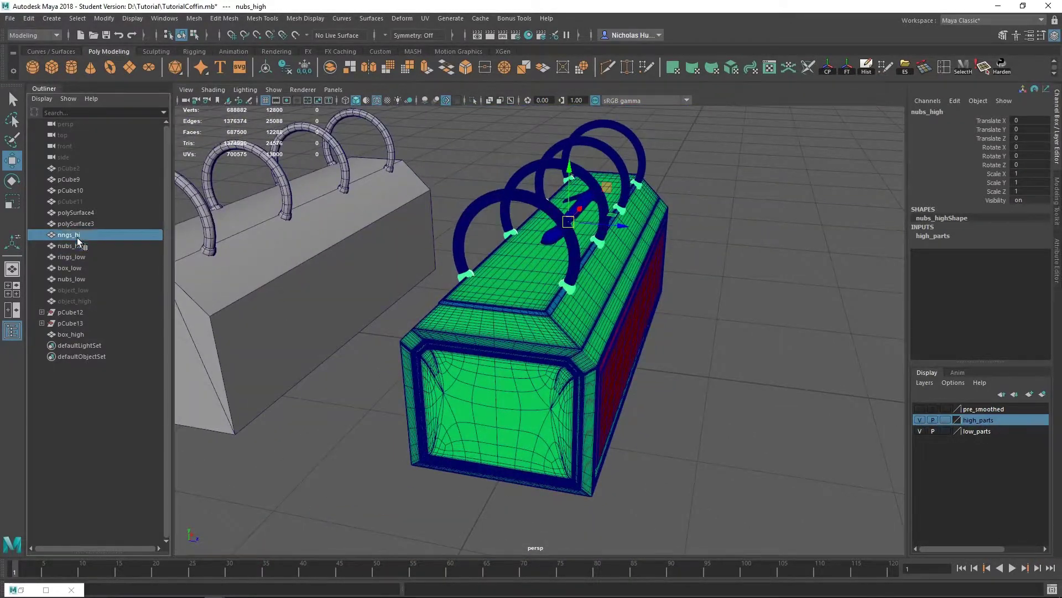
double_click(78, 238)
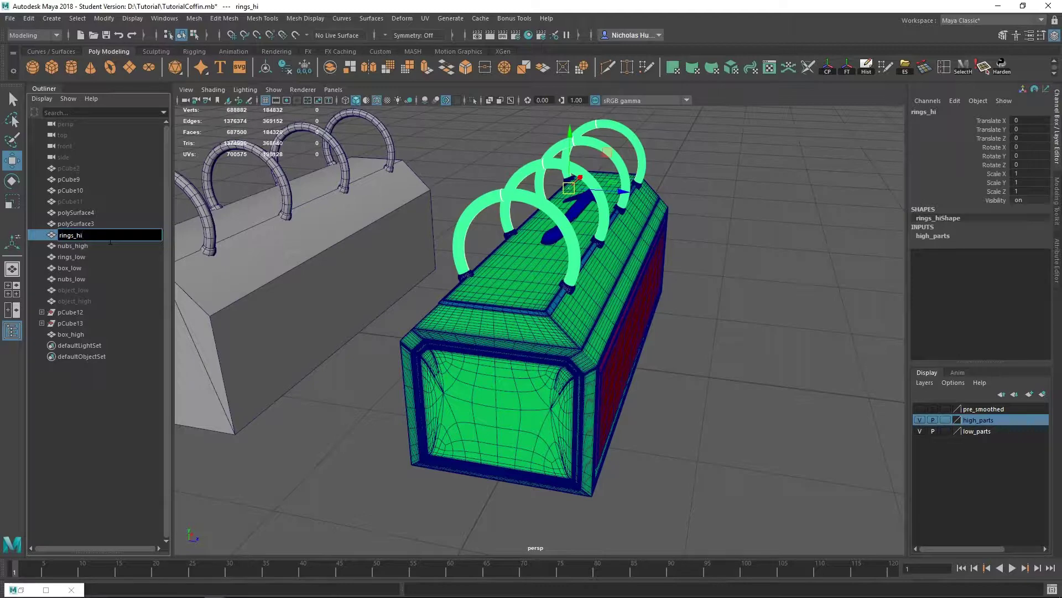
type("gh")
key("Return")
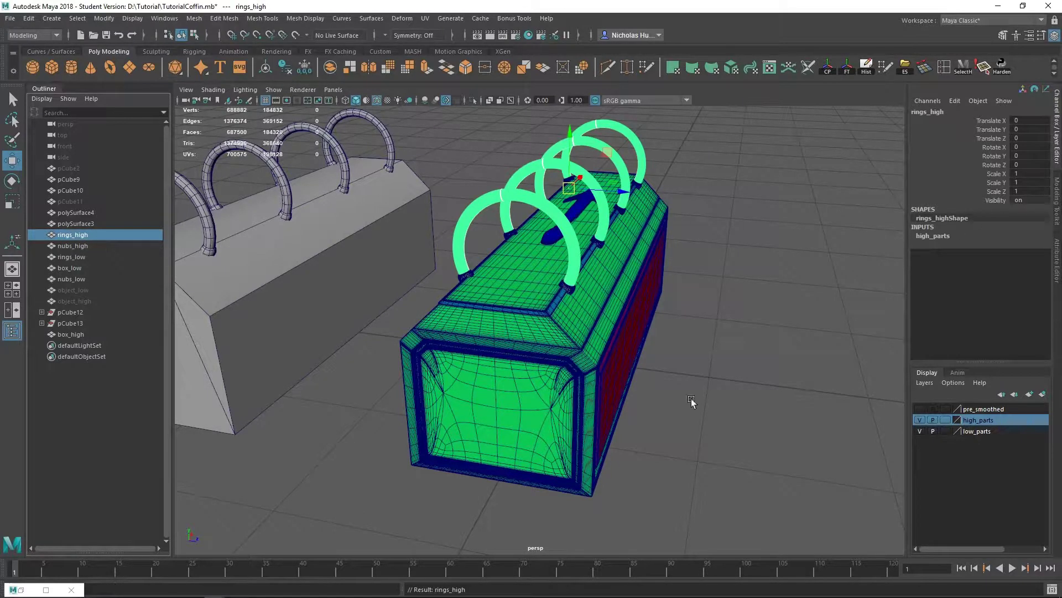
right_click_drag(692, 403, 642, 337, "alt")
left_click(699, 344)
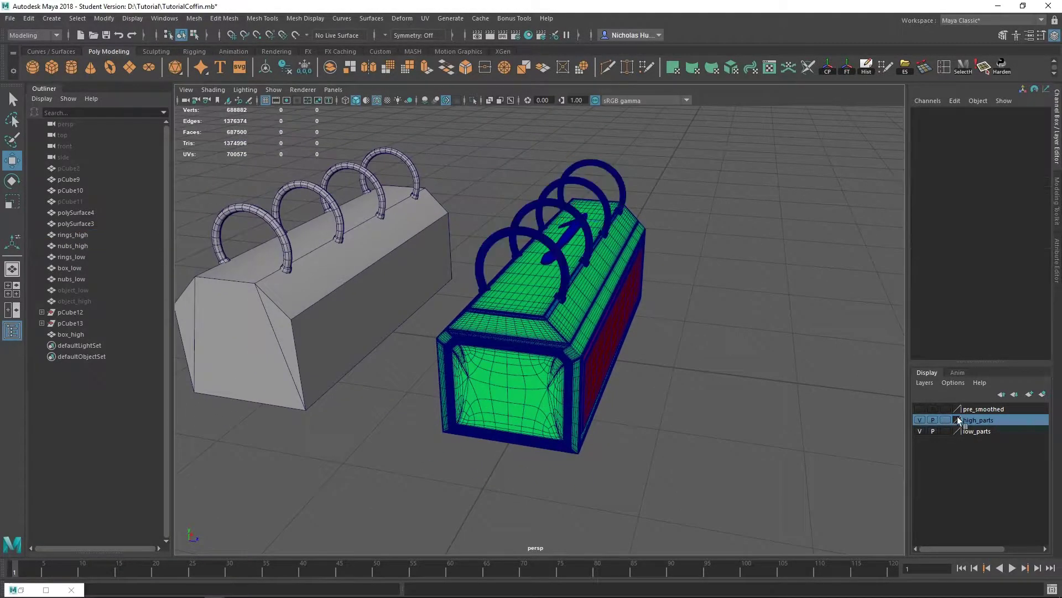
- Toggle the high_parts layer off and on and select the high-poly coffin parts to check what the layer contains
left_click(918, 421)
left_click(921, 421)
left_click_drag(671, 357, 632, 354, "alt")
left_click_drag(700, 216, 607, 280)
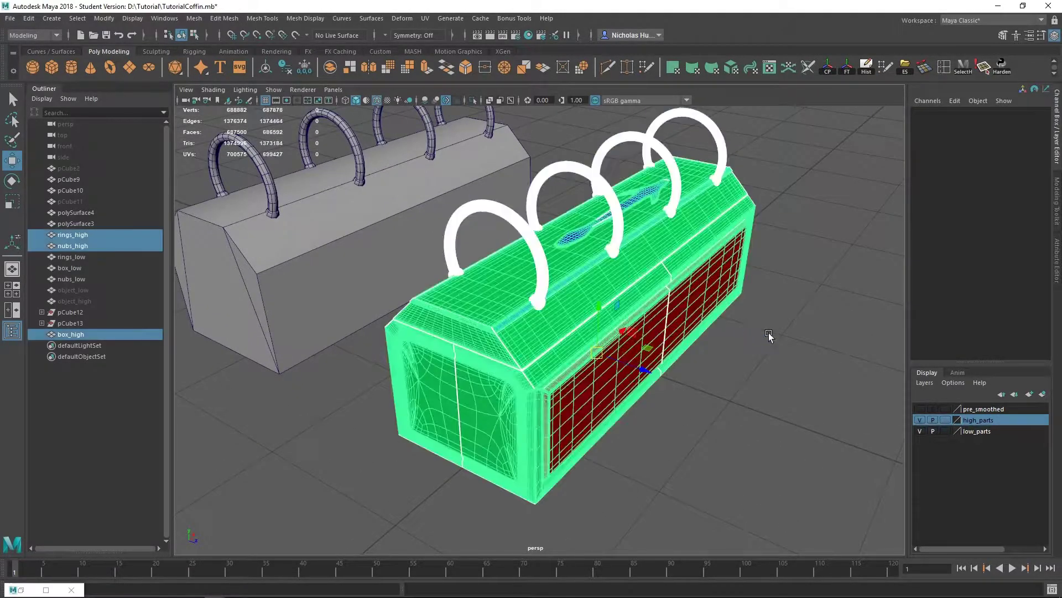
left_click(715, 410)
left_click_drag(677, 437, 685, 440, "alt")
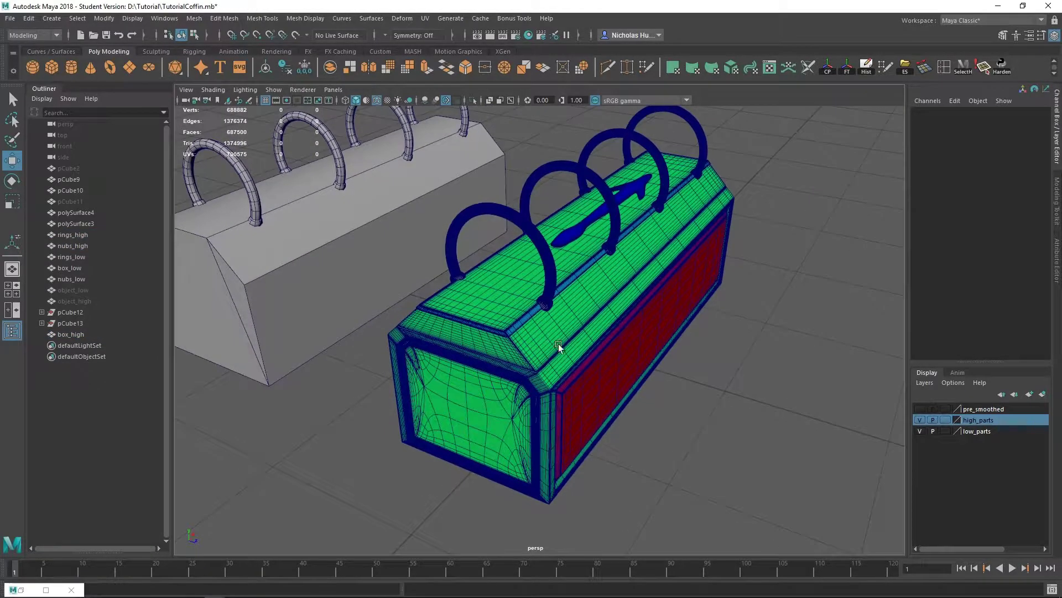
- Add the high-poly box, rings and nubs to the high_parts layer and toggle its visibility to verify the assignment
scroll(789, 403, "down", 3)
left_click_drag(790, 403, 835, 416, "alt")
left_click_drag(670, 155, 505, 463)
left_click_drag(731, 436, 890, 437, "alt")
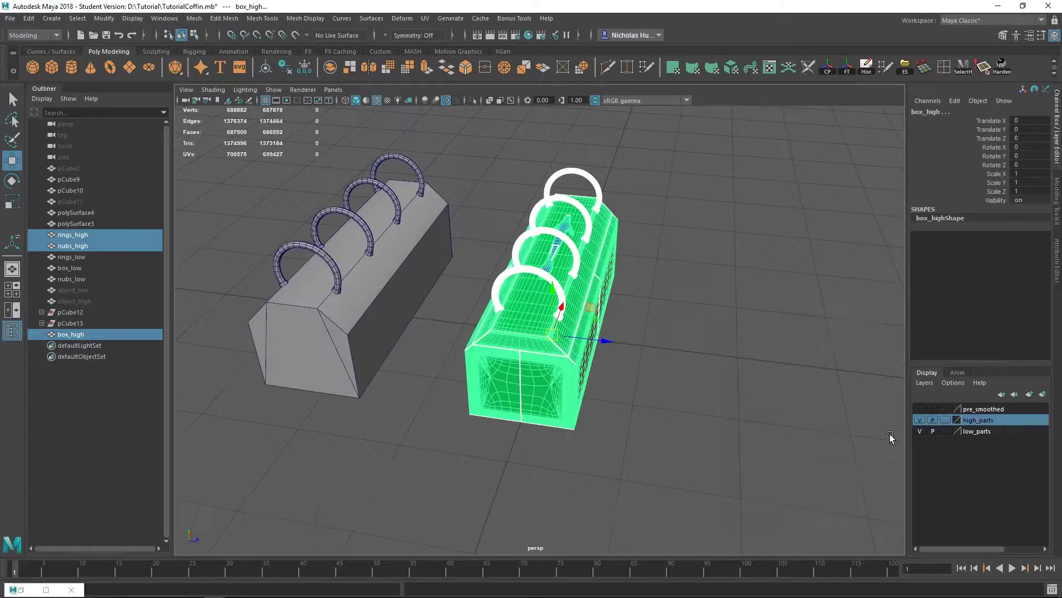
right_click(969, 421)
left_click(989, 446)
left_click(855, 443)
left_click(919, 420)
left_click(918, 420)
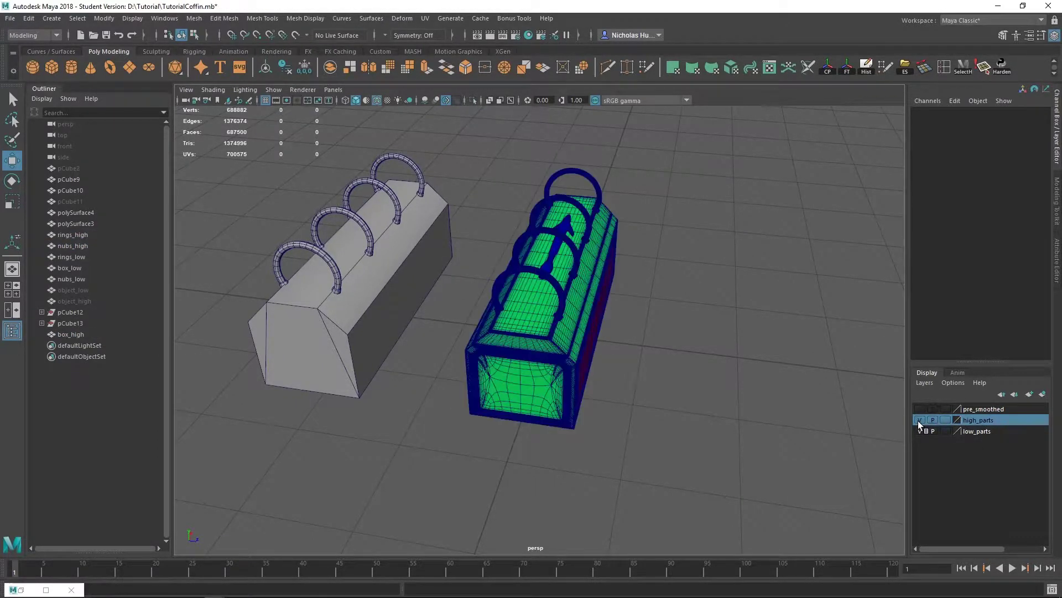
- Hide the high_parts layer and set Translate Z of the low-poly box, rings and nubs to 0
left_click(918, 421)
left_click_drag(523, 328, 517, 299, "alt")
left_click_drag(475, 160, 264, 374)
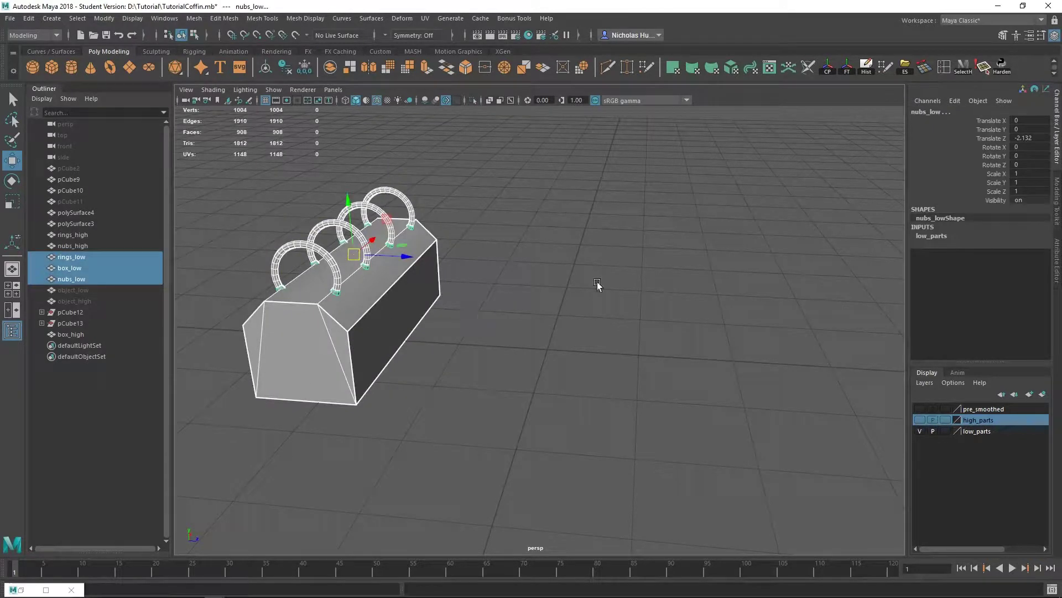
left_click(1039, 139)
type("0")
key("Return")
right_click_drag(629, 291, 738, 382, "alt")
left_click_drag(752, 382, 712, 389, "alt")
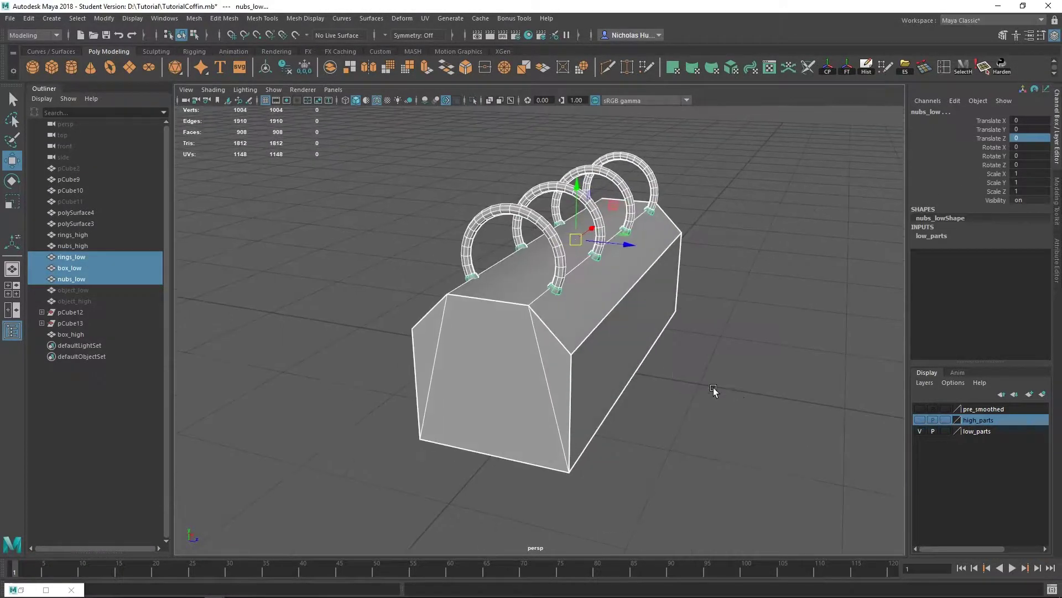
left_click(753, 394)
- Select the low-poly box, nubs and rings in turn to compare their names with the high-poly parts
middle_click_drag(631, 360, 624, 398, "alt")
right_click_drag(624, 397, 588, 425, "alt")
left_click(598, 393)
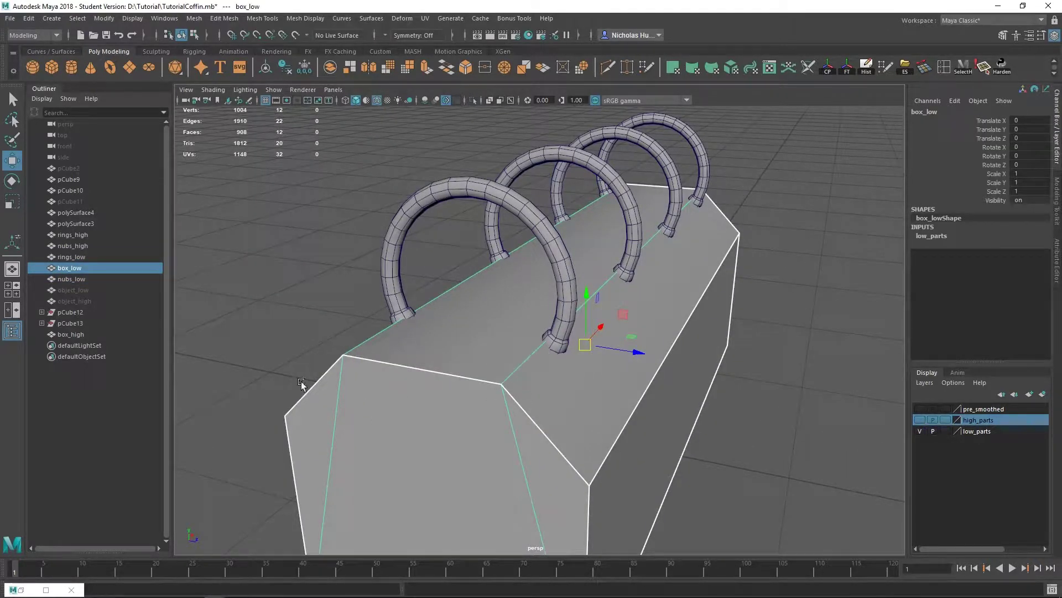
middle_click_drag(673, 406, 671, 328, "alt")
left_click_drag(670, 327, 642, 327, "alt")
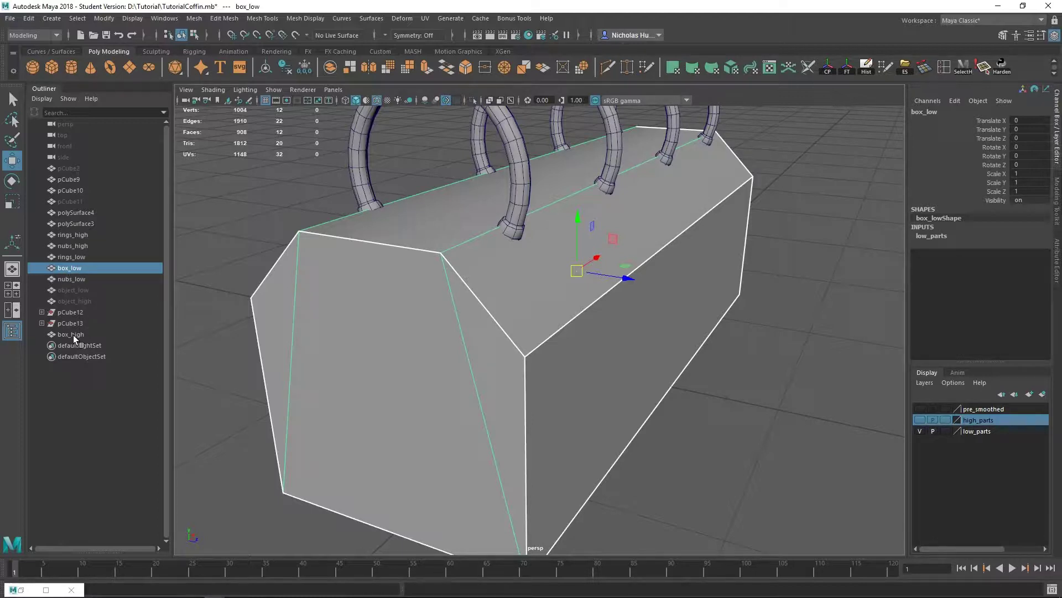
middle_click_drag(514, 226, 520, 246, "alt")
scroll(520, 246, "up", 4)
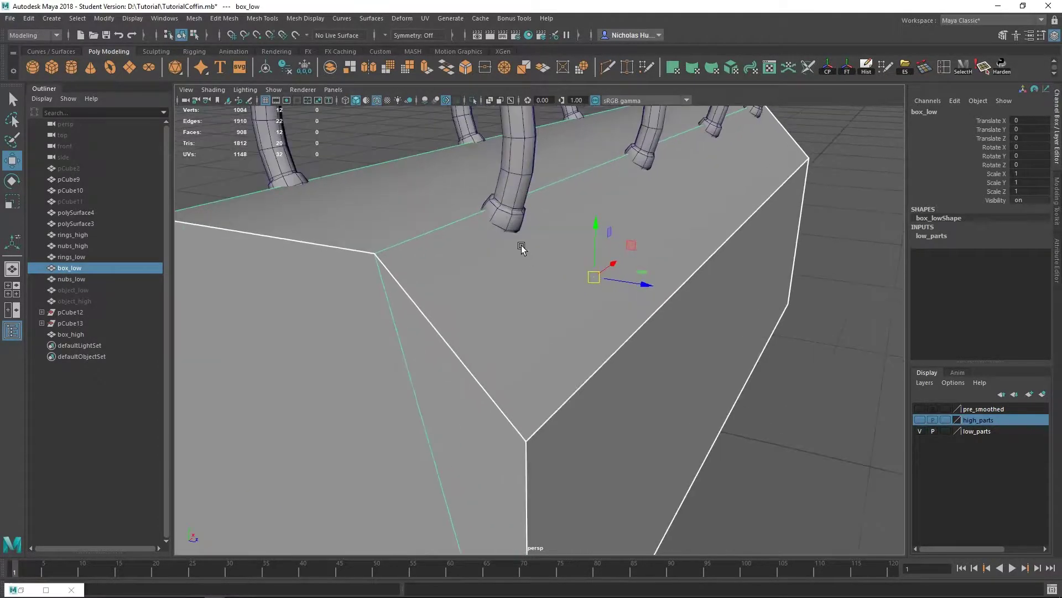
left_click(504, 218)
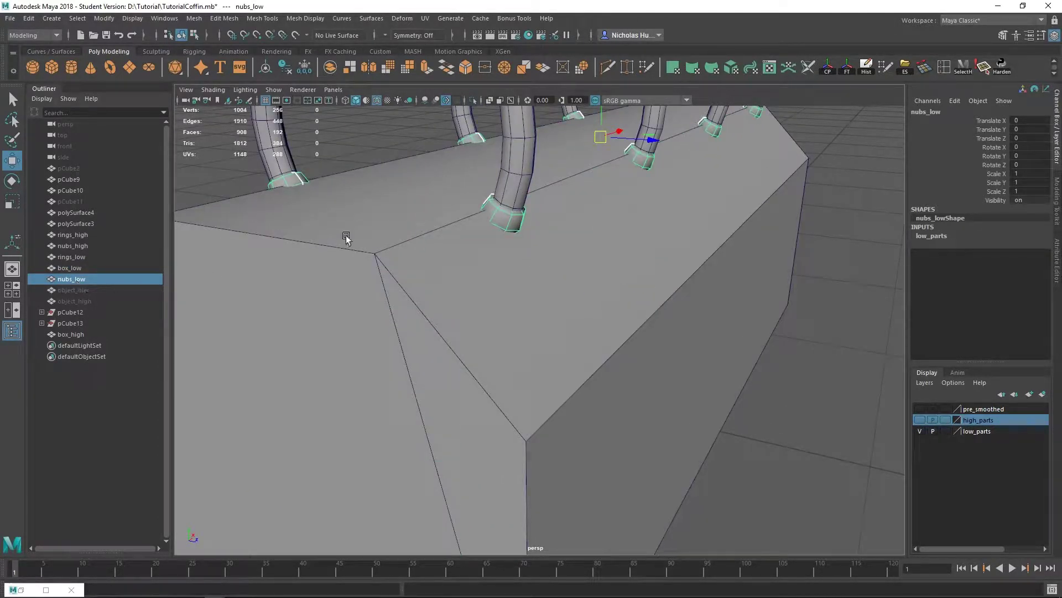
left_click(515, 174)
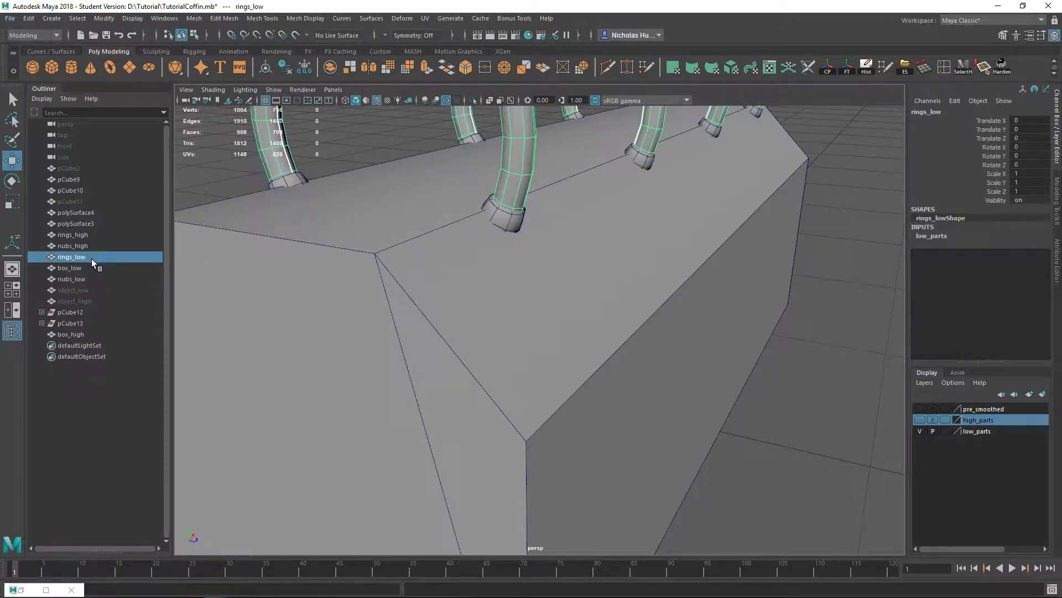
- Group the low-poly box, rings and nubs
right_click_drag(620, 296, 403, 260, "alt")
left_click_drag(404, 260, 728, 367, "alt")
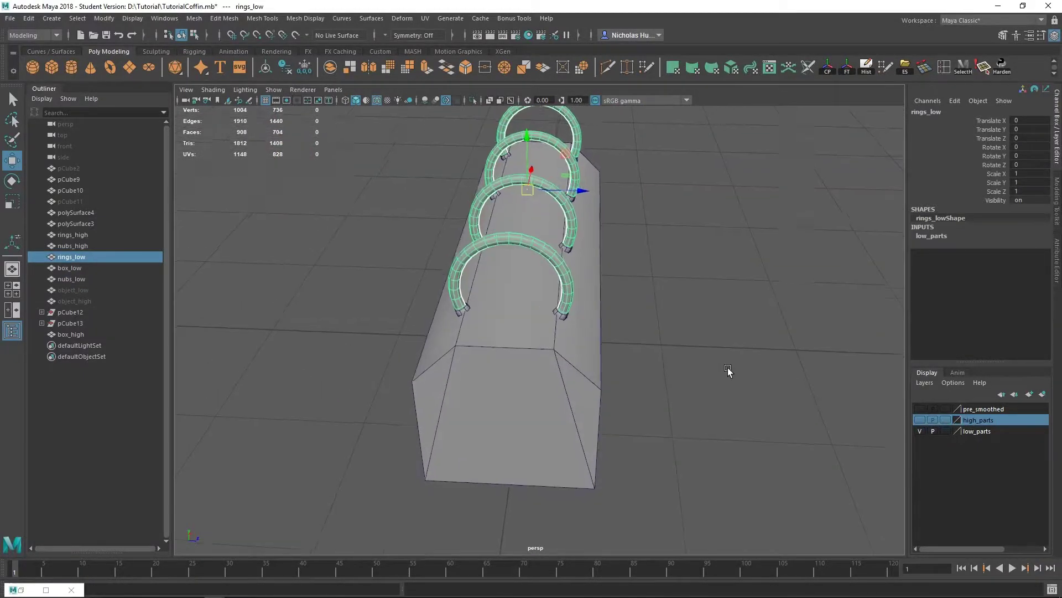
right_click_drag(728, 368, 626, 316, "alt")
left_click_drag(626, 316, 597, 321, "alt")
left_click_drag(664, 142, 382, 454)
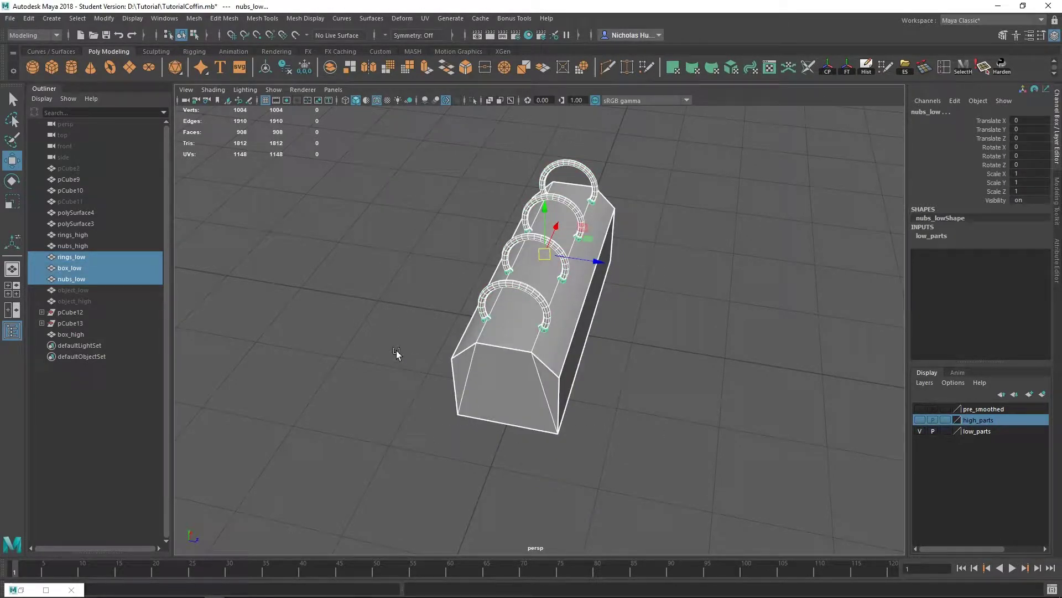
key("ctrl+g")
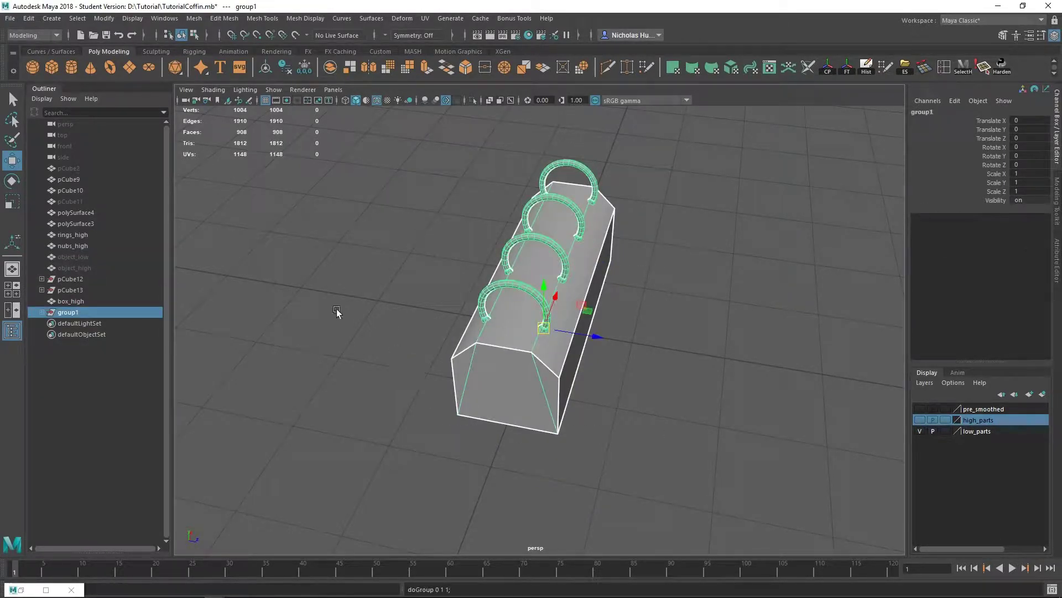
- Rename the low-poly group as box_mesh and deselect it
double_click(65, 313)
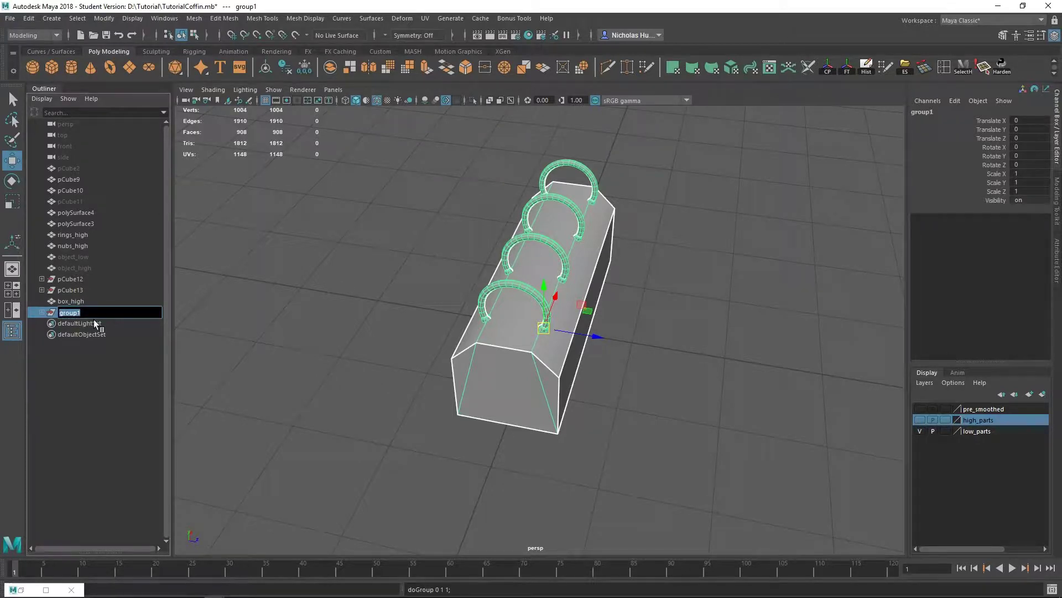
type("b")
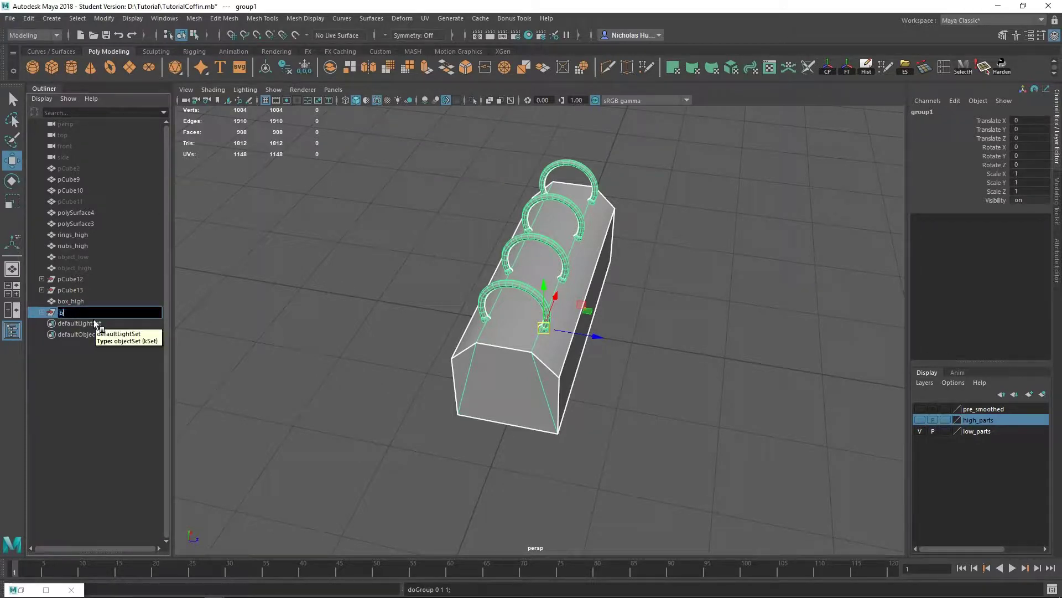
type("ox_mesh")
key("Return")
left_click(722, 270)
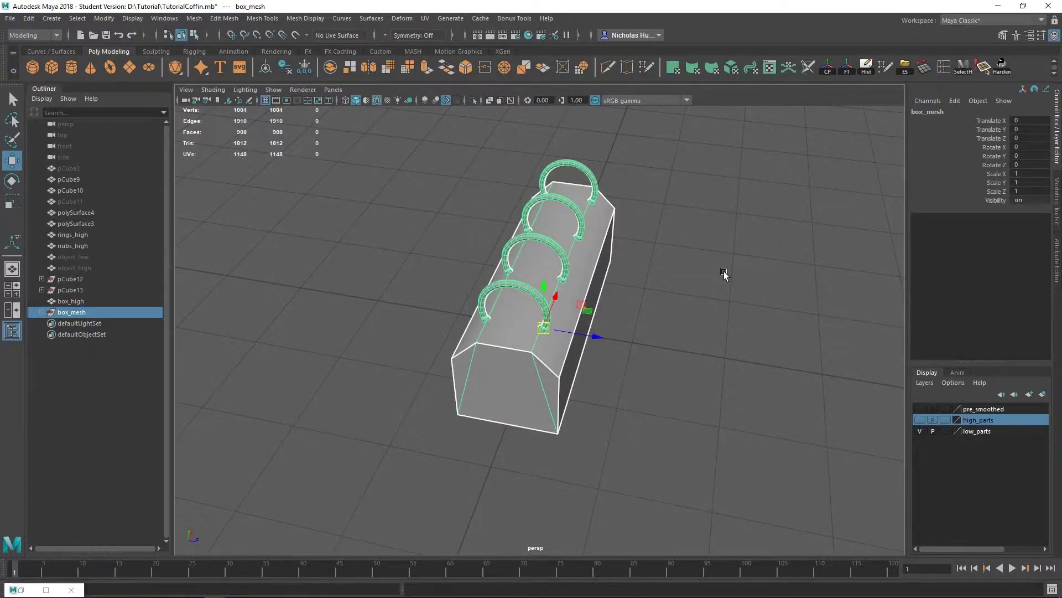
- Group the high-poly box, rings and nubs with only the high_parts layer visible
left_click(920, 431)
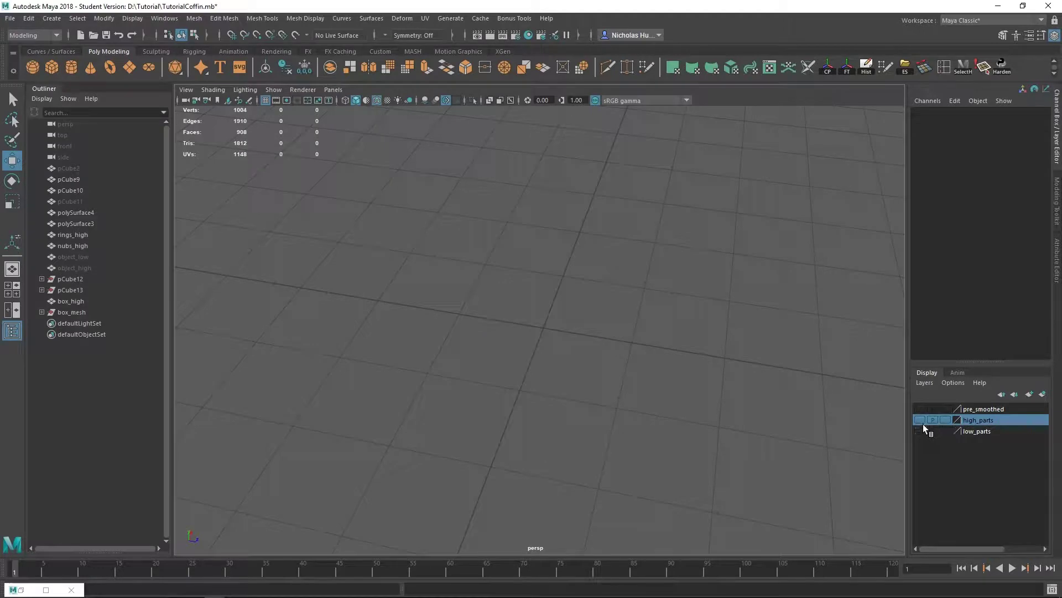
left_click(920, 419)
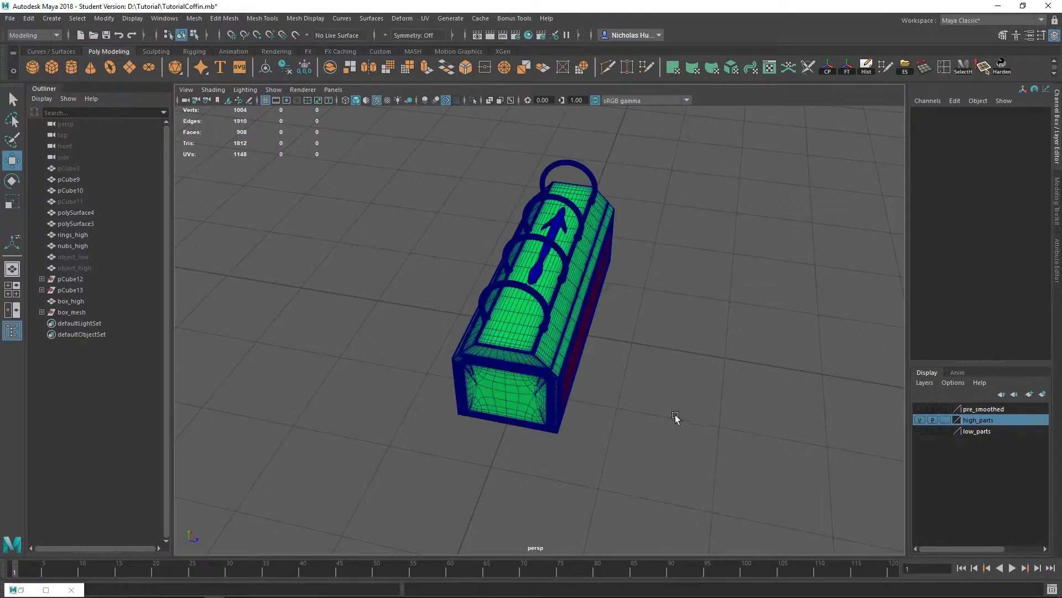
left_click(532, 283)
right_click_drag(531, 284, 606, 300, "alt")
middle_click_drag(606, 300, 630, 341, "alt")
left_click_drag(742, 218, 509, 429)
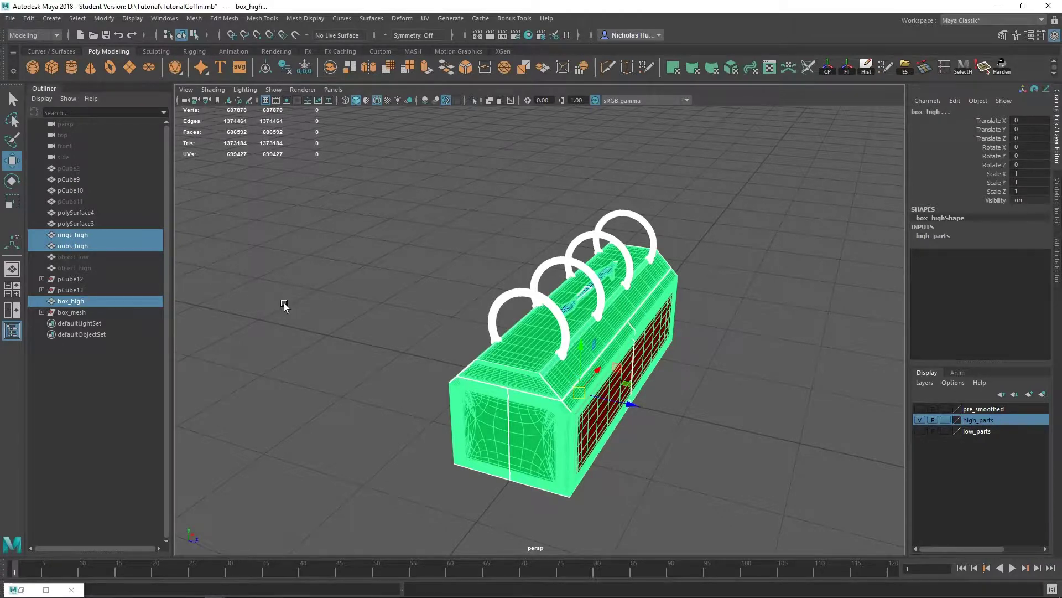
key("ctrl+g")
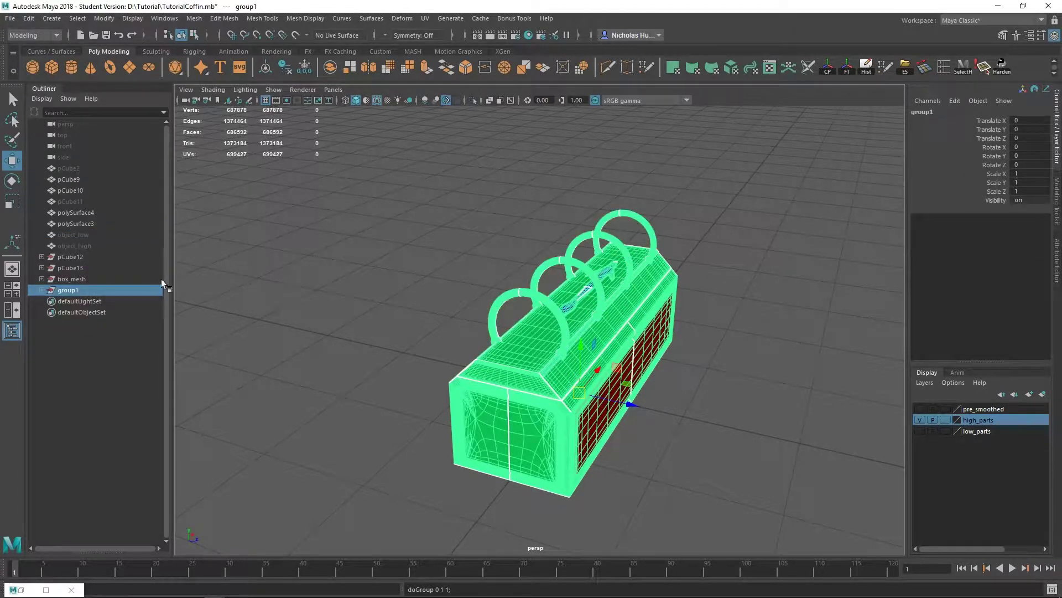
- Name the high-poly group box_mesh
double_click(64, 291)
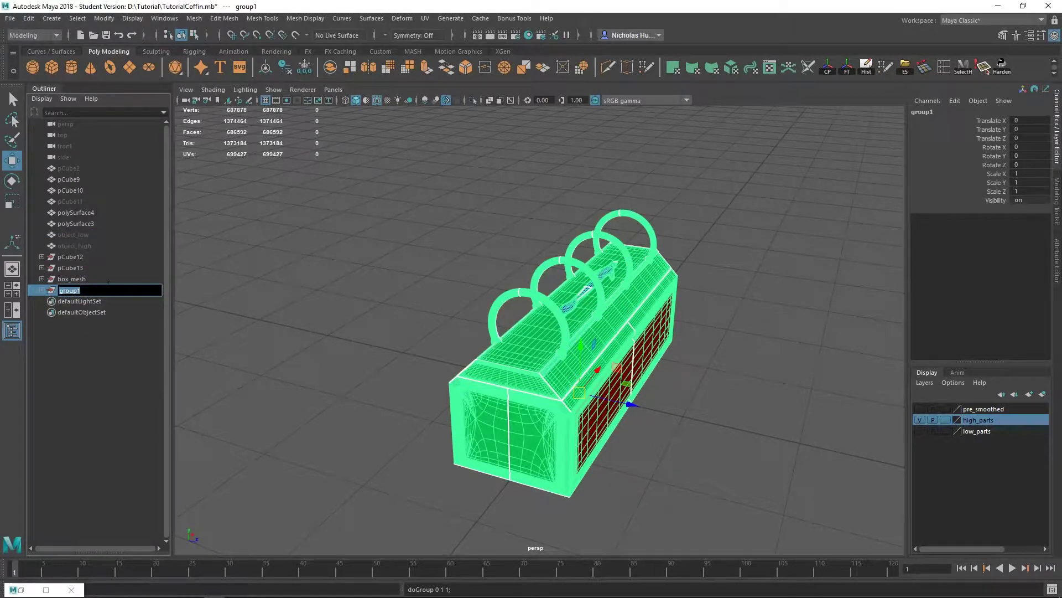
type("bo")
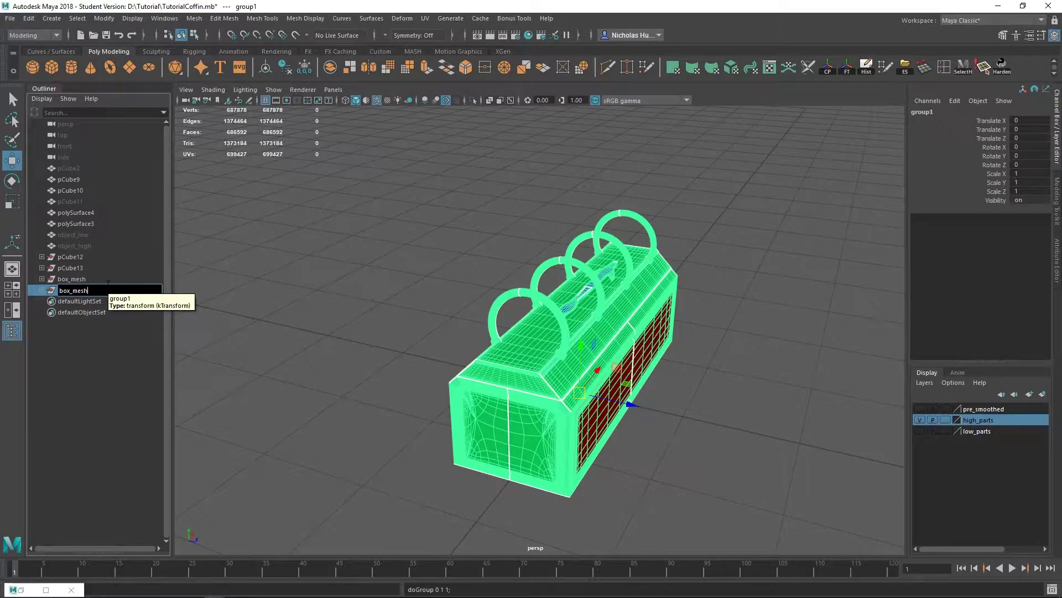
type("x_mesh")
key("Return")
- Rename the low-poly group as box_mesh_low
double_click(80, 280)
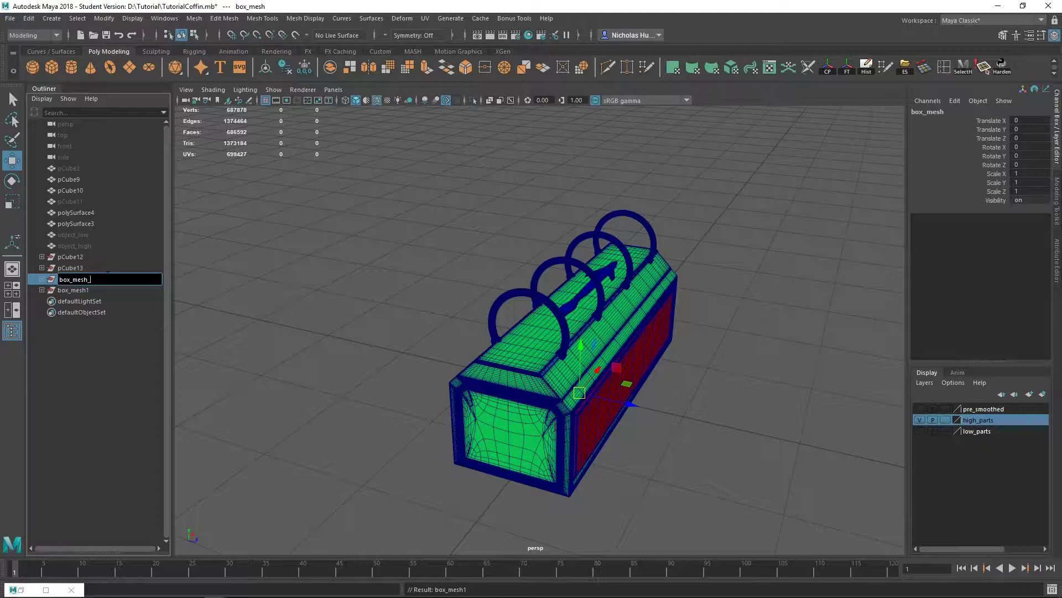
type("_low")
key("Return")
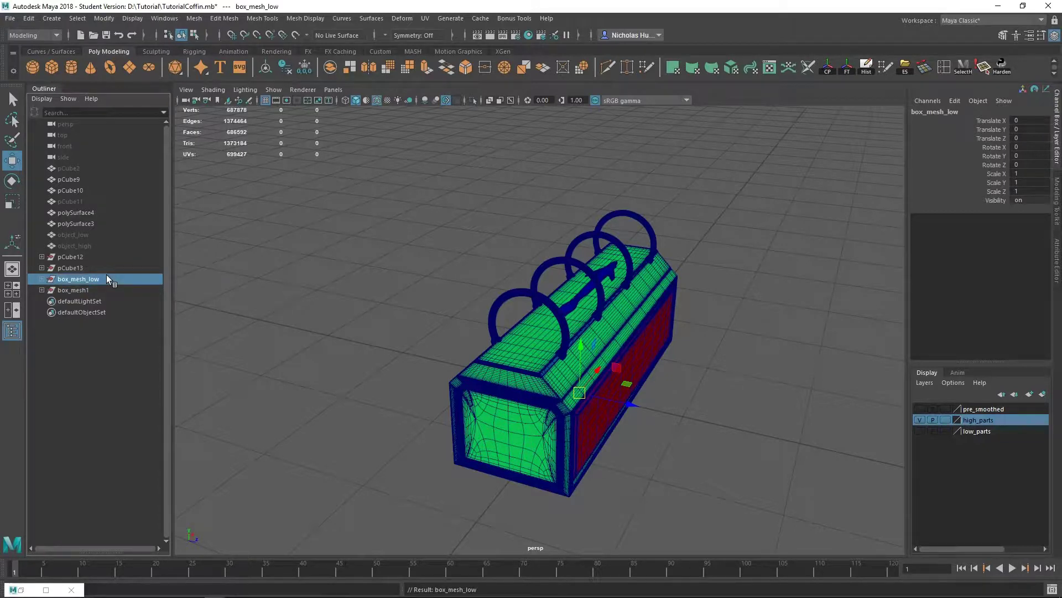
- Rename the high-poly group as box_mesh_high and expand it to show its parts
double_click(77, 290)
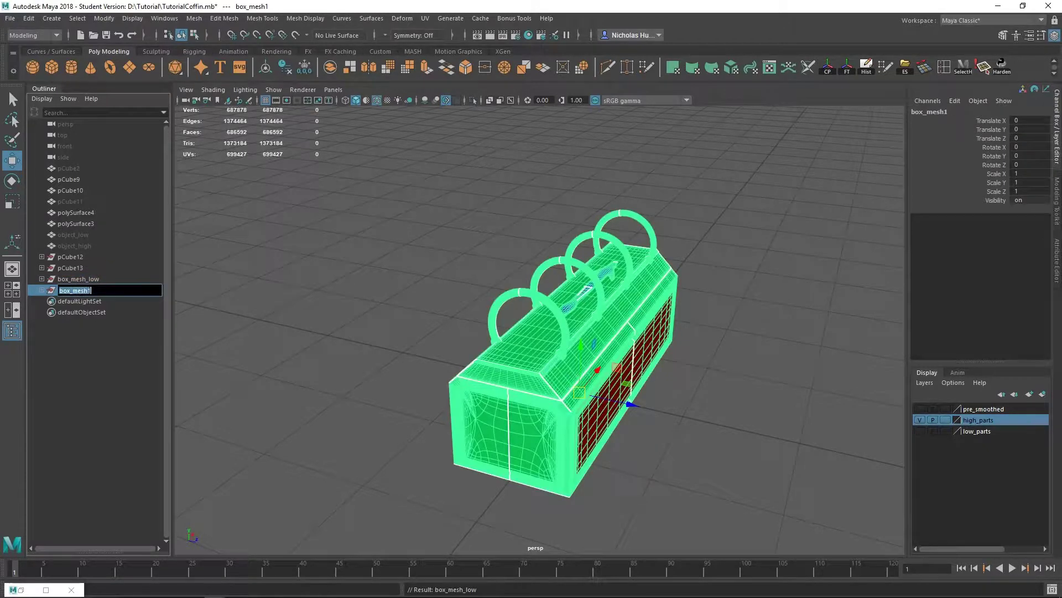
left_click_drag(87, 291, 97, 291)
type("_high")
key("Return")
middle_click_drag(578, 323, 479, 300, "alt")
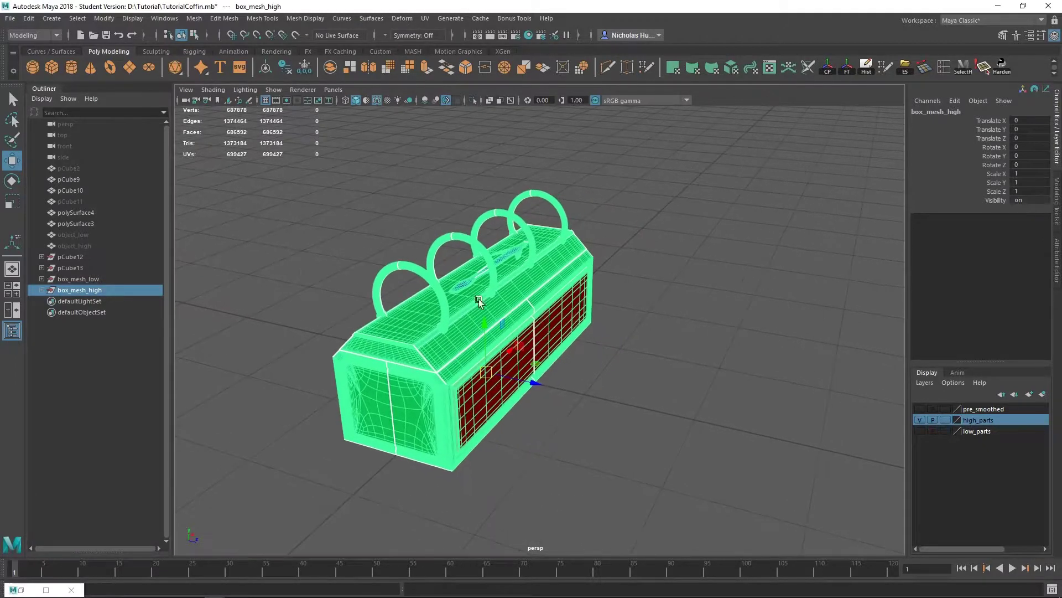
left_click(628, 332)
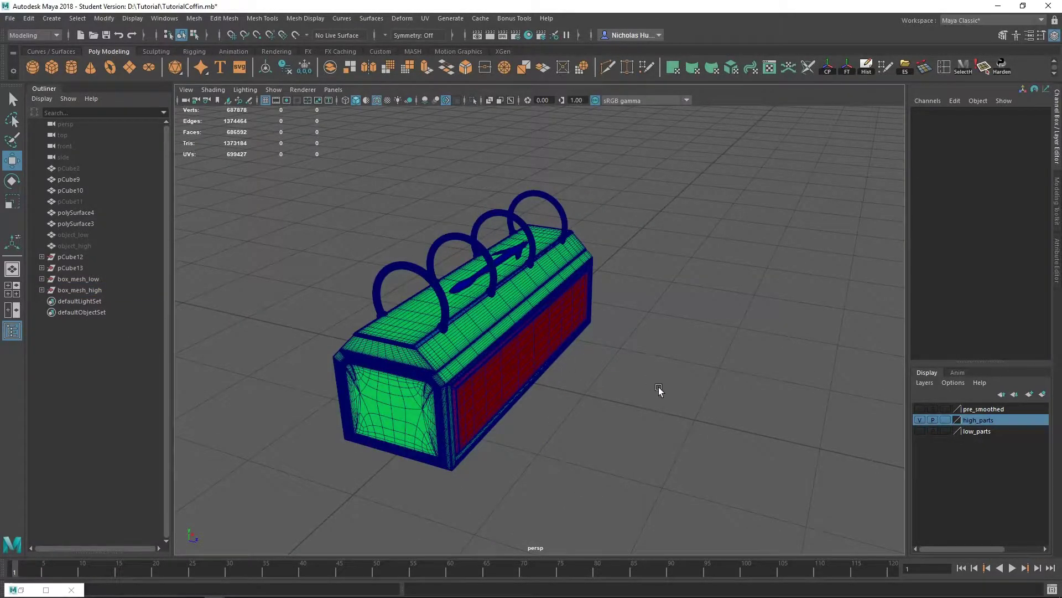
left_click_drag(659, 387, 466, 358, "alt")
left_click(42, 290)
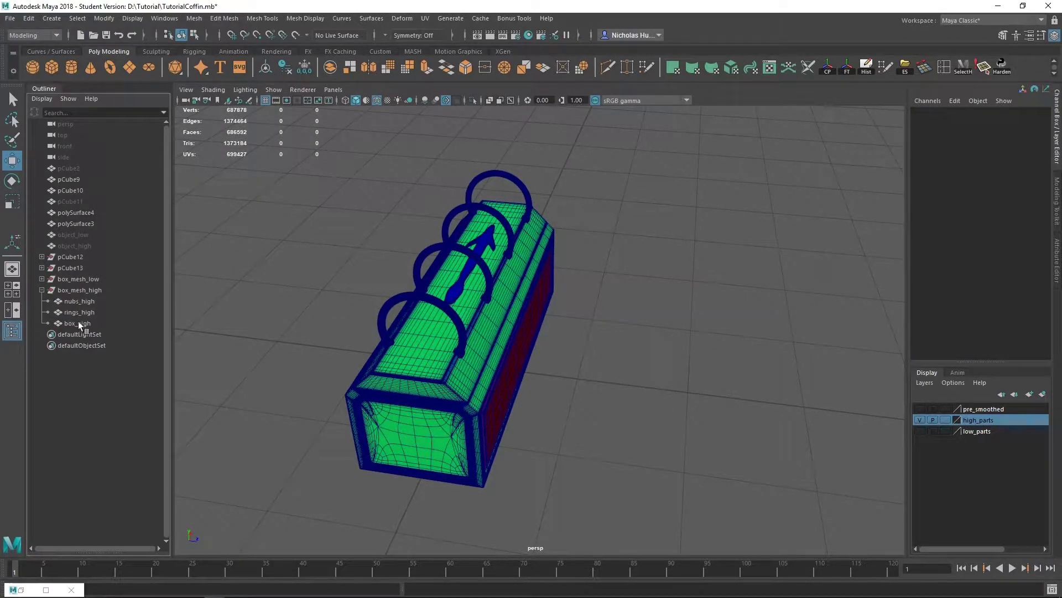
- Select the box_mesh_high group with its nubs, rings and box meshes and snap their pivots to the grid origin
left_click(85, 290)
left_click(85, 324, "shift")
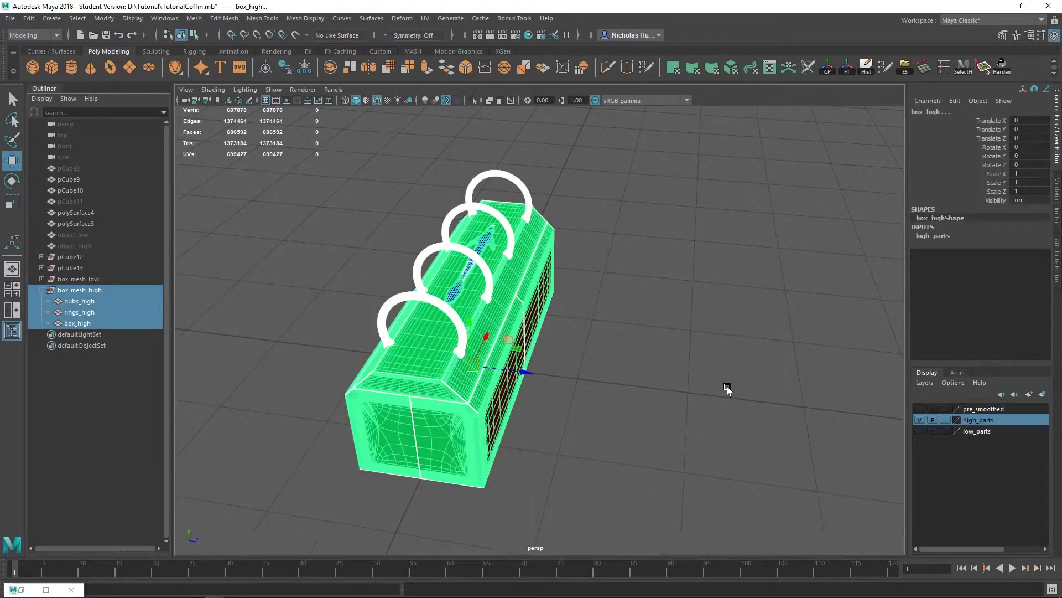
right_click_drag(728, 389, 616, 327, "alt")
left_click_drag(587, 390, 568, 376, "alt")
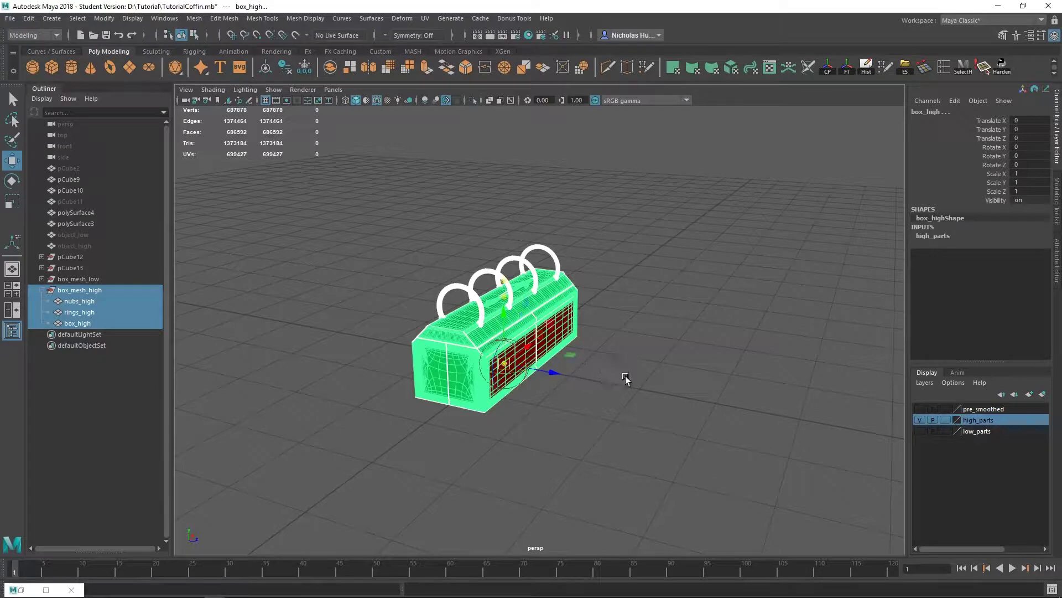
left_click_drag(633, 330, 557, 308, "alt")
scroll(540, 296, "up", 4)
key("d")
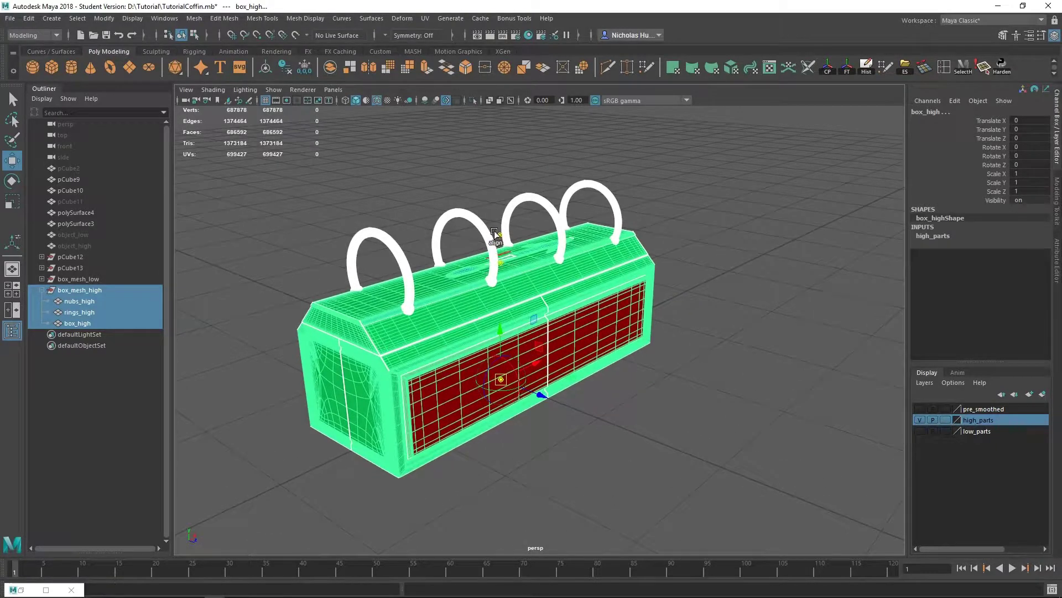
right_click_drag(768, 422, 648, 354, "alt")
left_click_drag(647, 354, 690, 367, "alt")
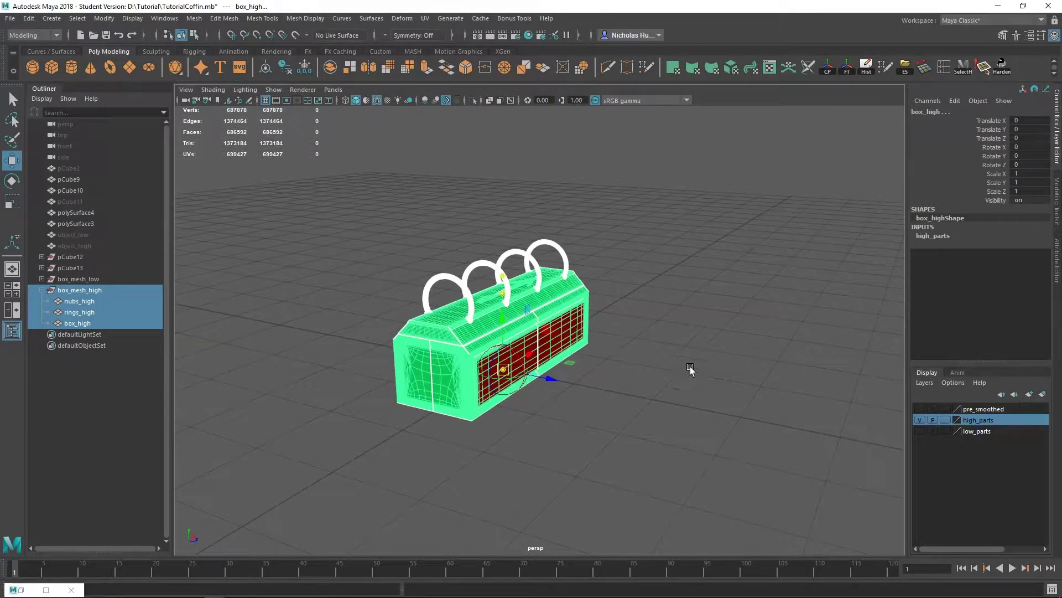
key("x")
middle_click_drag(793, 288, 523, 369)
mouse_move(615, 446)
left_mouse_down("alt")
mouse_move(642, 406)
mouse_move(629, 430)
left_mouse_up("alt")
left_click_drag(676, 402, 673, 417, "alt")
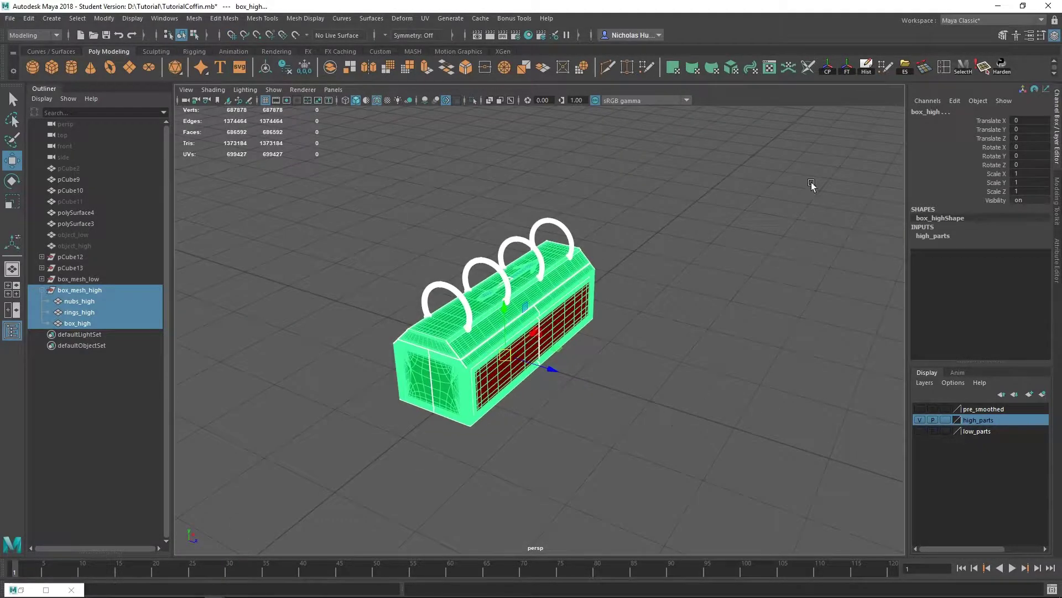
- Freeze the transformations of the selected high-poly group and meshes
left_click(847, 65)
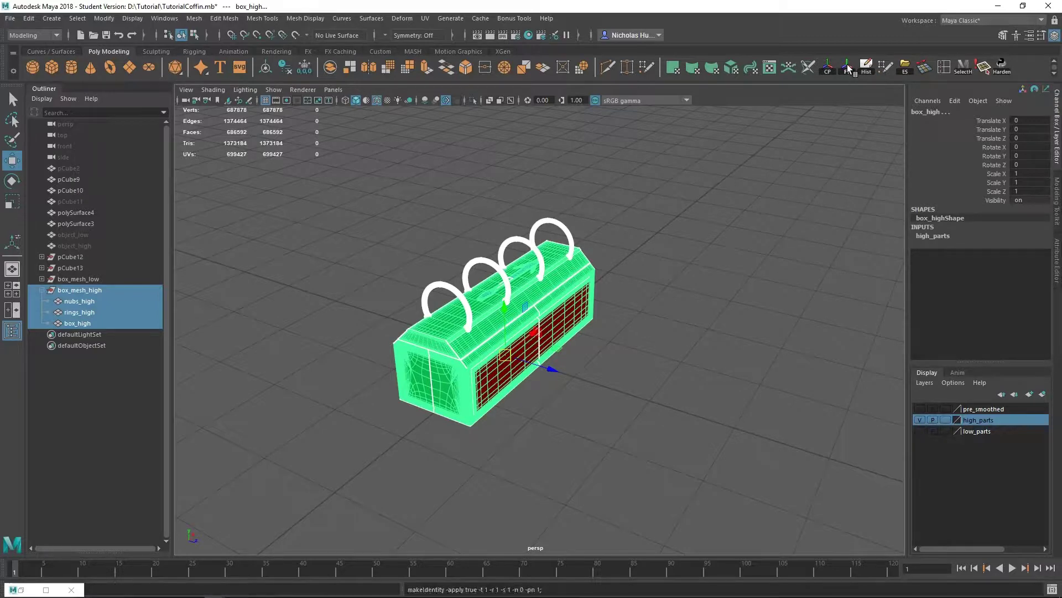
left_click(104, 19)
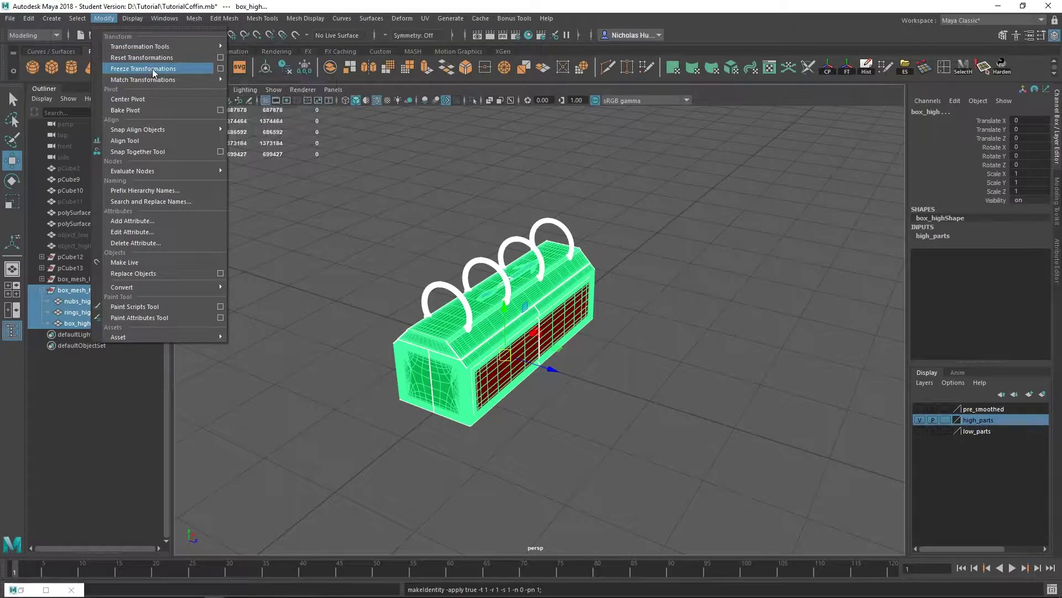
left_click_drag(584, 222, 705, 235, "alt")
left_click(905, 66)
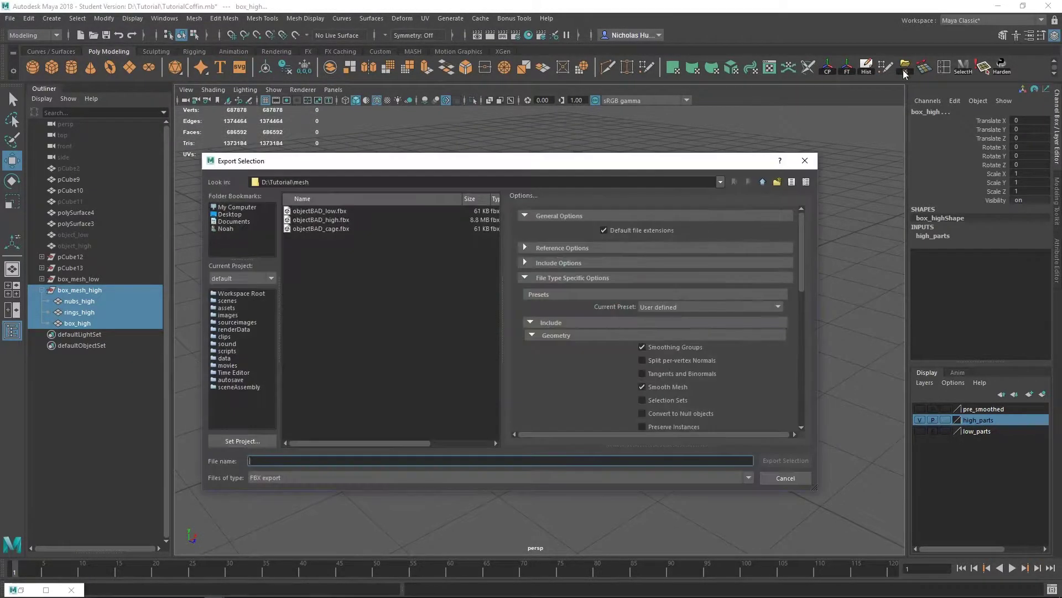
left_click(331, 221)
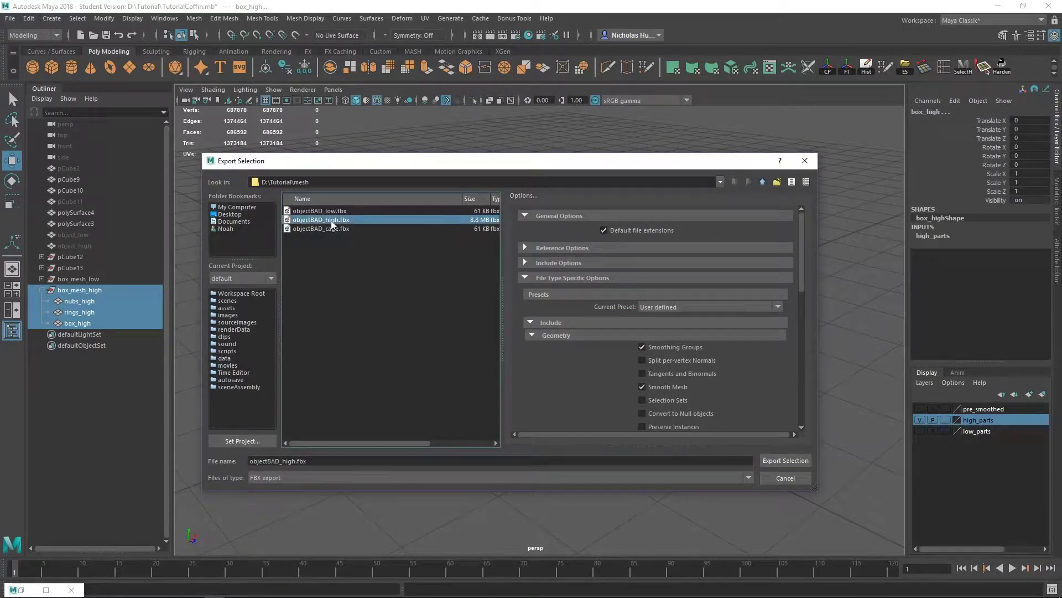
left_click(277, 460)
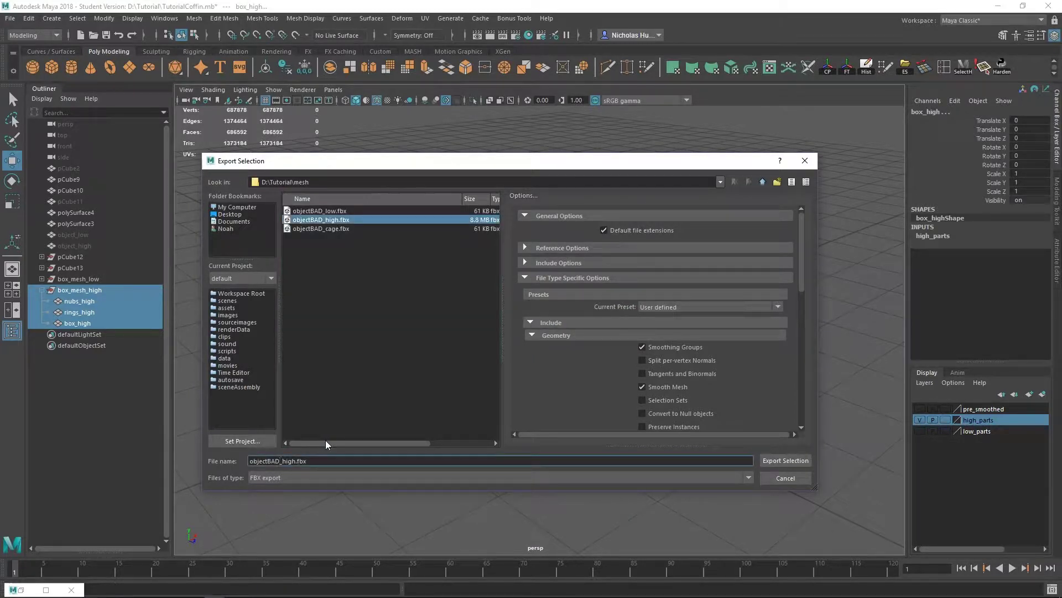
key("BackSpace")
key("BackSpace")
key("BackSpace")
type("GOOD")
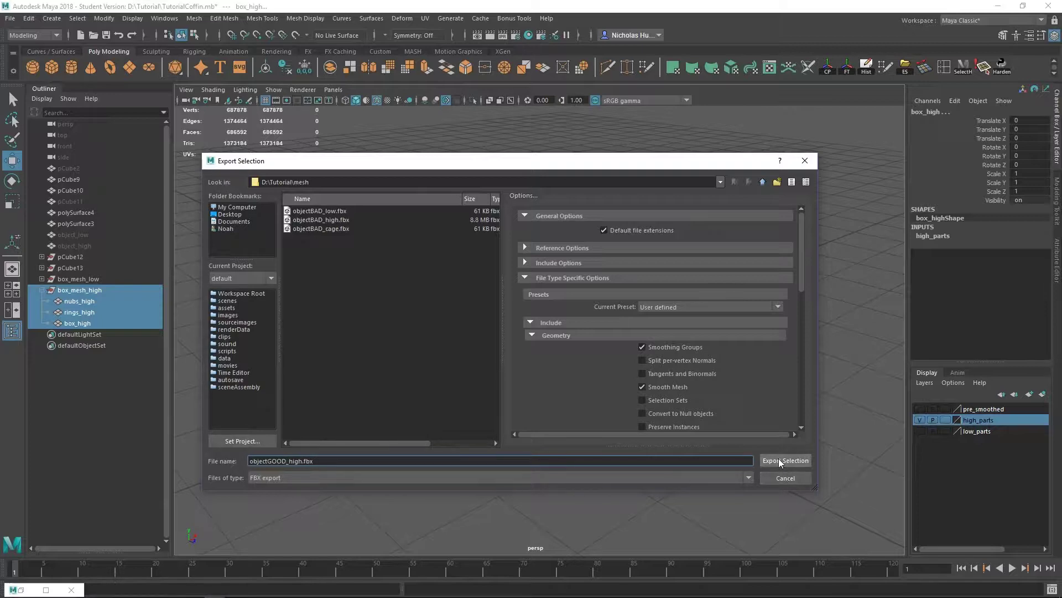
left_click(808, 159)
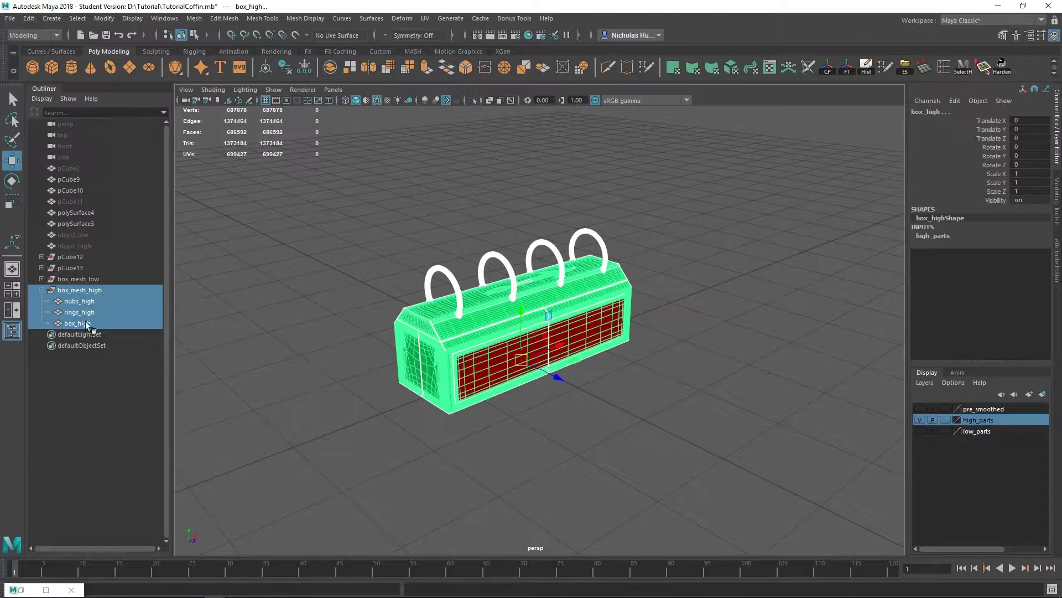
- Export only the box_mesh_high group as objectGOOD_high.fbx in the D:\Tutorial\mesh folder
left_click(264, 297)
left_click(95, 291)
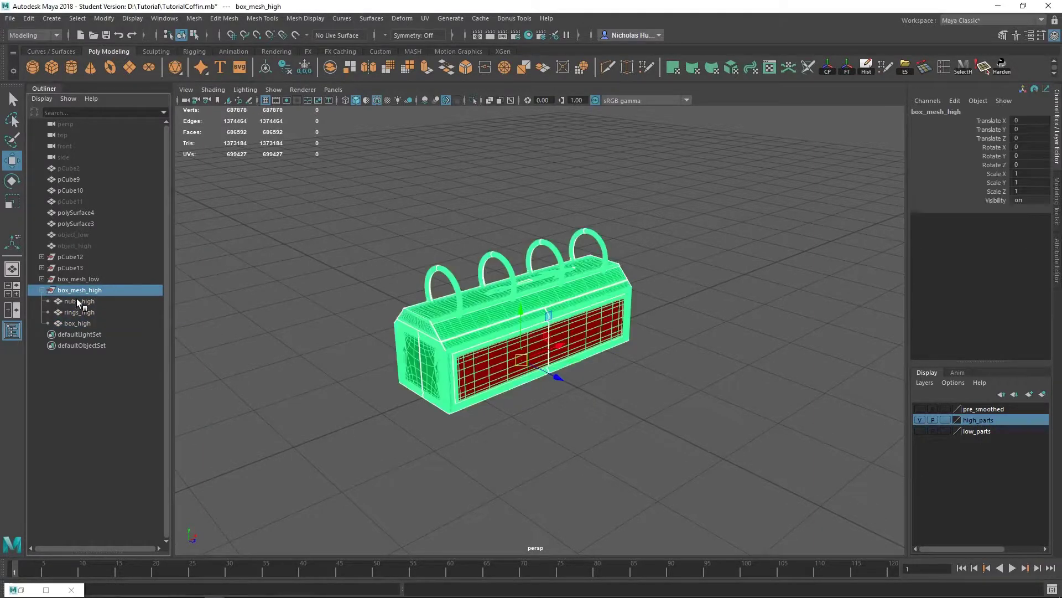
left_click(905, 69)
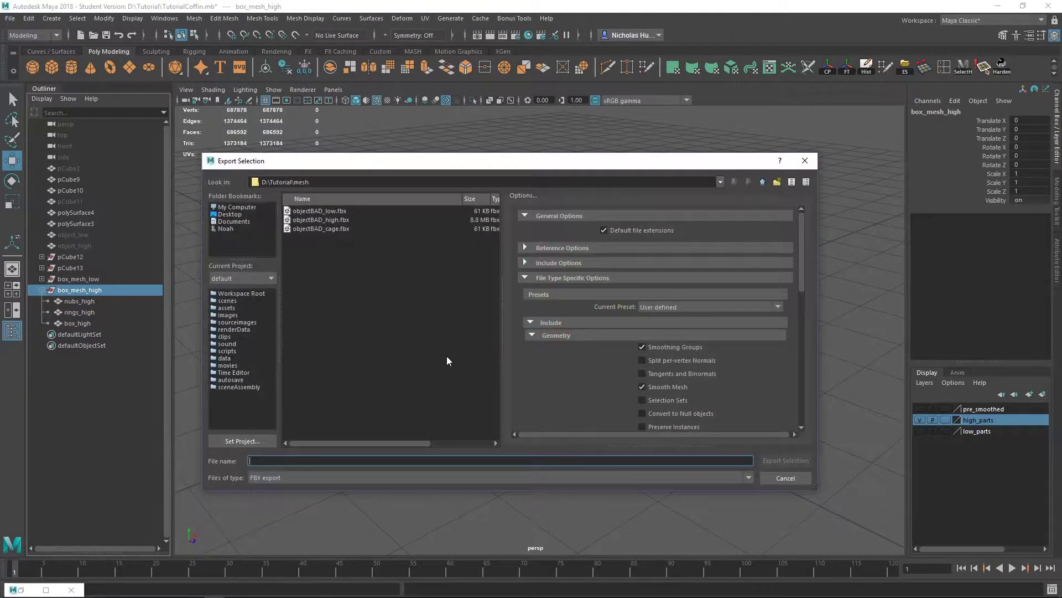
left_click(814, 161)
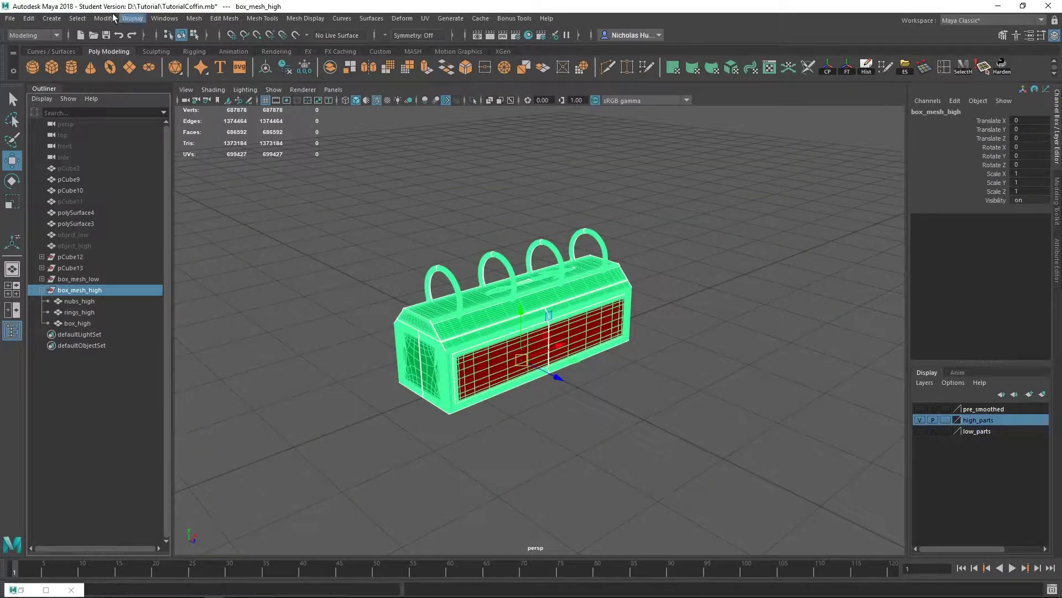
left_click(10, 18)
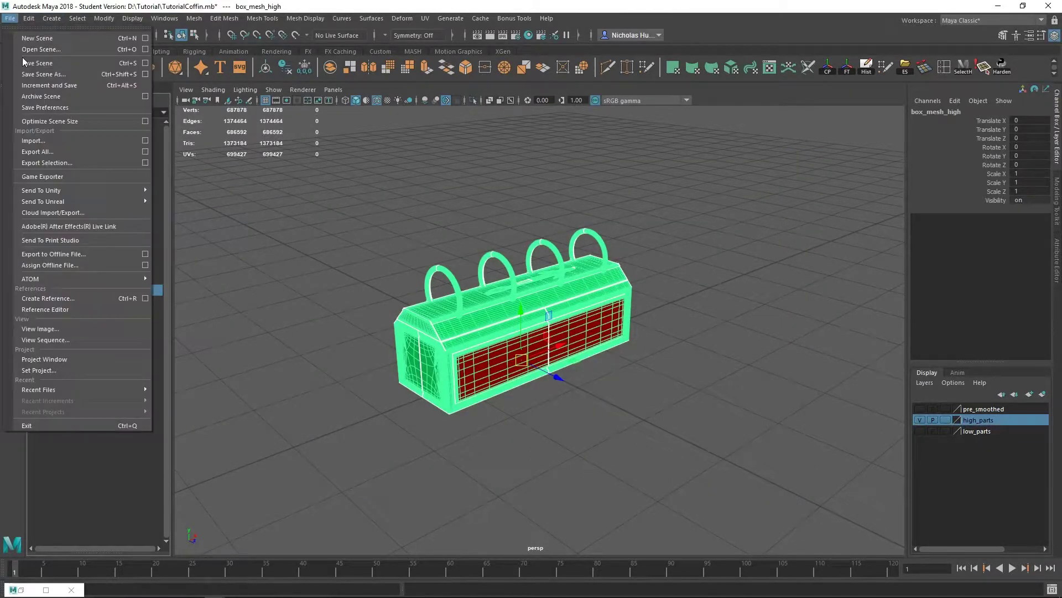
left_click(47, 163)
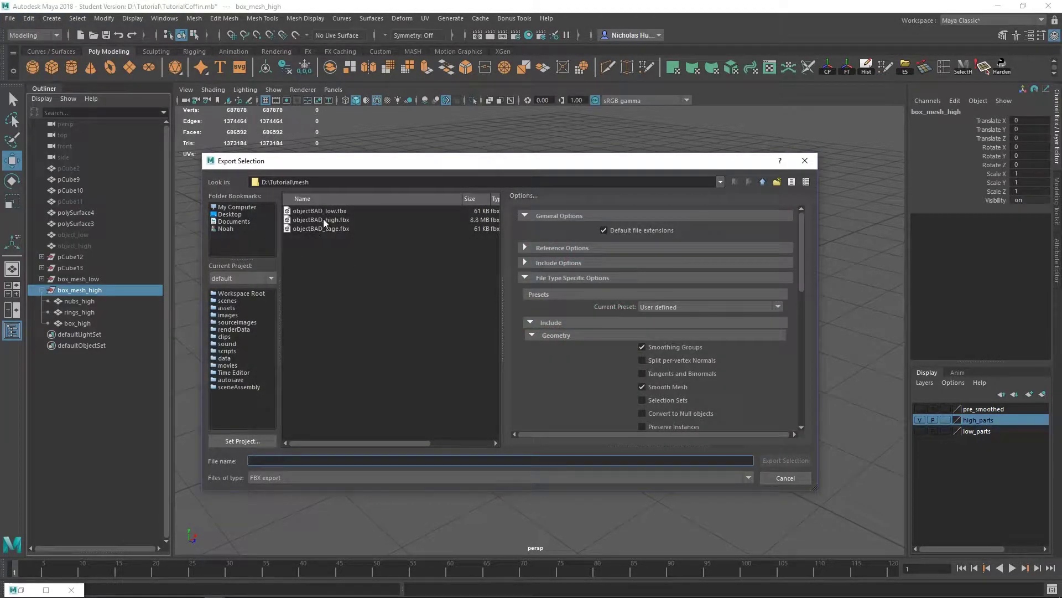
left_click(323, 219)
left_click(280, 460)
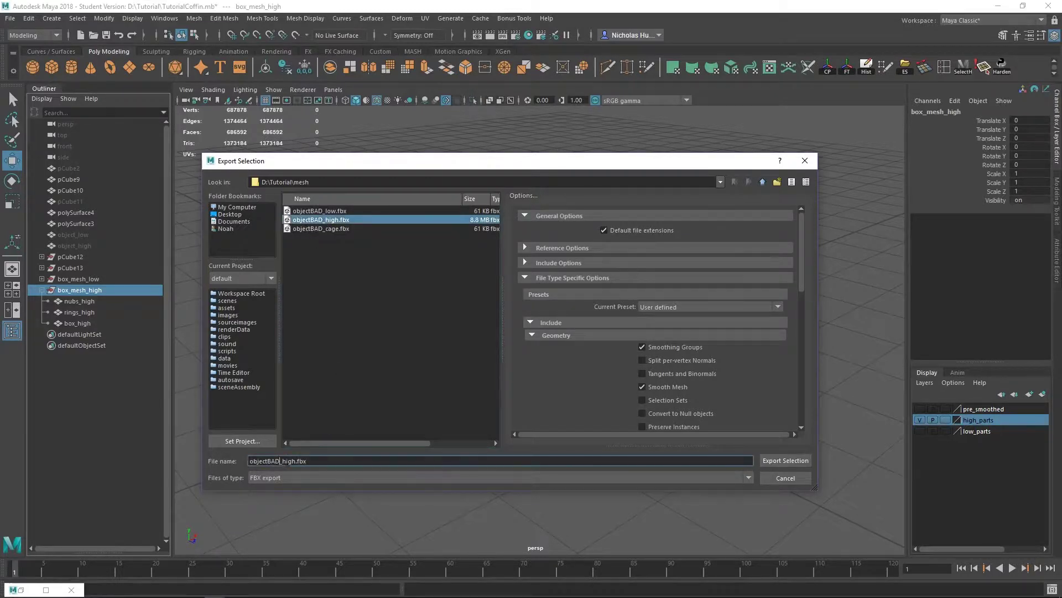
key("BackSpace")
key("BackSpace")
key("BackSpace")
type("GOOD")
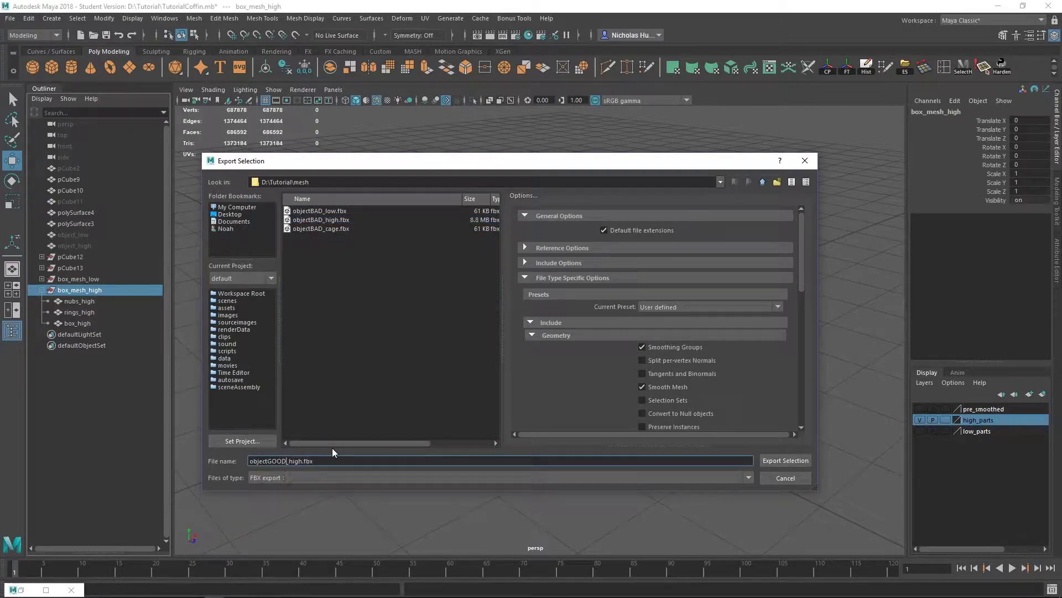
left_click(788, 462)
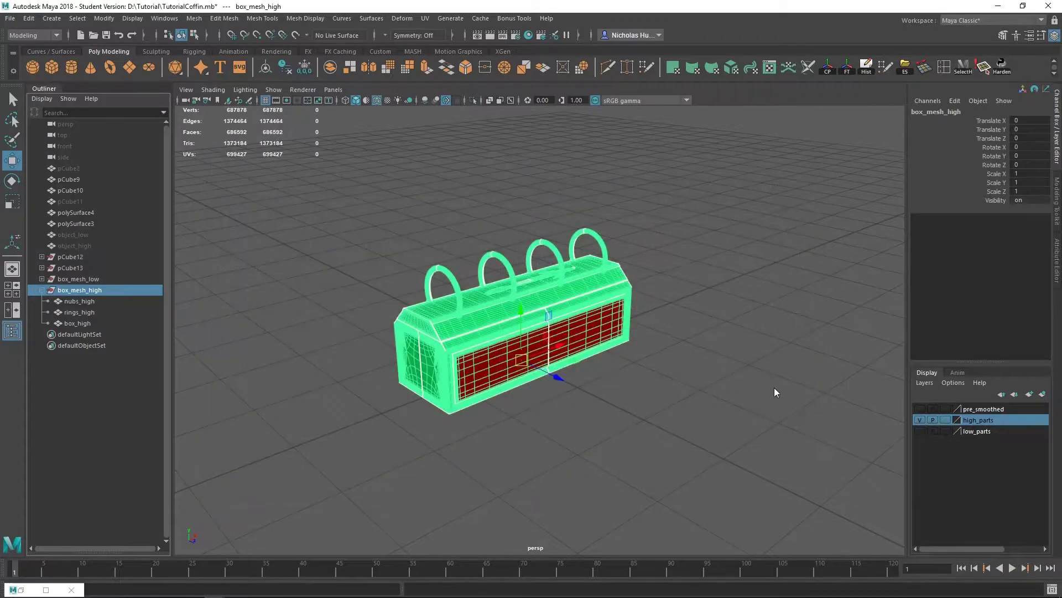
- Hide the box_mesh_high group and make the low_parts layer visible
left_click(84, 290)
key("h")
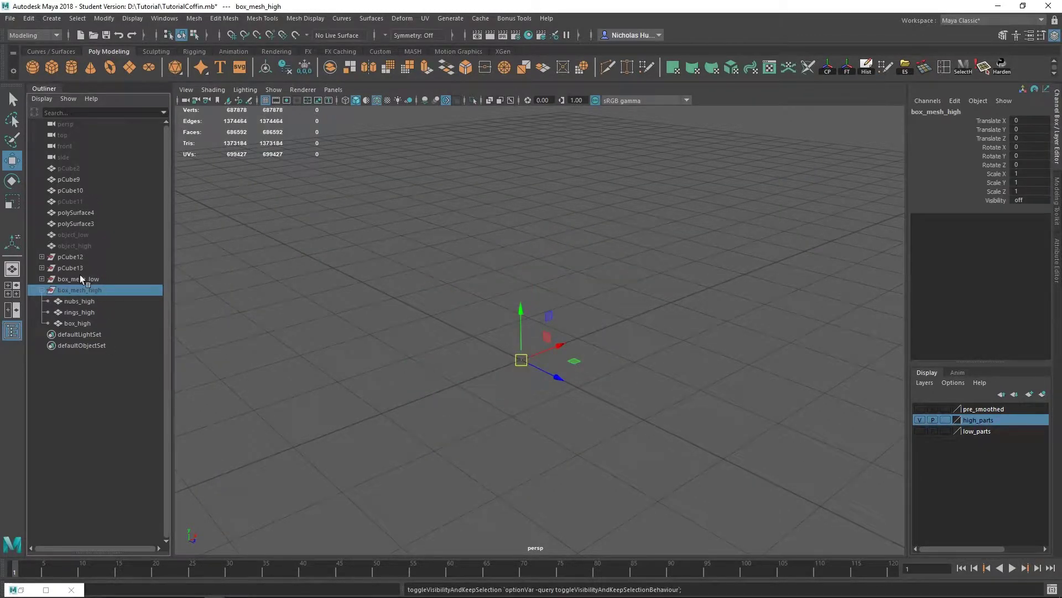
left_click(921, 430)
left_click(792, 404)
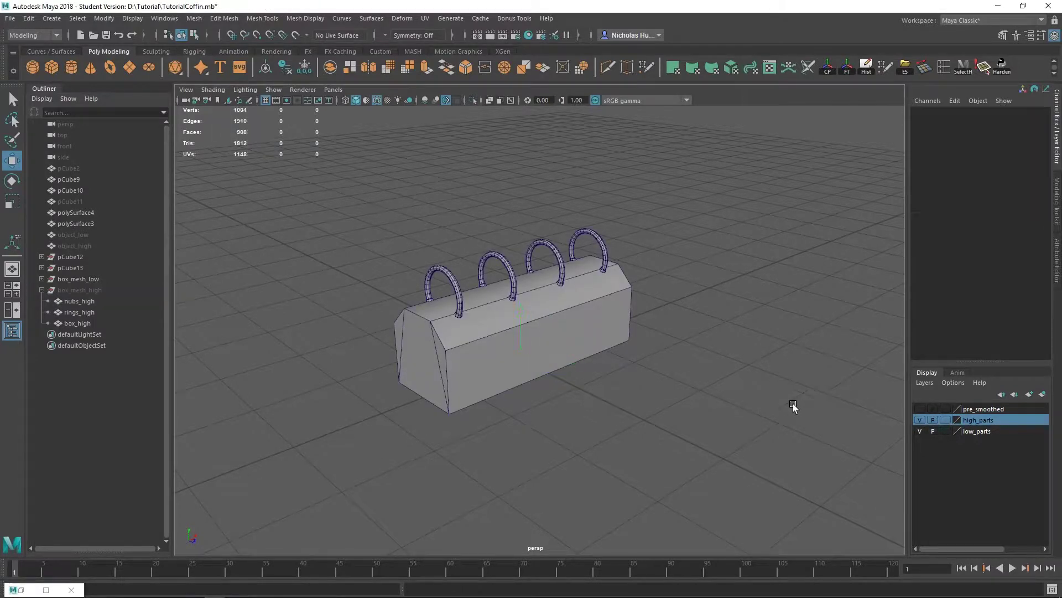
- Expand box_mesh_low, select the low-poly box, rings and nubs, and snap their pivots to the grid origin
left_click(518, 320)
left_click_drag(283, 354, 332, 368, "alt")
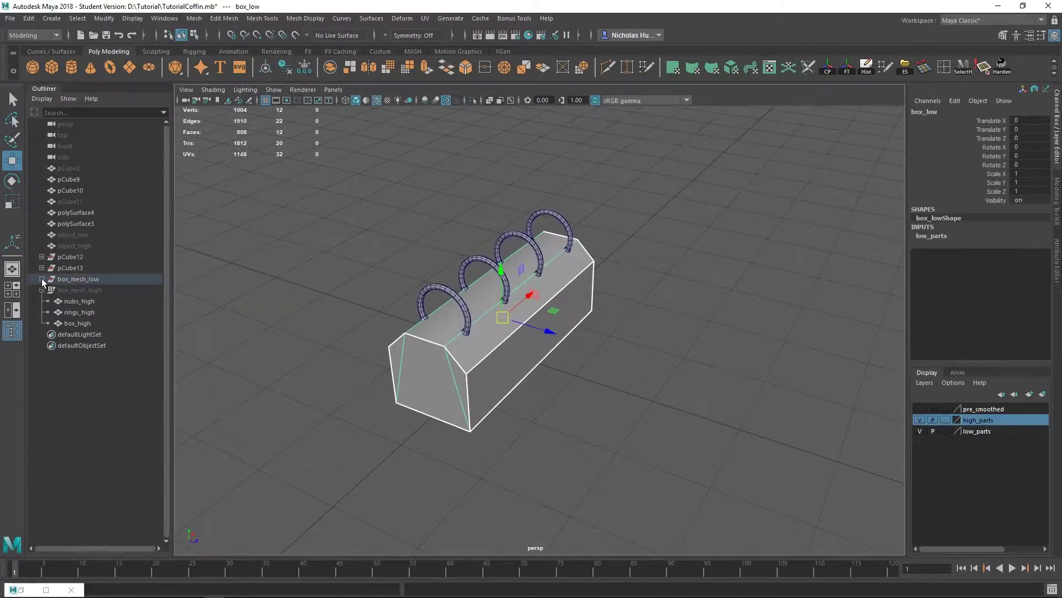
left_click(41, 279)
left_click(633, 460)
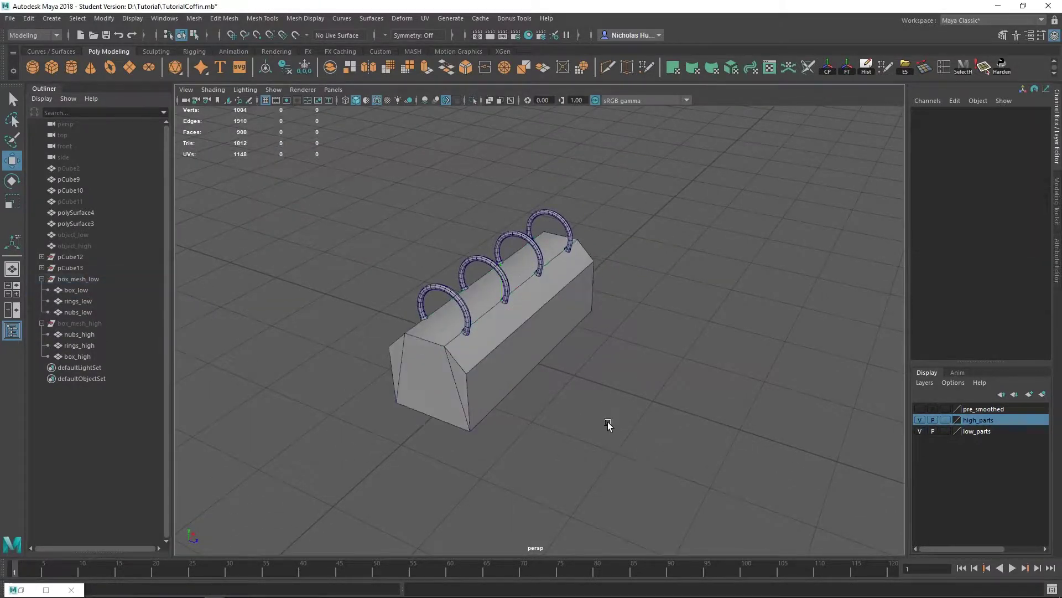
left_click_drag(606, 426, 628, 361, "alt")
left_click_drag(659, 213, 161, 509)
left_click_drag(649, 479, 645, 476, "alt")
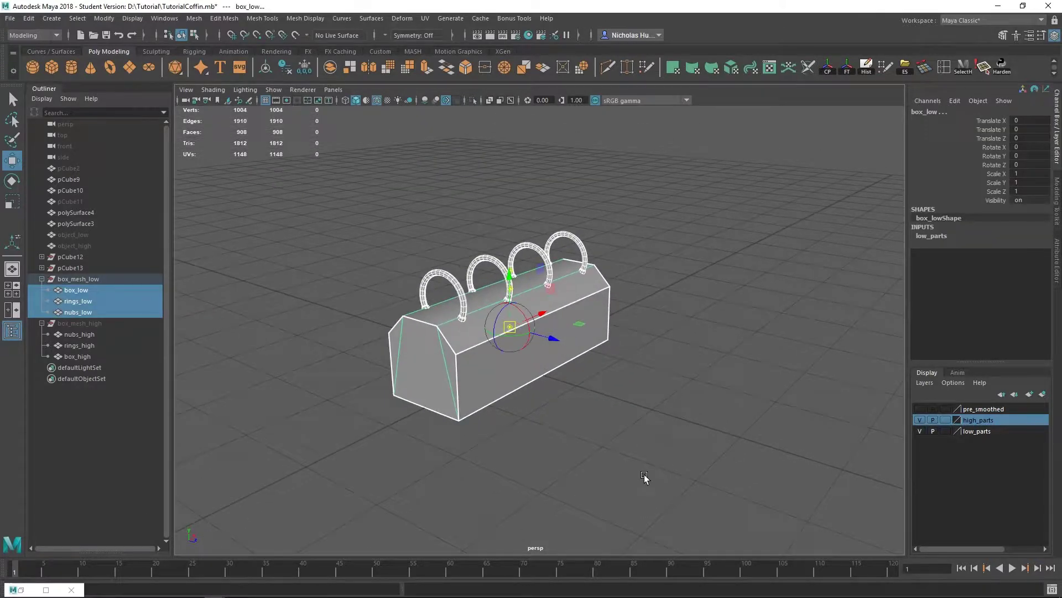
left_click_drag(685, 292, 665, 307, "alt")
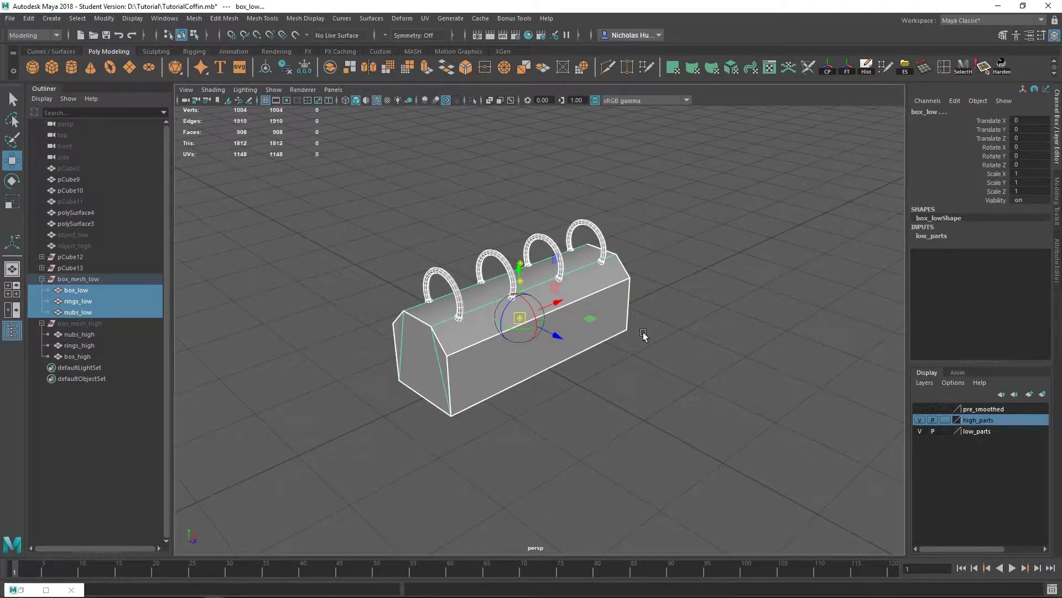
key("x")
middle_click_drag(751, 267, 514, 333)
left_click_drag(572, 470, 603, 435, "alt")
- Freeze the transformations and delete the history of the selected low-poly meshes
left_click(845, 65)
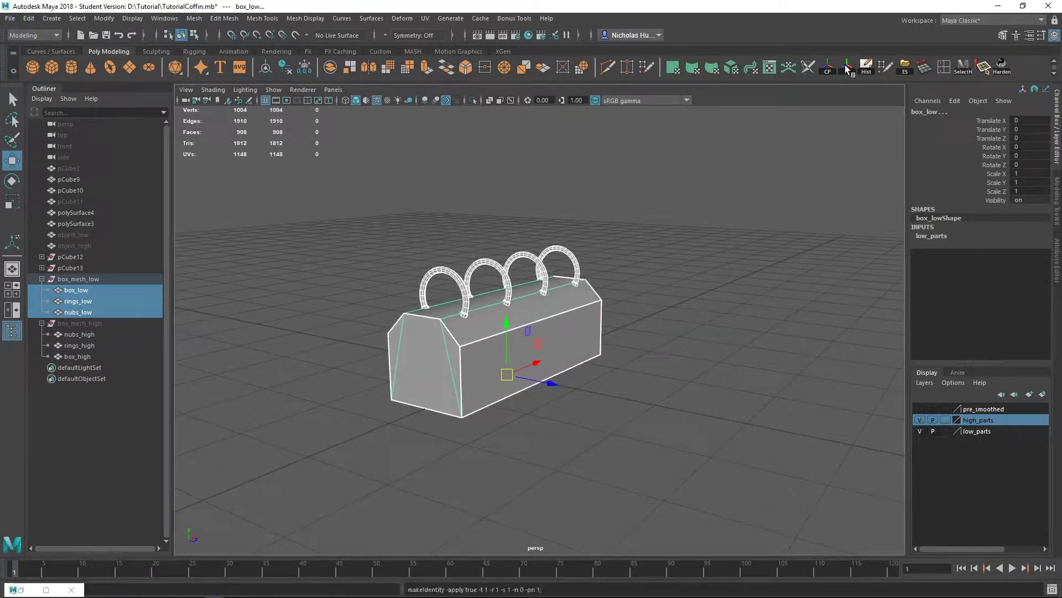
left_click_drag(725, 220, 719, 248, "alt")
left_click(869, 67)
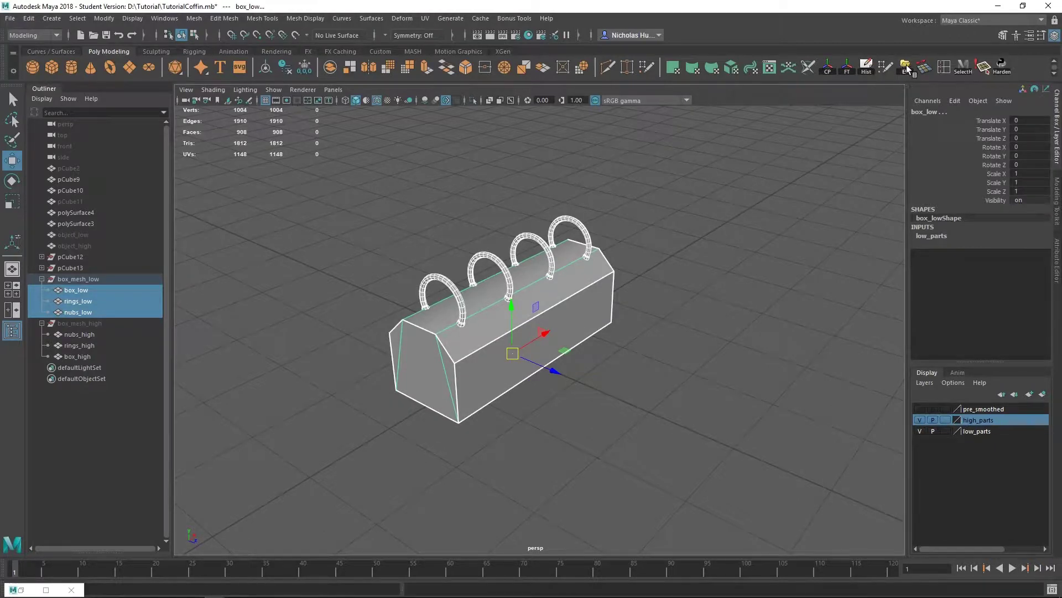
- Export only the box_mesh_low group as objectGOOD_low.fbx in the D:\Tutorial\mesh folder
left_click(12, 18)
left_click(293, 274)
left_click(70, 281)
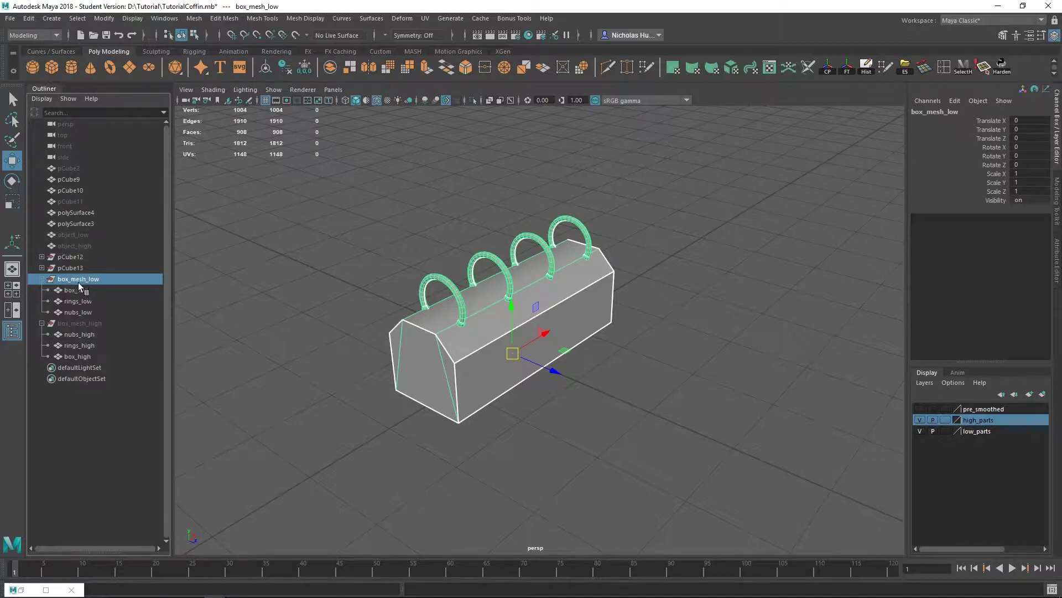
left_click(11, 19)
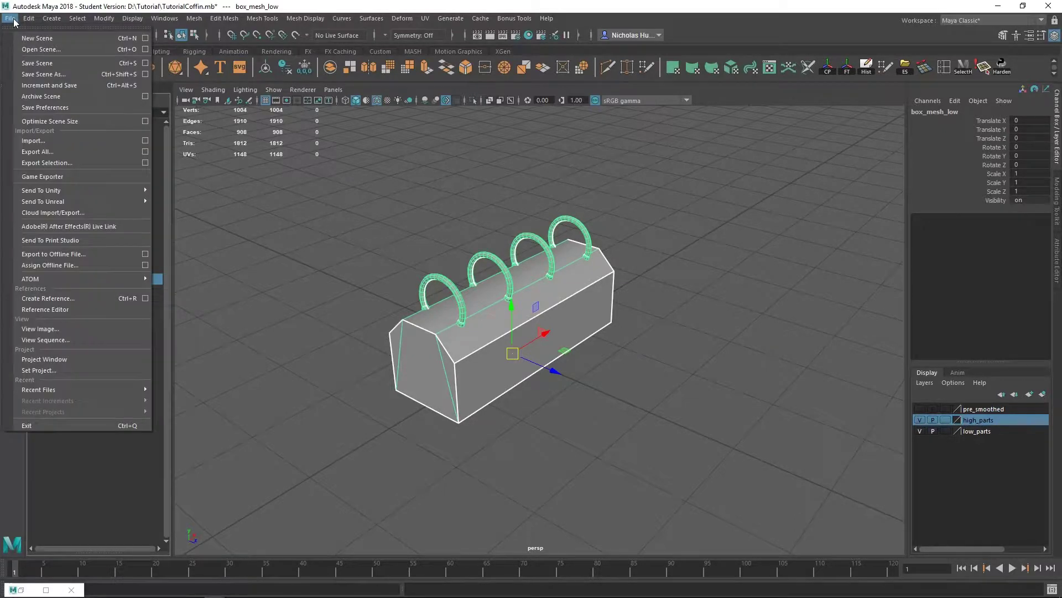
left_click(64, 162)
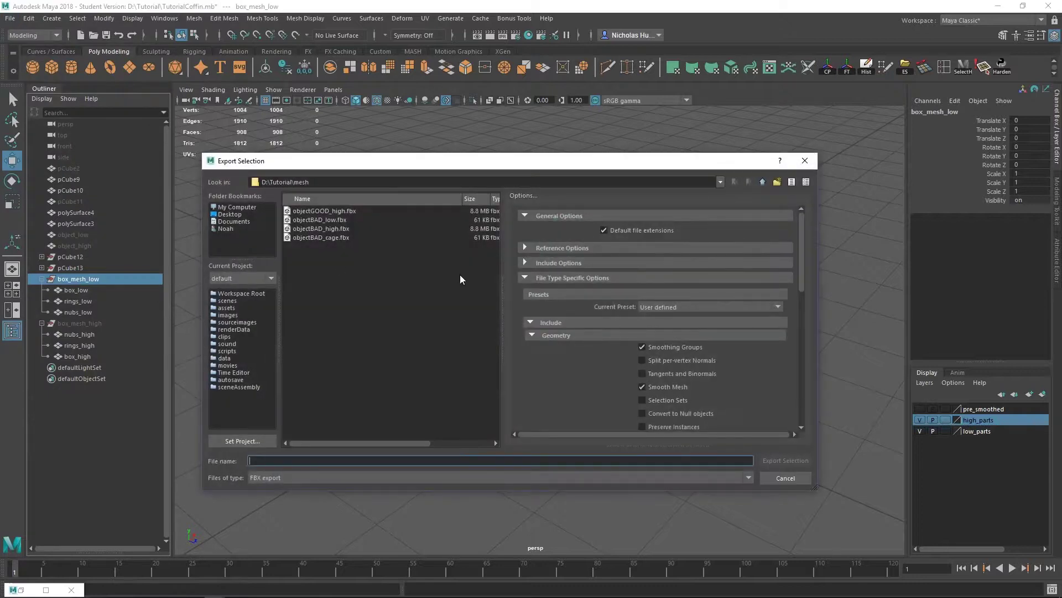
left_click(308, 212)
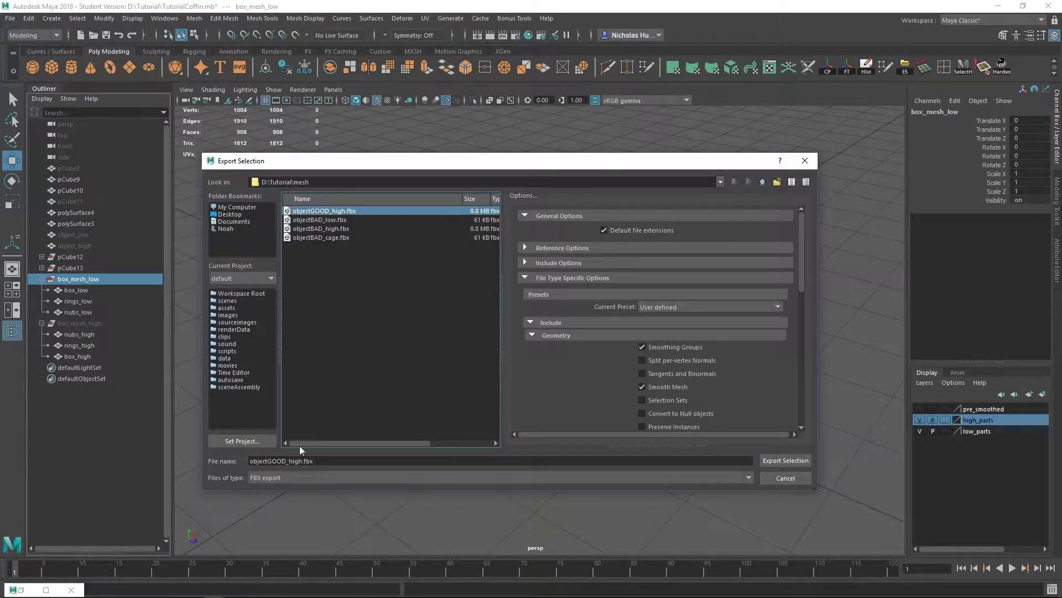
left_click(299, 461)
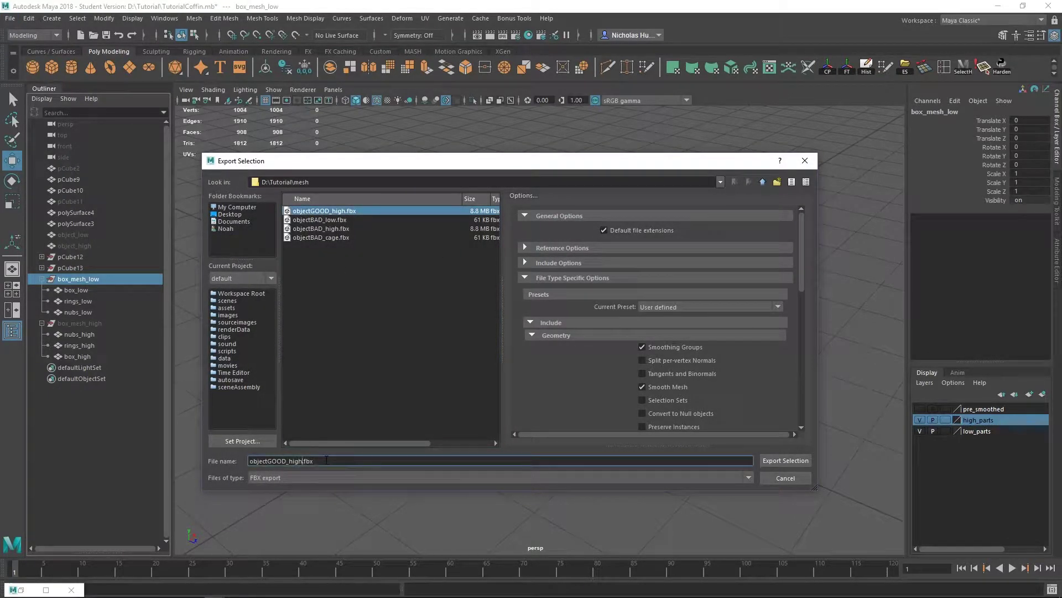
key("BackSpace")
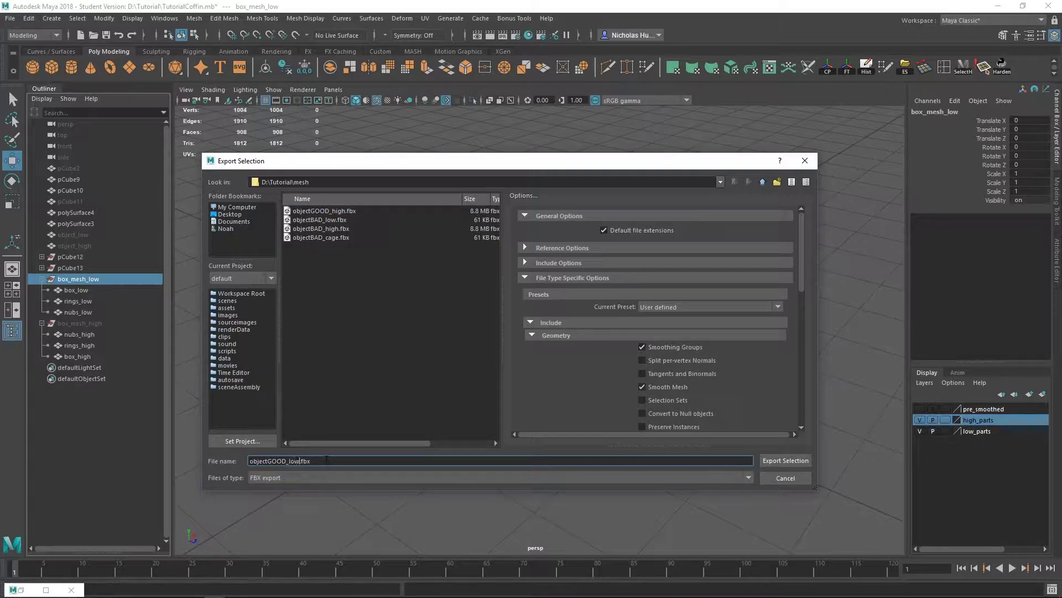
left_click(796, 463)
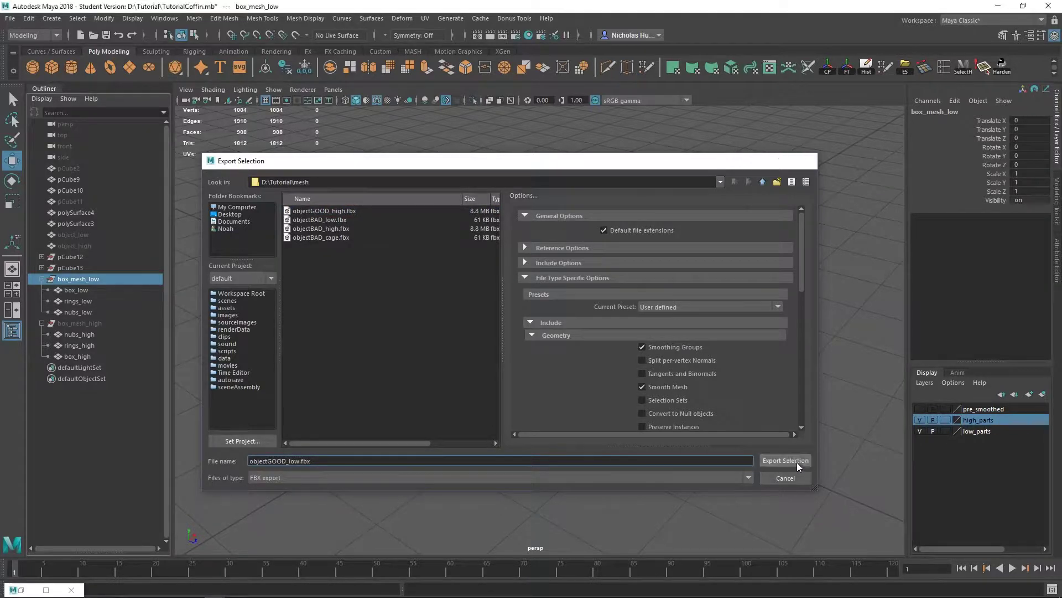
- Duplicate the box_mesh_low group
left_click(627, 450)
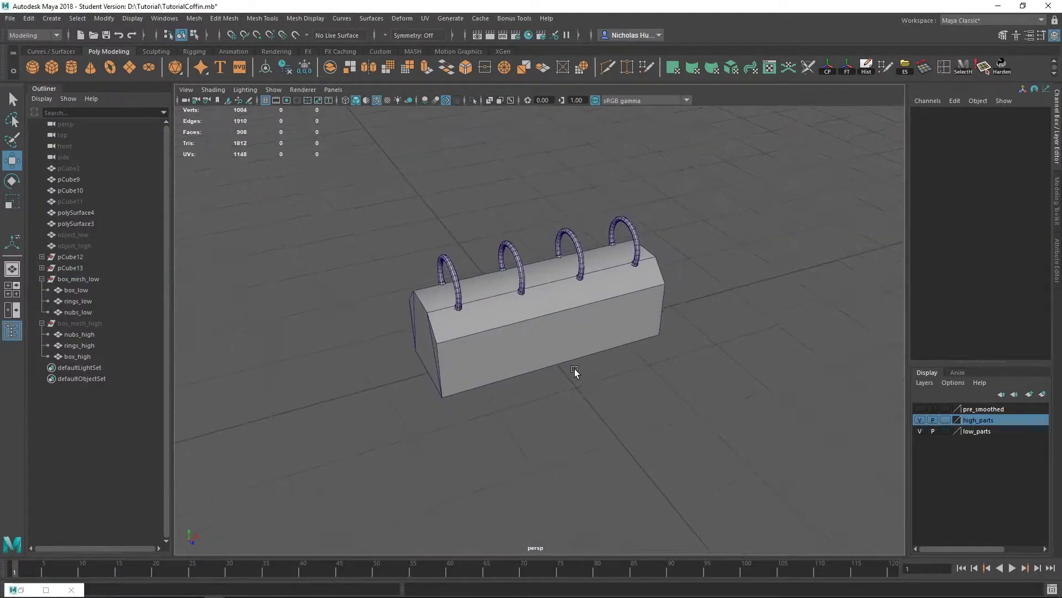
scroll(573, 371, "up", 4)
left_click_drag(562, 382, 753, 362, "alt")
scroll(666, 166, "down", 5)
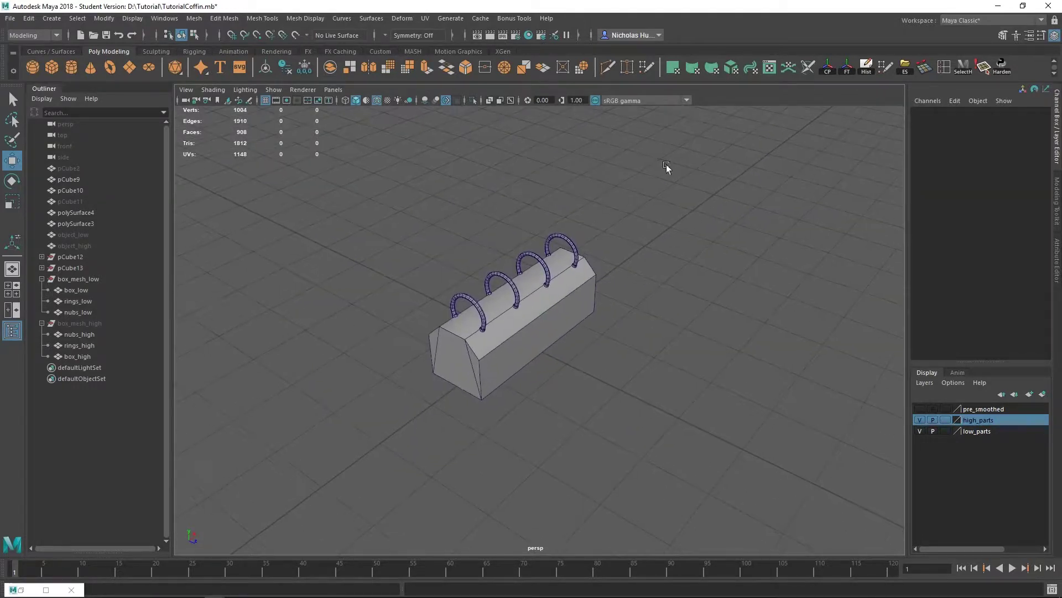
left_click_drag(688, 166, 280, 495)
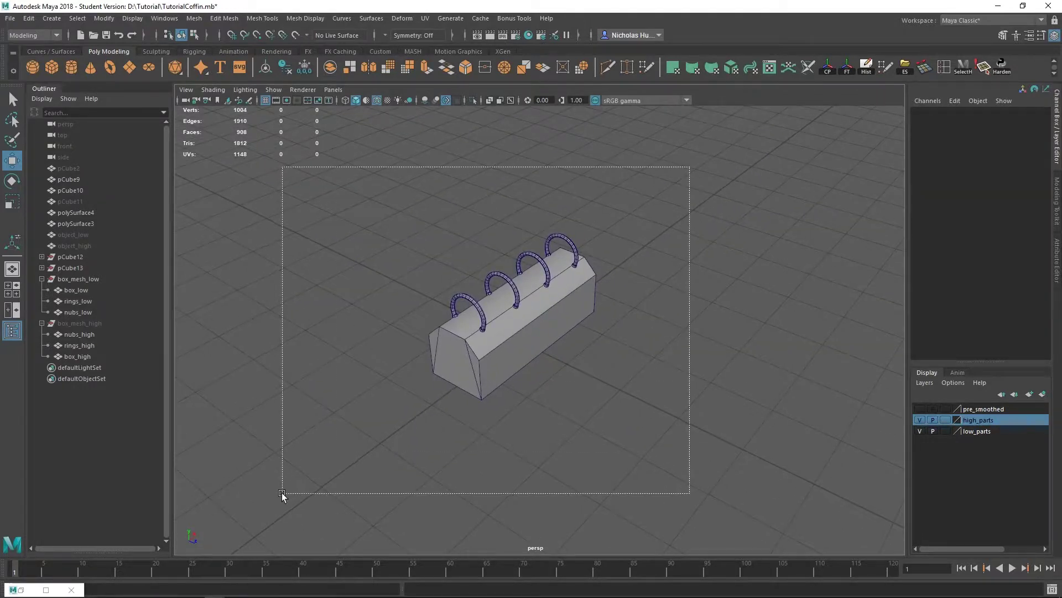
left_click(227, 379)
left_click(62, 280)
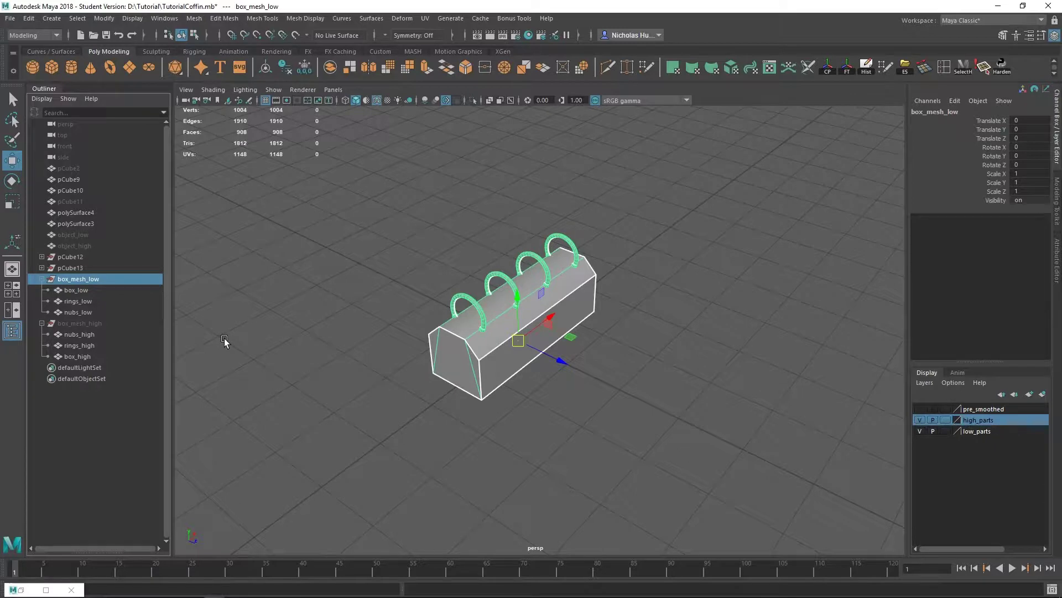
key("ctrl+d")
left_click_drag(270, 371, 293, 371, "alt")
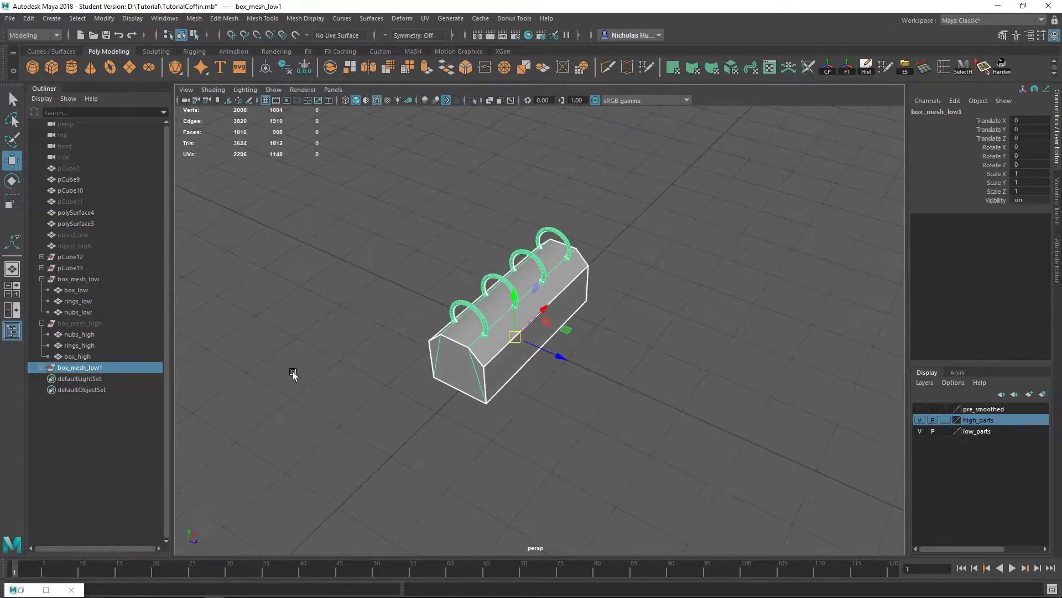
- Hide the original box_mesh_low group so that only its duplicate stays in view
left_click(268, 333)
left_click(77, 278)
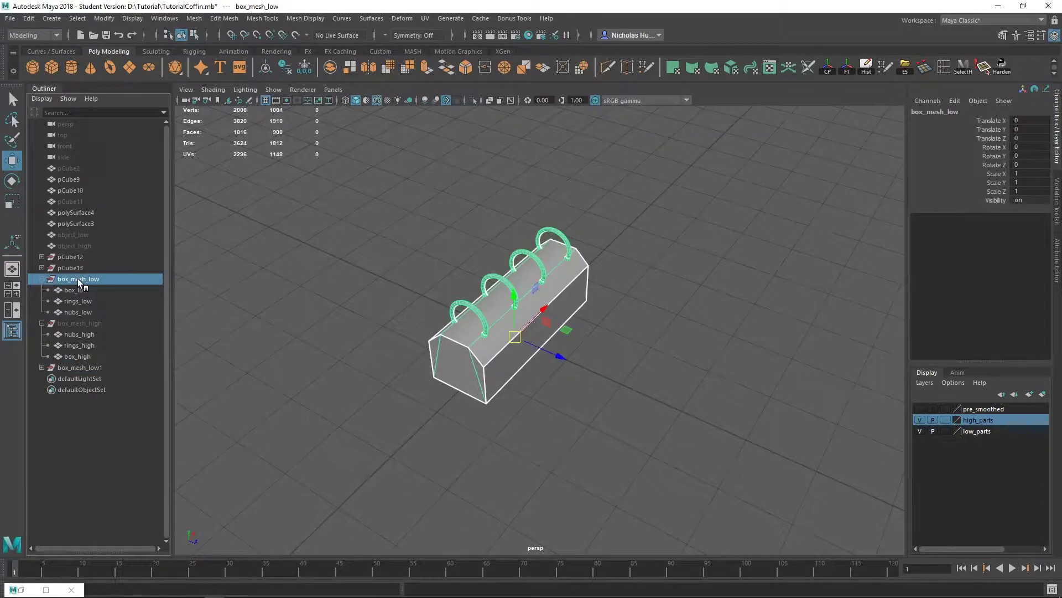
key("ctrl+h")
left_click(241, 353)
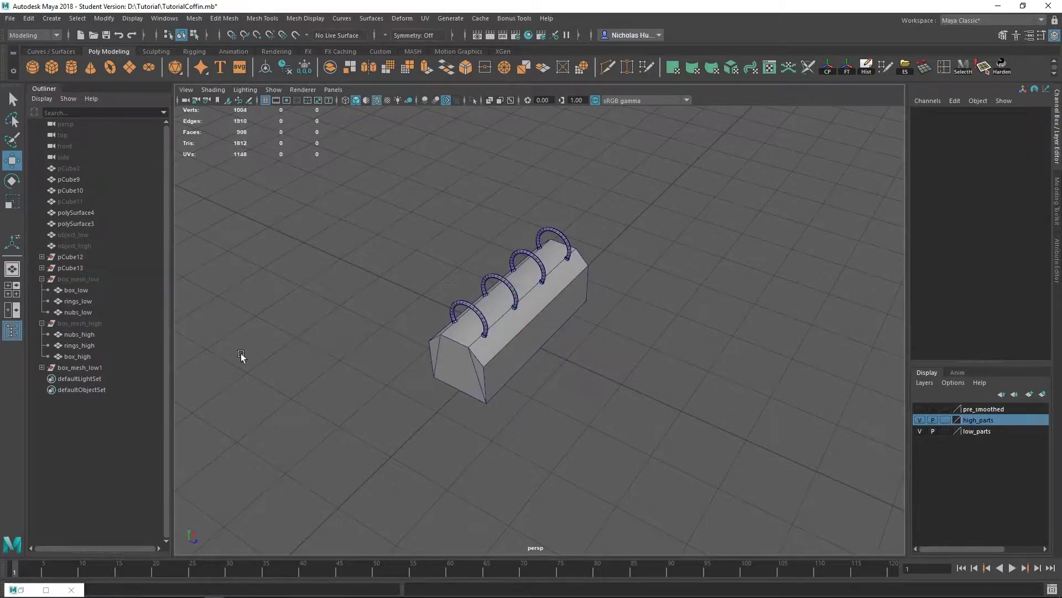
- Expand the duplicated box_mesh_low1 group and rename it box_mesh_cage
left_click(466, 311)
left_click(41, 367)
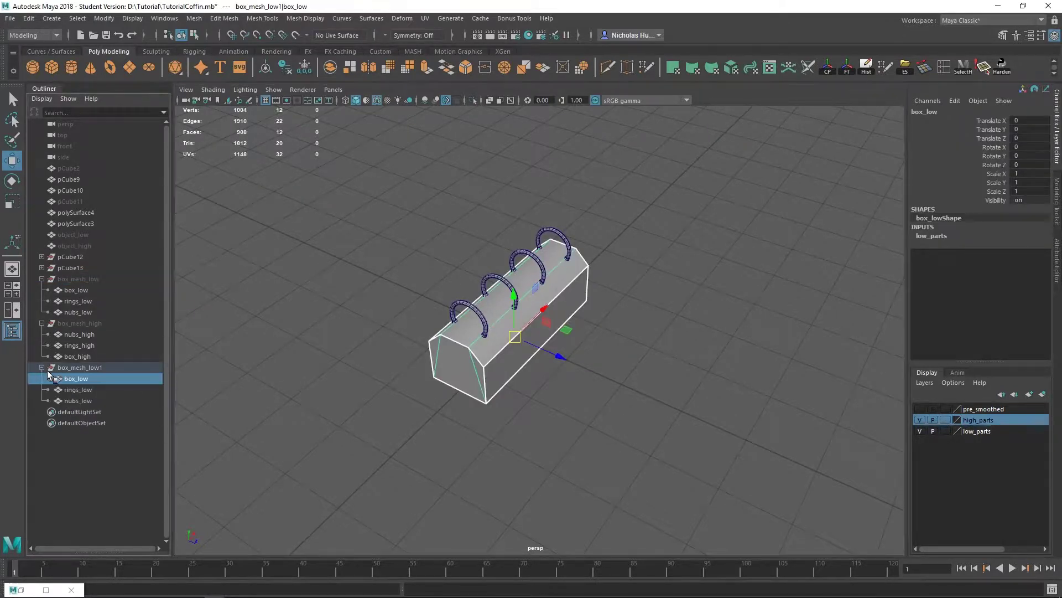
left_click(93, 366)
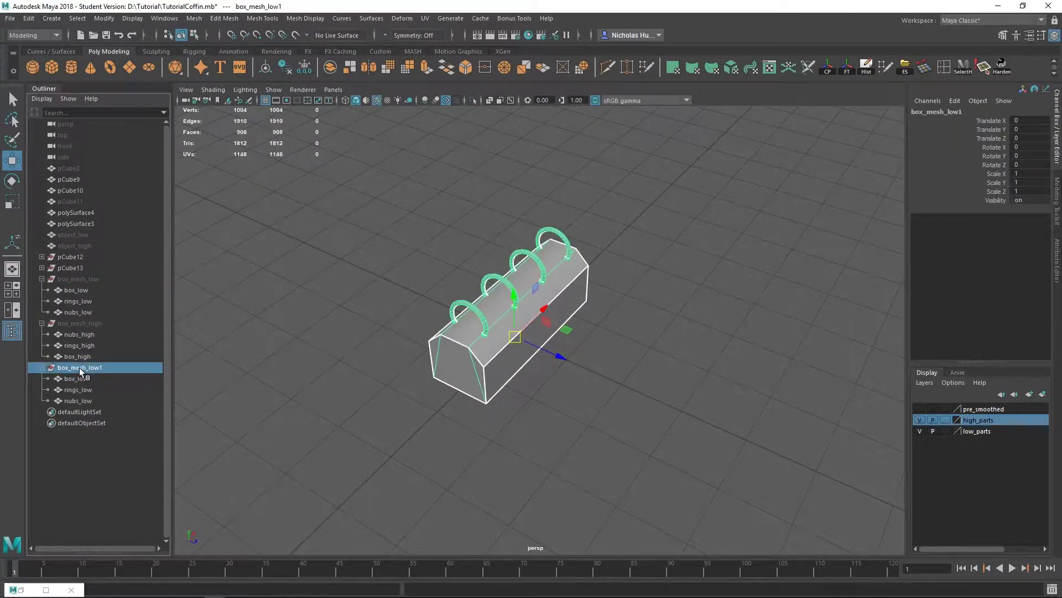
double_click(79, 367)
left_click_drag(91, 368, 121, 372)
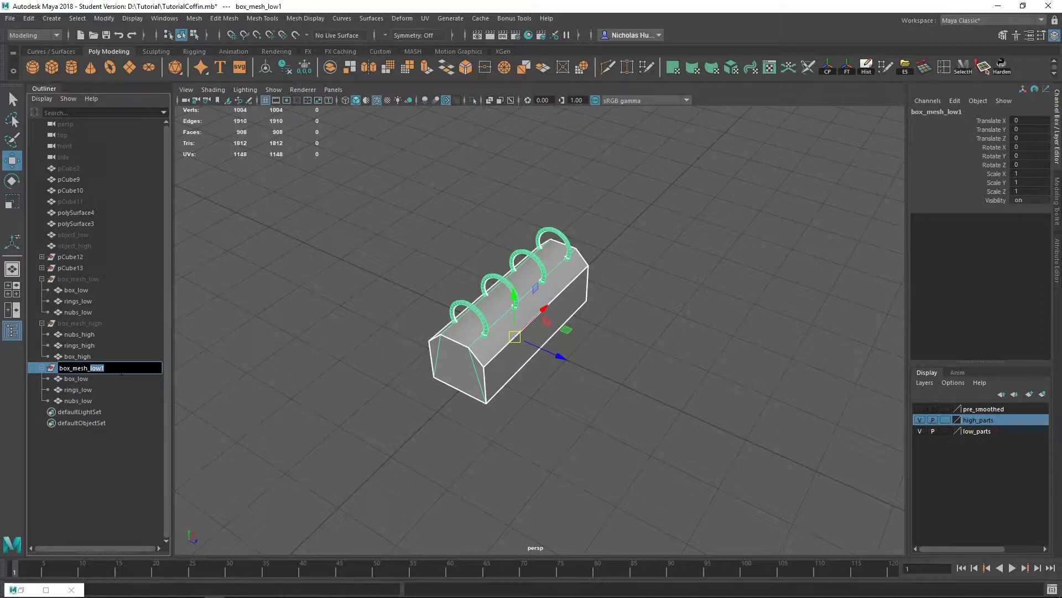
type("cage")
- Rename the three meshes inside box_mesh_cage to box_cage, rings_cage and nubs_cage
left_click(81, 379)
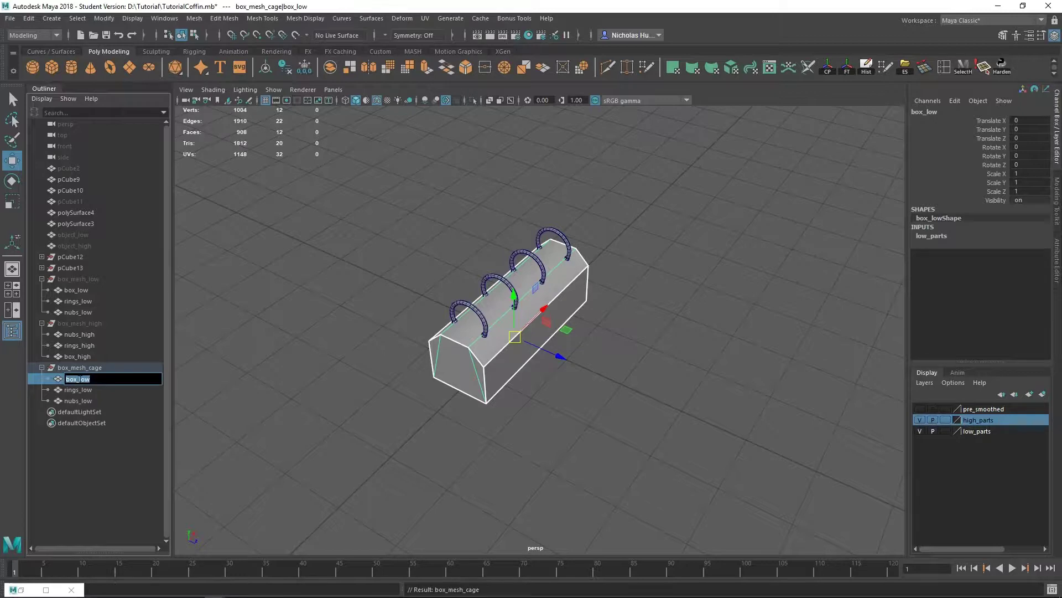
key("Return")
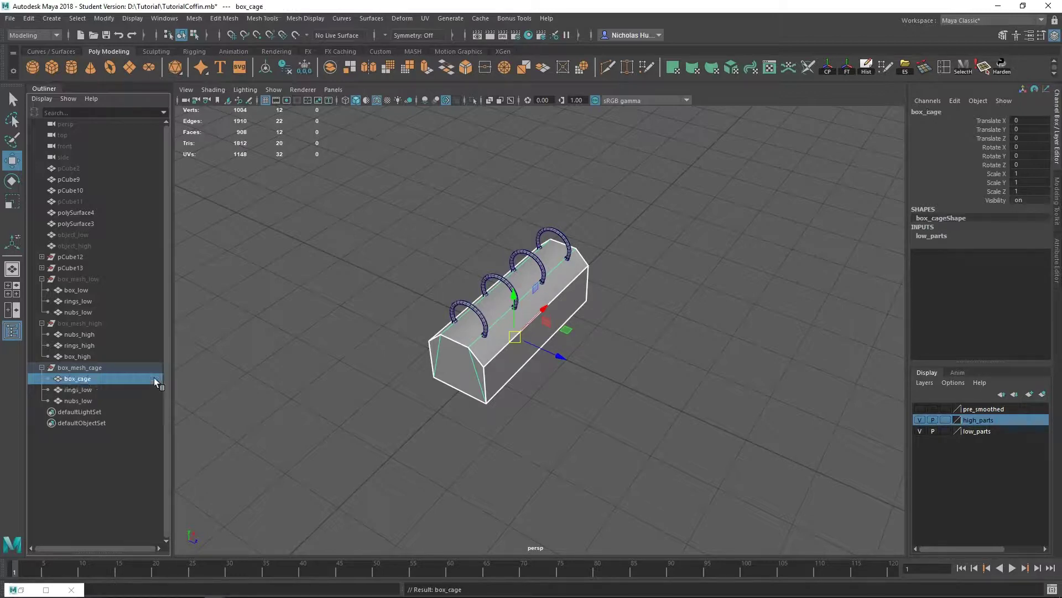
double_click(83, 390)
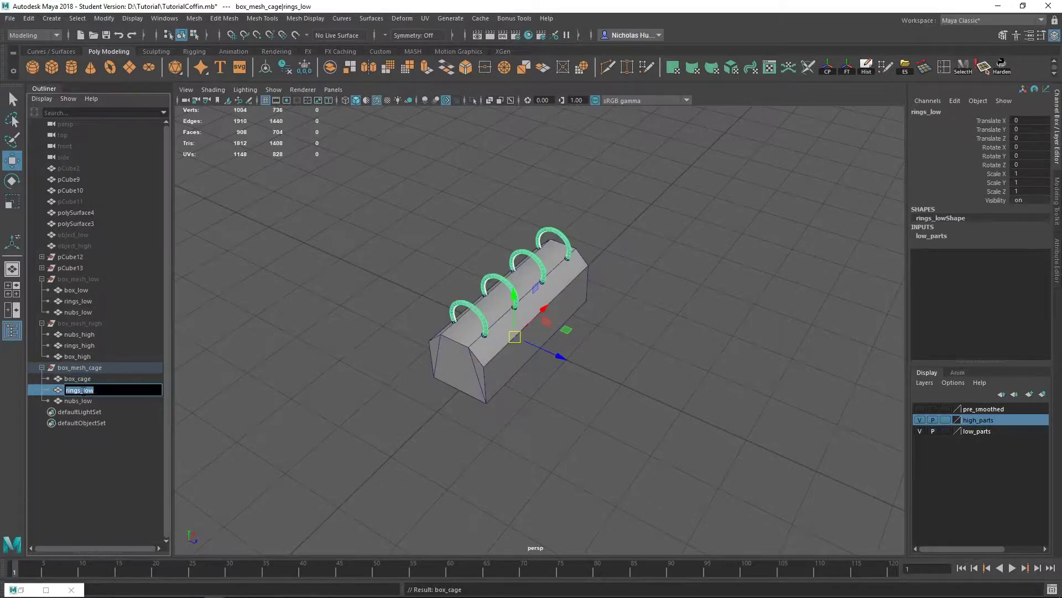
double_click(103, 402)
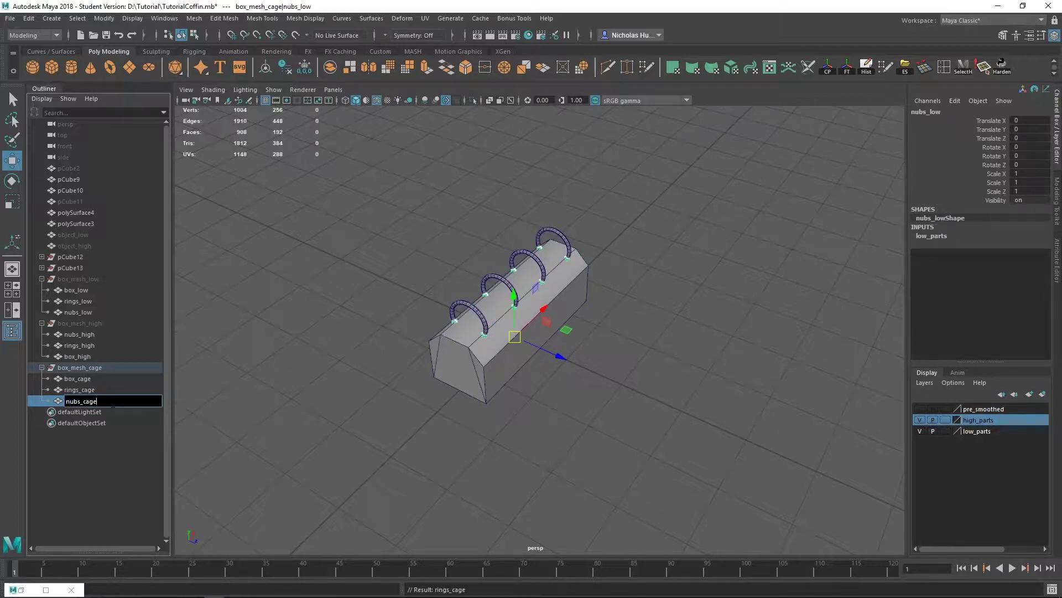
key("Return")
left_click(311, 348)
- Try to enter vertex mode with the whole box_mesh_cage group selected
left_click(87, 360)
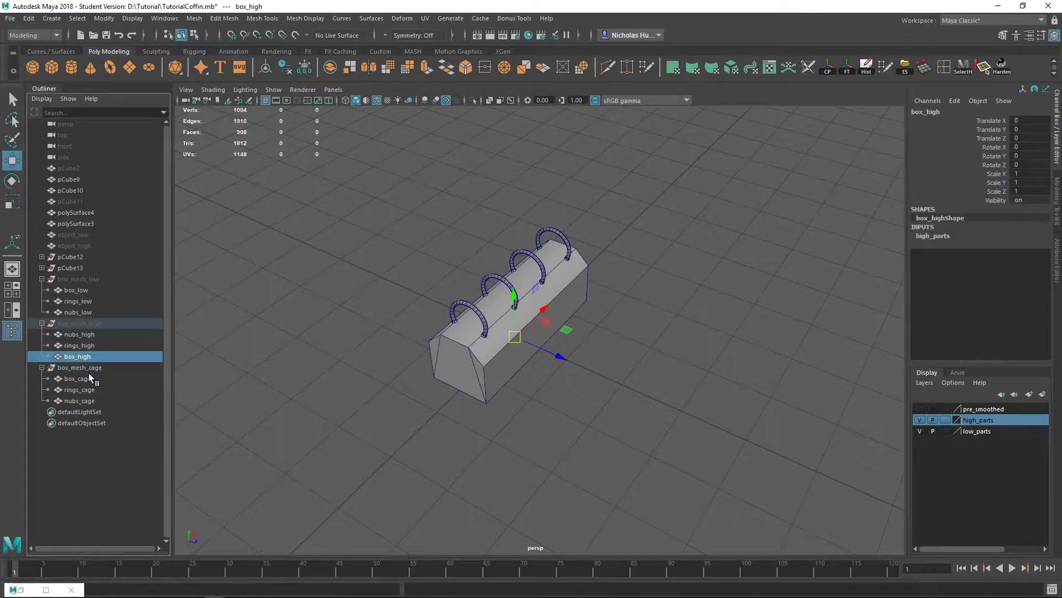
left_click(88, 369)
left_click_drag(409, 352, 369, 337, "alt")
right_click_drag(370, 336, 557, 410, "alt")
left_click_drag(557, 410, 595, 270, "alt")
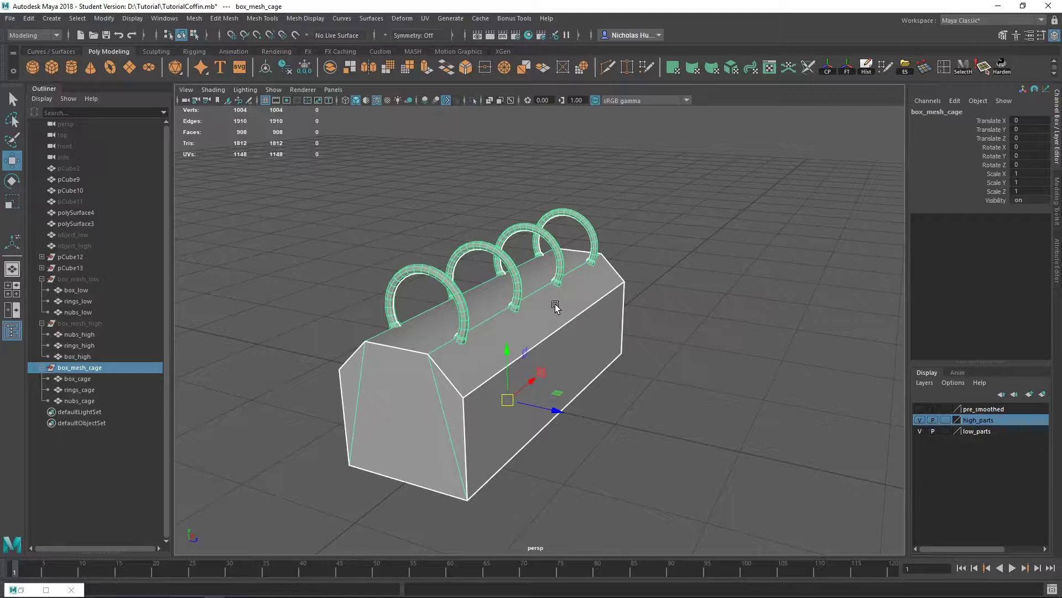
right_click_drag(550, 282, 507, 281)
left_click_drag(593, 350, 577, 368, "alt")
left_click(203, 369)
- Try to edit the vertices of box_cage, rings_cage and nubs_cage together
left_click(90, 380)
left_click(87, 400, "shift")
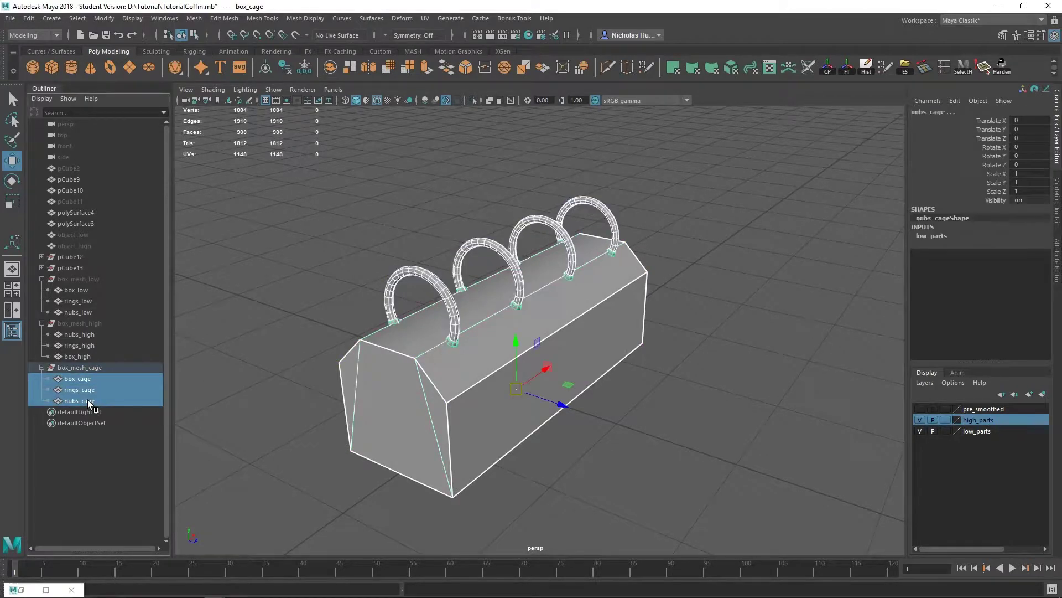
right_click(489, 350)
right_click_drag(480, 266, 442, 281)
left_click(454, 308)
mouse_move(477, 330)
left_mouse_down("alt")
mouse_move(463, 332)
mouse_move(480, 345)
left_mouse_up("alt")
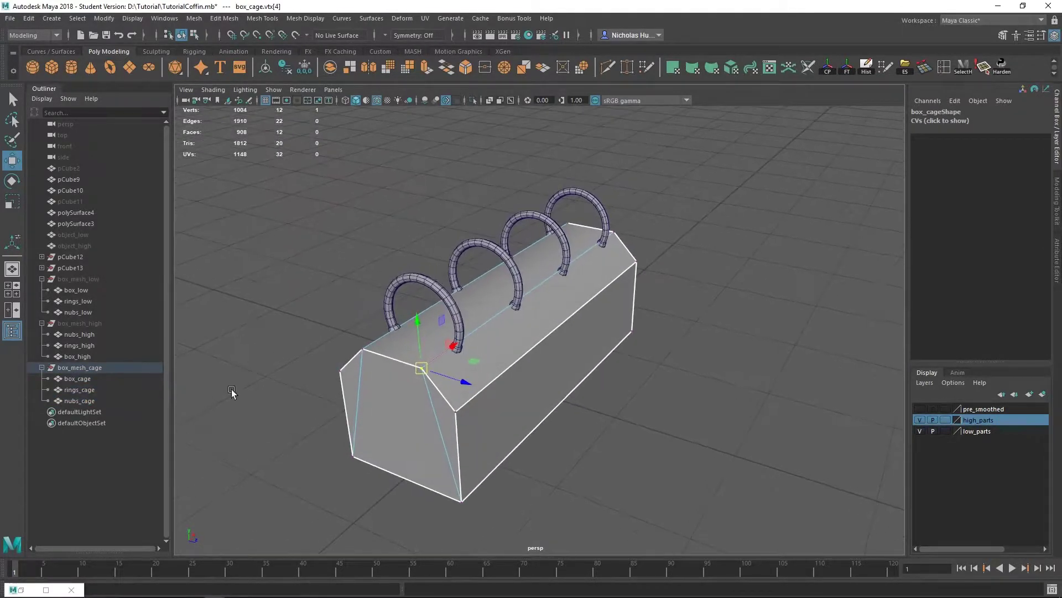
left_click_drag(681, 384, 689, 374, "alt")
key("q")
right_click_drag(568, 322, 622, 265)
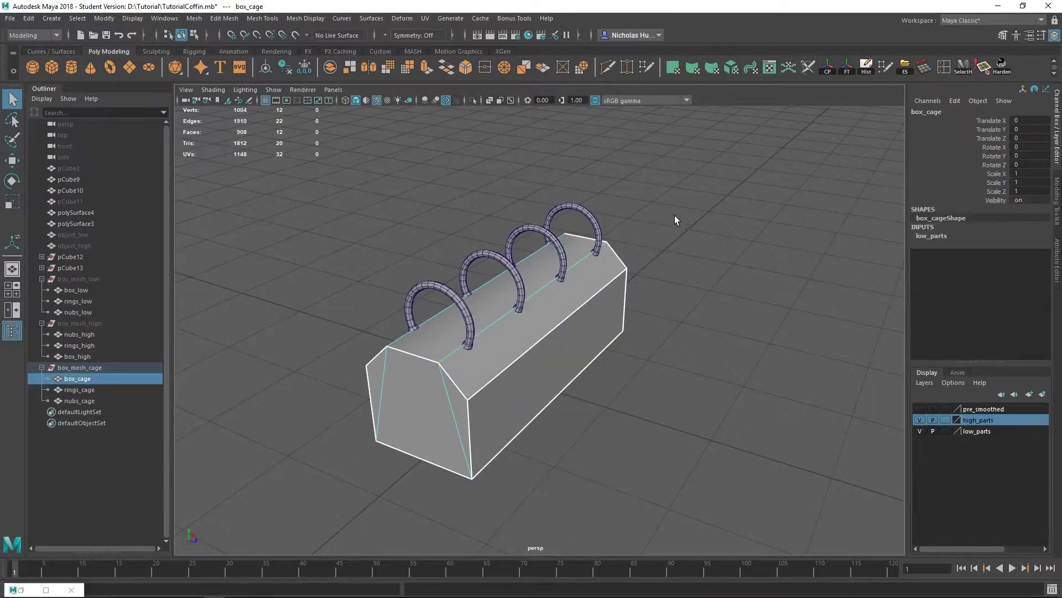
left_click_drag(675, 214, 307, 519)
right_click_drag(509, 312, 465, 281)
left_click_drag(533, 271, 496, 281, "alt")
left_click(243, 397)
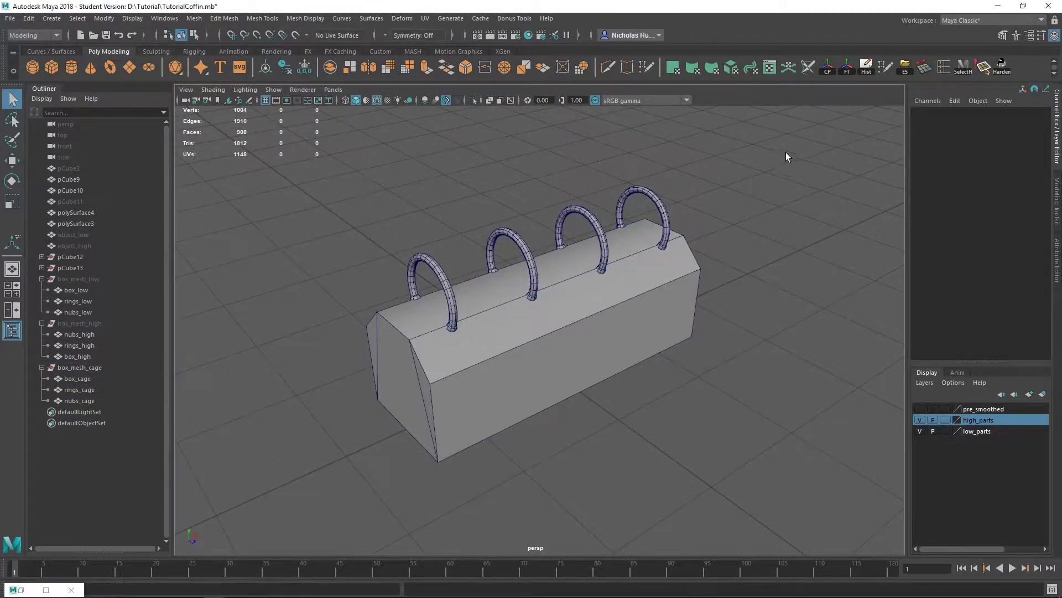
- Select the box, rings and nubs cage meshes, enter multi-component mode and select all their vertices
left_click_drag(786, 153, 298, 504)
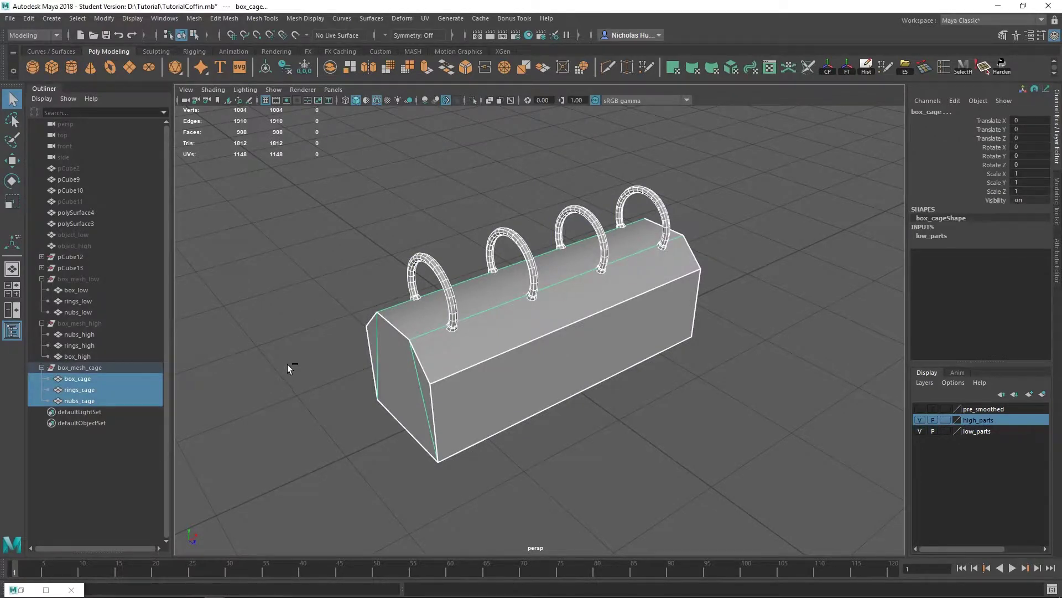
right_click_drag(287, 281, 250, 281)
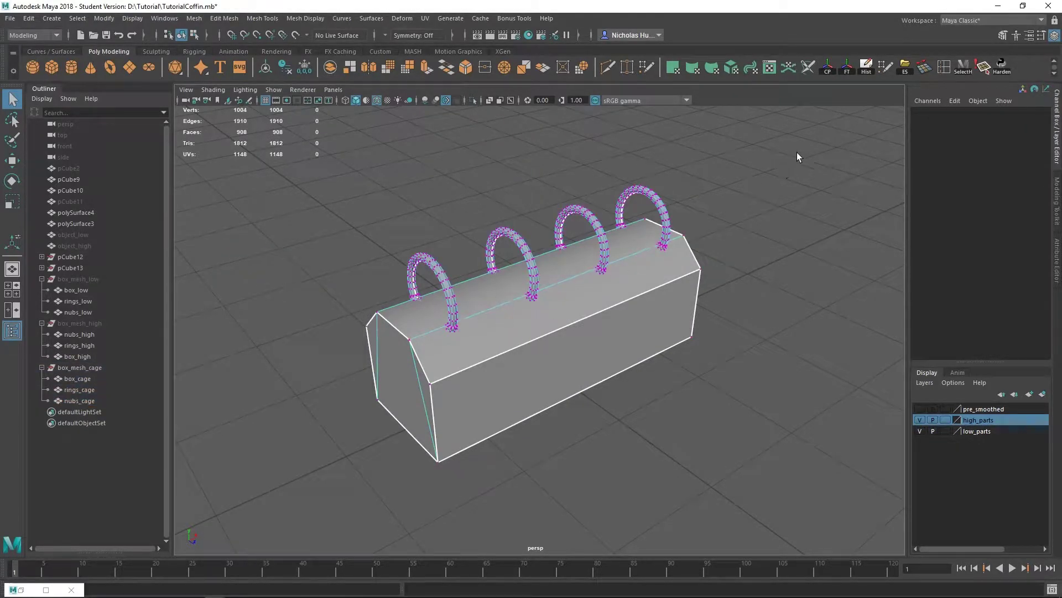
left_click_drag(853, 124, 271, 514)
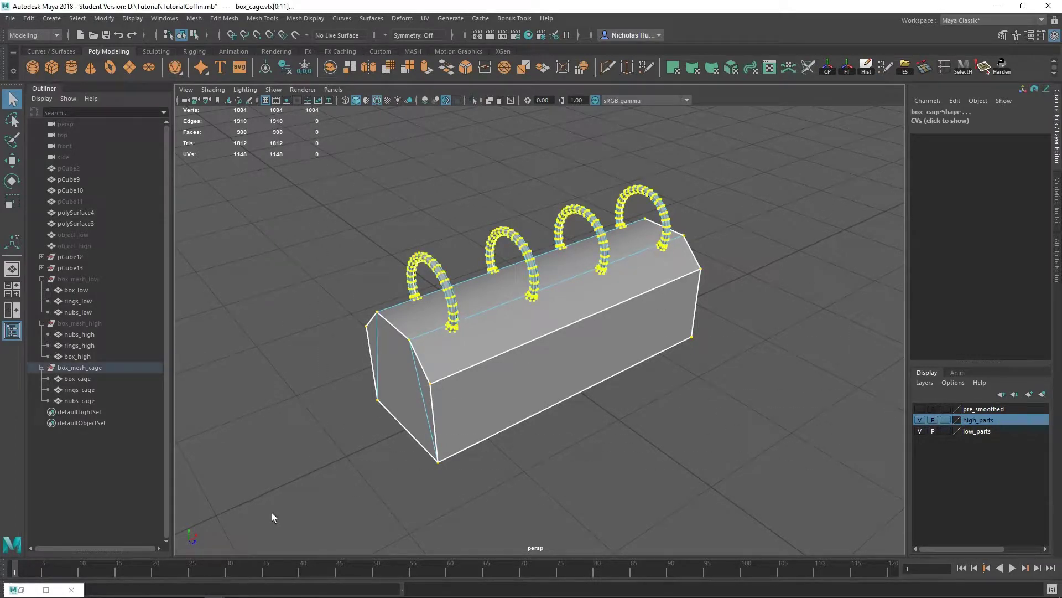
- Open the Move tool's settings and set its axis orientation to Normal
double_click(13, 161)
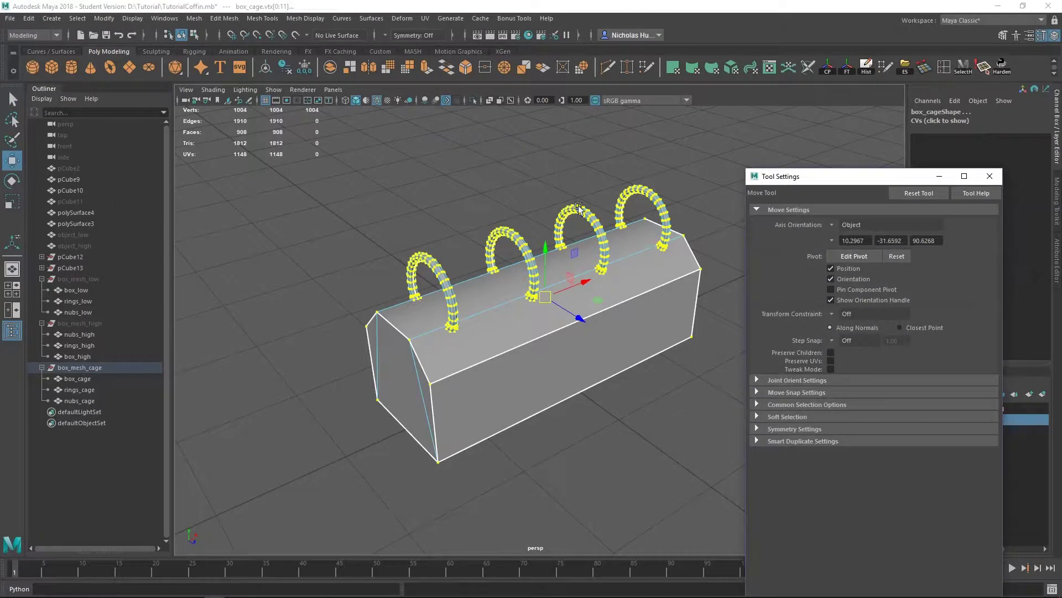
left_click_drag(811, 184, 793, 141)
left_click(816, 182)
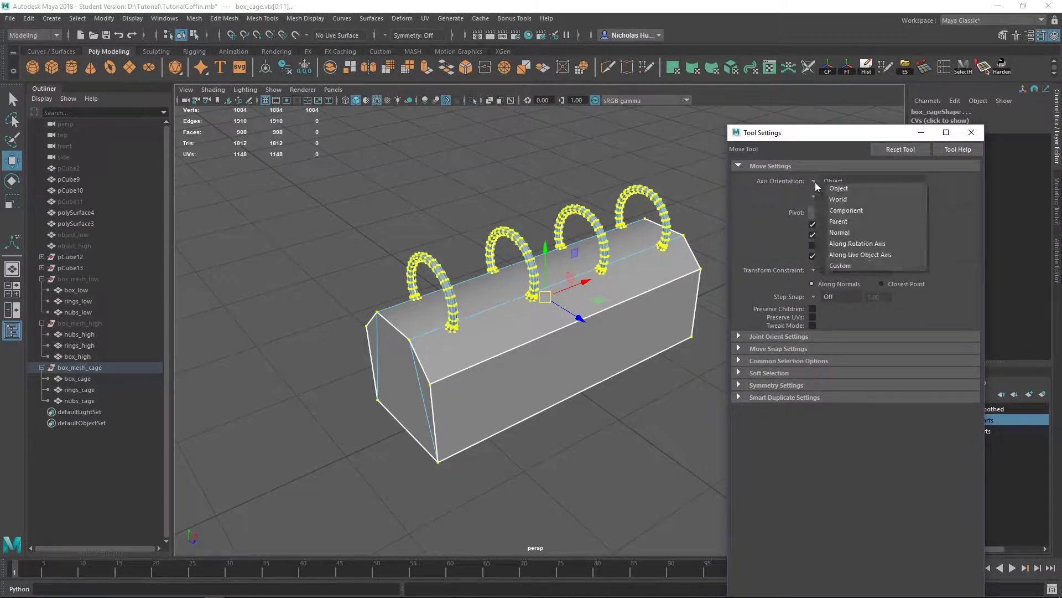
left_click(841, 233)
- Examine the Move tool's U, V and N handles and the selected cage vertices around the box and rings from several angles
right_click_drag(541, 294, 648, 368, "alt")
left_click_drag(648, 368, 479, 327, "alt")
right_click_drag(479, 327, 648, 400, "alt")
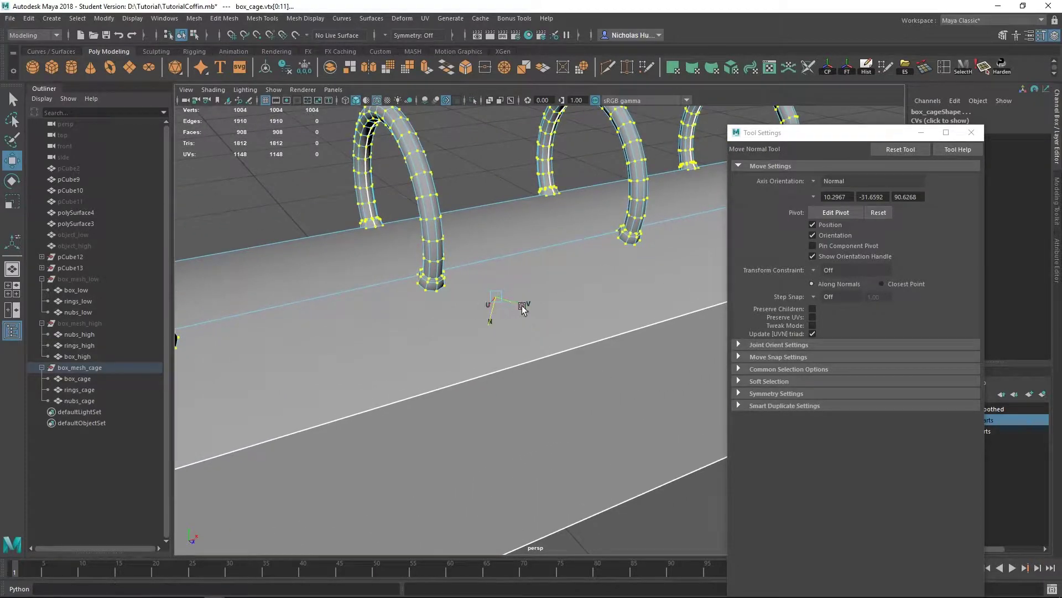
left_click_drag(484, 330, 582, 330, "alt")
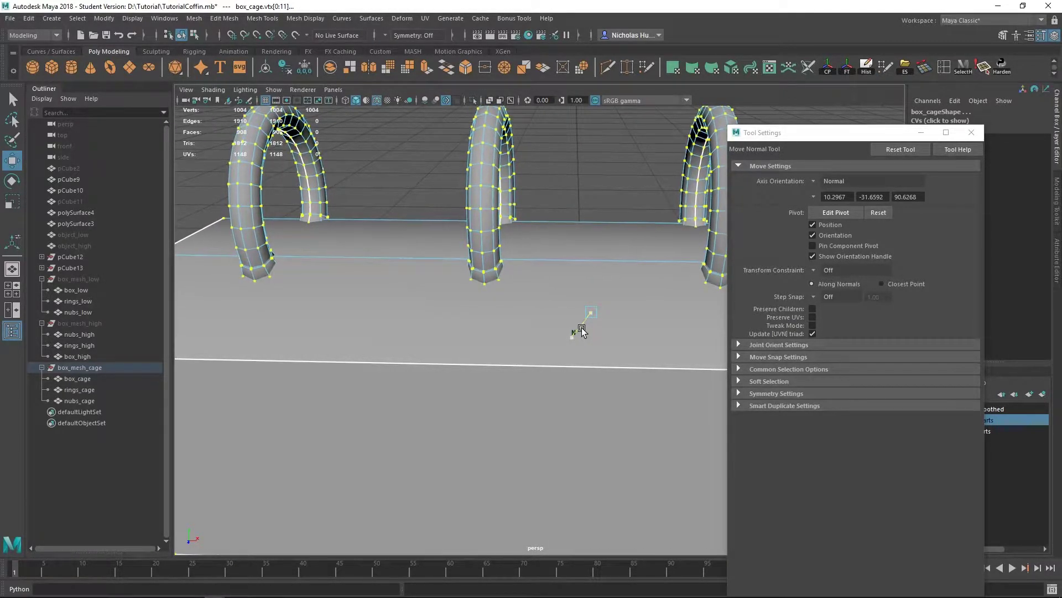
right_click_drag(581, 332, 469, 293, "alt")
left_click_drag(469, 294, 555, 278, "alt")
middle_click_drag(525, 336, 609, 299, "alt")
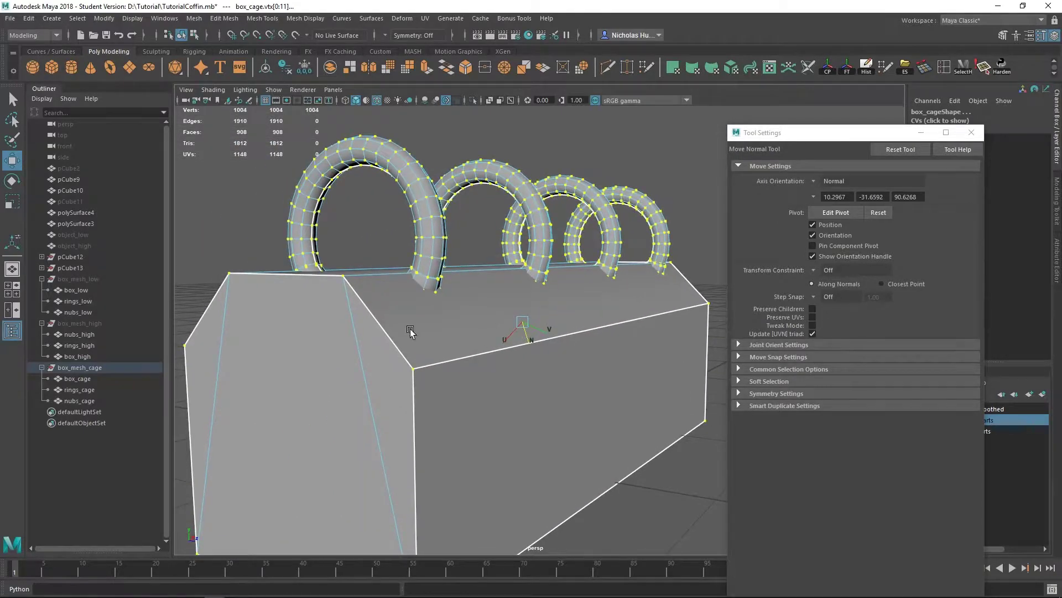
left_click_drag(411, 332, 460, 318, "alt")
right_click_drag(460, 318, 486, 342, "alt")
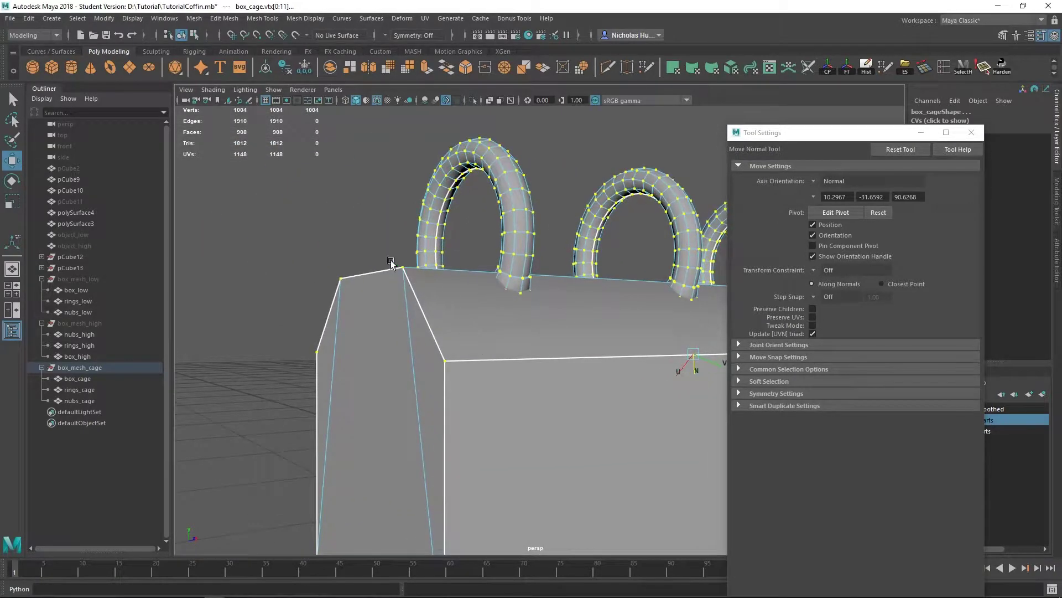
left_click_drag(402, 267, 547, 301, "alt")
right_click_drag(495, 292, 534, 316, "alt")
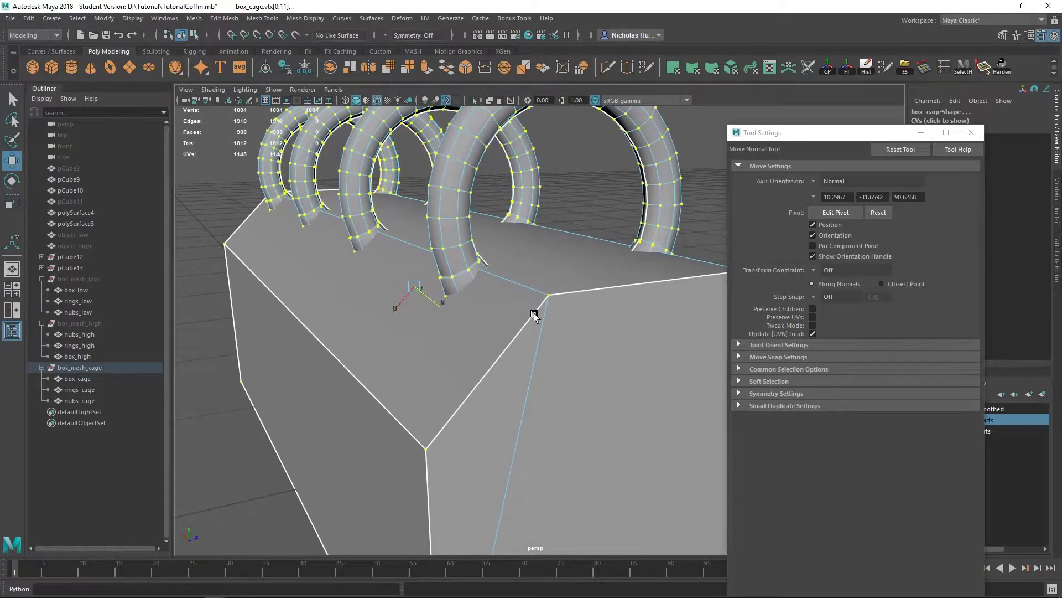
left_click_drag(589, 311, 467, 314, "alt")
middle_click_drag(539, 311, 311, 341, "alt")
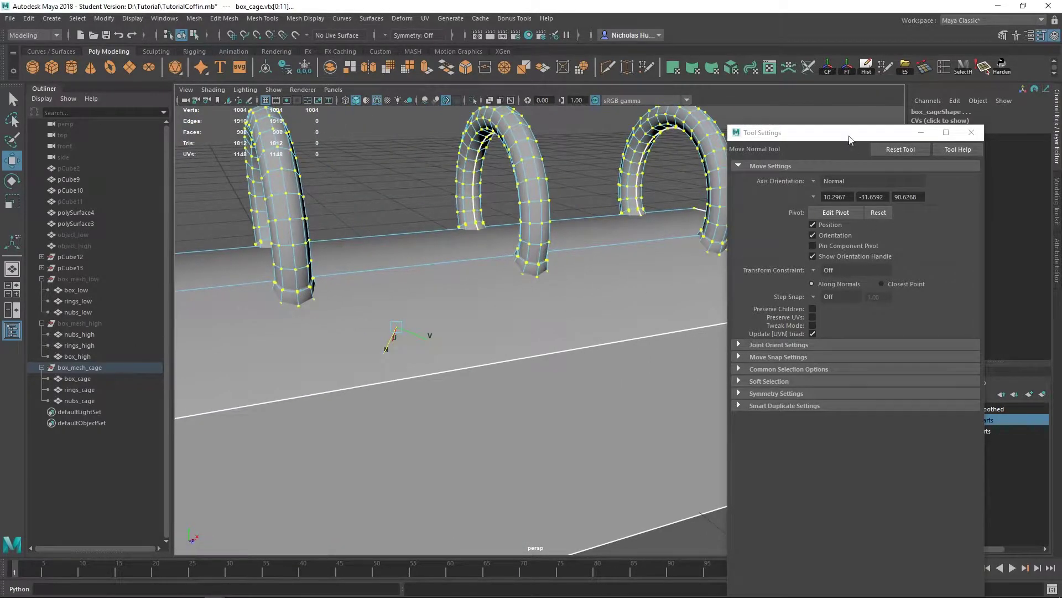
left_click_drag(825, 142, 695, 402)
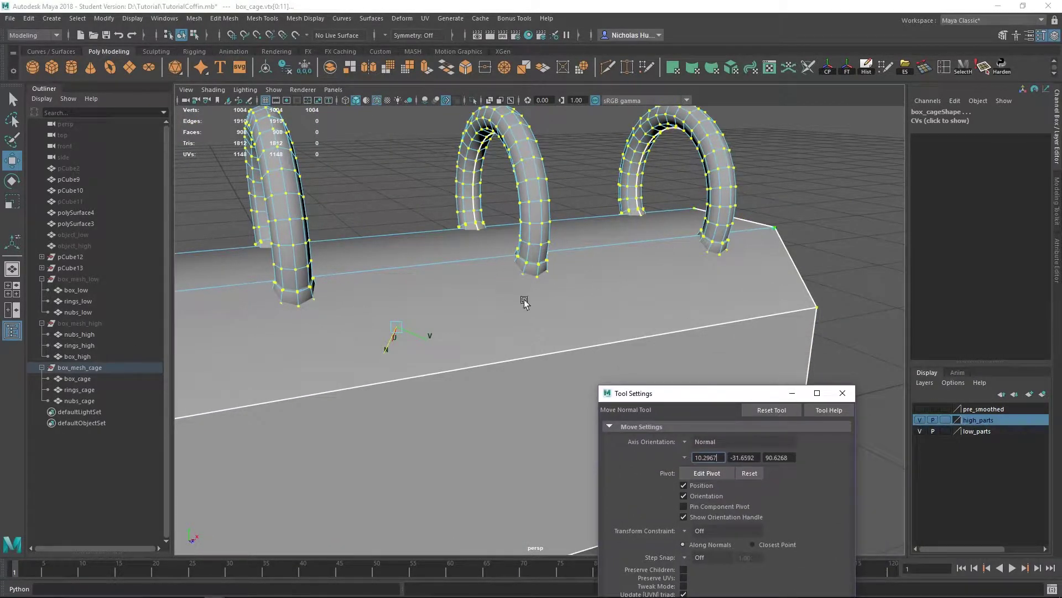
middle_click_drag(390, 319, 718, 289, "alt")
left_click_drag(601, 305, 638, 298, "alt")
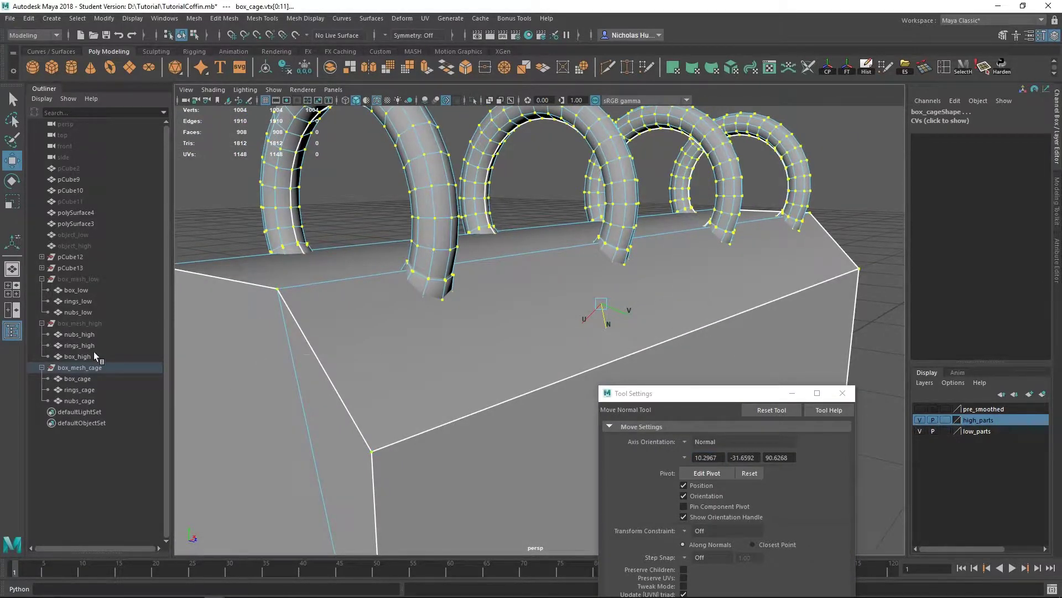
- Unhide the box_mesh_high group to compare the high-poly meshes with the cage around the rings
left_click(78, 323)
key("h")
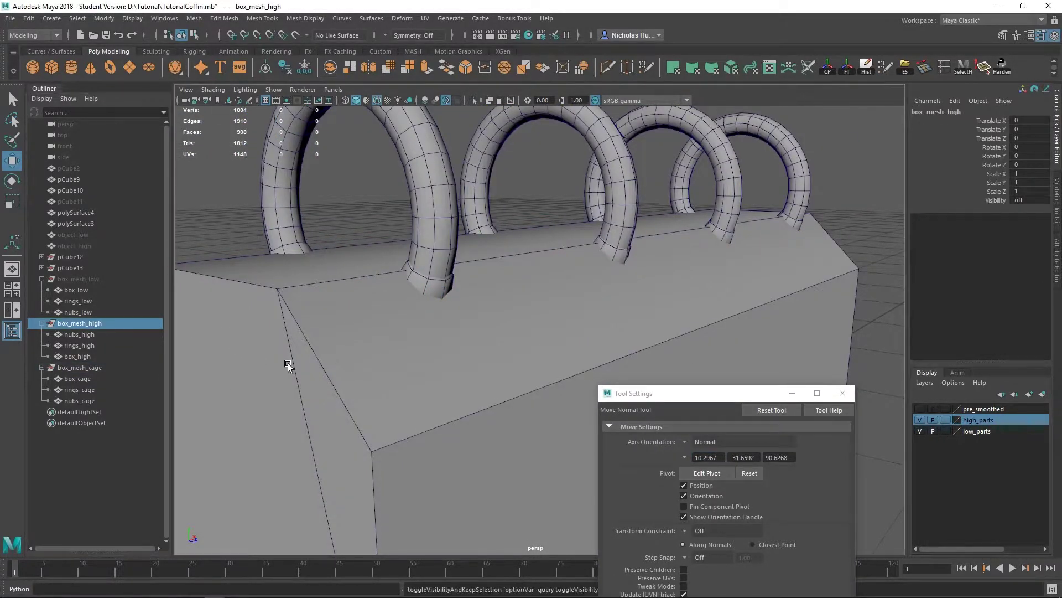
scroll(488, 309, "up", 3)
left_click_drag(584, 262, 449, 355, "alt")
middle_click_drag(449, 355, 372, 358, "alt")
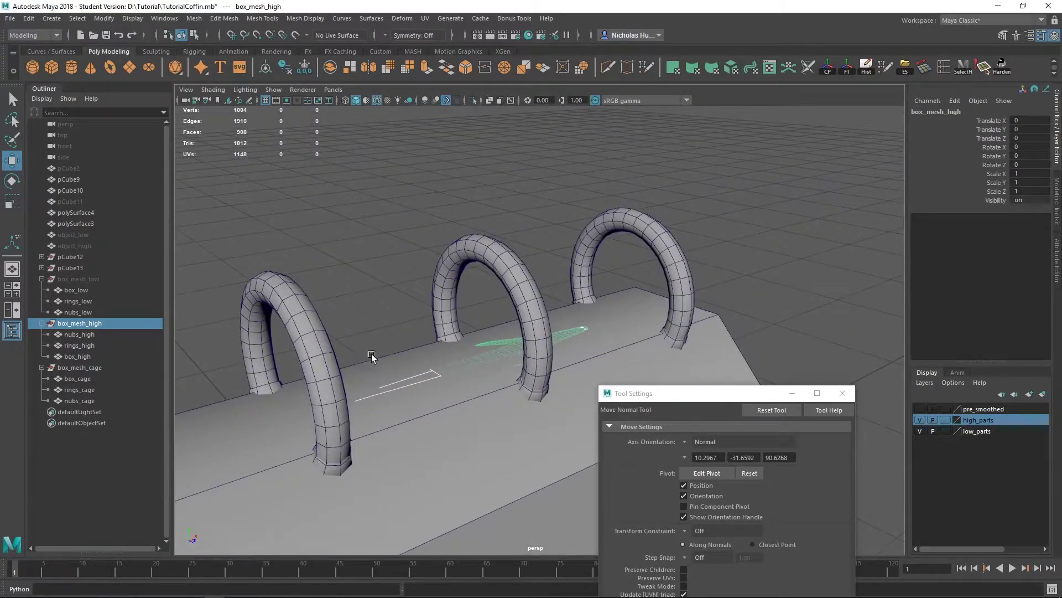
- Select all vertices of the box_cage mesh and push them slightly outward along their normals
right_click_drag(372, 358, 260, 245, "alt")
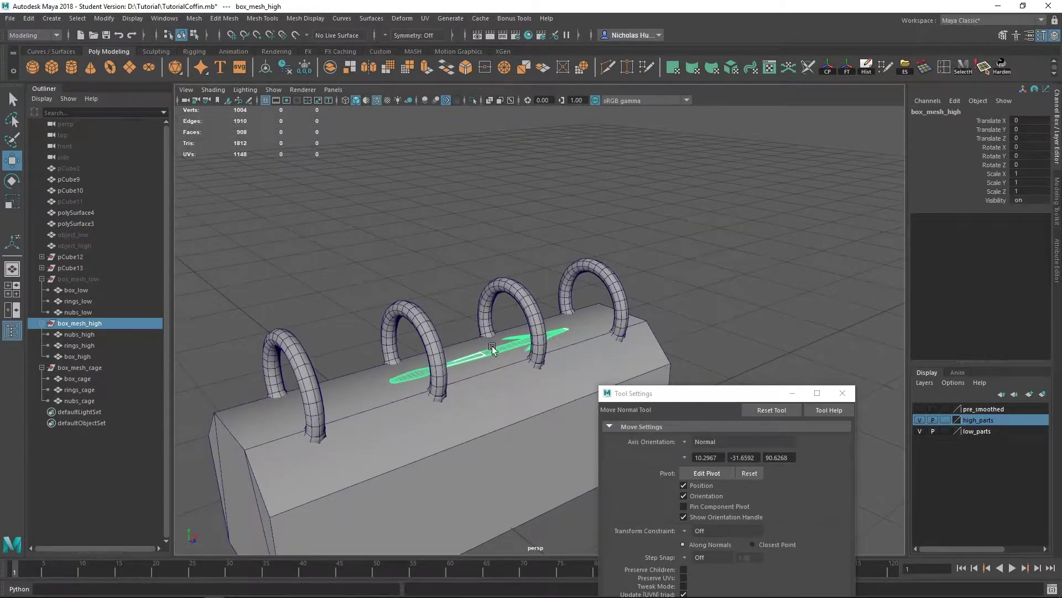
right_click_drag(464, 390, 661, 433, "alt")
left_click_drag(474, 438, 470, 306, "alt")
middle_click_drag(427, 427, 733, 215, "alt")
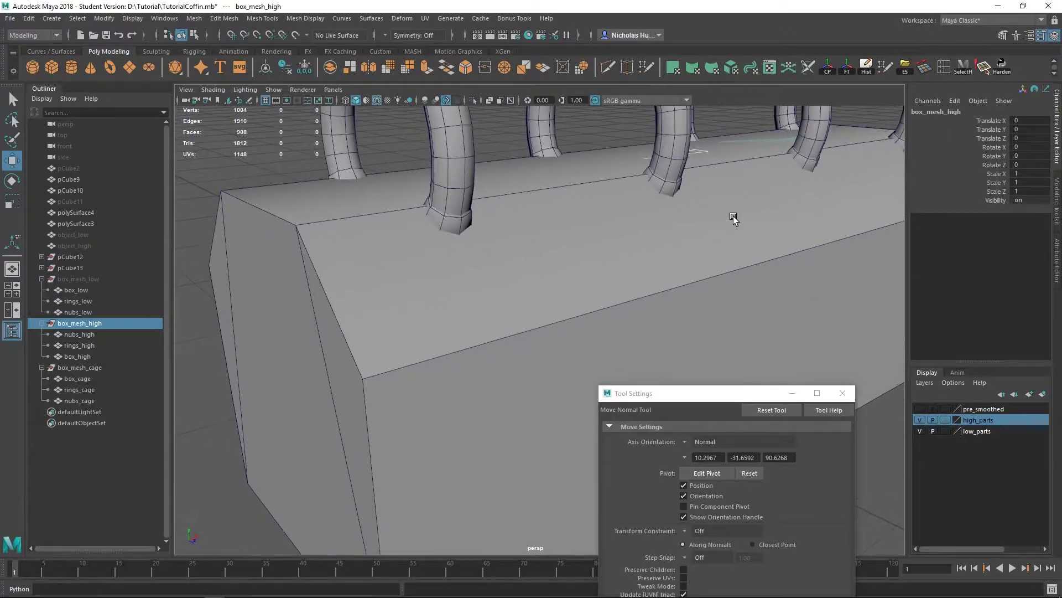
left_click(303, 238)
right_click_drag(458, 302, 288, 225, "alt")
middle_click_drag(460, 303, 415, 283, "alt")
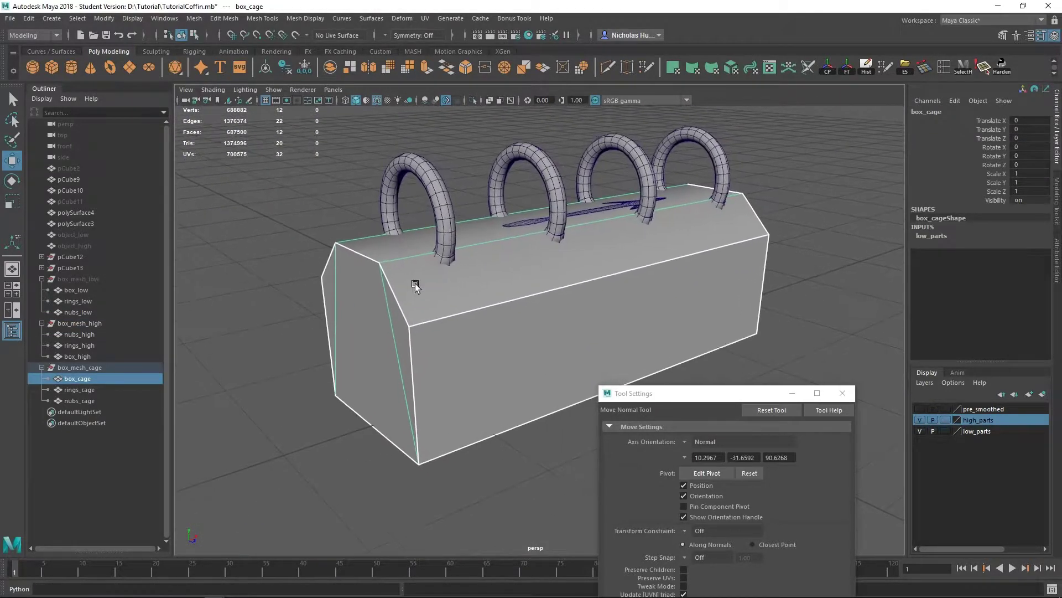
right_click_drag(393, 280, 354, 277)
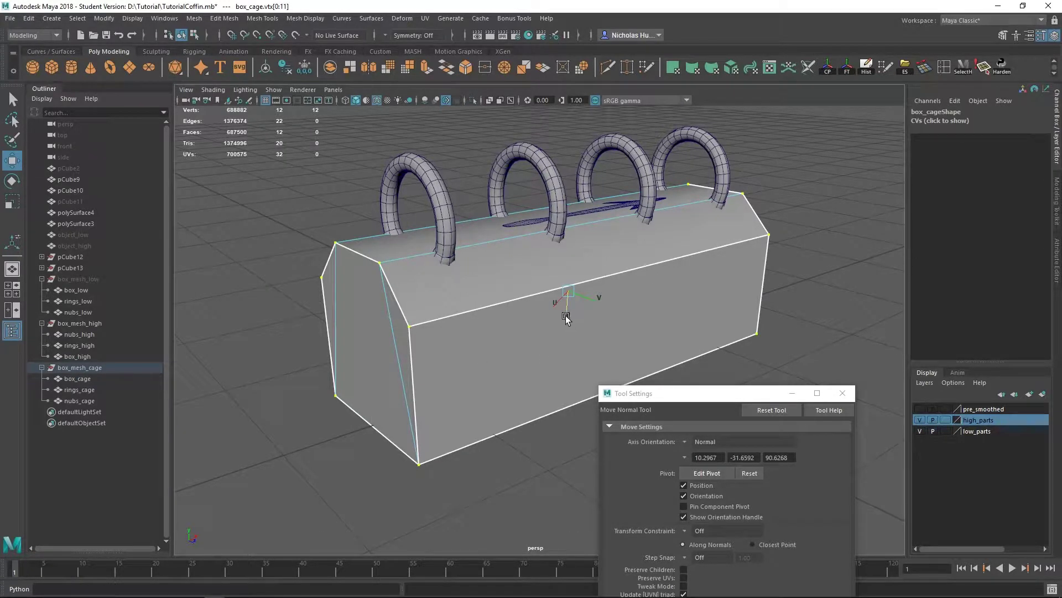
left_click_drag(566, 317, 569, 318)
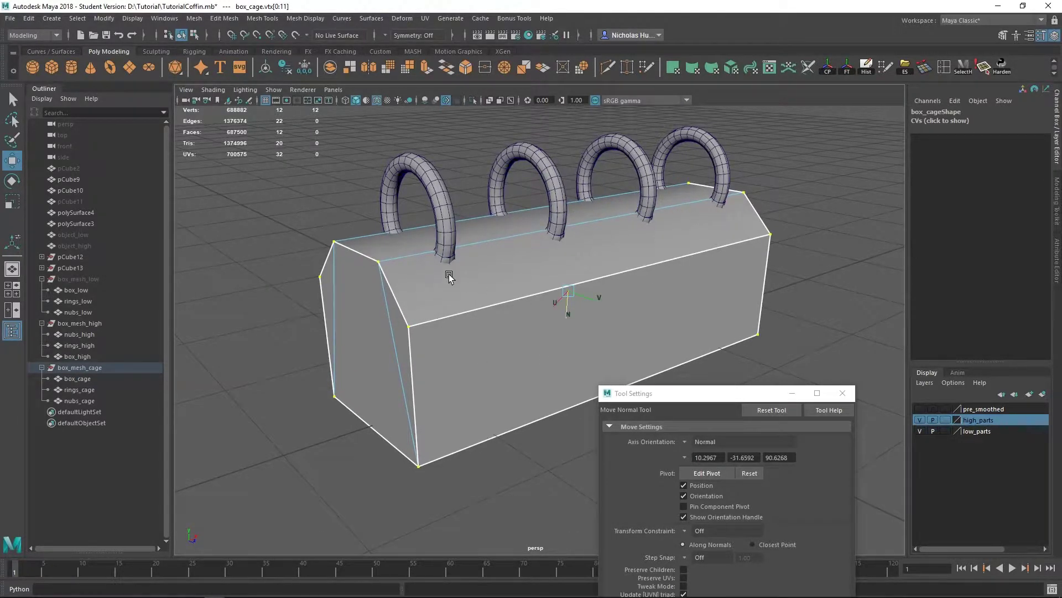
- Leave vertex editing on the box cage and select the rings_cage mesh as an object
middle_click_drag(450, 277, 470, 317, "alt")
right_click_drag(470, 316, 647, 448, "alt")
middle_click_drag(481, 292, 502, 350, "alt")
right_click_drag(502, 350, 464, 271, "alt")
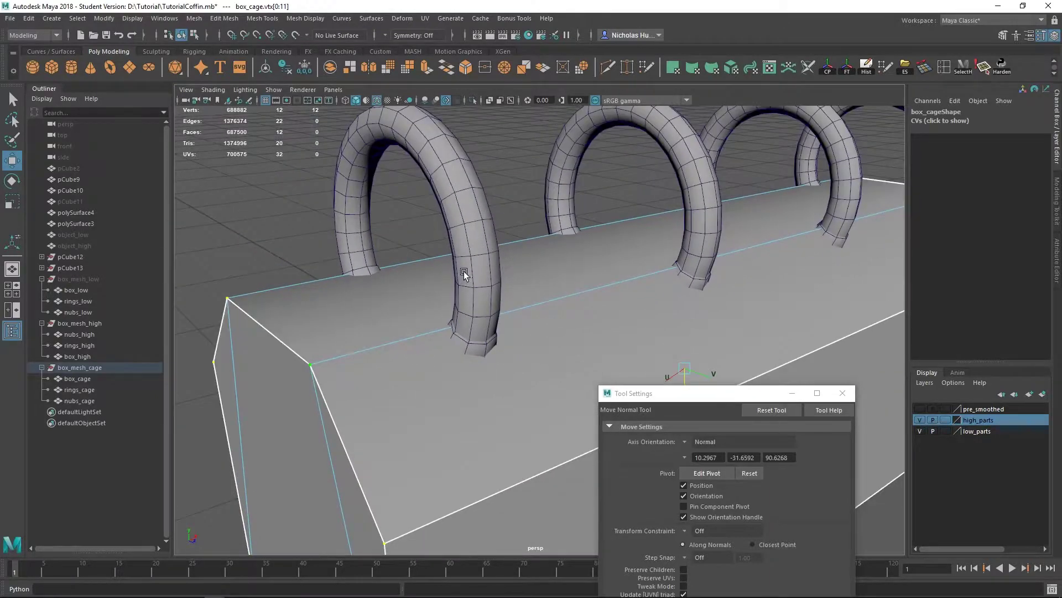
left_click_drag(464, 271, 507, 219, "alt")
right_click_drag(487, 197, 498, 185)
left_click(498, 185)
left_click_drag(518, 352, 496, 337, "alt")
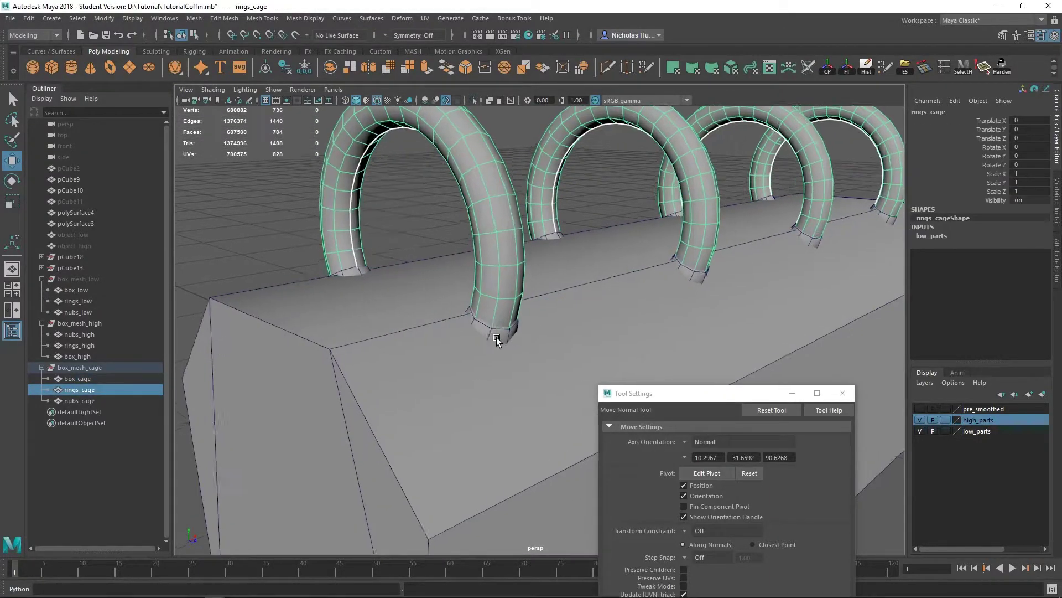
- Select all vertices of rings_cage and pull them inward along their normals so the cage sits closer around the rings
right_click_drag(496, 336, 584, 415, "alt")
left_click_drag(550, 316, 540, 313, "alt")
right_click_drag(540, 313, 224, 474, "alt")
left_click_drag(416, 297, 408, 324, "alt")
right_click_drag(361, 282, 315, 278)
key("ctrl+shift+a")
scroll(396, 304, "down", 8)
scroll(483, 327, "up", 5)
scroll(481, 335, "up", 2)
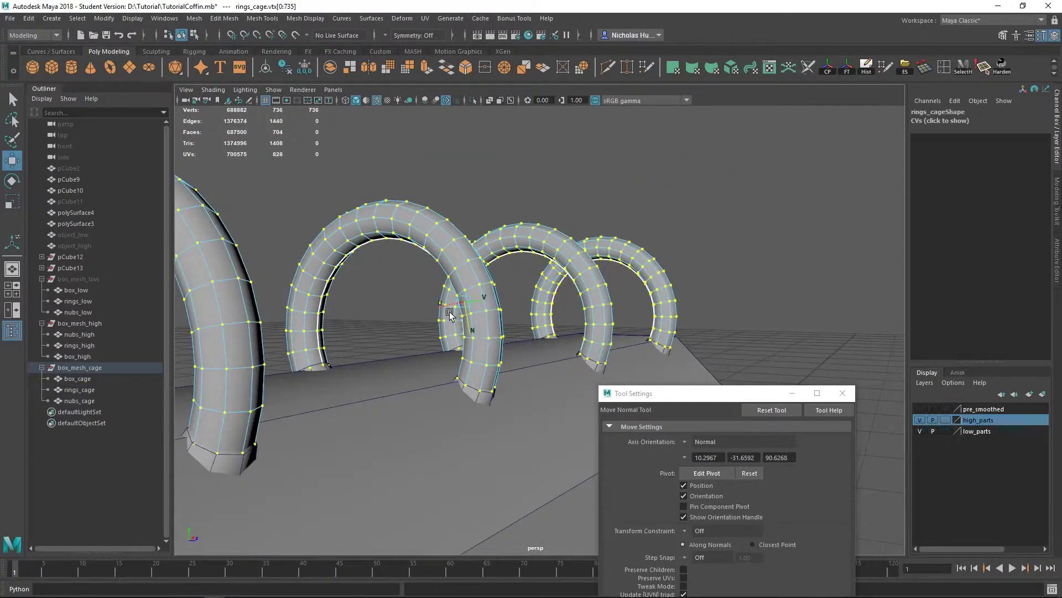
right_click_drag(450, 315, 614, 447, "alt")
middle_click_drag(490, 358, 530, 371, "alt")
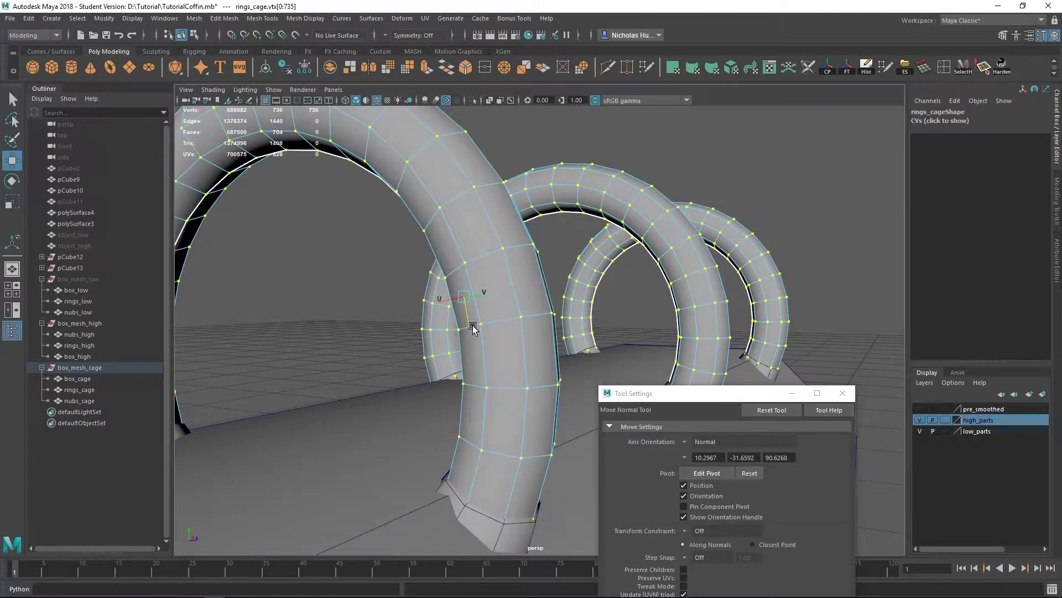
left_click_drag(465, 323, 467, 311)
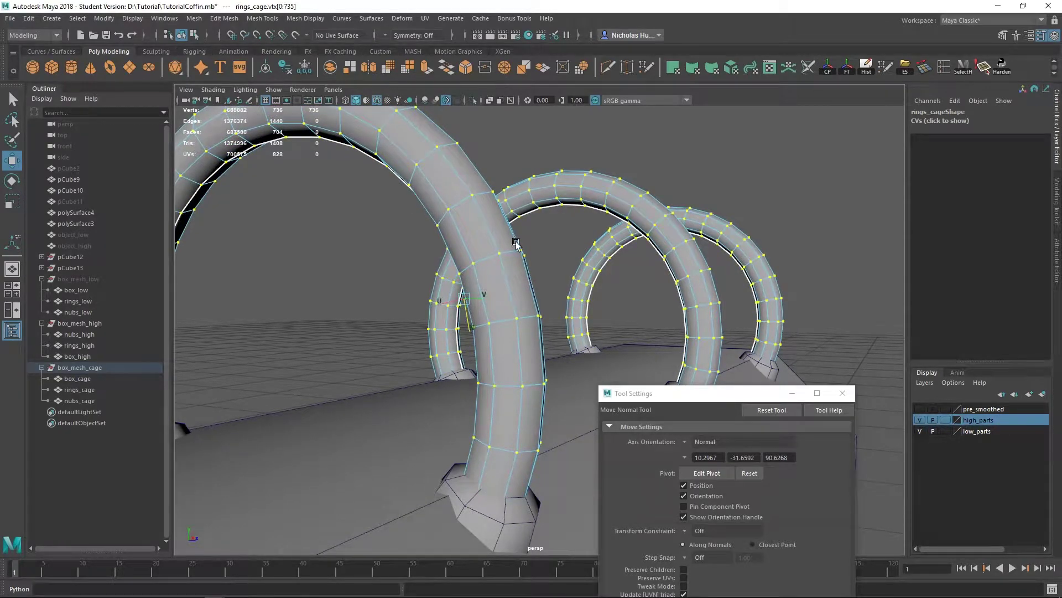
- Inspect the rings cage around the arches, and undo the test move of a single vertex along its normal
left_click_drag(516, 243, 457, 225, "alt")
middle_click_drag(458, 225, 500, 282, "alt")
left_click_drag(500, 282, 339, 321, "alt")
middle_click_drag(339, 320, 370, 318, "alt")
right_click_drag(369, 319, 373, 279, "alt")
right_click_drag(353, 241, 408, 243, "alt")
middle_click_drag(408, 243, 449, 275, "alt")
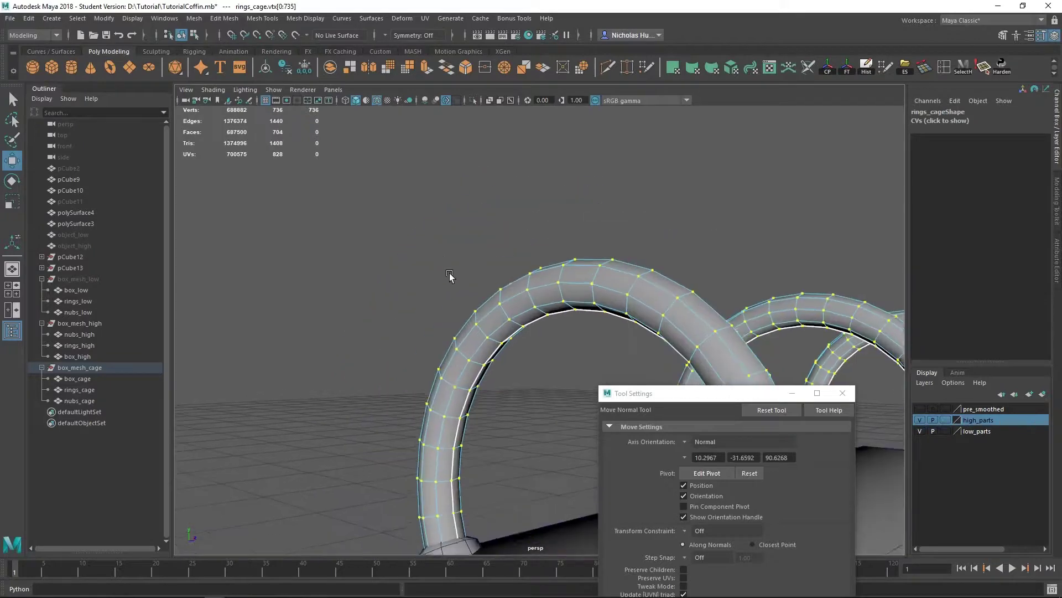
right_click_drag(449, 275, 492, 302, "alt")
left_click_drag(443, 321, 492, 285, "alt")
key("ctrl+z")
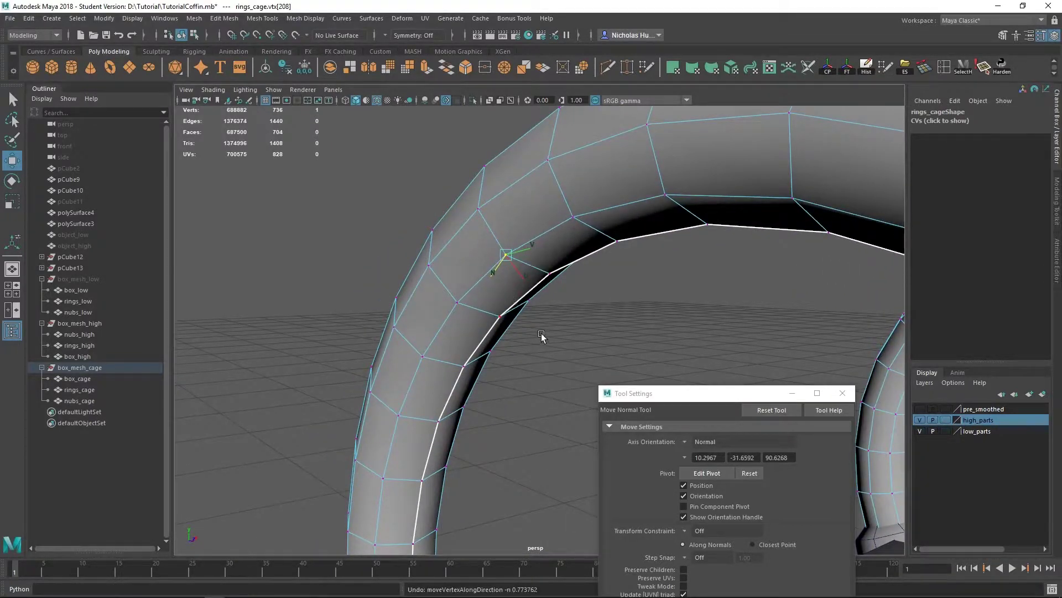
- Set the Move tool's axis orientation back to Object
right_click_drag(541, 334, 458, 263, "alt")
left_click_drag(458, 263, 369, 215, "alt")
left_click_drag(655, 395, 466, 156)
middle_click_drag(350, 217, 409, 255, "alt")
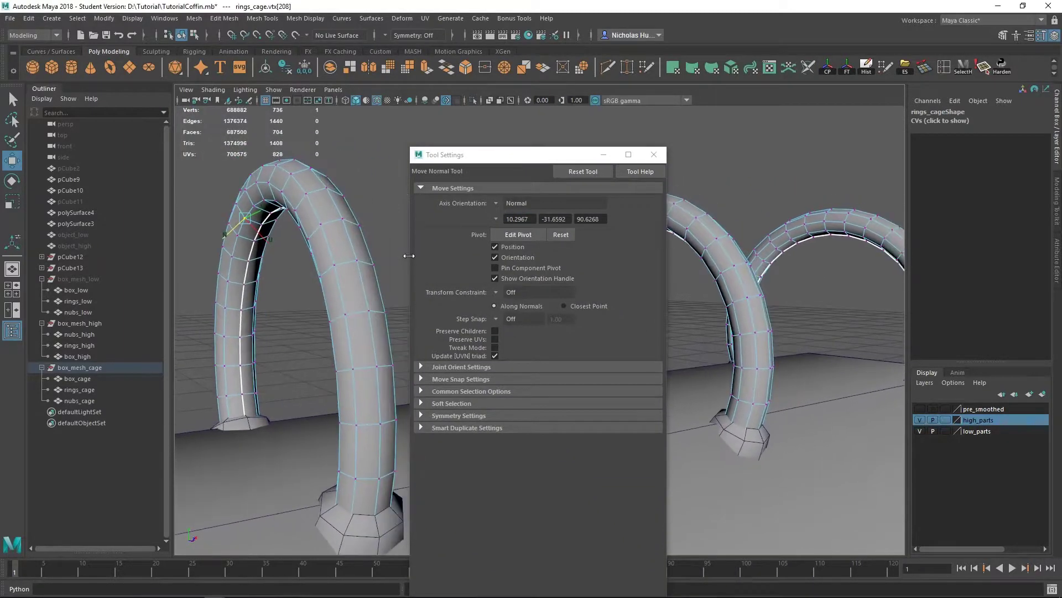
left_click(497, 203)
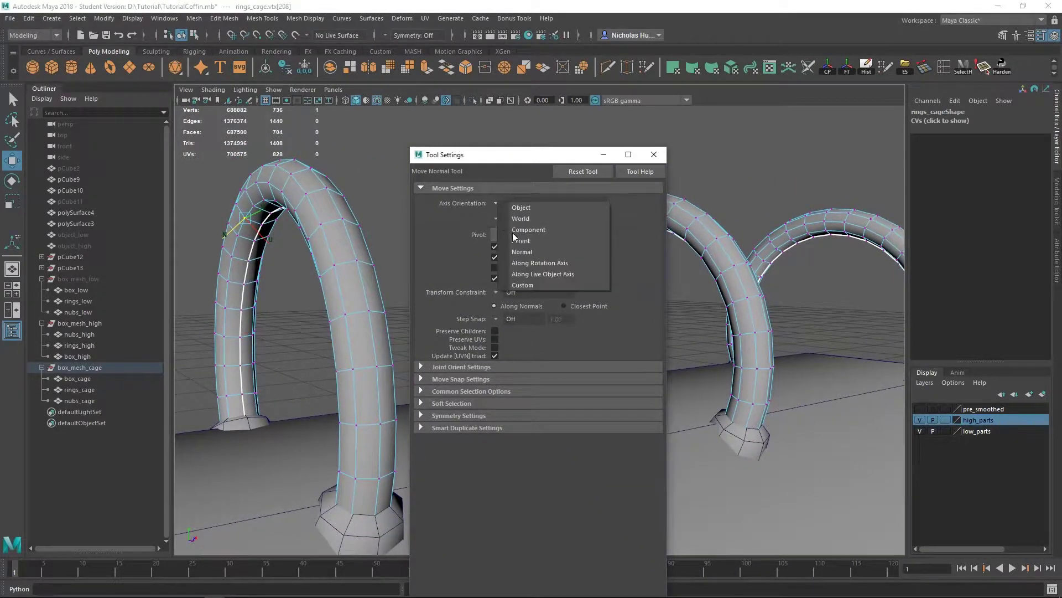
left_click(531, 209)
left_click_drag(346, 251, 296, 279, "alt")
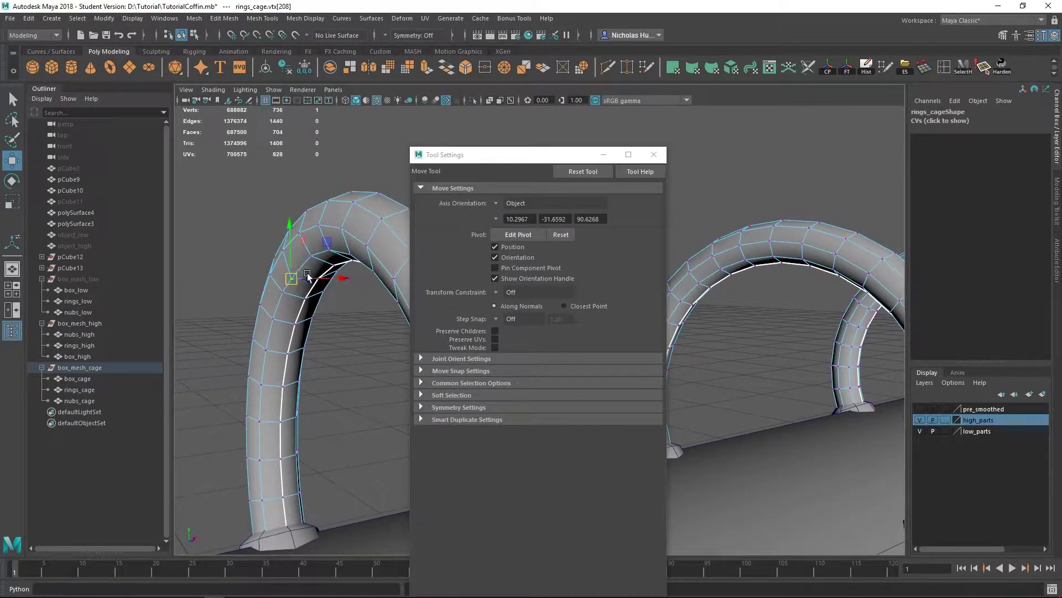
left_click(496, 206)
left_click(536, 242)
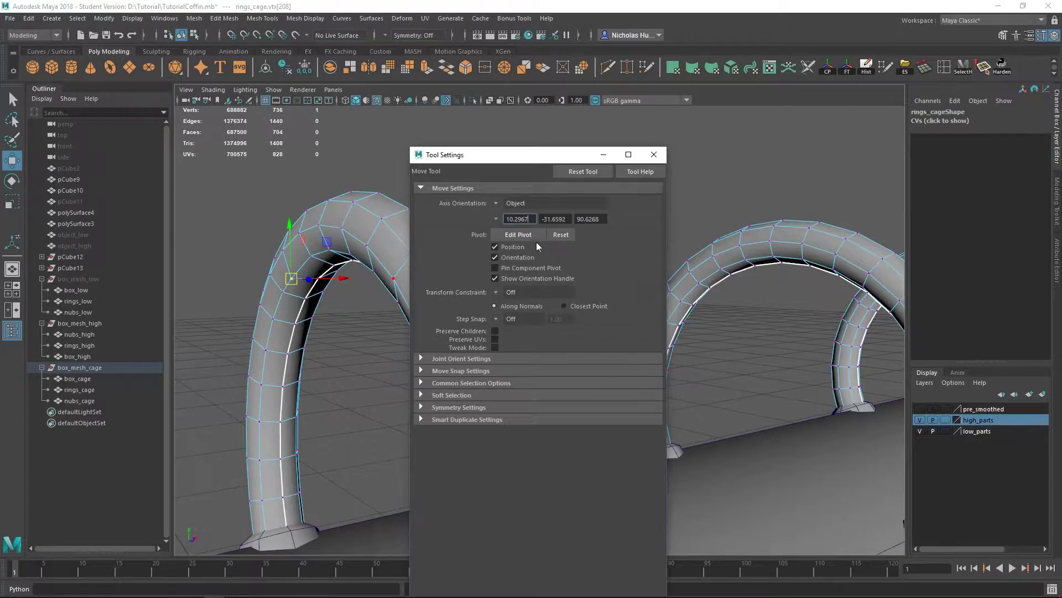
left_click(507, 206)
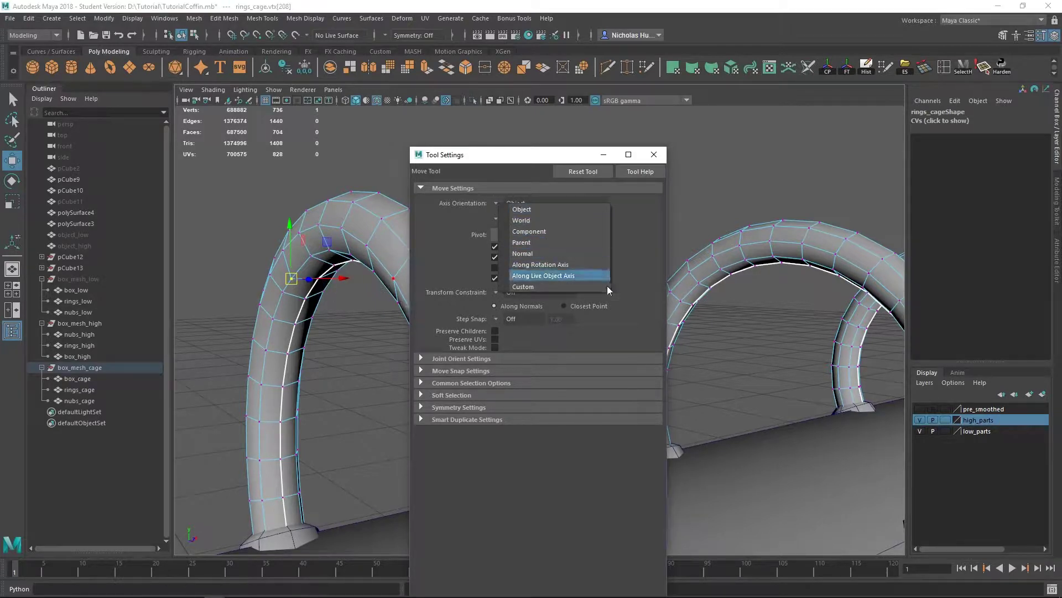
left_click(548, 151)
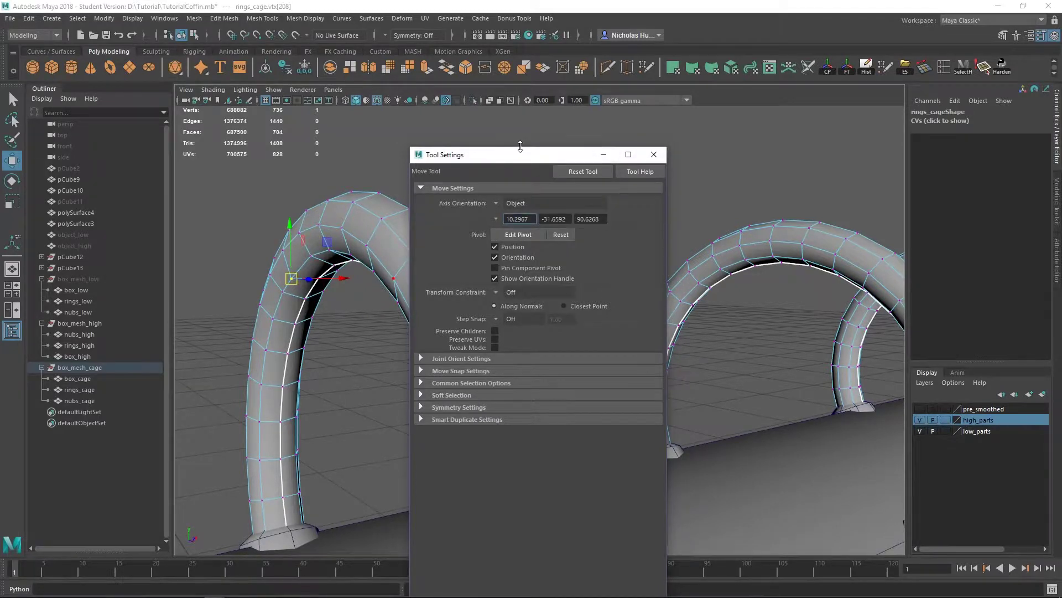
left_click_drag(510, 159, 671, 146)
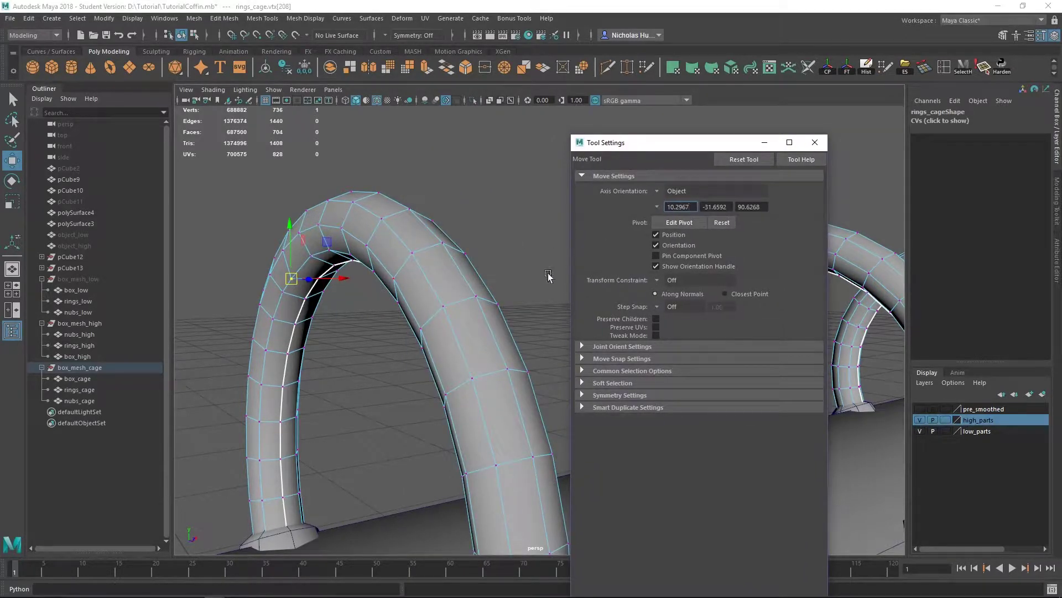
left_click_drag(377, 338, 409, 341, "alt")
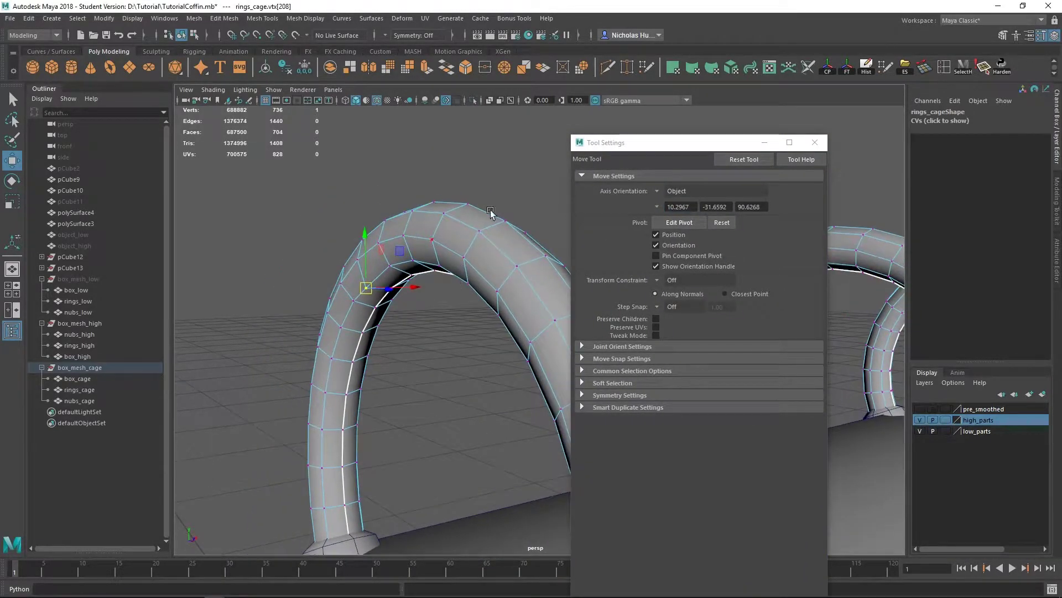
scroll(437, 309, "down", 5)
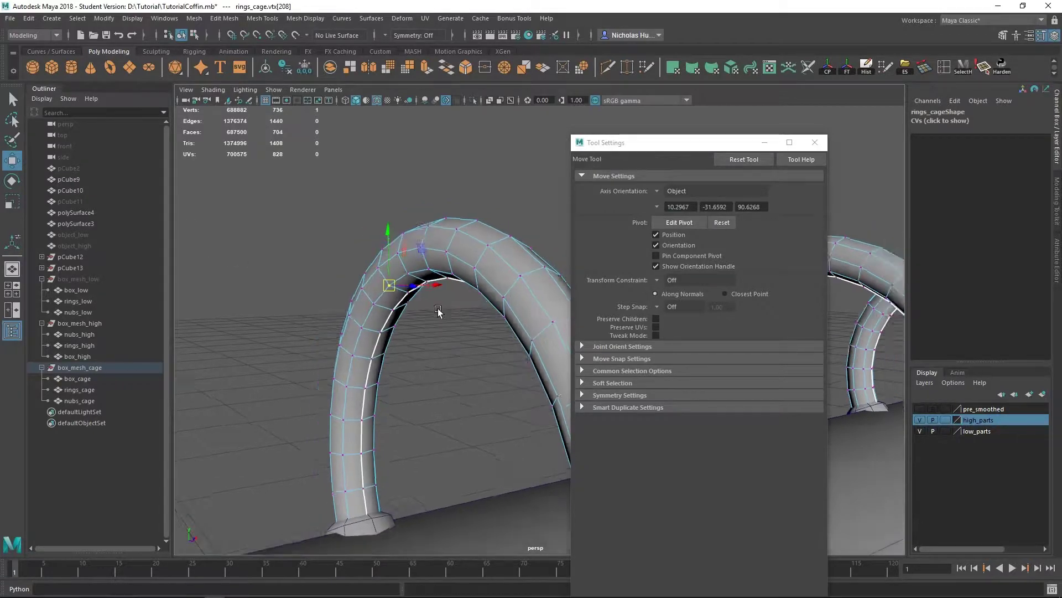
- Minimize the Move tool's settings, return the rings cage to object mode and check the selection of the box_mesh_cage group
left_click(764, 143)
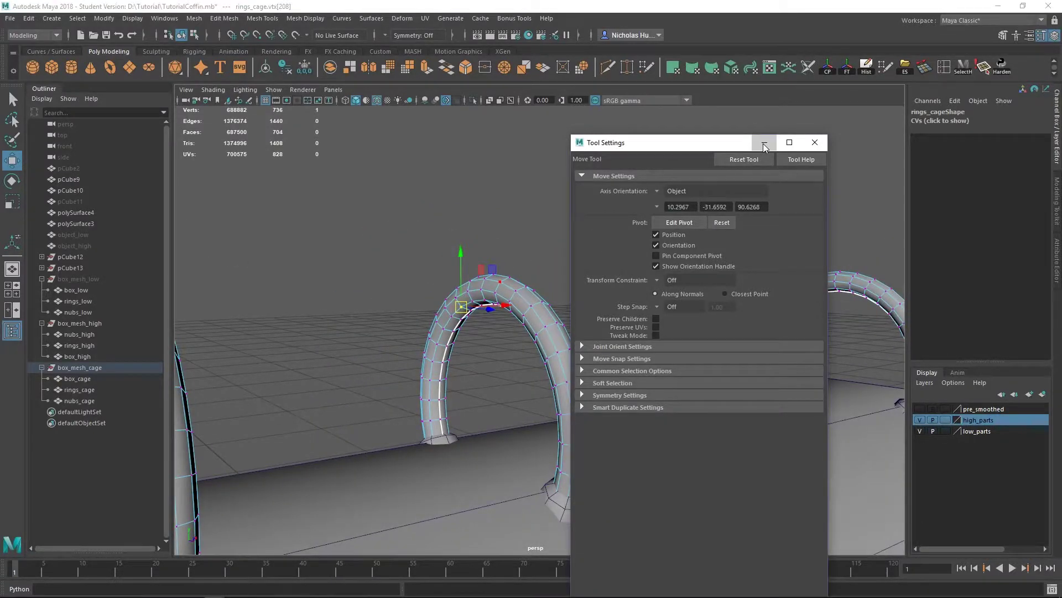
right_click_drag(651, 370, 403, 301, "alt")
middle_click_drag(403, 301, 394, 244, "alt")
scroll(404, 340, "down", 1)
key("q")
left_click_drag(404, 342, 470, 343, "alt")
right_click_drag(539, 285, 587, 288)
left_click(77, 368)
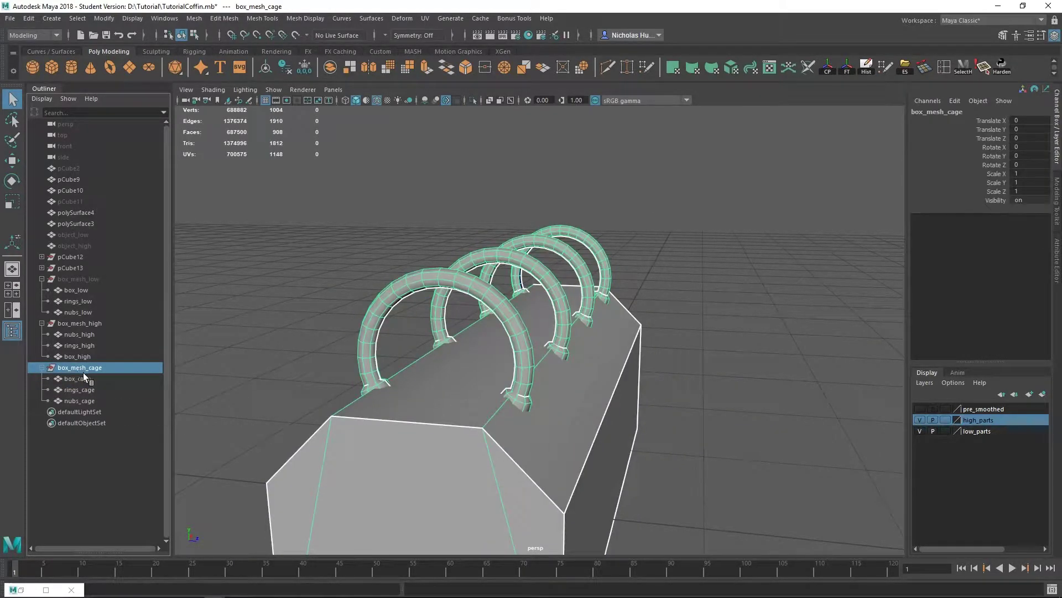
left_click(294, 335)
- Hide the high_parts layer and freeze the transformations of the box, rings and nubs cage meshes
left_click_drag(389, 330, 705, 324, "alt")
scroll(706, 325, "down", 4)
left_click_drag(769, 196, 261, 569)
left_click(791, 467)
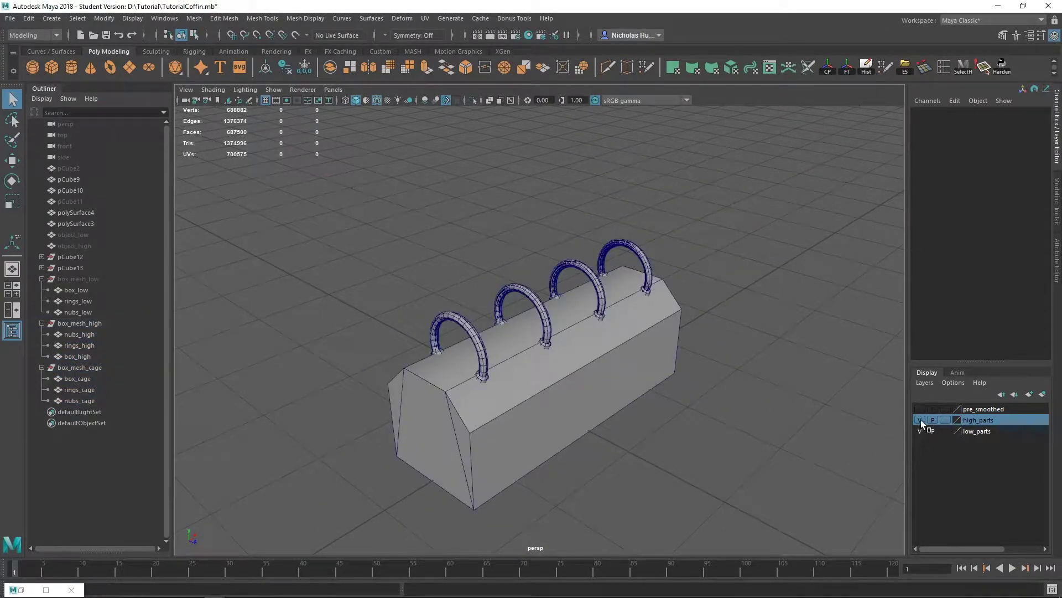
left_click(921, 419)
left_click_drag(765, 200, 193, 516)
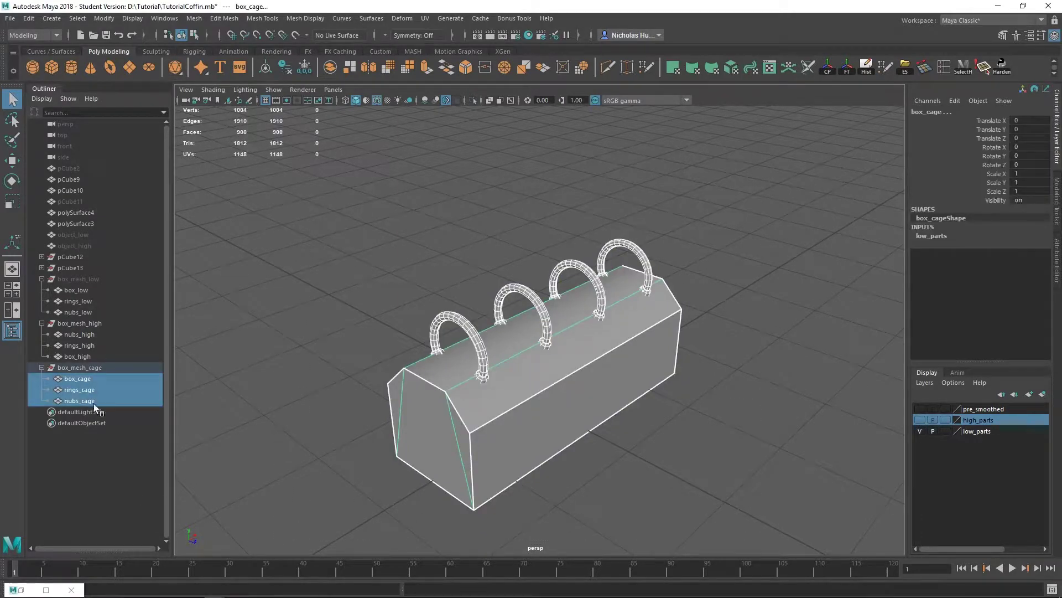
left_click(847, 68)
- Reopen the Move tool's settings, choose Object as the axis orientation and move the settings window clear of the cage
scroll(571, 548, "up", 2)
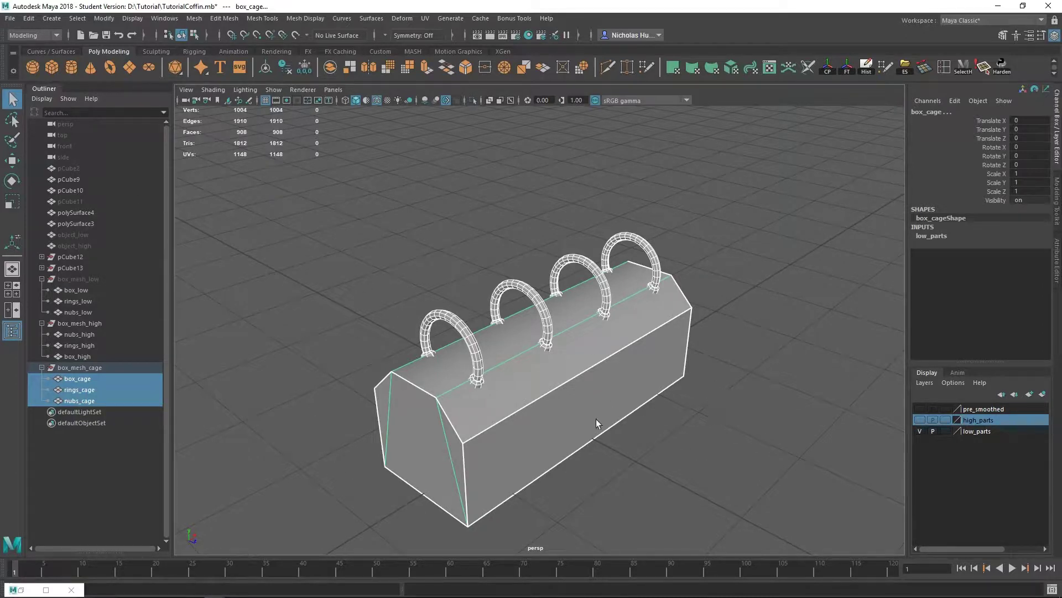
scroll(596, 419, "up", 2)
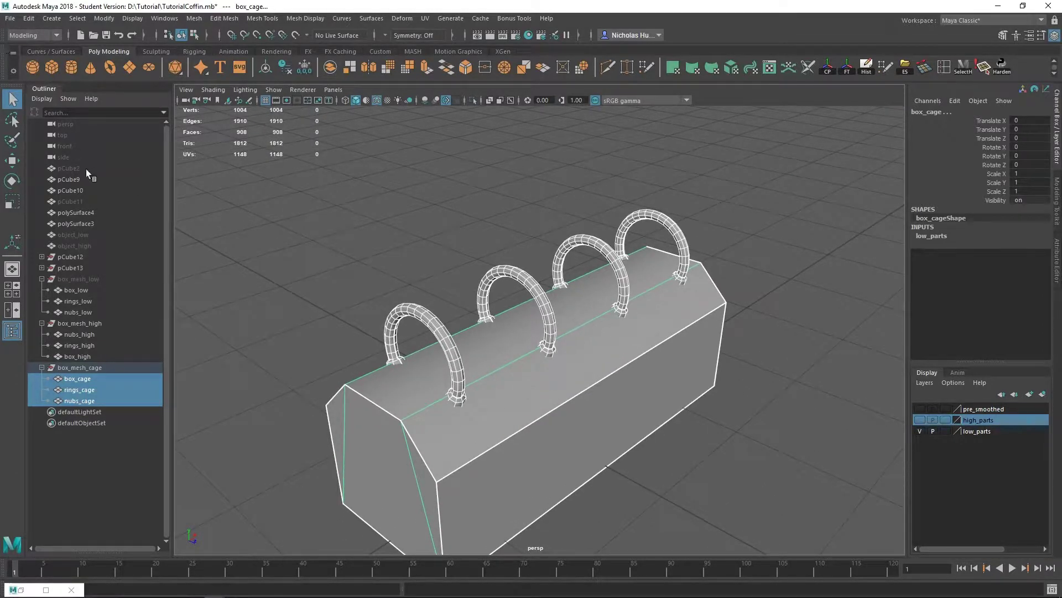
double_click(13, 162)
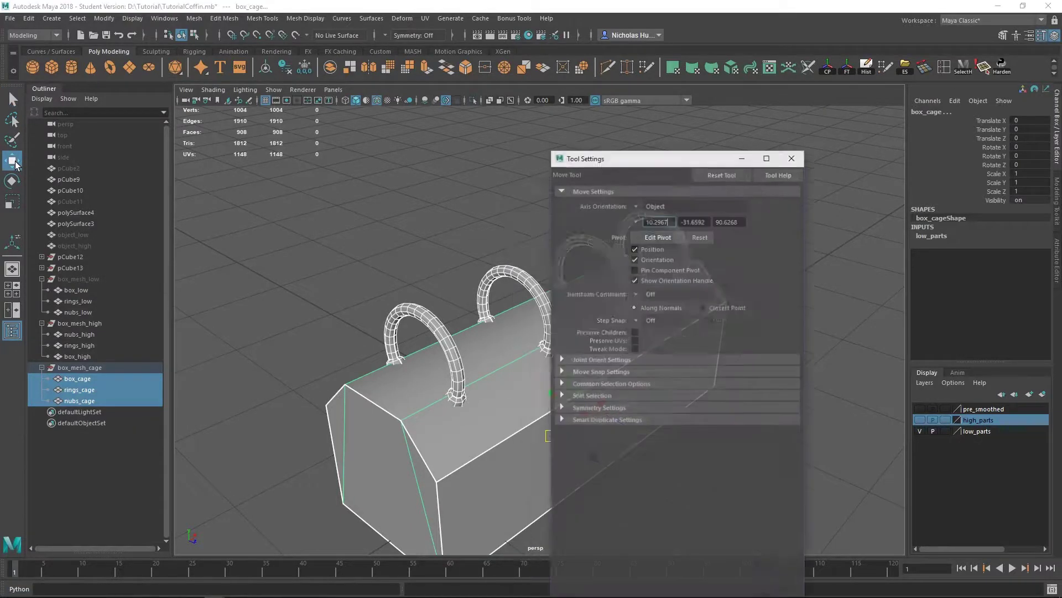
left_click(656, 192)
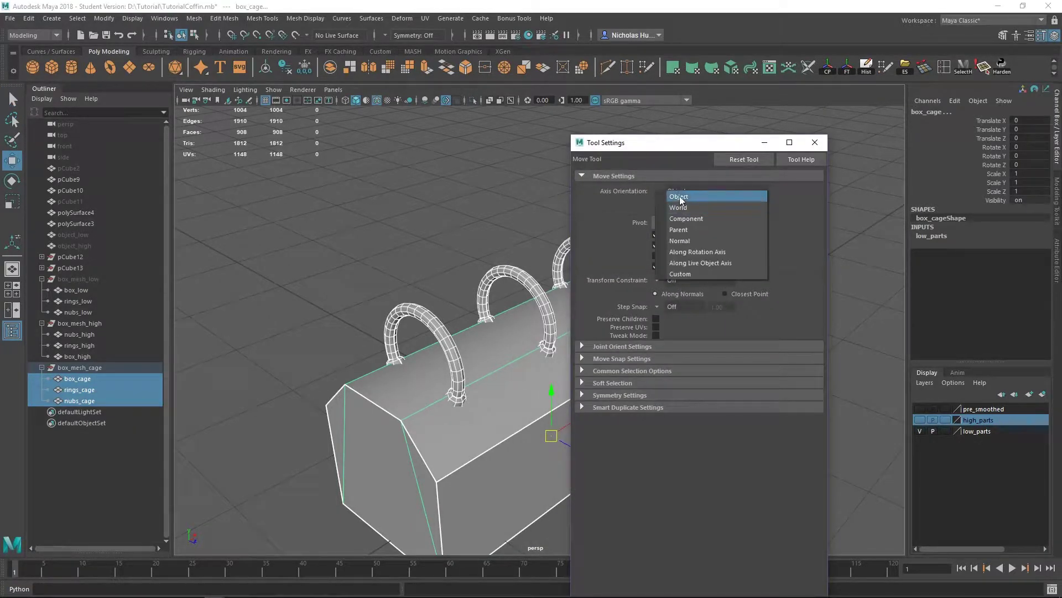
left_click(679, 199)
left_click_drag(701, 150, 827, 170)
middle_click_drag(649, 356, 540, 317, "alt")
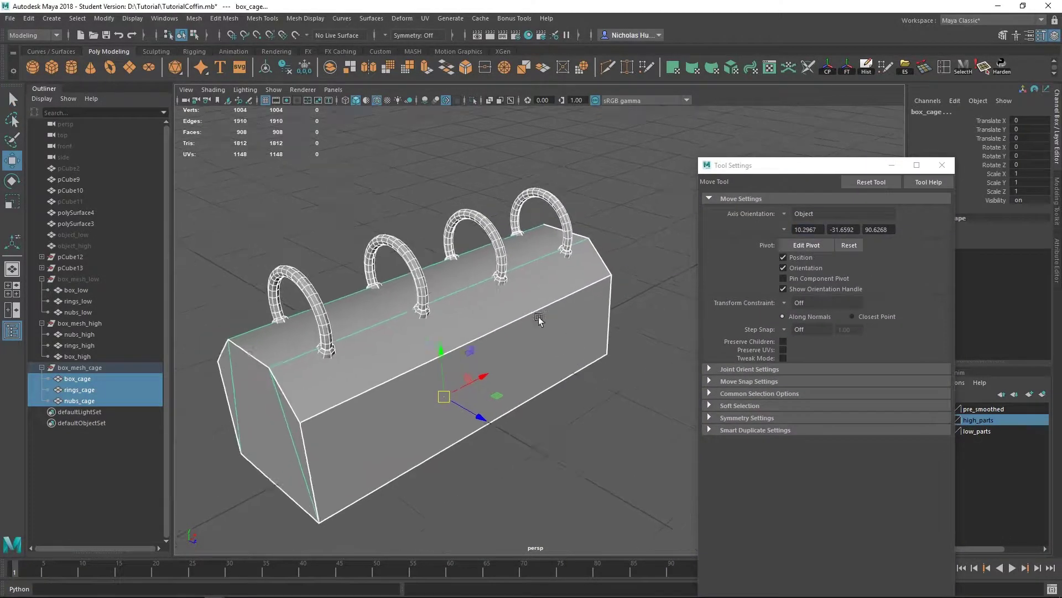
- Export the box_mesh_cage group as objectGOOD_cage.fbx into the Tutorial mesh folder
scroll(540, 317, "down", 3)
left_click(673, 220)
left_click_drag(648, 179, 239, 519)
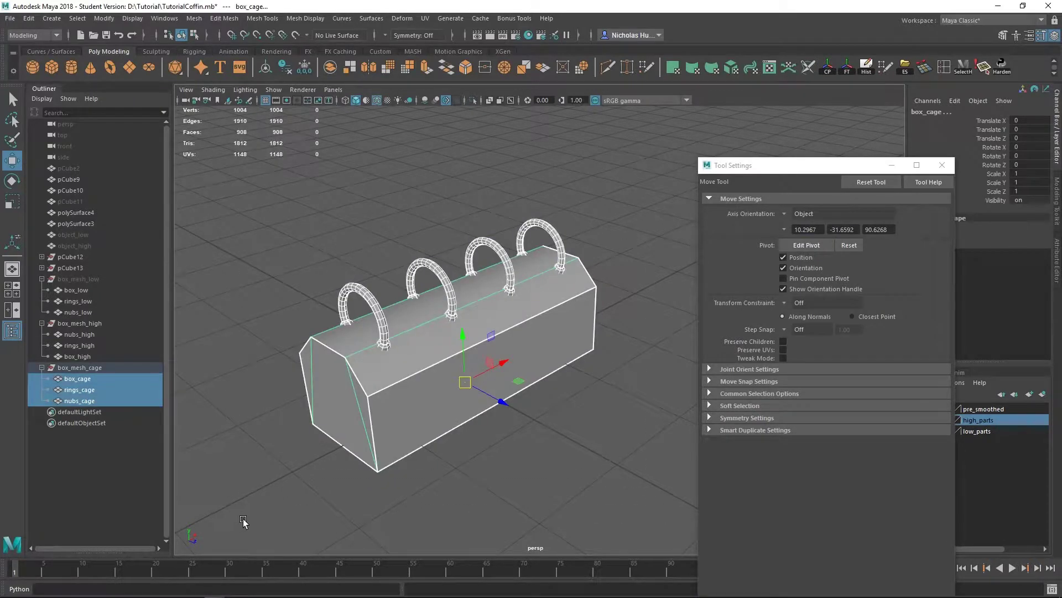
scroll(420, 447, "up", 3)
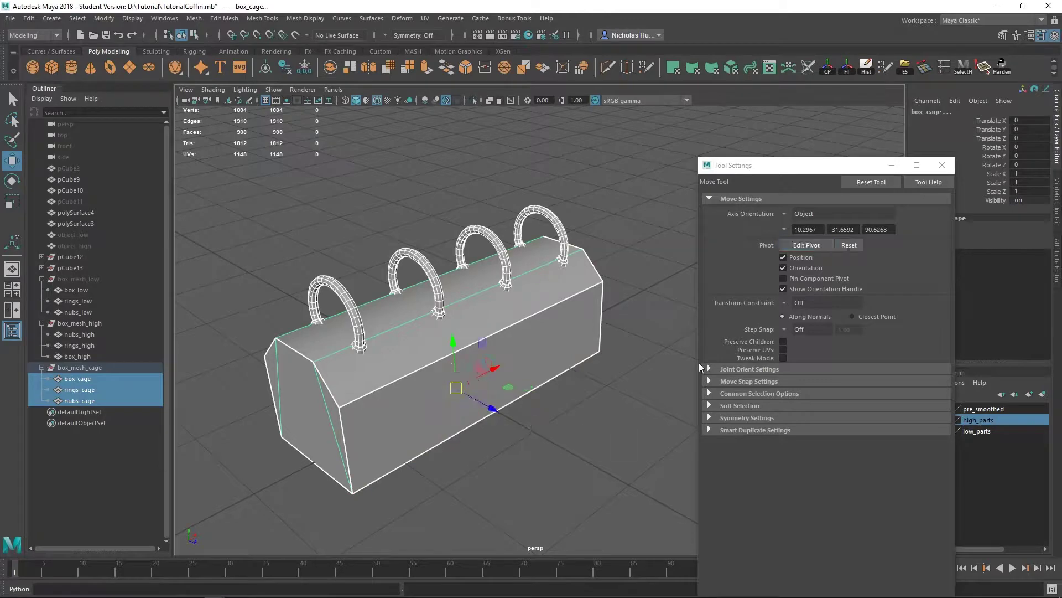
left_click(590, 237)
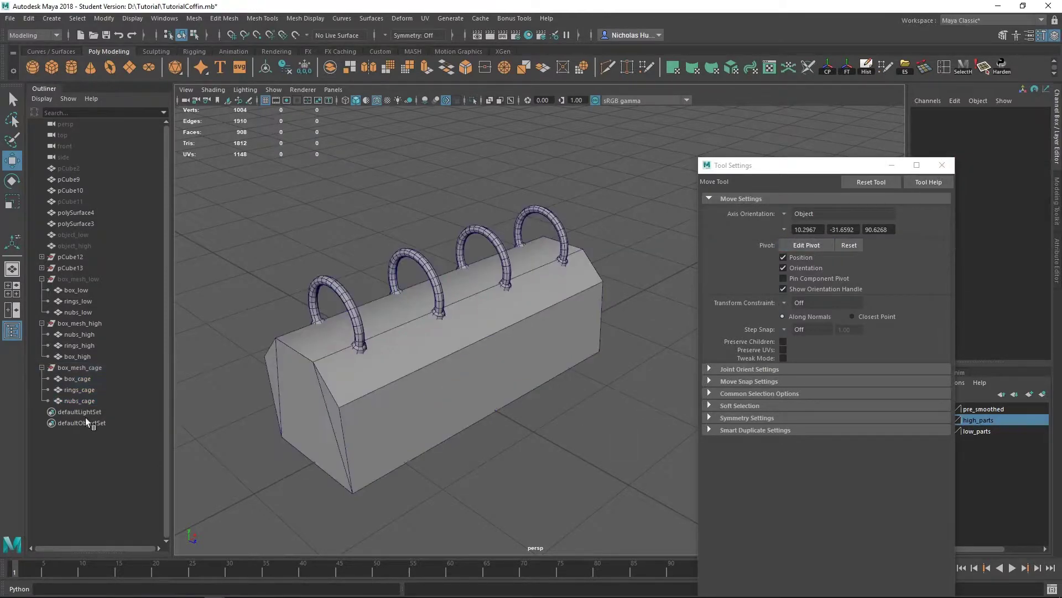
left_click(74, 367)
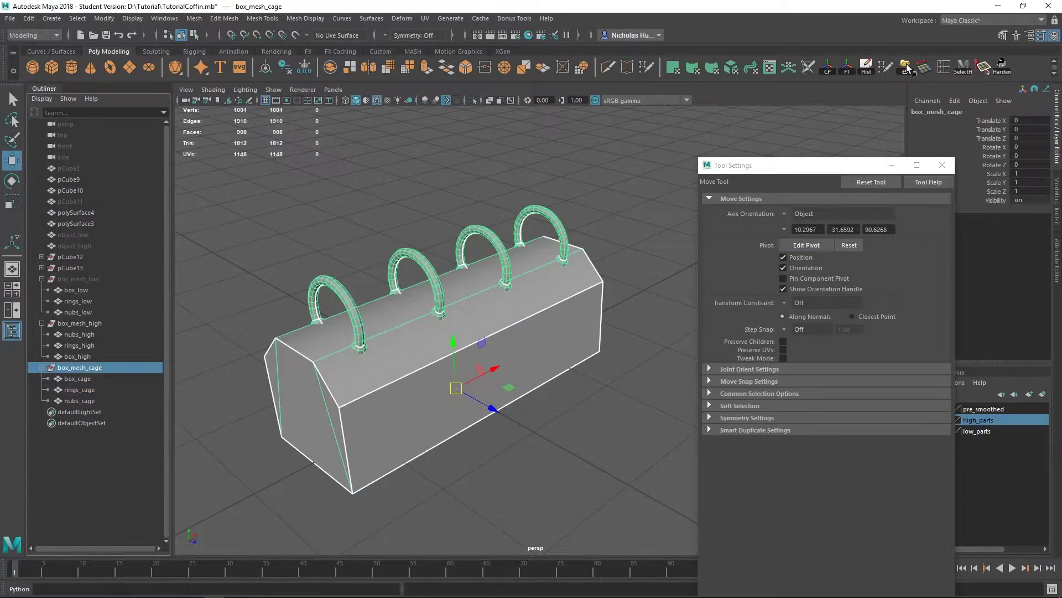
left_click(906, 66)
left_click(341, 211)
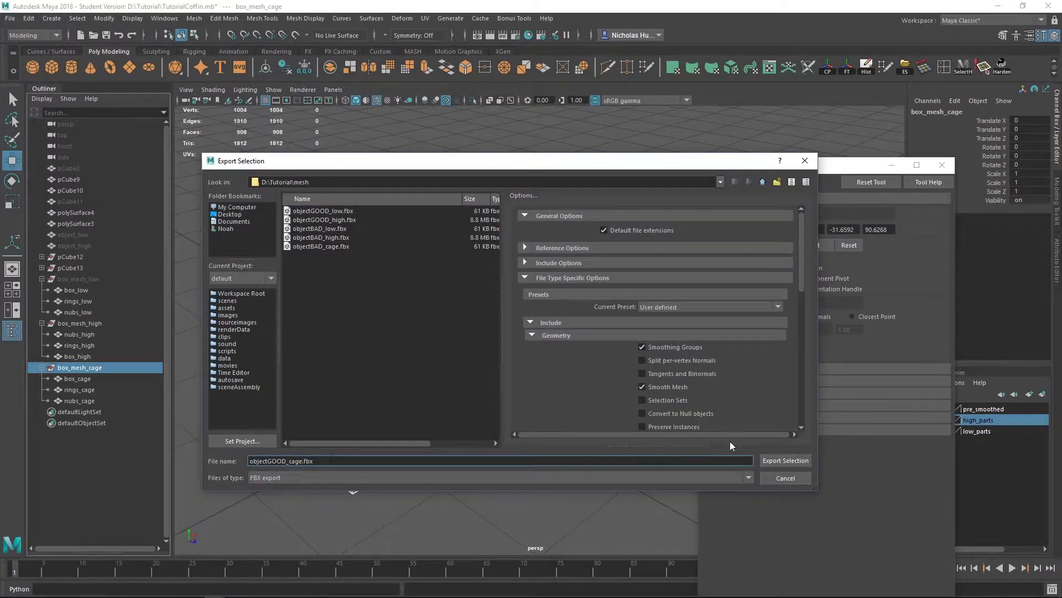
left_click(780, 460)
- Minimize the Move tool's settings window and look over the exported cage in the viewport
left_click_drag(538, 465, 520, 445, "alt")
middle_click_drag(520, 444, 534, 434, "alt")
right_click_drag(479, 441, 547, 434, "alt")
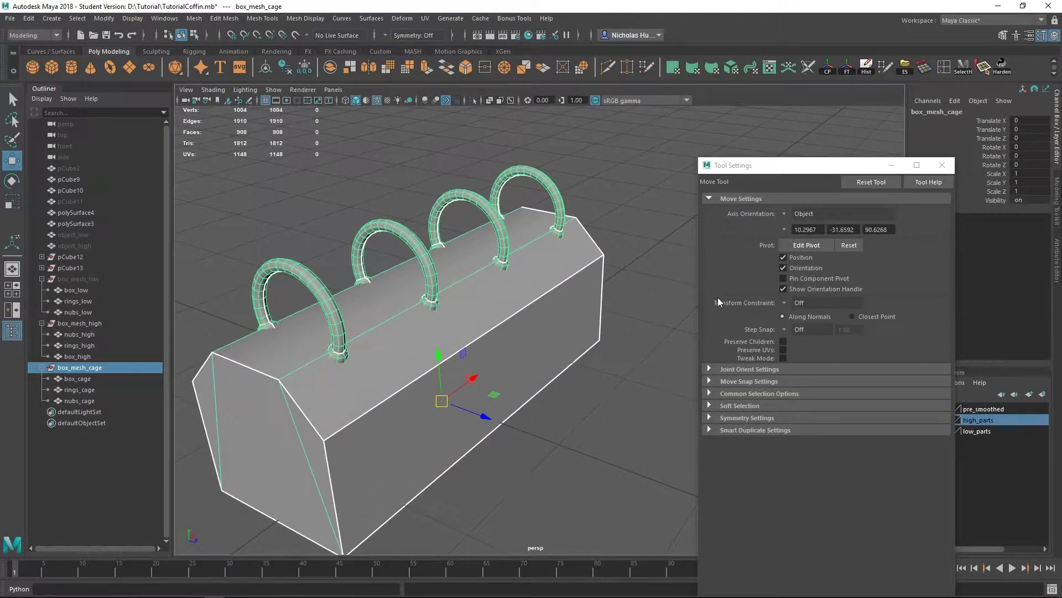
left_click(888, 164)
middle_click_drag(679, 335, 789, 299, "alt")
left_click_drag(761, 328, 707, 351, "alt")
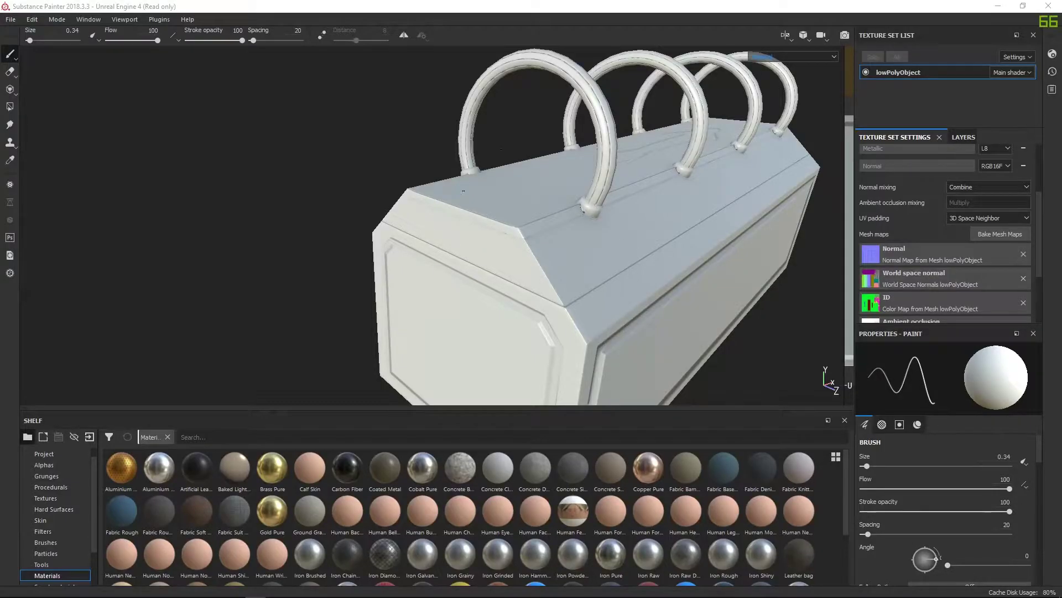
- In Substance Painter, create a new project from objectGOOD_low with the Unreal Engine 4 template and DirectX normals, discarding the previous project's changes
left_click(12, 20)
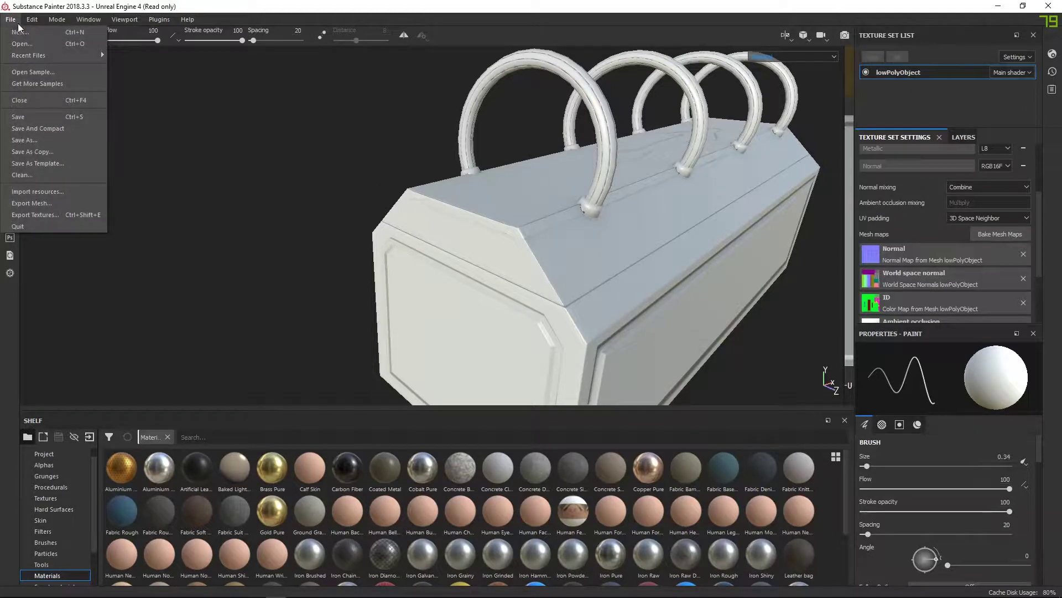
left_click(19, 32)
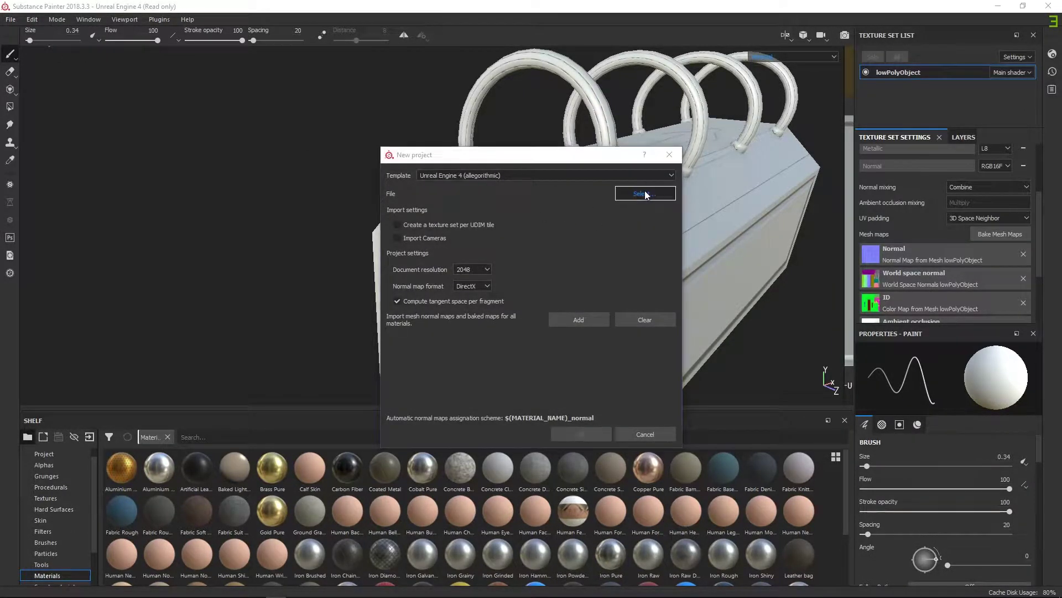
left_click(639, 193)
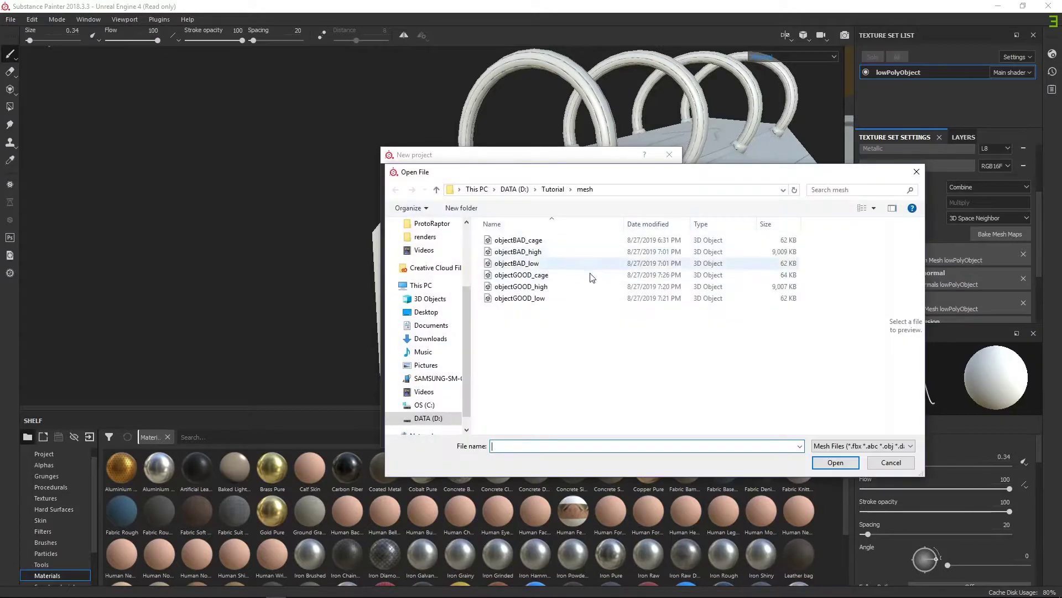
left_click(512, 301)
left_click(824, 463)
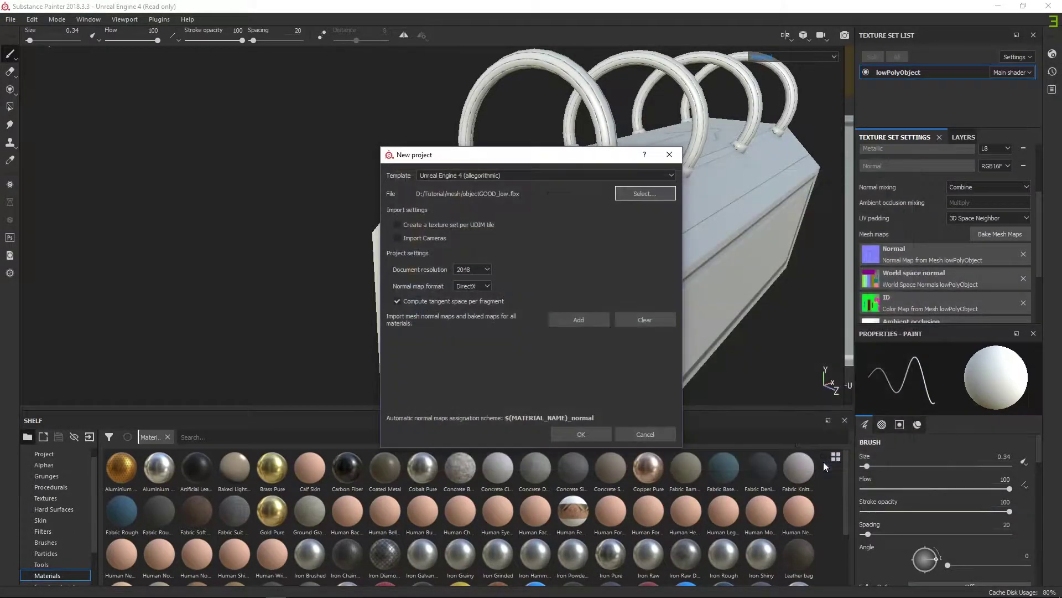
left_click(581, 435)
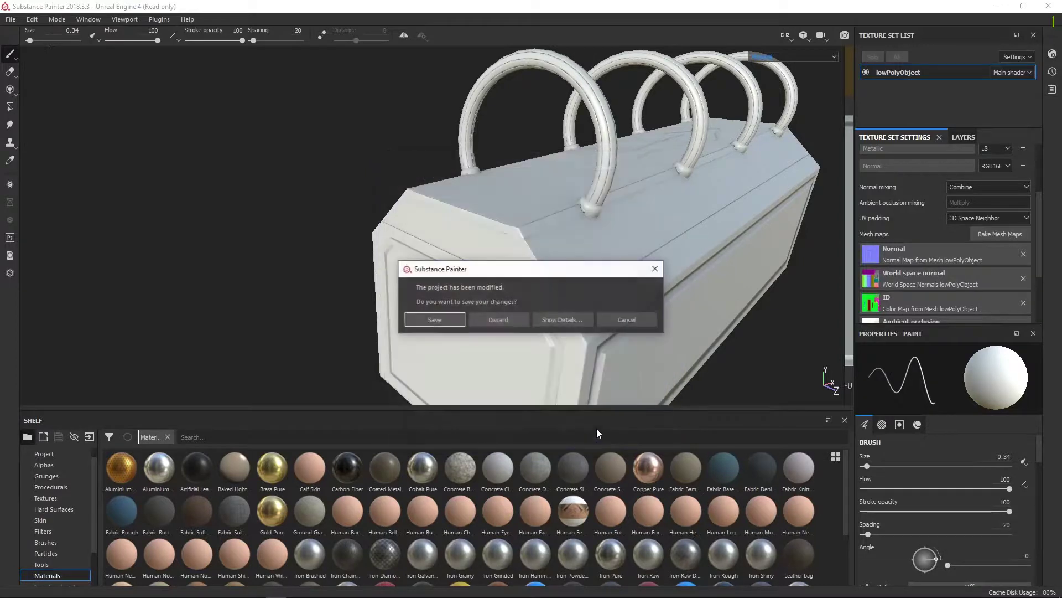
left_click(498, 320)
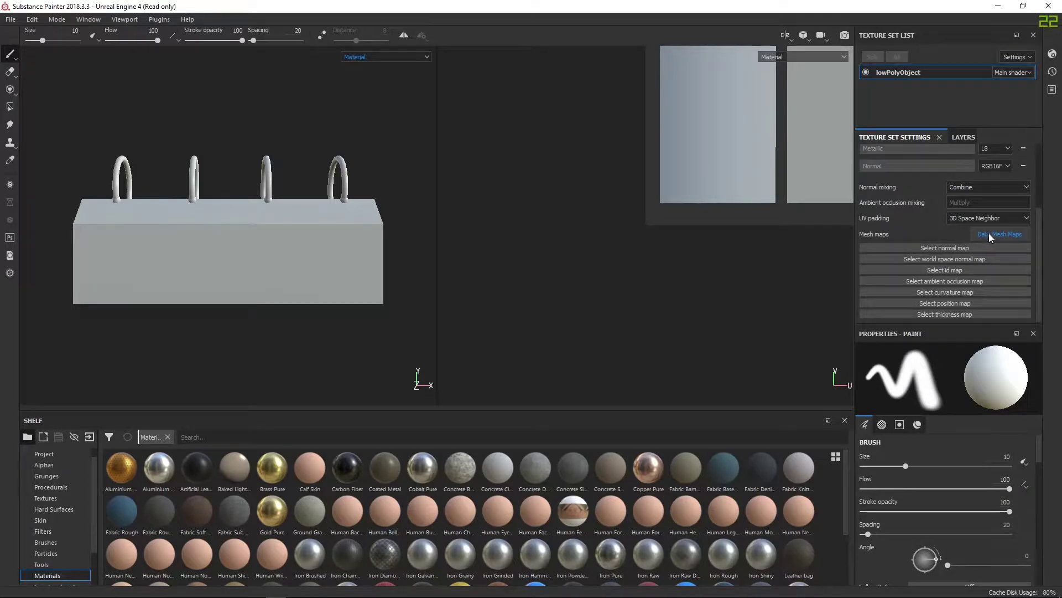
- Open the mesh map baking settings and load objectGOOD_high as the high definition mesh
left_click(988, 233)
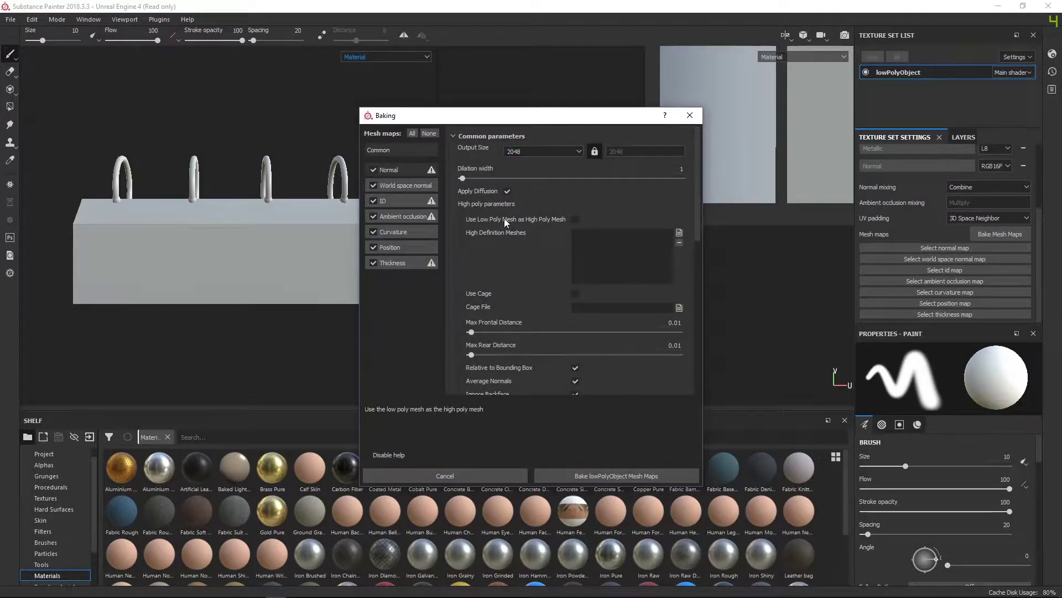
left_click(679, 233)
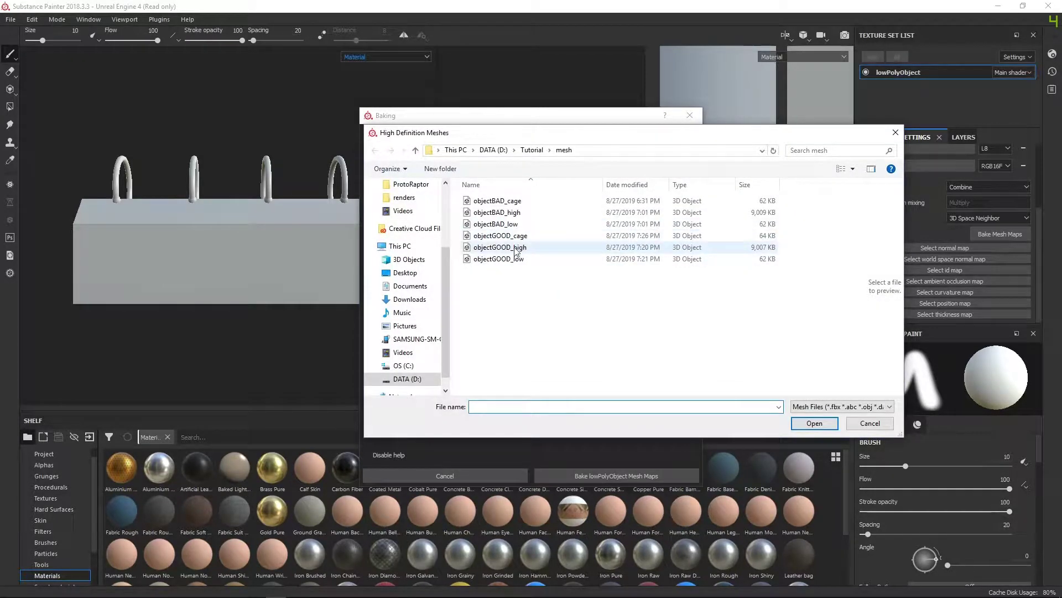
left_click(517, 248)
left_click(814, 423)
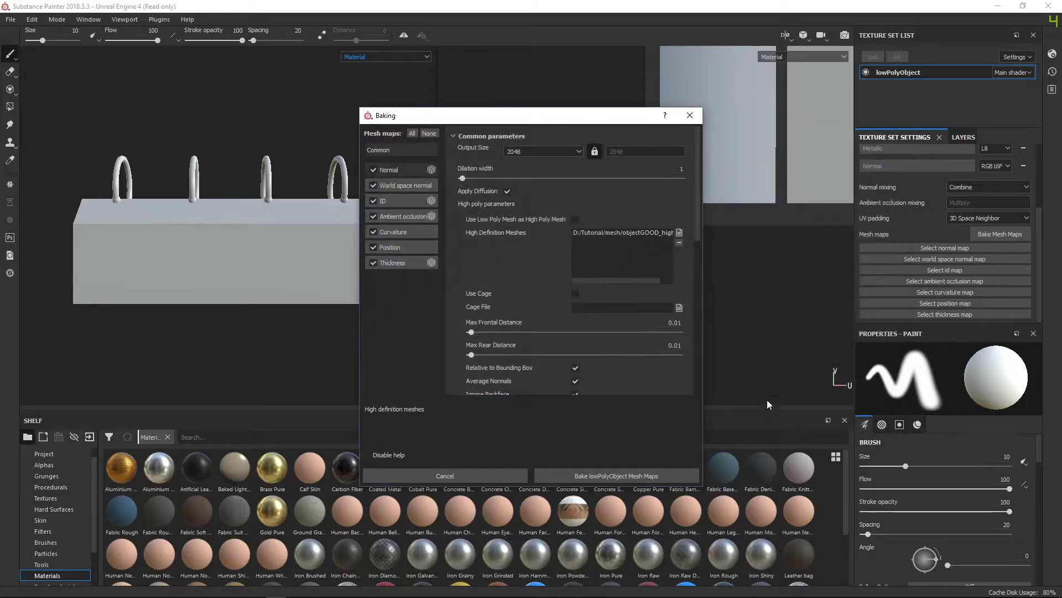
- Enable the use of a cage for the bake and load objectGOOD_cage as the cage file
left_click(575, 293)
left_click(680, 307)
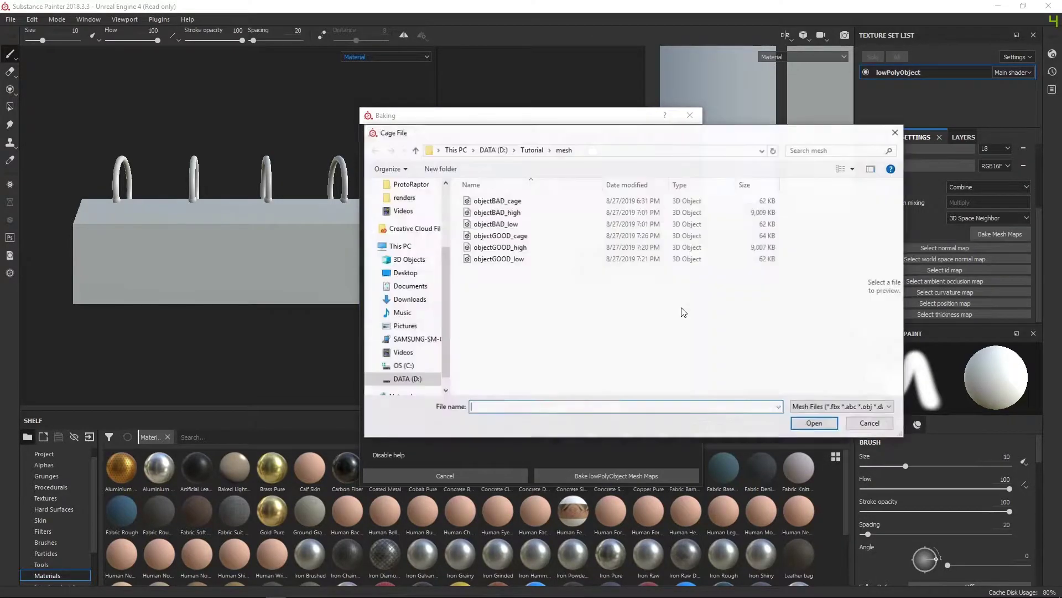
left_click(521, 237)
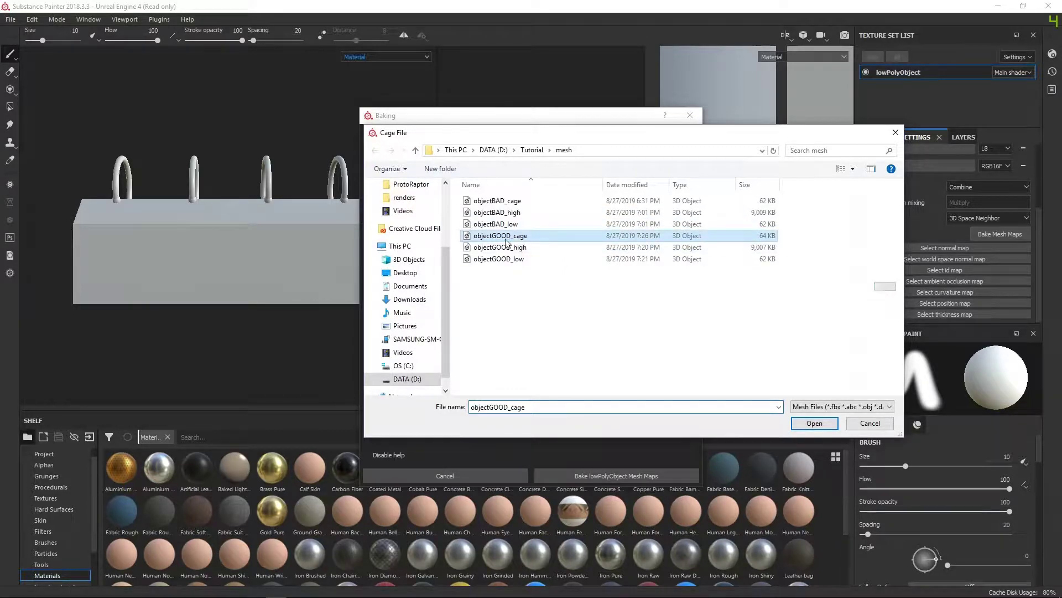
left_click(815, 422)
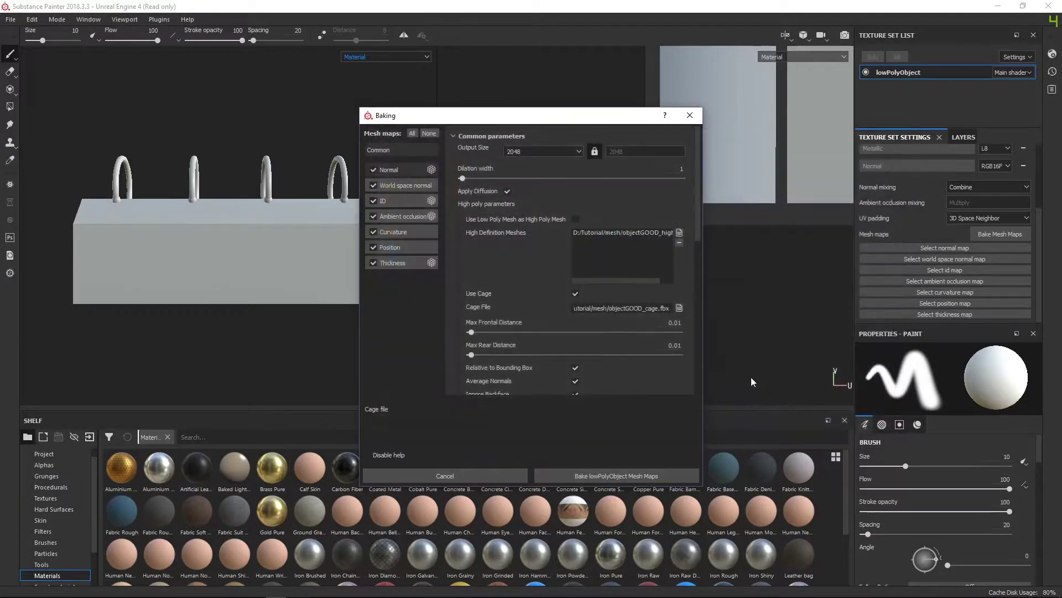
- Set the bake's Match method to By Mesh Name and check the low, high and cage mesh names in Maya
scroll(487, 330, "down", 2)
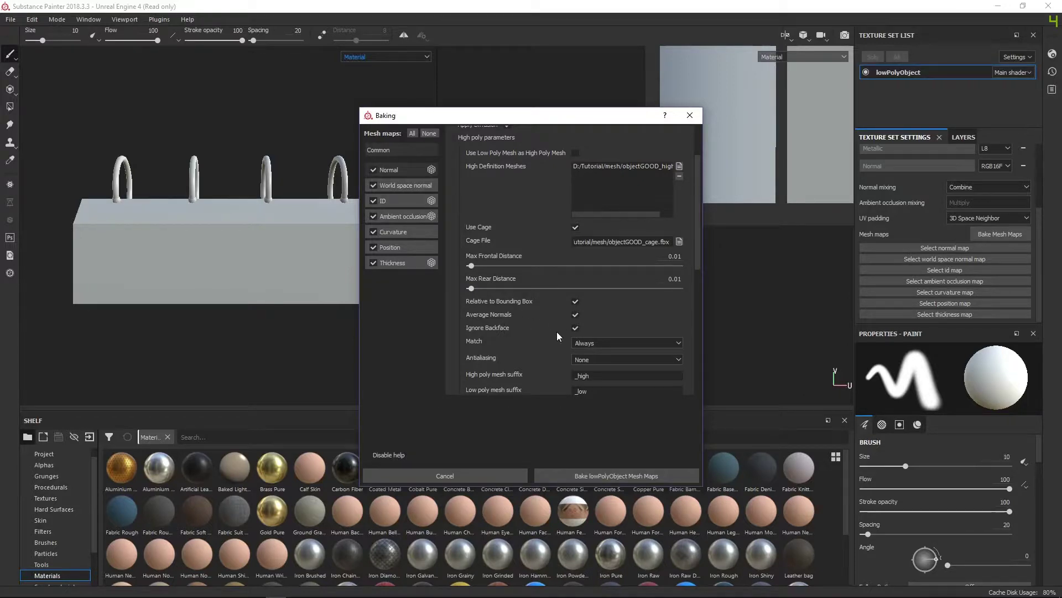
scroll(556, 331, "down", 2)
left_click(592, 275)
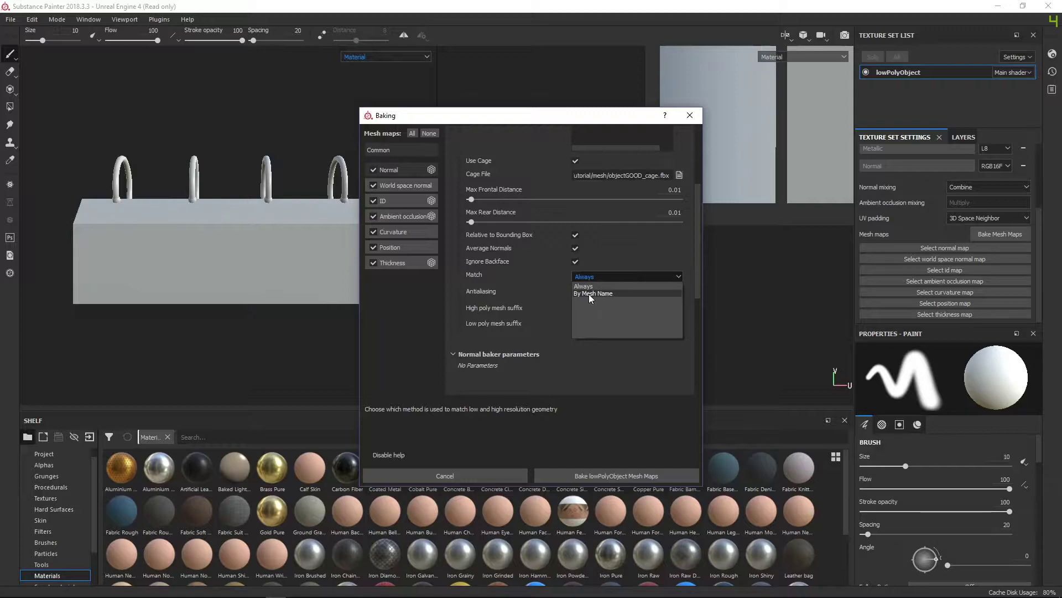
left_click(589, 294)
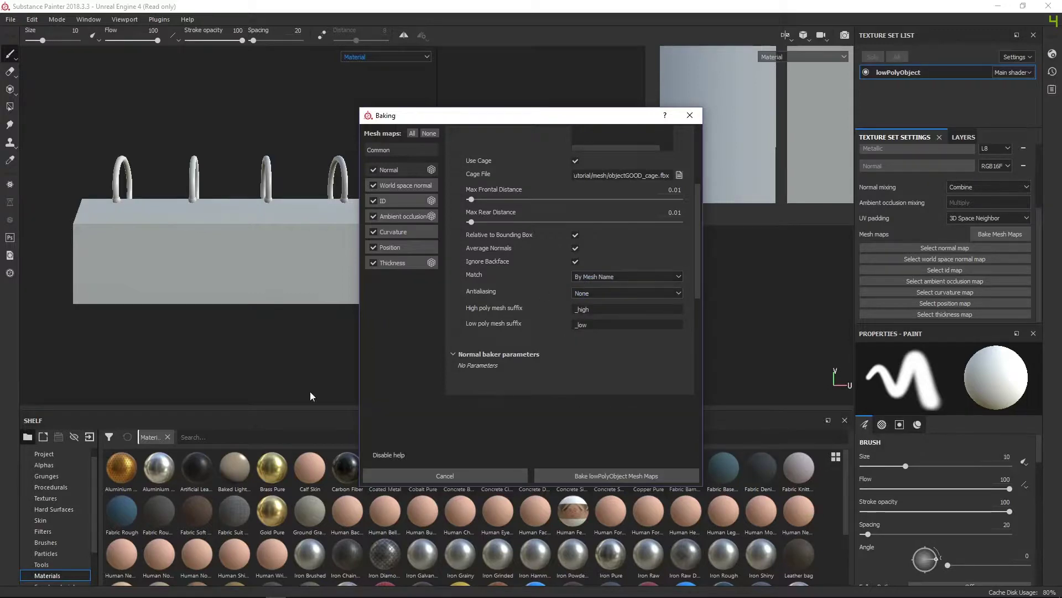
mouse_move(206, 585)
left_click(227, 560)
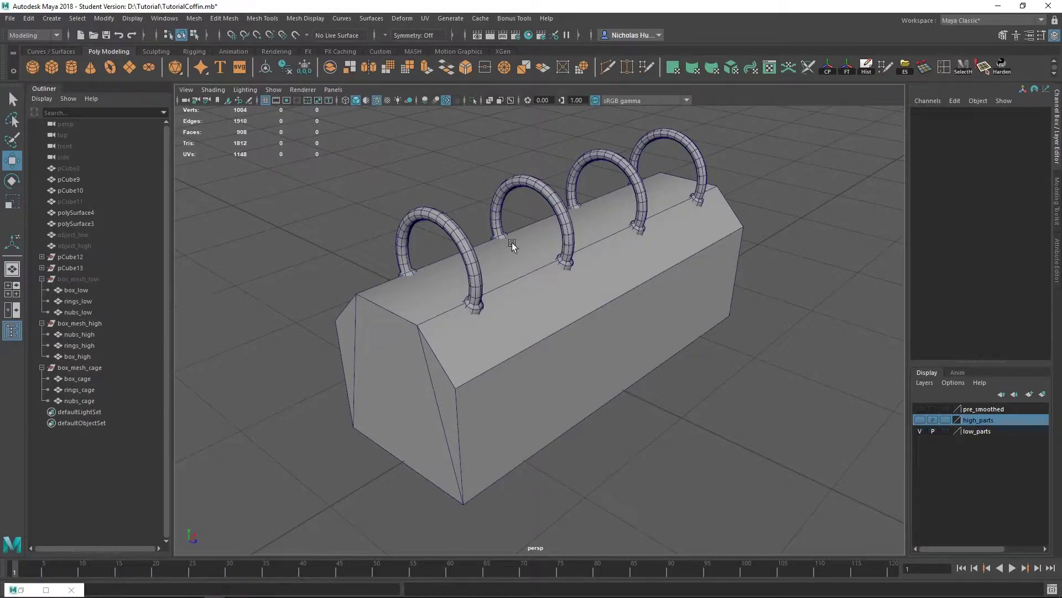
left_click(996, 5)
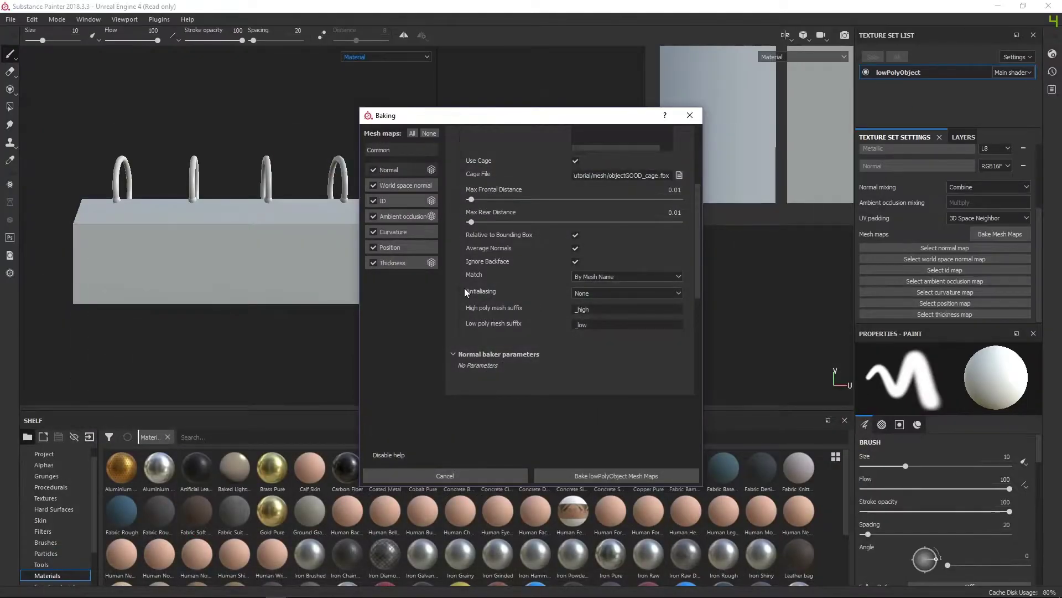
- Set the bake's antialiasing to Subsampling 4x4 and choose its output size in the common parameters
left_click(602, 294)
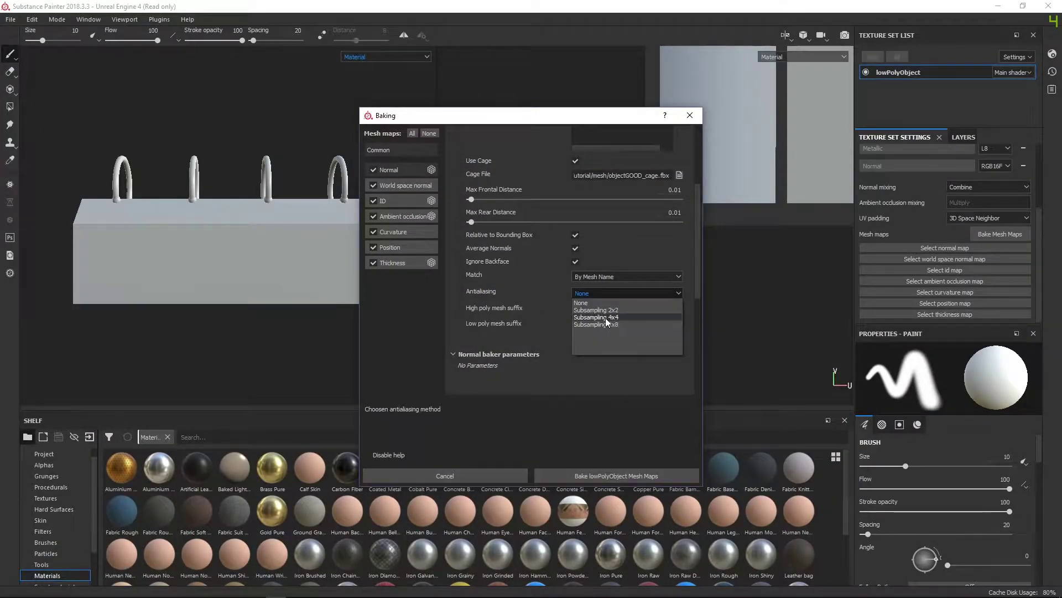
left_click(595, 317)
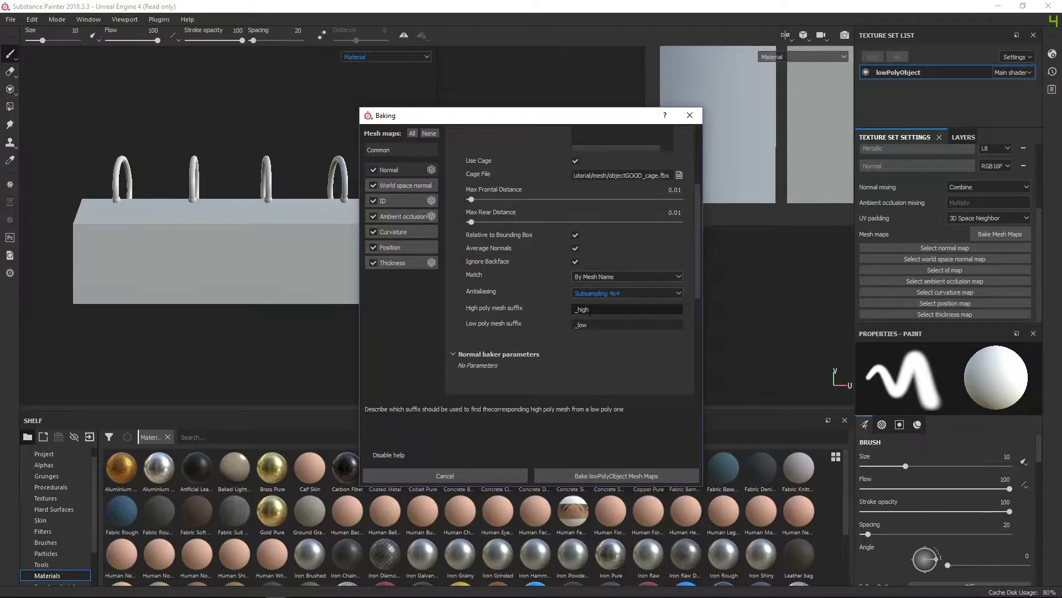
scroll(579, 326, "up", 3)
scroll(578, 333, "down", 3)
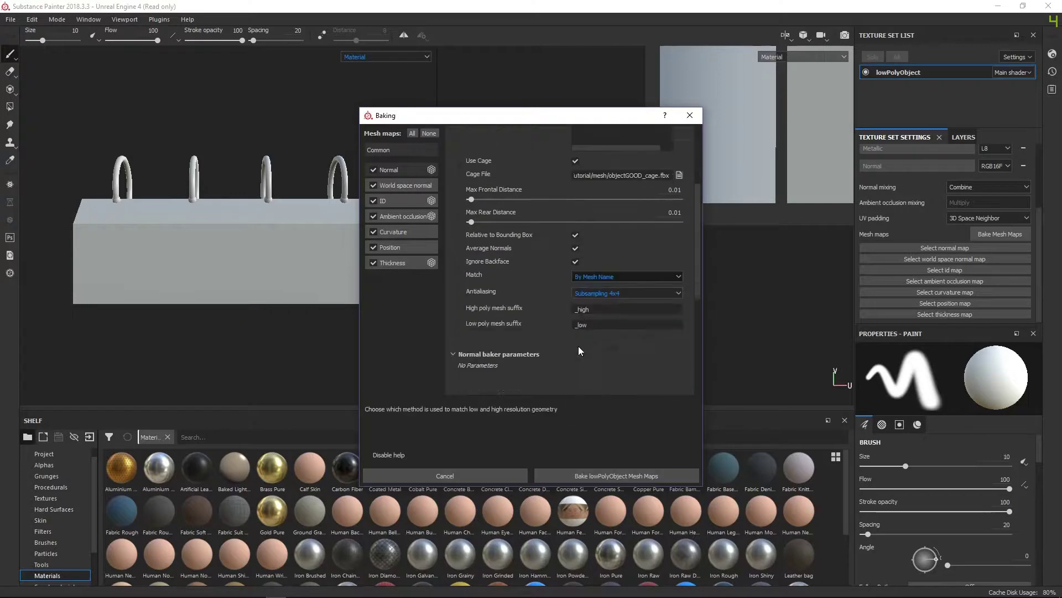
scroll(524, 330, "up", 5)
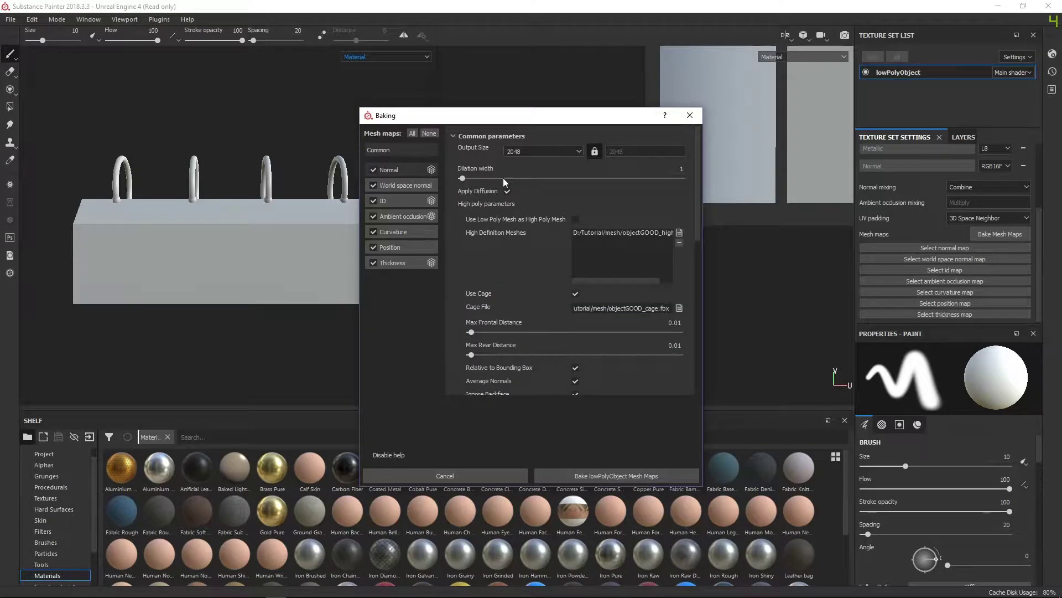
left_click(521, 151)
left_click(514, 210)
- Set the ID map's color source to Material Color
left_click(394, 185)
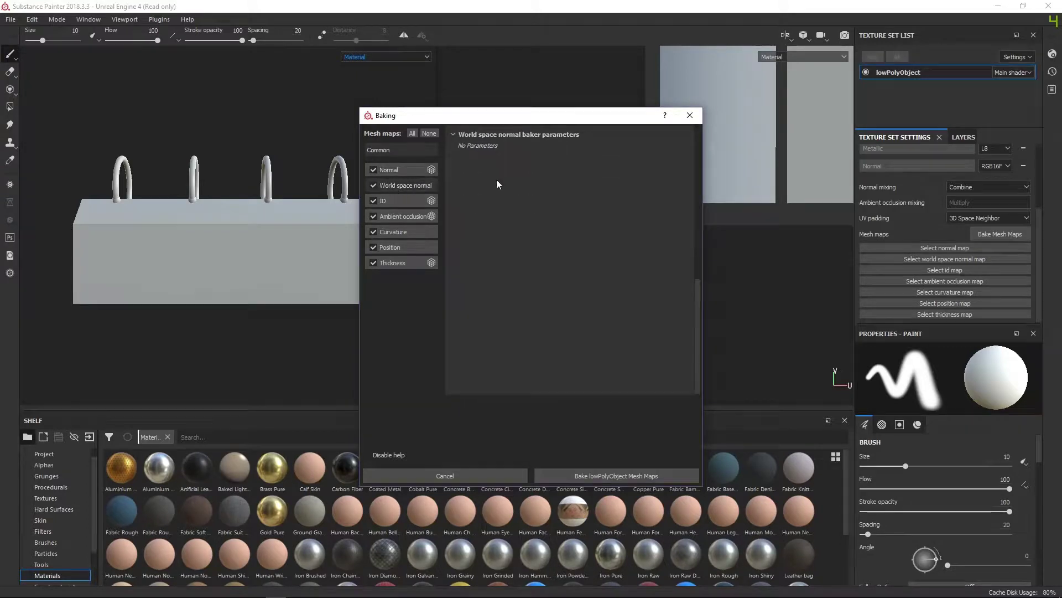
left_click(390, 202)
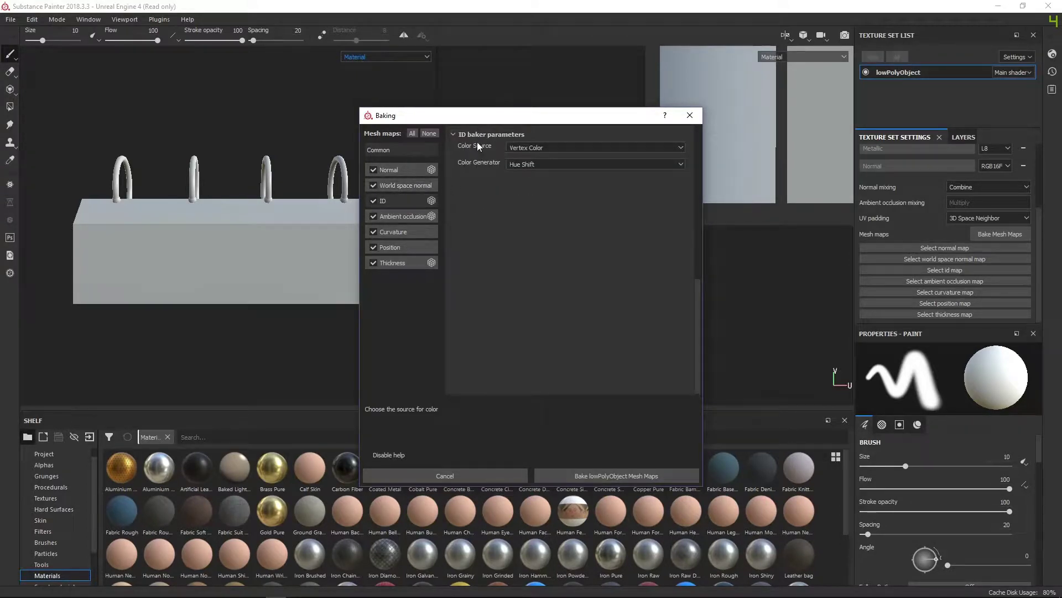
left_click(520, 148)
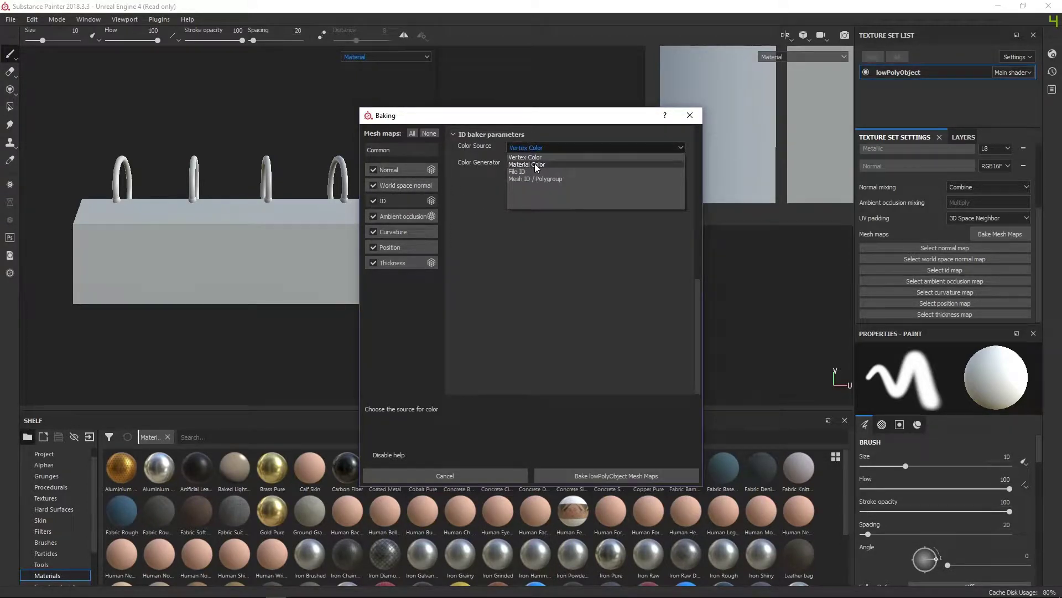
left_click(535, 165)
- Raise the ambient occlusion map's secondary rays to 86
left_click(414, 215)
scroll(506, 232, "up", 4)
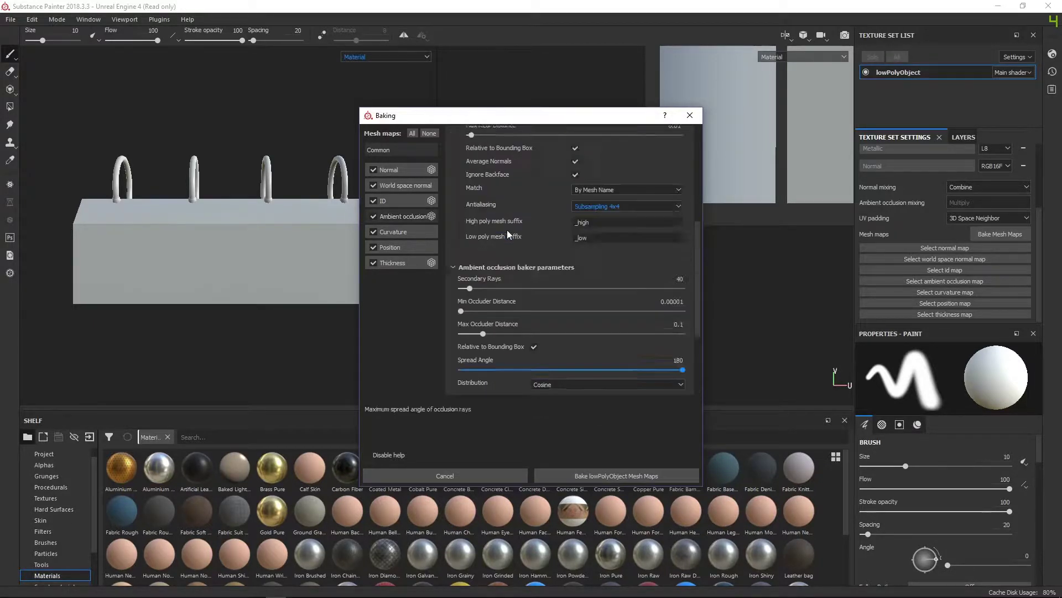
scroll(509, 238, "up", 7)
scroll(510, 238, "down", 10)
scroll(511, 239, "up", 2)
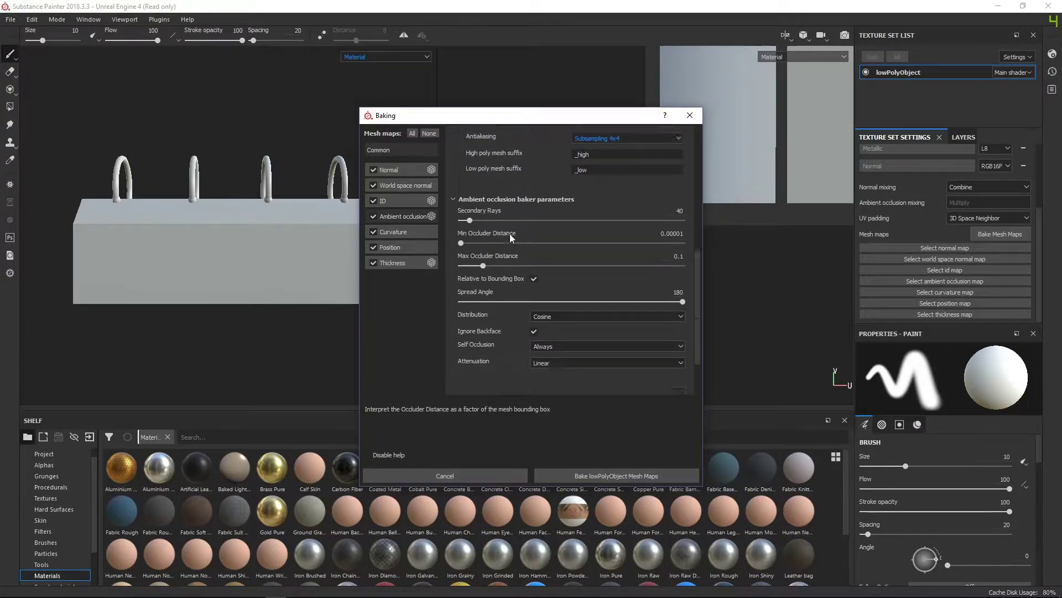
scroll(509, 233, "down", 2)
left_click_drag(470, 186, 476, 186)
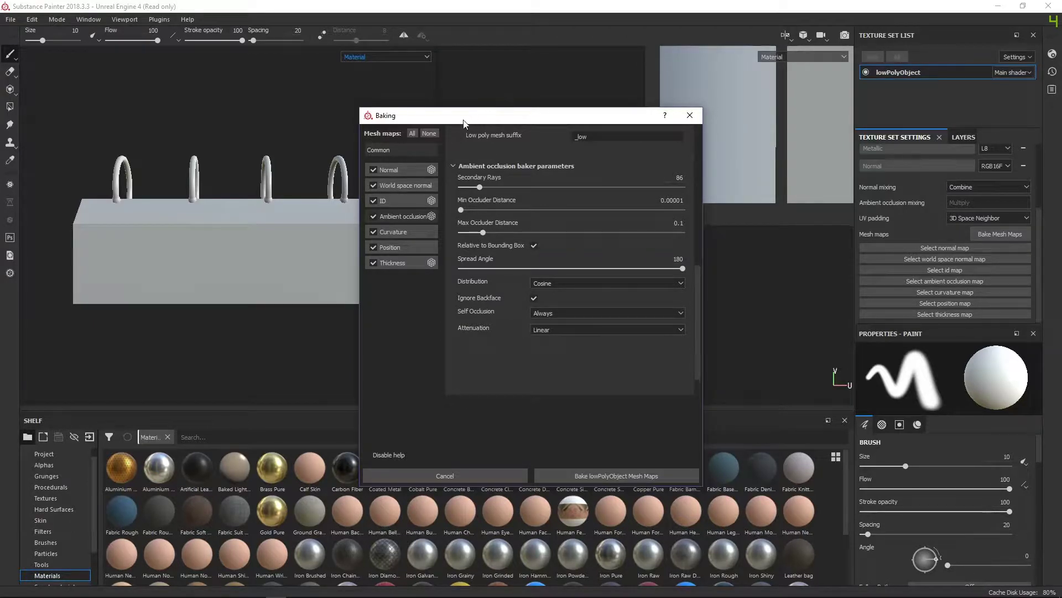
- Switch to Maya and examine the geometry where a ring's nub meets the coffin lid, selecting the nubs_cage mesh
mouse_move(214, 590)
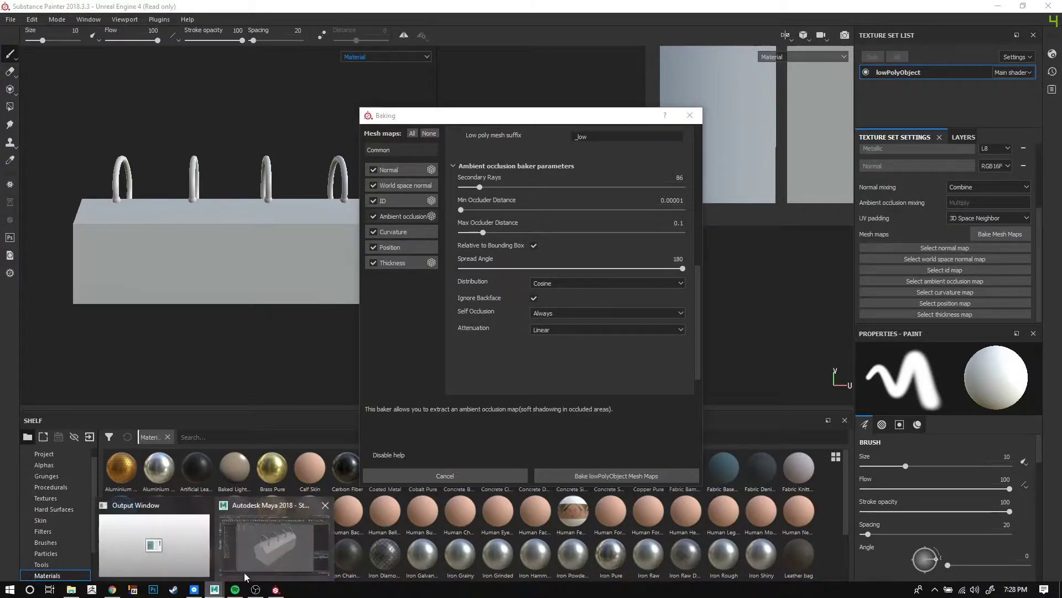
left_click(256, 544)
left_click_drag(516, 244, 483, 254, "alt")
middle_click_drag(483, 254, 512, 298, "alt")
right_click_drag(512, 299, 758, 429, "alt")
middle_click_drag(396, 236, 444, 259, "alt")
right_click_drag(443, 258, 523, 338, "alt")
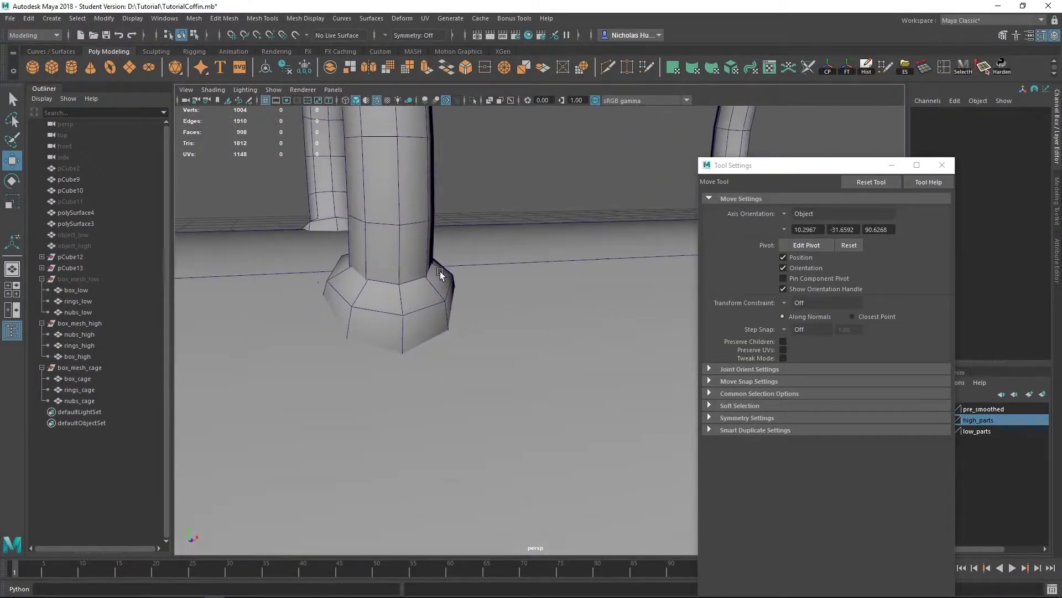
middle_click_drag(439, 273, 491, 303, "alt")
right_click_drag(498, 355, 563, 390, "alt")
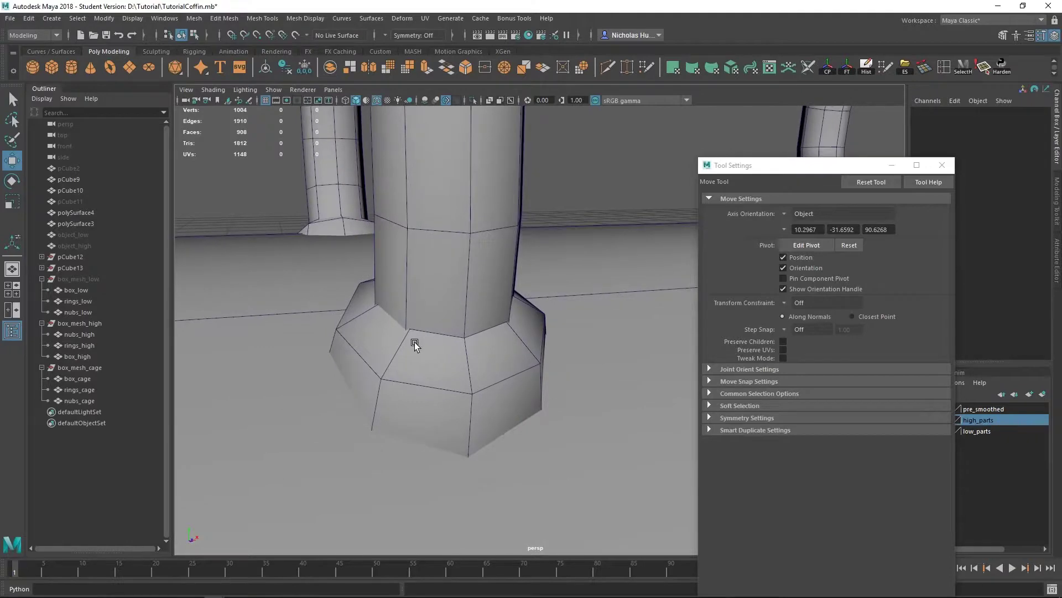
left_click_drag(435, 357, 382, 302, "alt")
left_click(382, 302)
right_click_drag(484, 295, 610, 234, "alt")
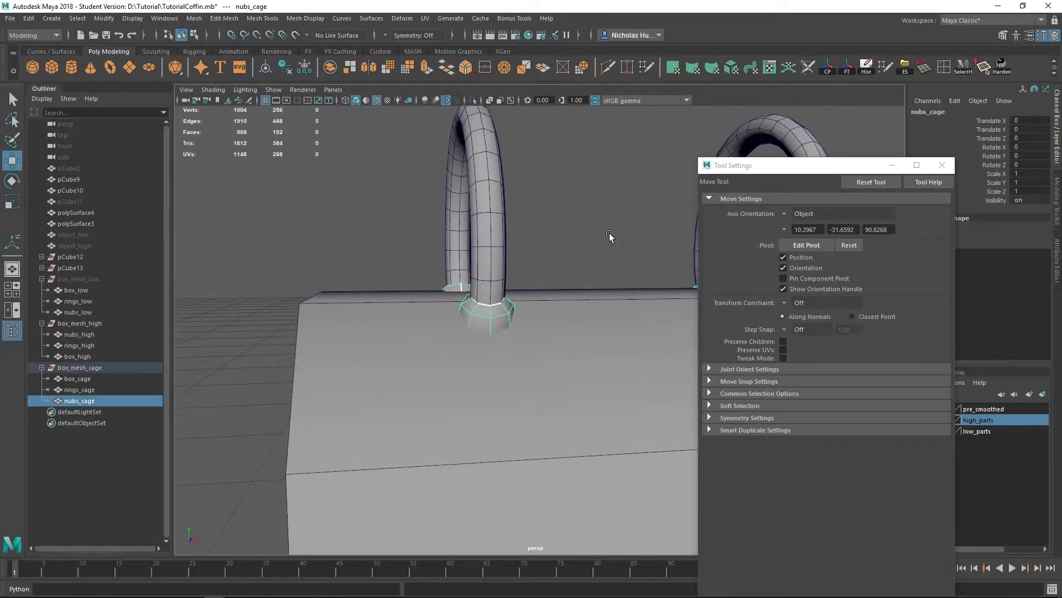
- Close the Move tool settings and raise the nubs_cage mesh about 1.4 units along Y, off the coffin lid
left_click_drag(610, 233, 552, 215, "alt")
left_click(942, 165)
middle_click_drag(324, 215, 494, 240, "alt")
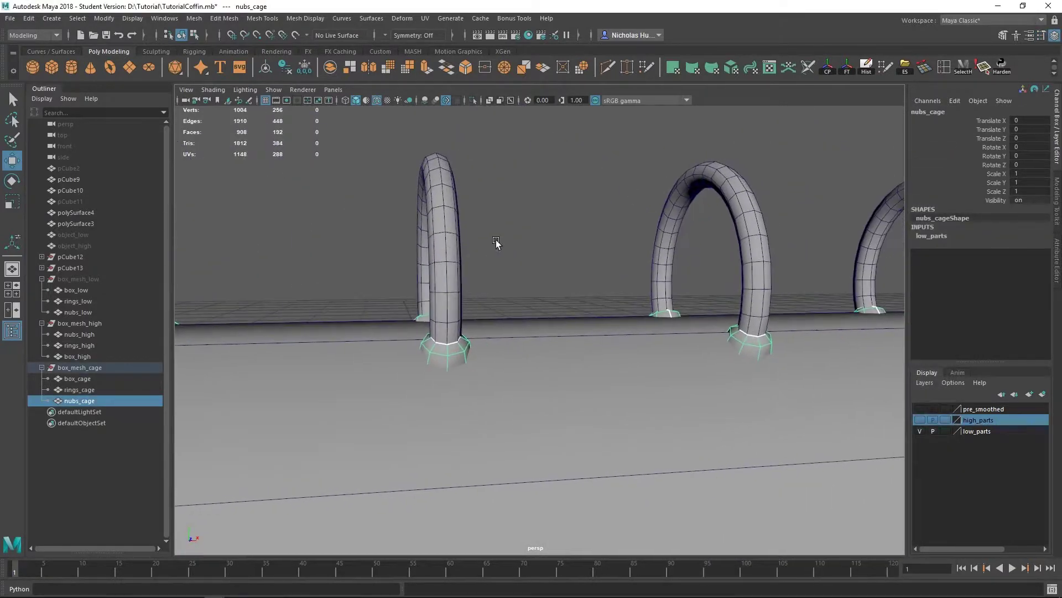
right_click_drag(755, 337, 462, 170, "alt")
key("f")
left_click_drag(548, 391, 467, 160)
- Examine the open undersides and inner backfaces of the raised nubs from below
right_click_drag(243, 324, 320, 356, "alt")
middle_click_drag(320, 356, 552, 346, "alt")
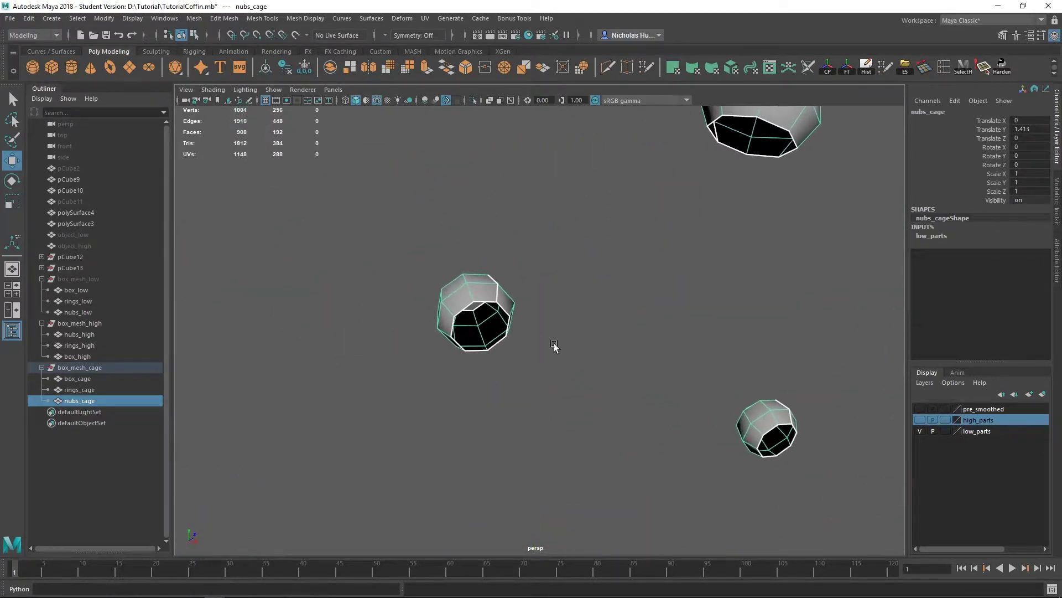
right_click_drag(552, 346, 608, 426, "alt")
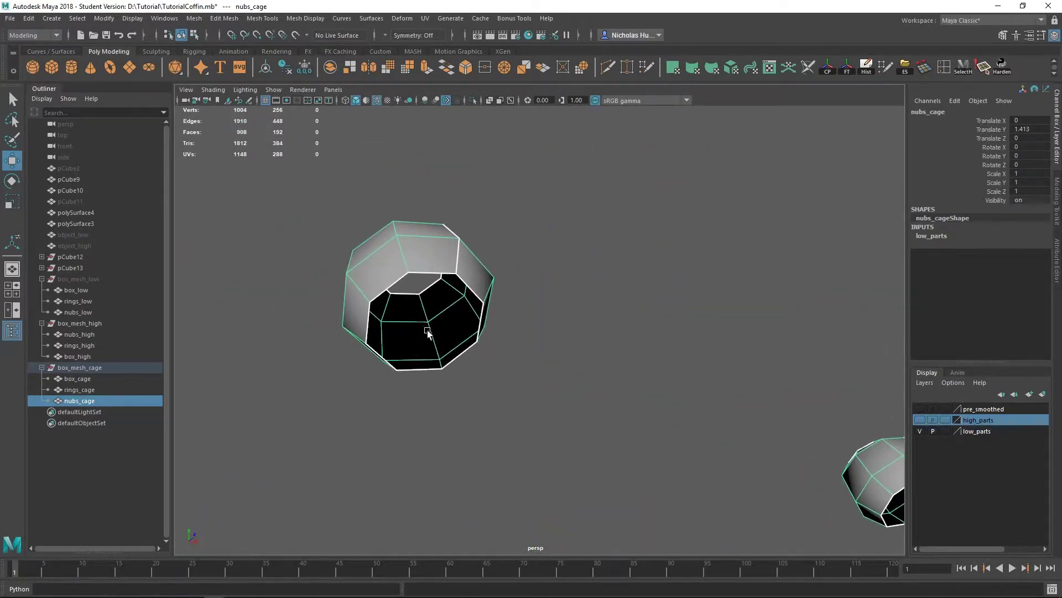
left_click_drag(399, 334, 574, 374, "alt")
left_click_drag(634, 363, 614, 327, "alt")
right_click_drag(614, 327, 564, 327, "alt")
left_click_drag(618, 350, 573, 352, "alt")
- Switch back to Substance Painter and leave Ignore Backface enabled for the ambient occlusion map
left_click(276, 590)
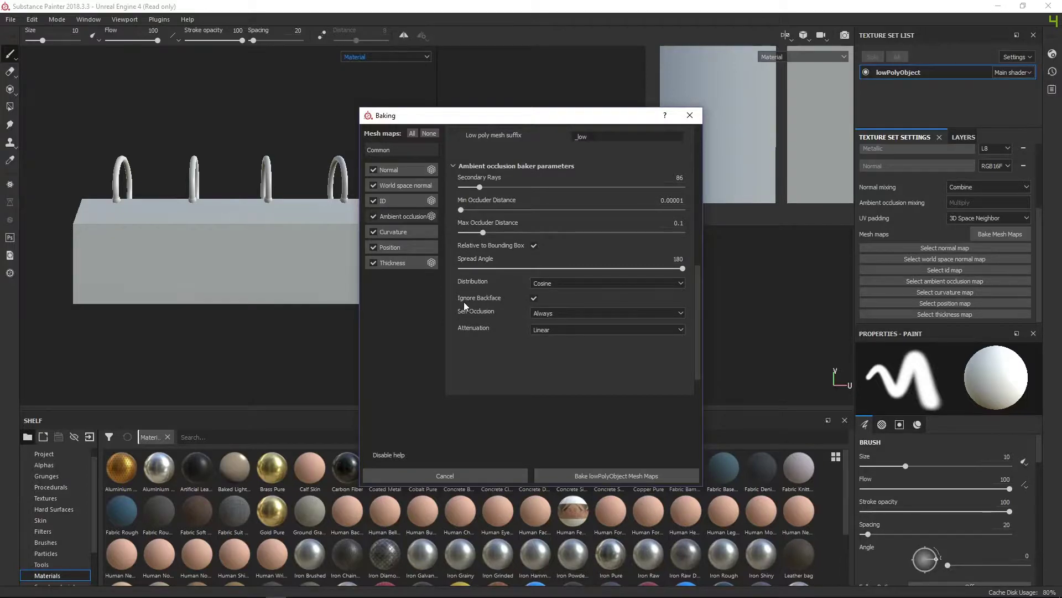
left_click(533, 299)
left_click(532, 298)
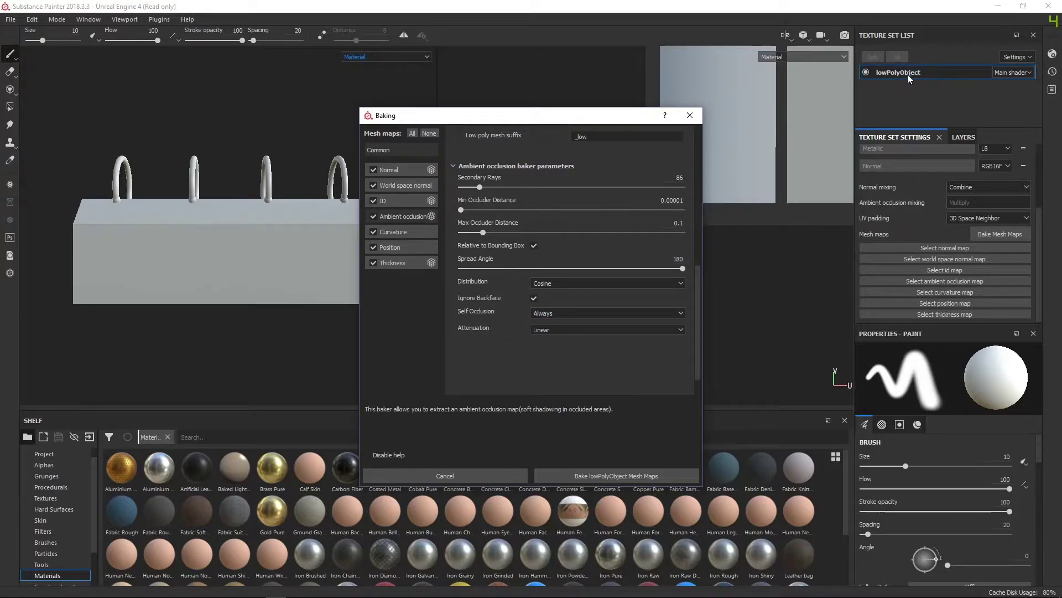
- Review the curvature, position and thickness bakers, keep all of them enabled, and bake the lowPolyObject mesh maps
left_click(394, 228)
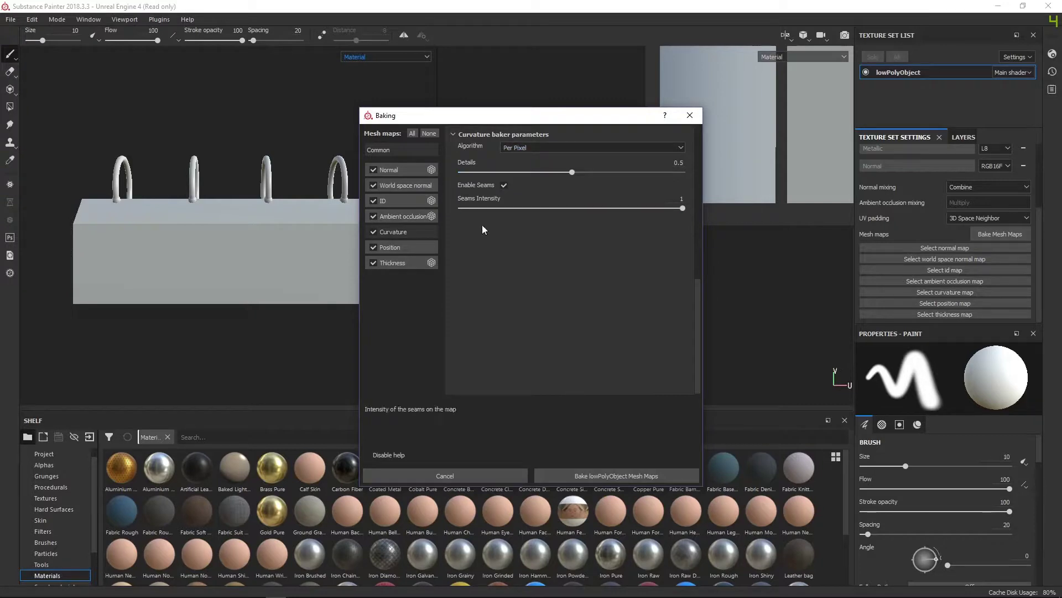
left_click(376, 248)
left_click(391, 250)
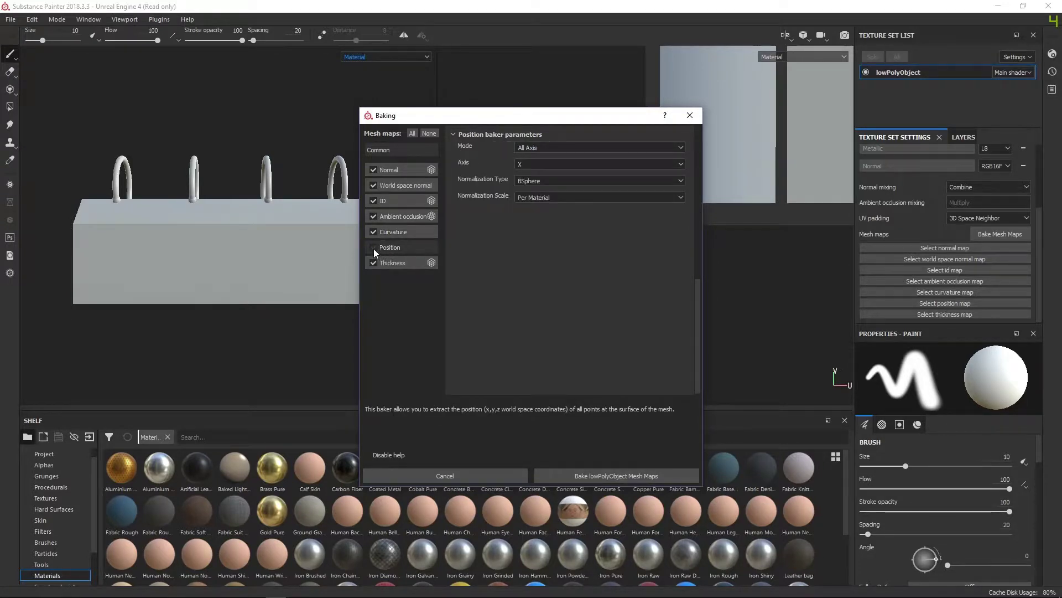
left_click(374, 248)
left_click(394, 265)
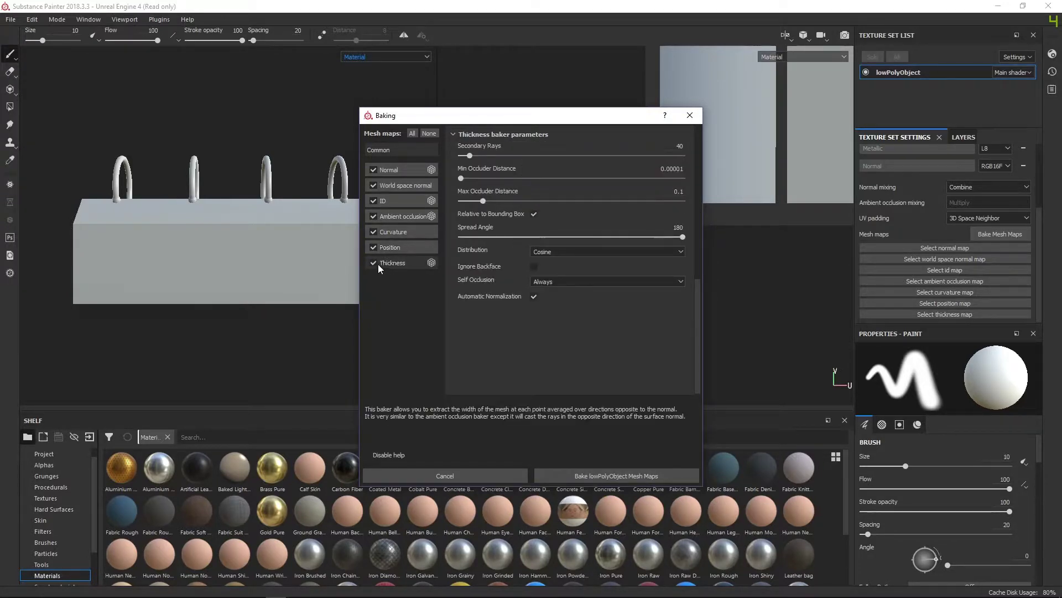
left_click(583, 473)
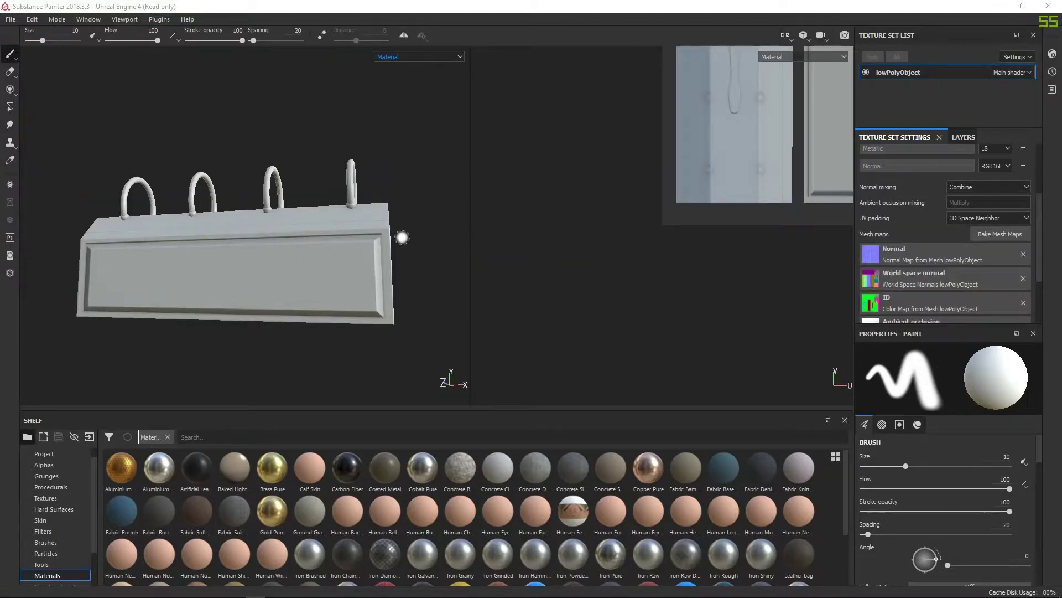
- Inspect the baked result on the coffin's rings and nubs up close in the 3D view
left_click_drag(332, 213, 357, 270, "alt")
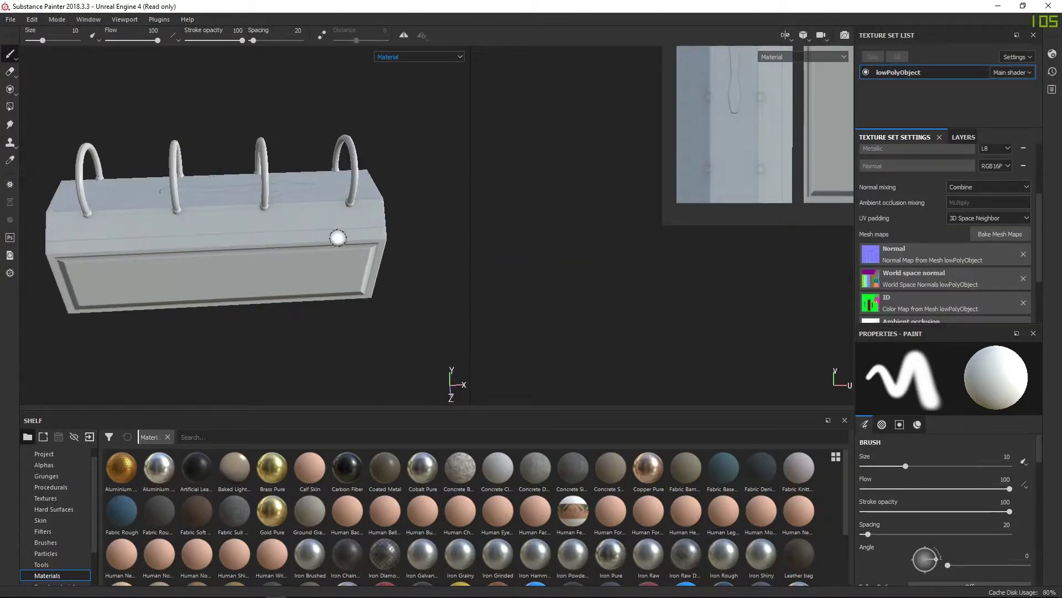
right_click_drag(205, 175, 968, 437, "alt")
middle_click_drag(280, 209, 147, 249, "alt")
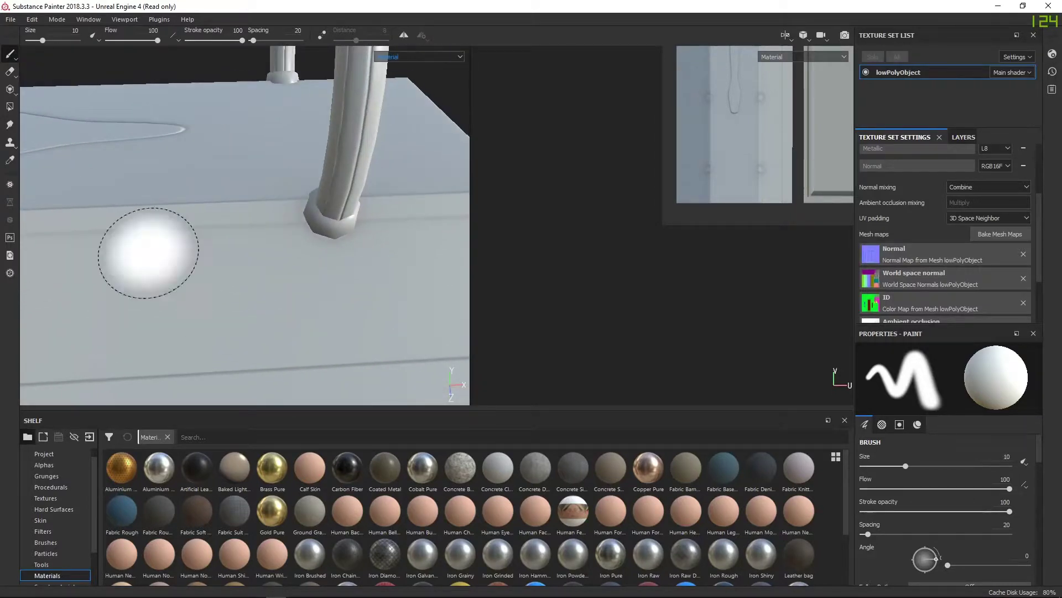
left_click_drag(147, 249, 287, 246, "alt")
middle_click_drag(260, 194, 276, 257, "alt")
mouse_move(276, 258)
right_mouse_down("alt")
mouse_move(272, 267)
mouse_move(348, 278)
mouse_move(310, 278)
right_mouse_up("alt")
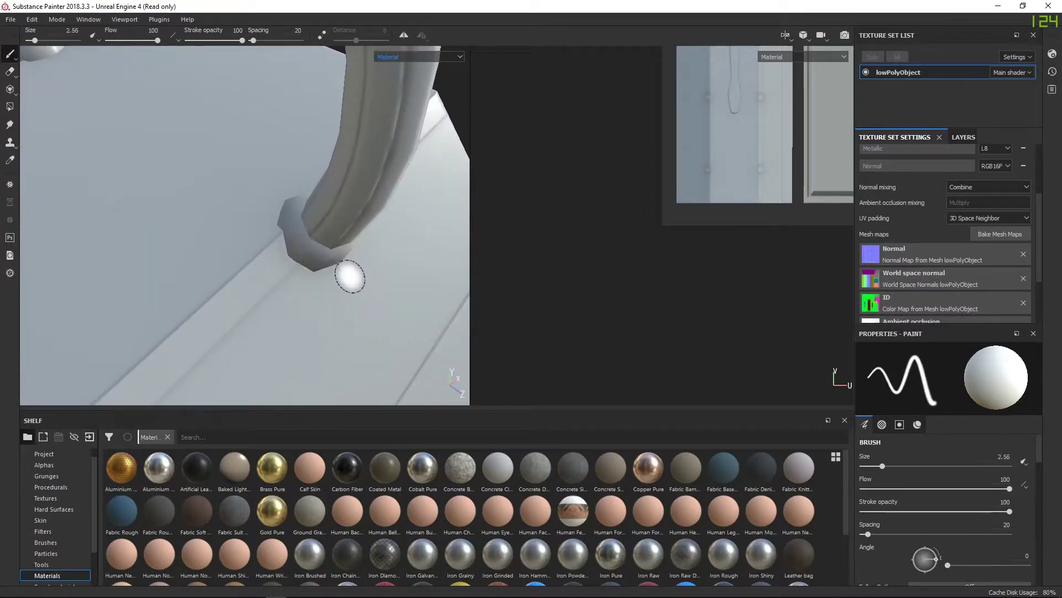
left_click_drag(347, 278, 277, 247, "alt")
mouse_move(277, 247)
right_mouse_down("alt")
mouse_move(354, 276)
mouse_move(284, 274)
mouse_move(310, 285)
right_mouse_up("alt")
left_click_drag(287, 225, 394, 242, "alt")
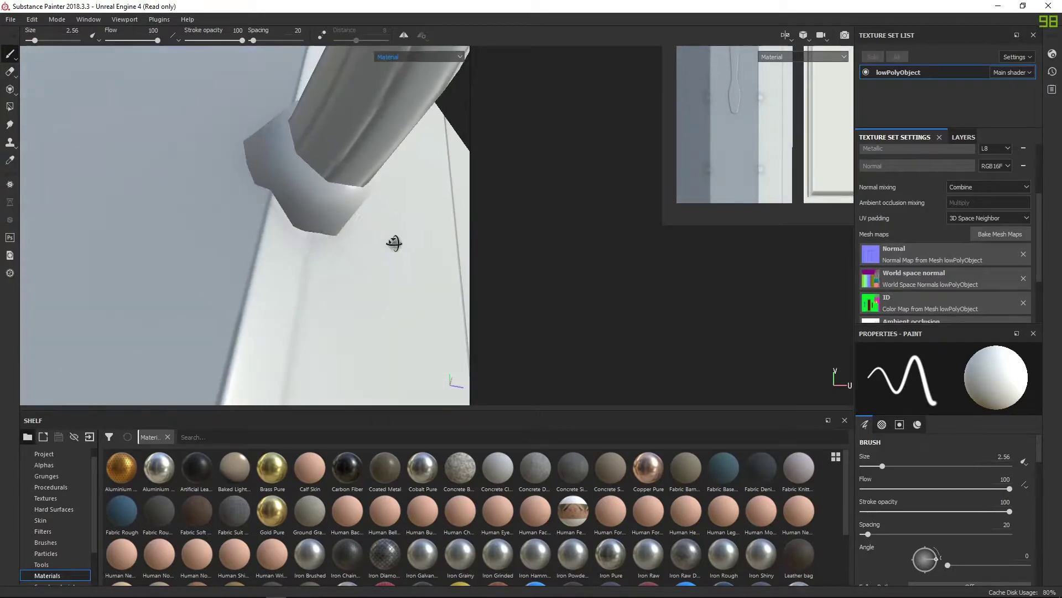
left_click_drag(310, 240, 278, 244, "alt")
right_click_drag(304, 248, 298, 248, "ctrl")
left_click_drag(292, 209, 281, 192, "alt")
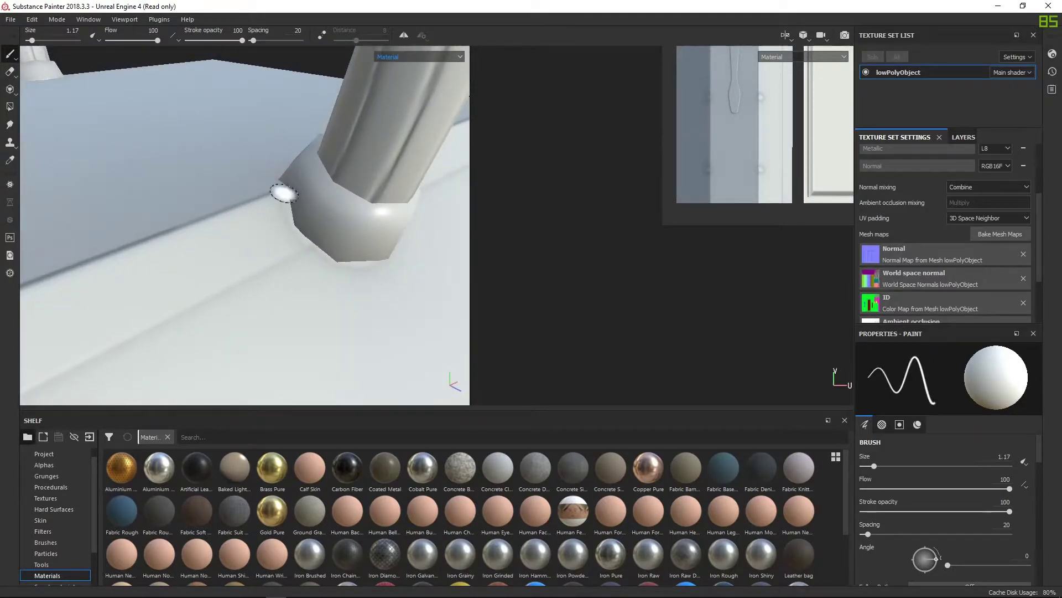
- Inspect the baked shading around a nub's contact area on the lid in the UV view
middle_click_drag(758, 168, 683, 254, "alt")
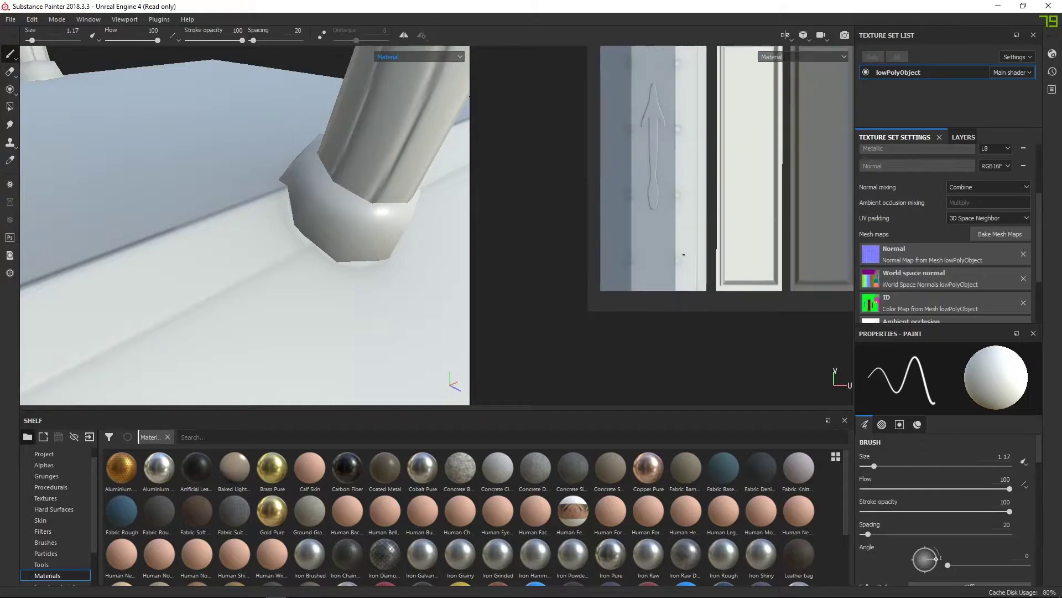
scroll(684, 255, "down", 4)
scroll(690, 259, "up", 8)
scroll(650, 238, "up", 10)
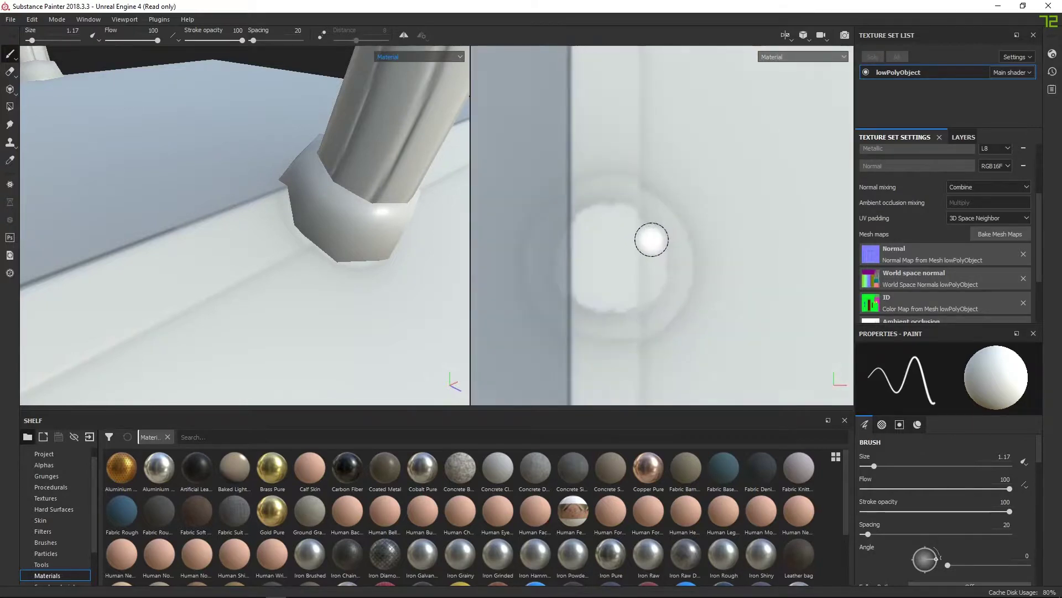
left_click_drag(651, 239, 656, 246, "alt")
right_click_drag(657, 245, 648, 244, "ctrl")
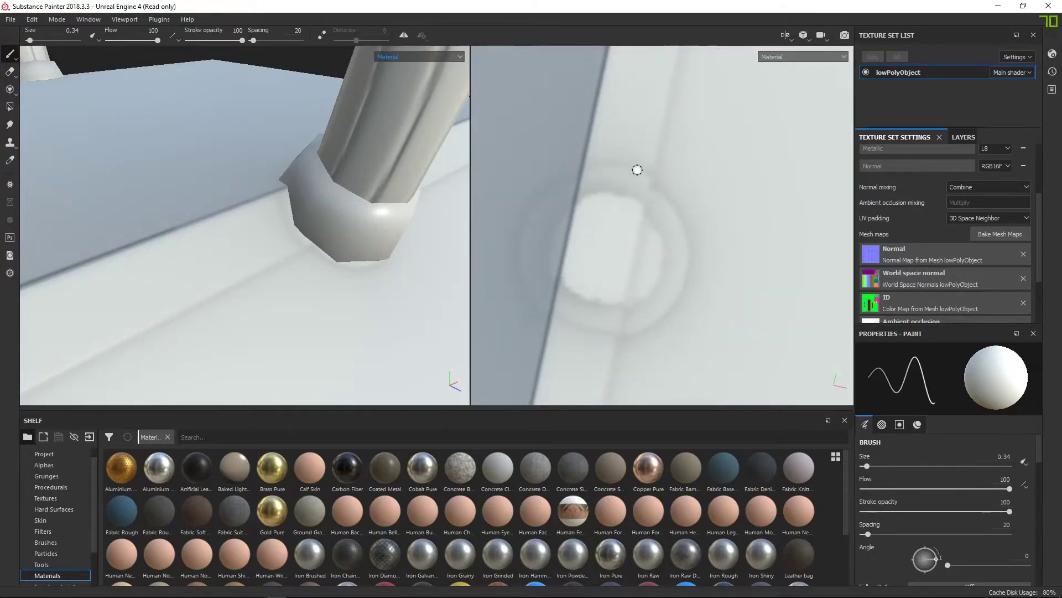
right_click_drag(656, 289, 638, 269, "alt")
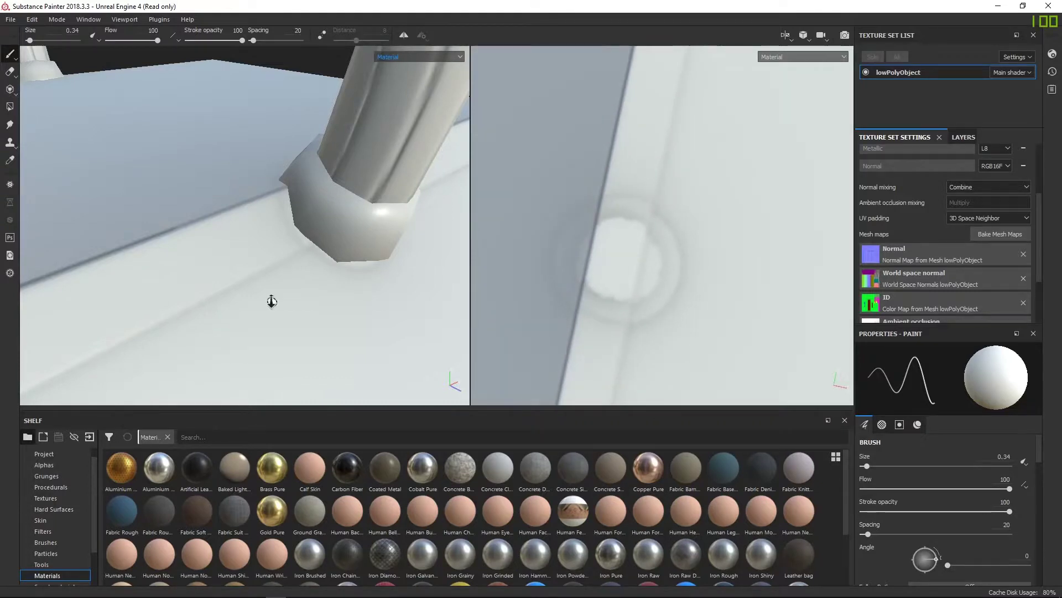
- Inspect the baked edges, seams and recessed panels around the coffin under different lighting angles
right_click_drag(270, 298, 166, 177, "alt")
middle_click_drag(229, 265, 355, 203, "alt")
right_click_drag(232, 299, 166, 237, "alt")
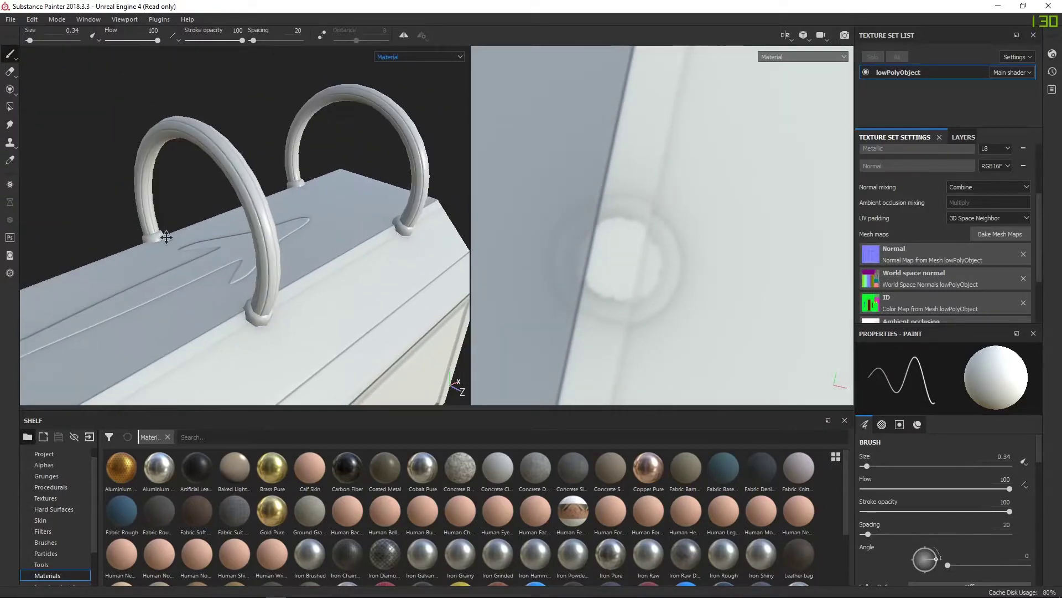
middle_click_drag(166, 237, 221, 166, "alt")
right_click_drag(166, 182, 183, 220, "alt")
middle_click_drag(183, 221, 284, 174, "alt")
middle_click_drag(150, 294, 372, 159, "alt")
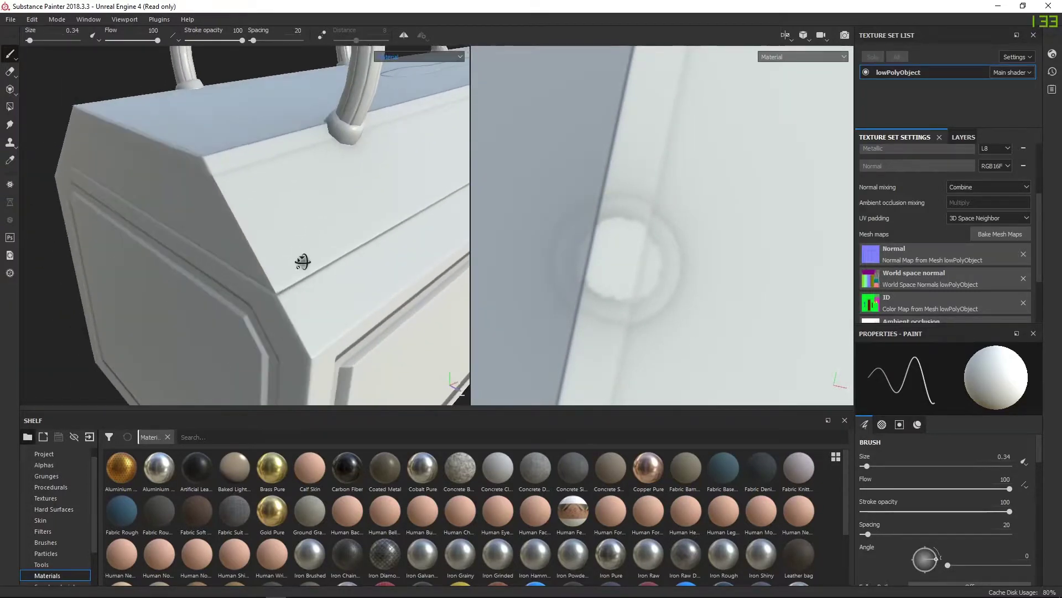
left_click_drag(301, 261, 351, 232, "alt")
mouse_move(280, 263)
right_mouse_down("shift")
mouse_move(314, 264)
mouse_move(288, 267)
right_mouse_up("shift")
left_click_drag(282, 254, 326, 291, "alt")
middle_click_drag(221, 254, 512, 202, "alt")
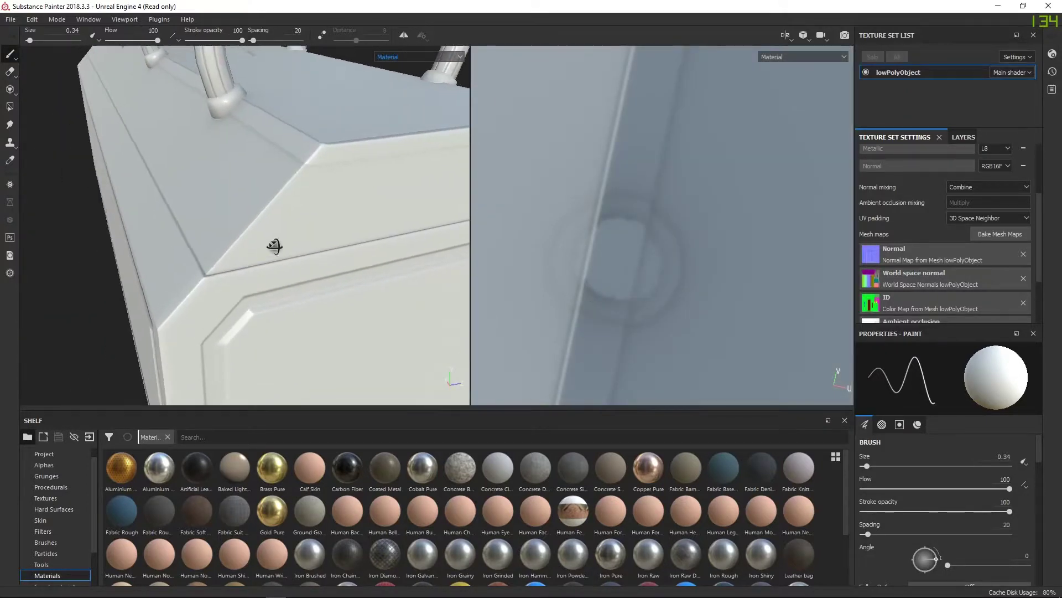
left_click_drag(275, 244, 335, 218, "alt")
right_click_drag(293, 282, 268, 243, "alt")
middle_click_drag(295, 220, 361, 167, "alt")
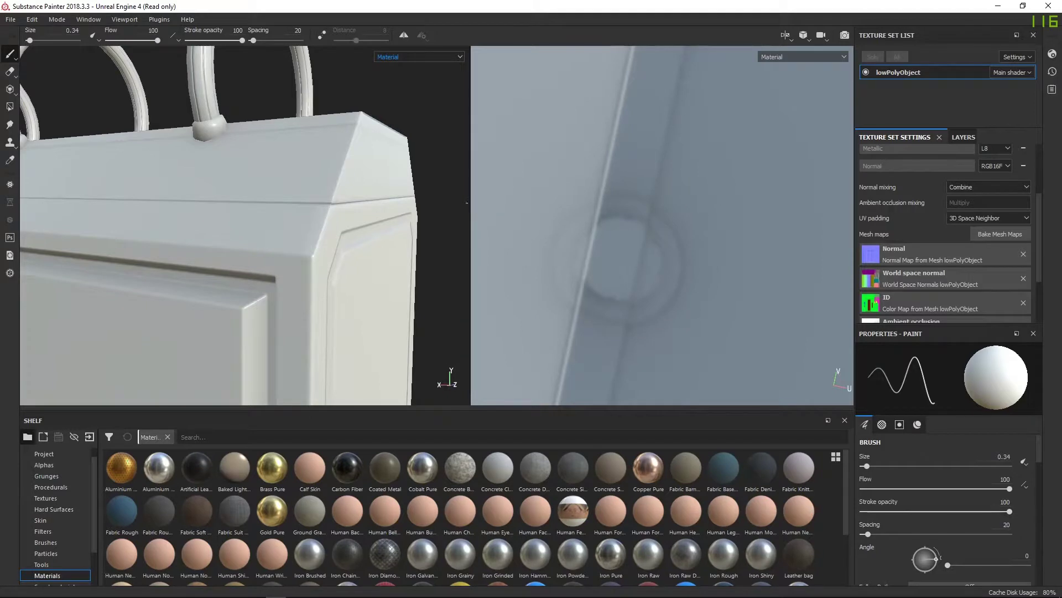
- Enlarge the 3D view and add a fill layer with its base color set to pure red (1, 0, 0)
left_click_drag(467, 202, 937, 162)
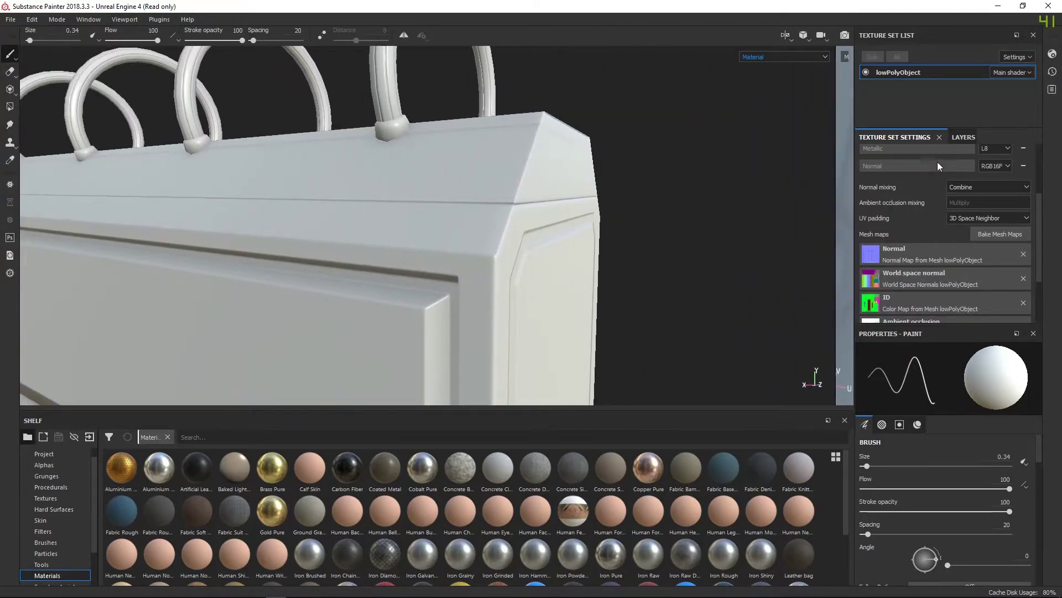
left_click(963, 137)
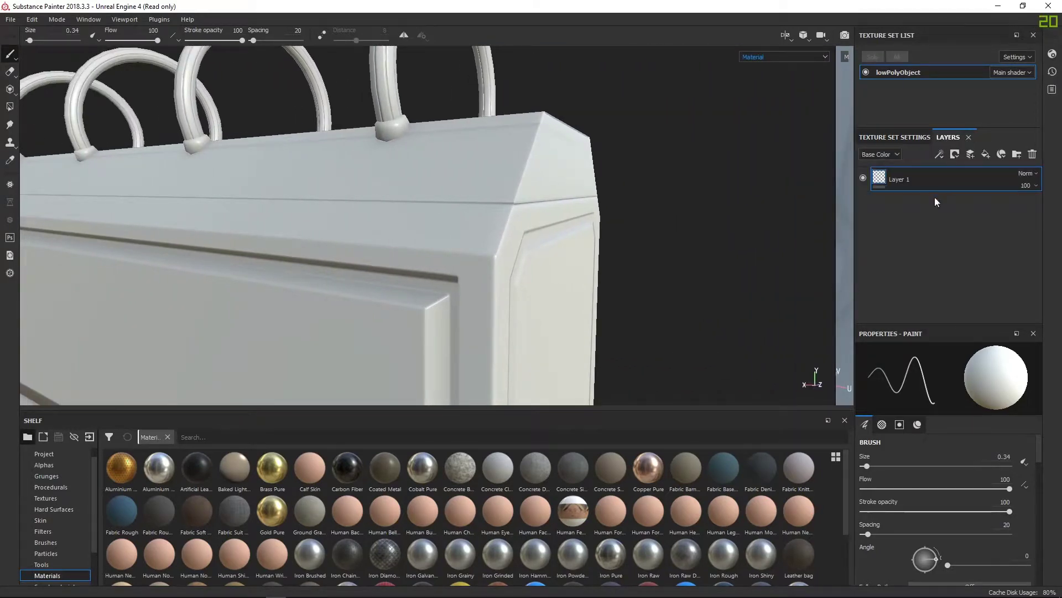
left_click(986, 155)
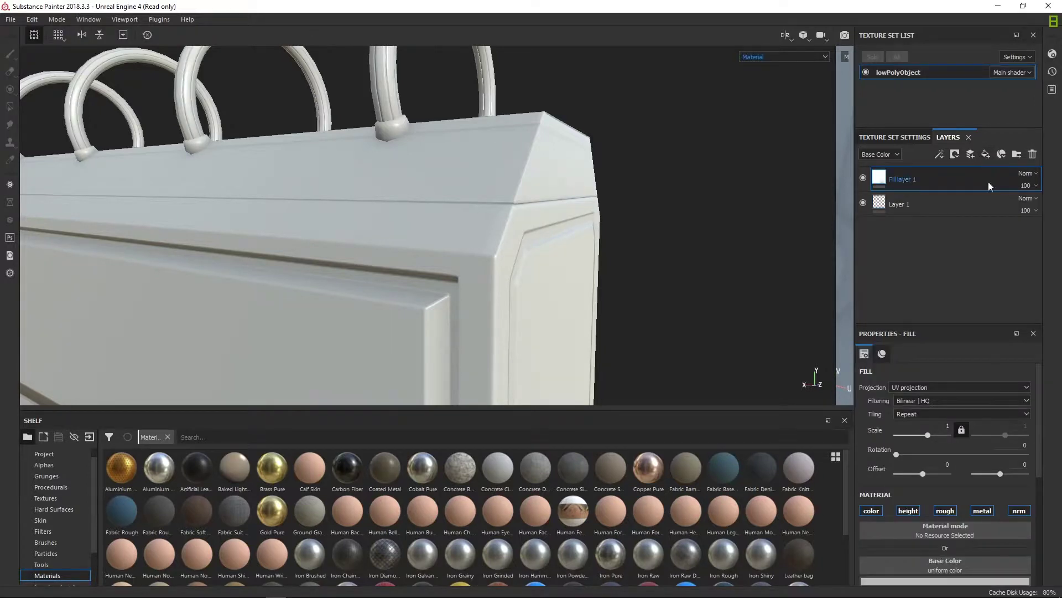
scroll(927, 523, "down", 4)
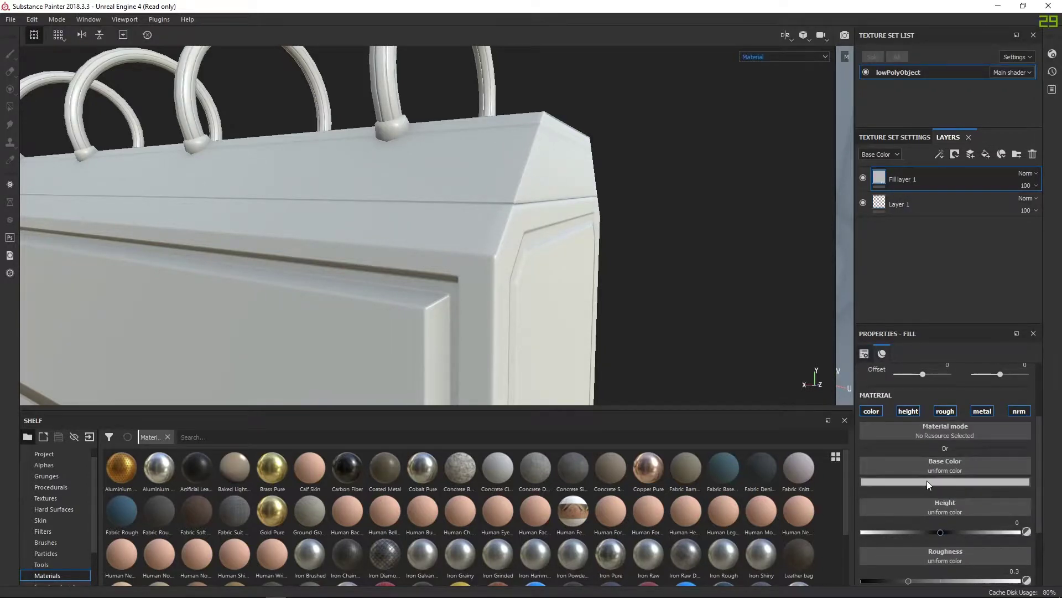
left_click(927, 480)
left_click_drag(956, 399, 997, 353)
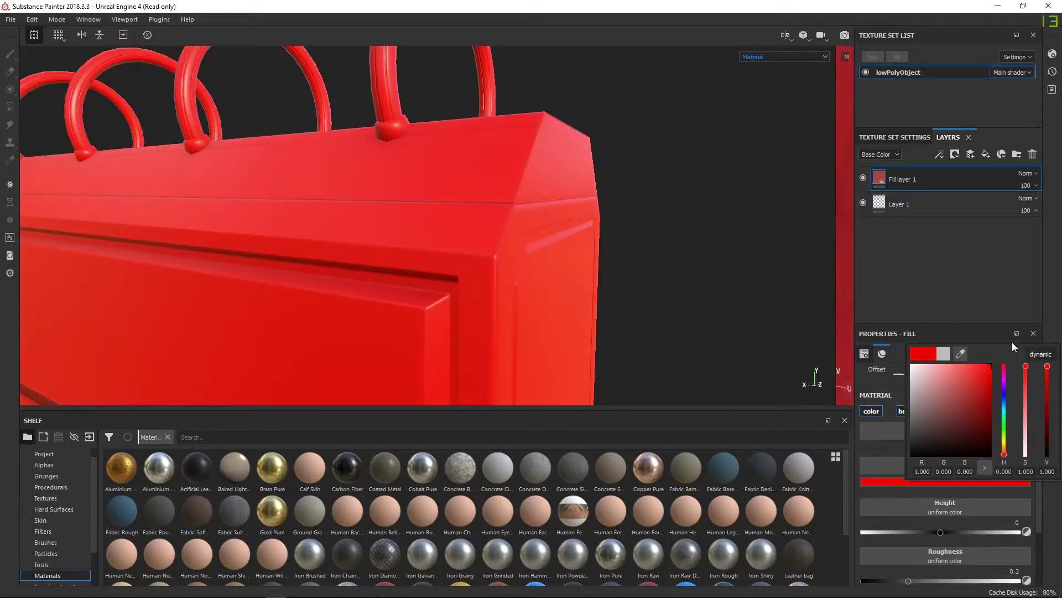
- Add a black mask to the red fill layer and make the mask active for editing
right_click(882, 176)
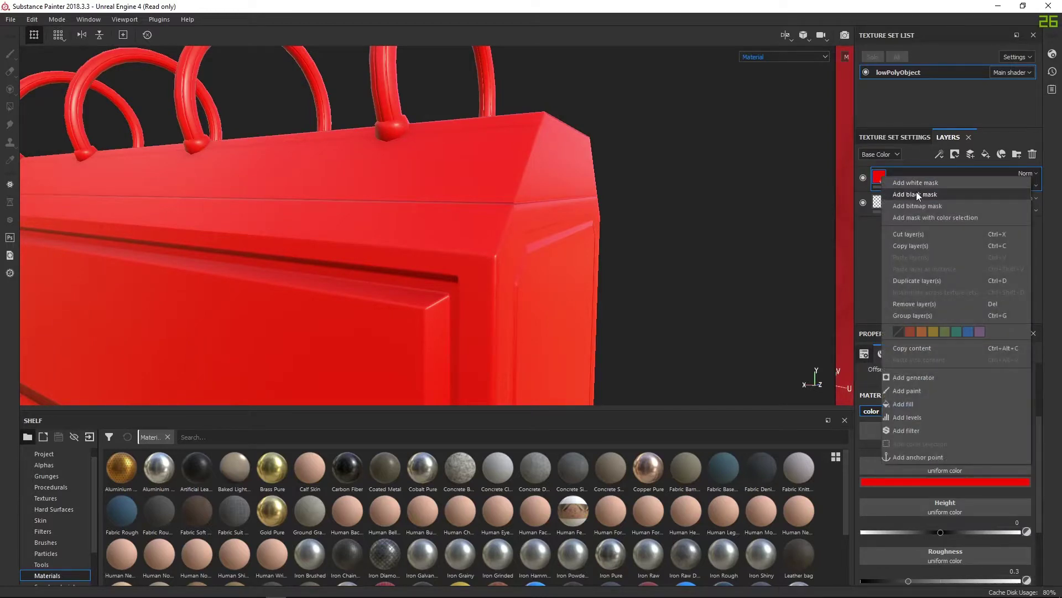
left_click(921, 194)
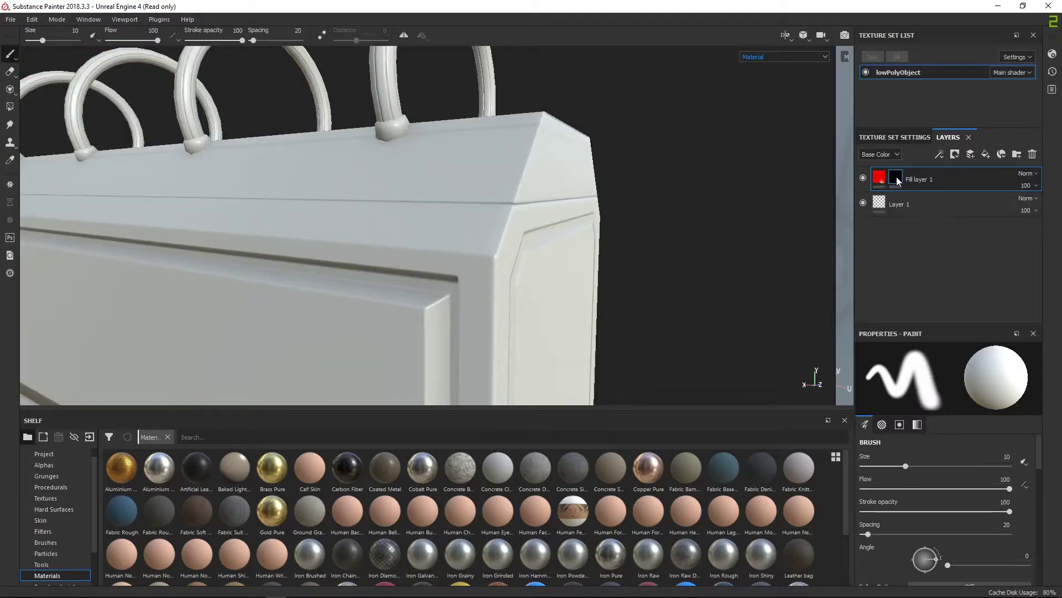
left_click(883, 176)
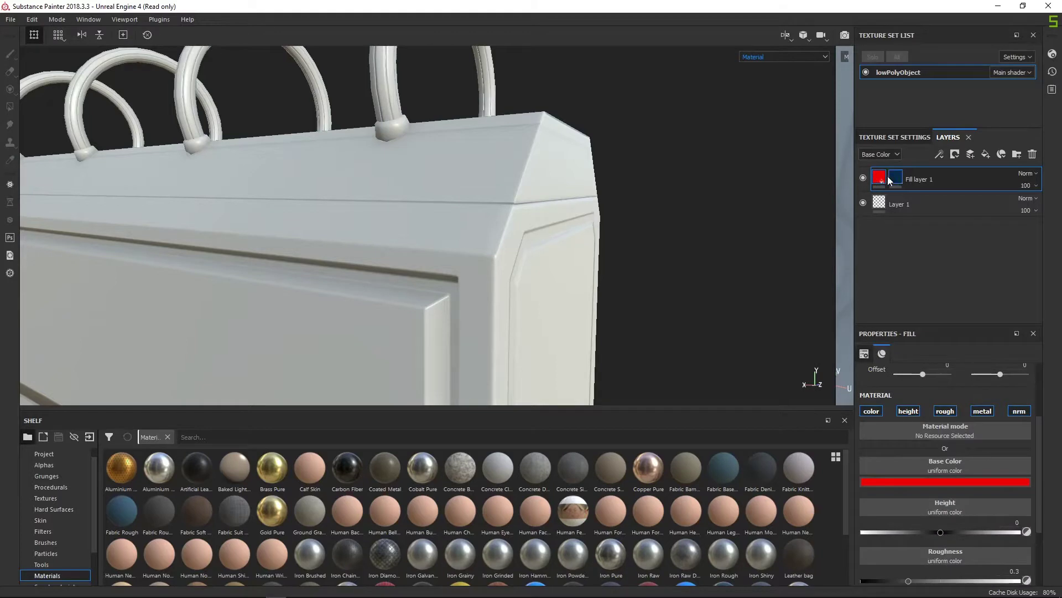
left_click(897, 176)
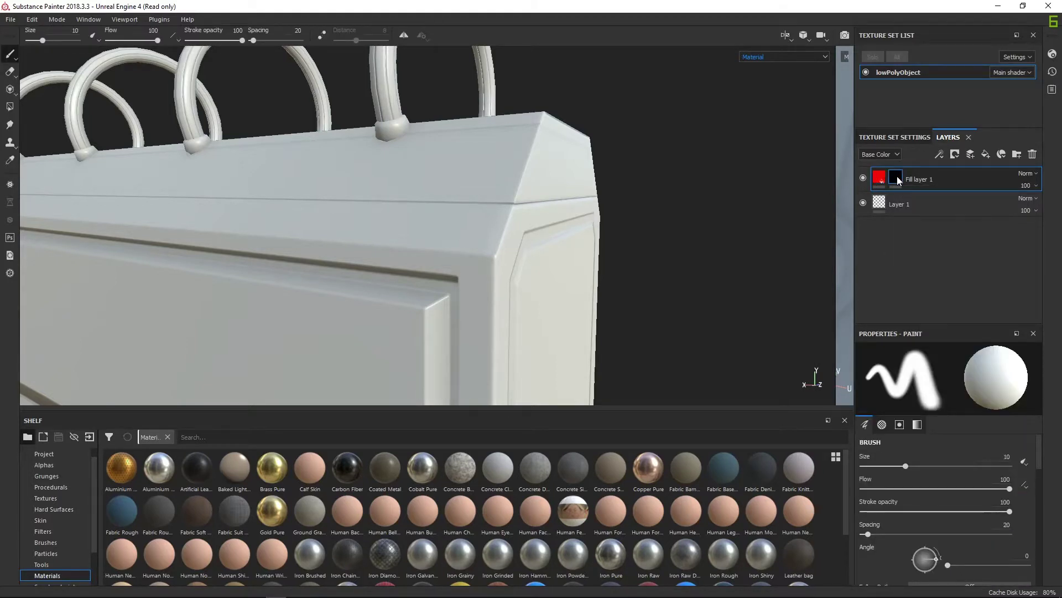
- Add a color selection to the red fill layer's mask and pick the coffin body's green from the ID map
right_click(897, 175)
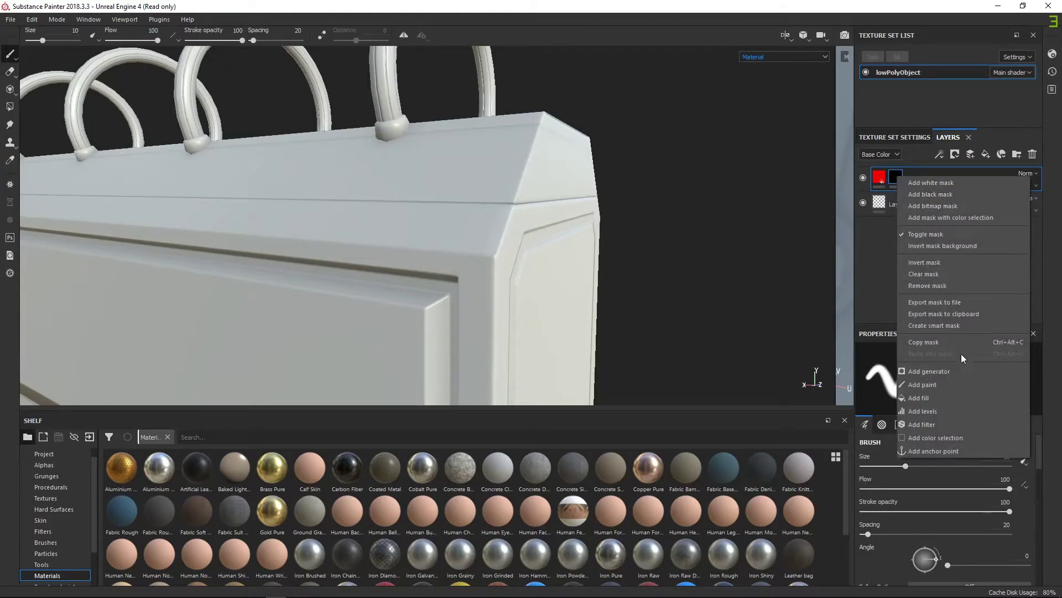
left_click(940, 438)
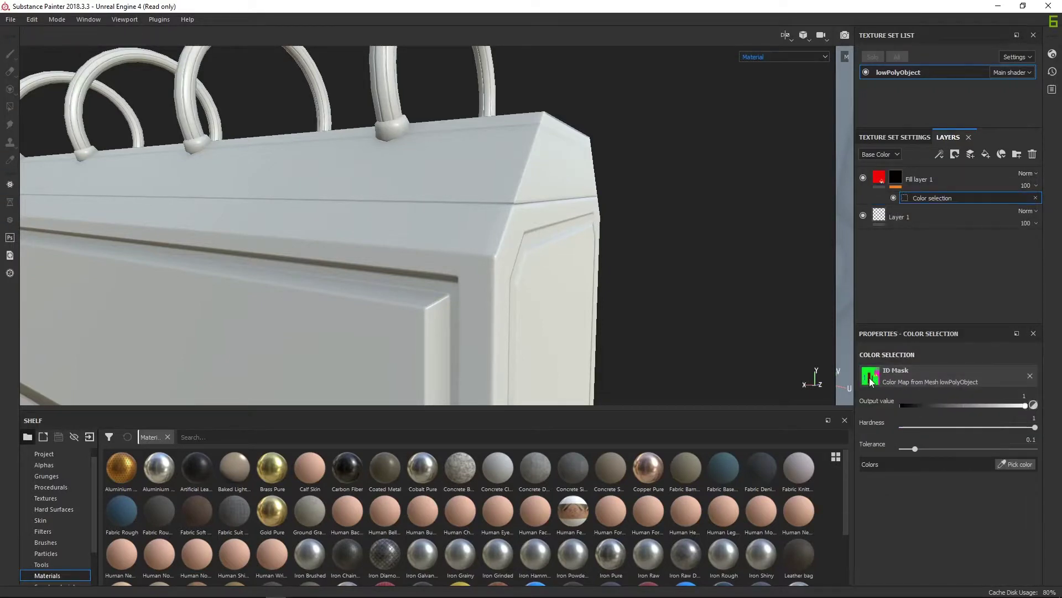
left_click(1011, 463)
right_click_drag(410, 184, 611, 203, "alt")
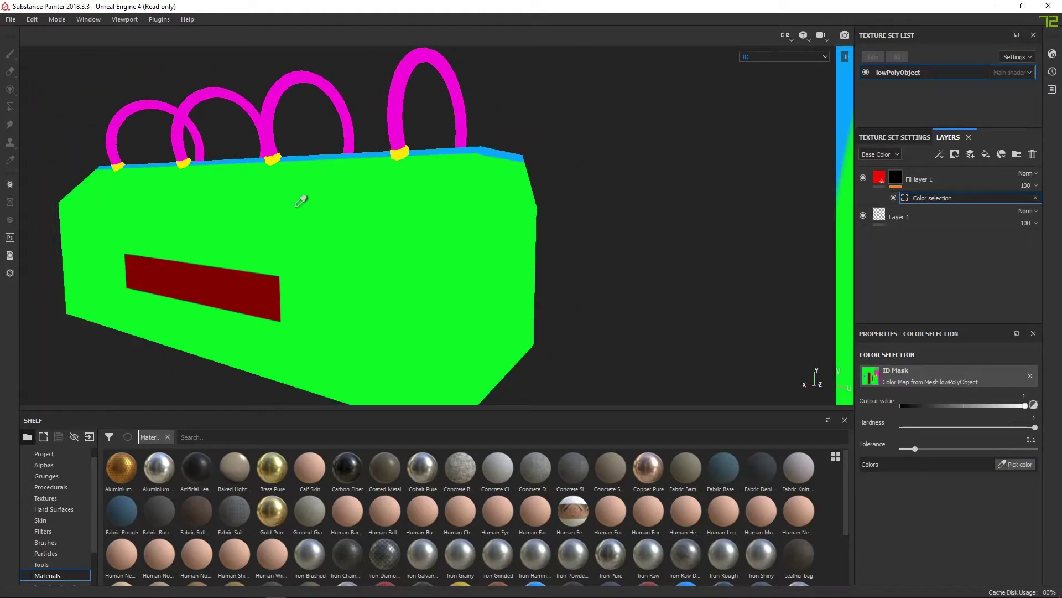
left_click(247, 192)
- Inspect the red color-selection mask's borders along the lid trim, ring bases and side panels
left_click_drag(459, 233, 351, 265, "alt")
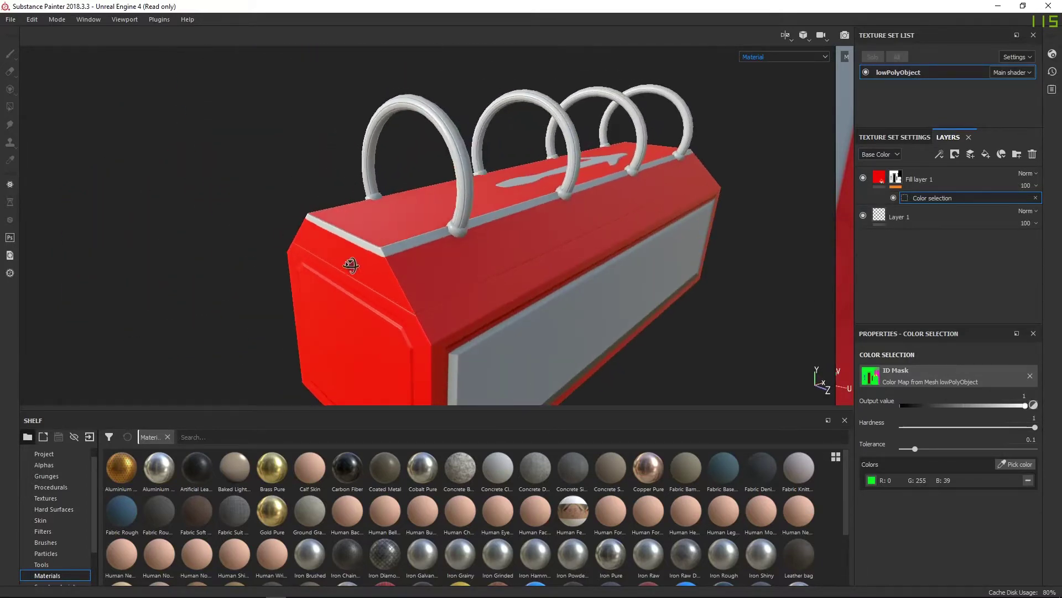
right_click_drag(351, 265, 322, 200, "alt")
middle_click_drag(486, 247, 472, 180, "alt")
left_click_drag(472, 180, 499, 340, "alt")
right_click_drag(499, 341, 479, 246, "alt")
left_click_drag(479, 246, 350, 241, "alt")
middle_click_drag(480, 264, 182, 263, "alt")
middle_click_drag(593, 238, 142, 278, "alt")
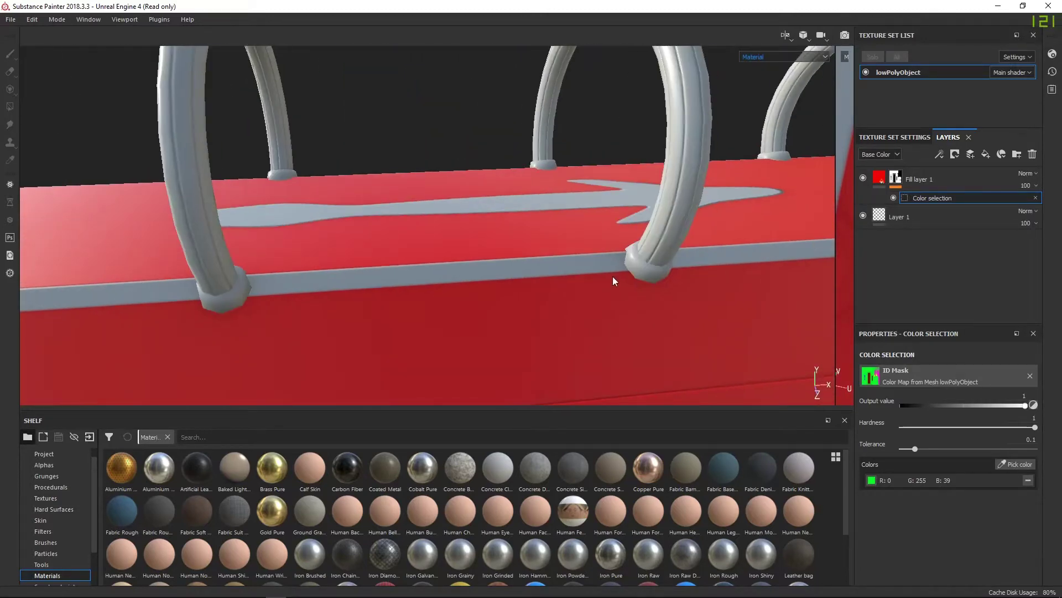
middle_click_drag(612, 277, 289, 292, "alt")
left_click_drag(636, 262, 564, 265, "alt")
middle_click_drag(619, 271, 337, 282, "alt")
left_click_drag(498, 279, 439, 276, "alt")
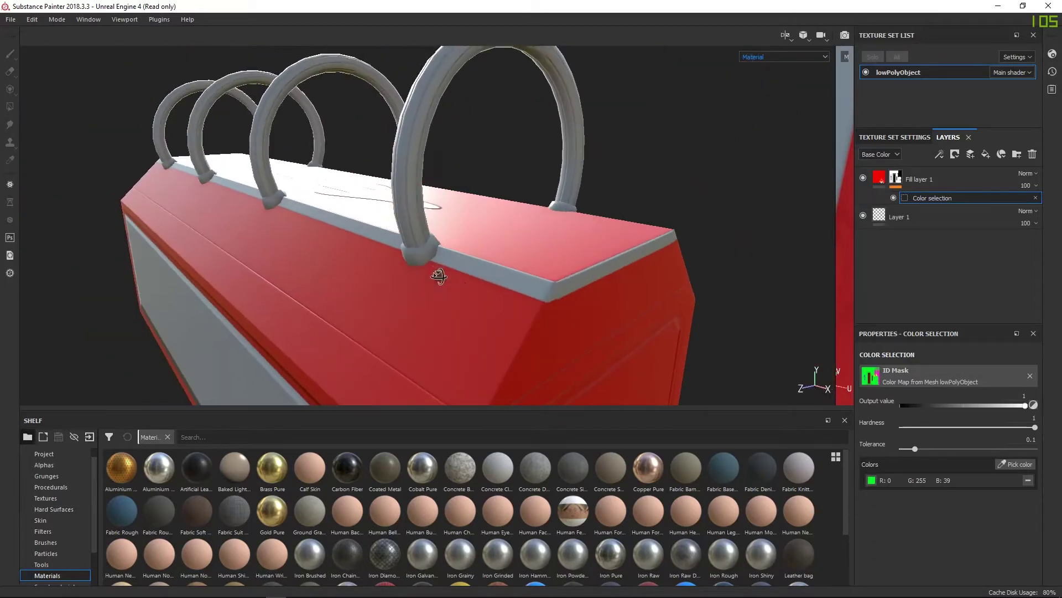
- Open the mesh map baking settings from the texture set and set the output size to 2048
left_click(888, 137)
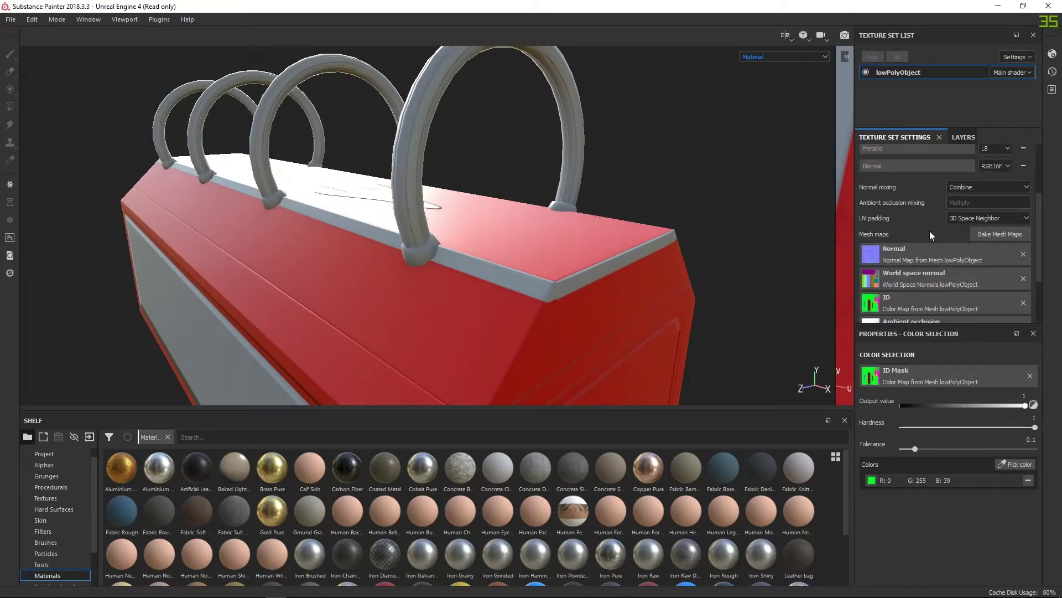
scroll(980, 296, "down", 3)
scroll(999, 289, "up", 2)
scroll(1007, 274, "down", 2)
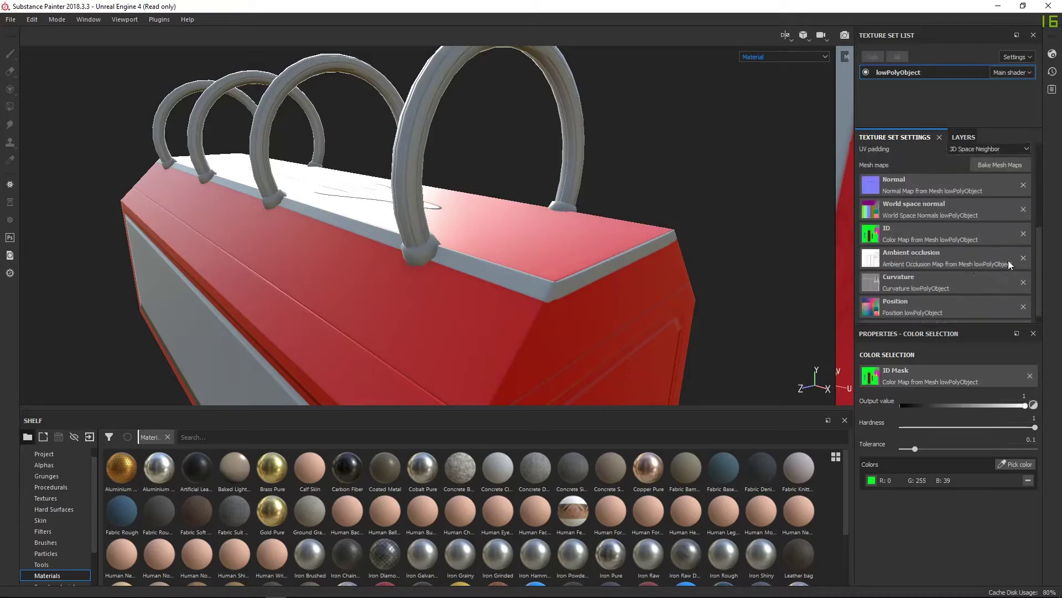
scroll(998, 238, "up", 2)
left_click(995, 220)
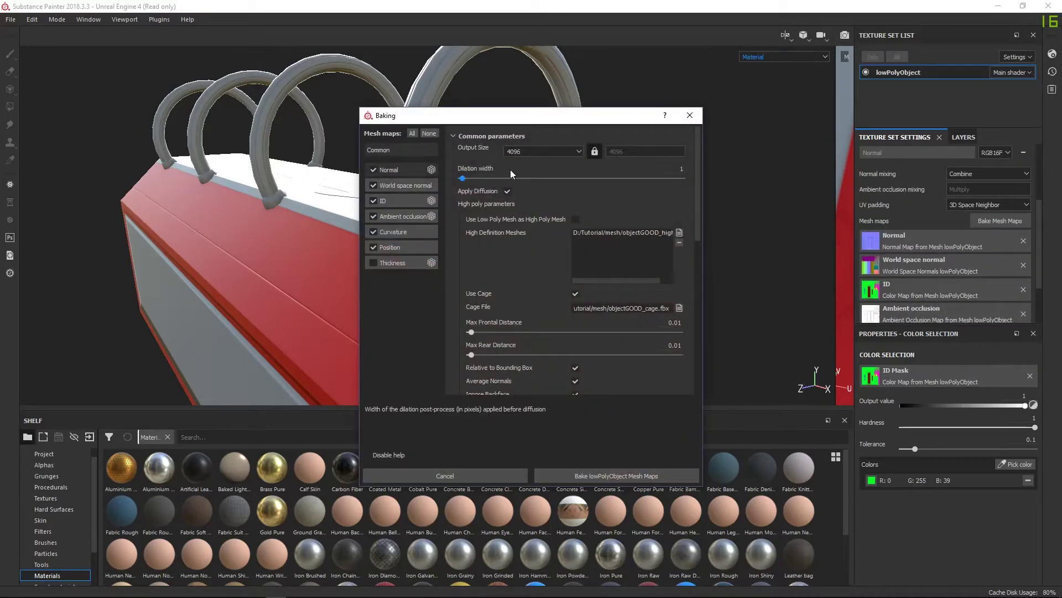
left_click(579, 149)
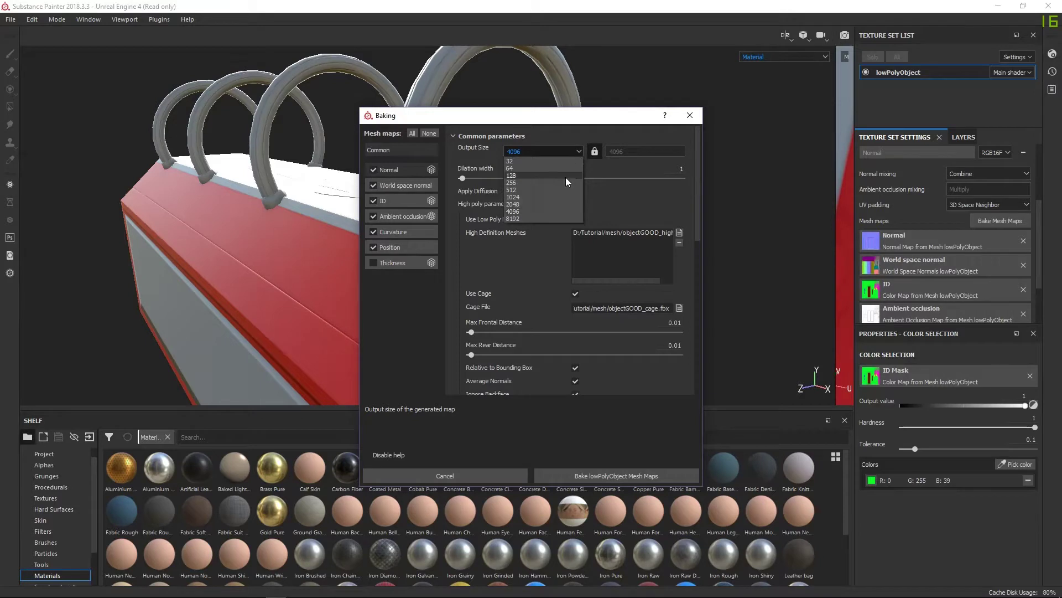
left_click(514, 204)
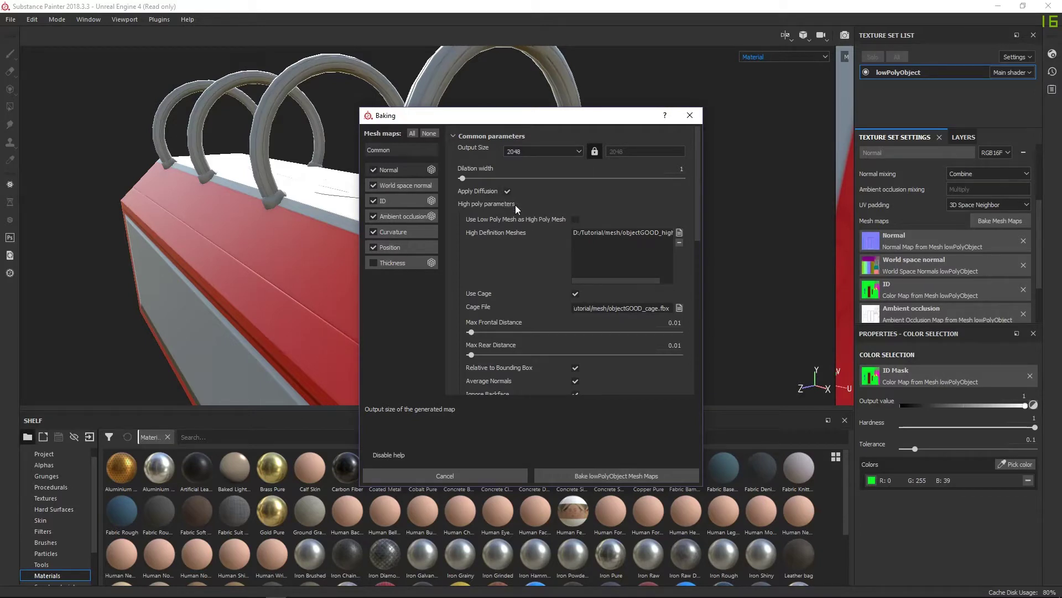
- Leave only Ambient occlusion enabled among the mesh maps and bake it for lowPolyObject
left_click(389, 217)
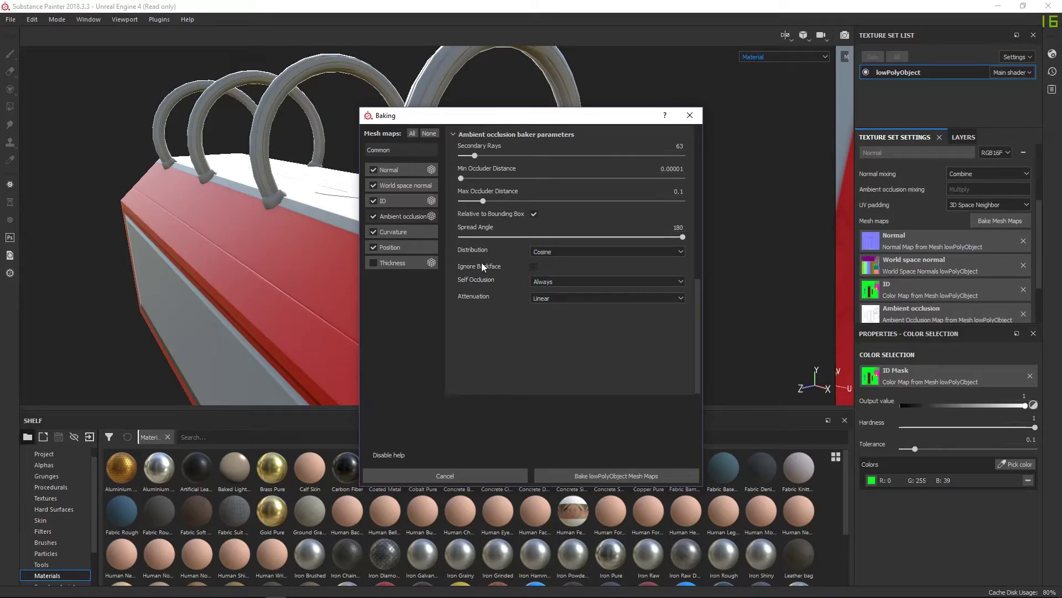
left_click(374, 169)
left_click(375, 184)
left_click(375, 201)
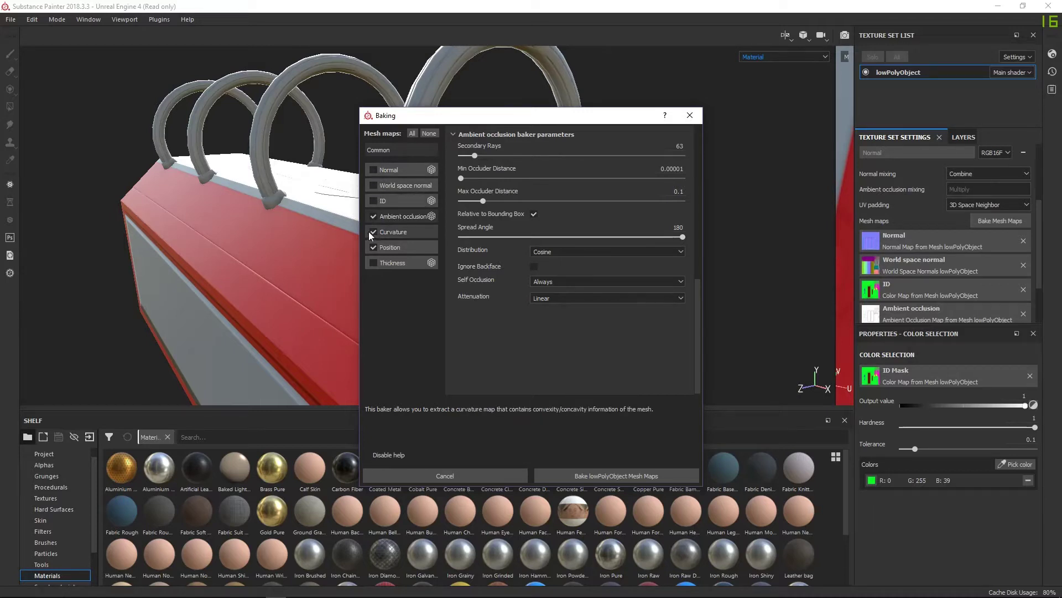
left_click(372, 232)
left_click(374, 247)
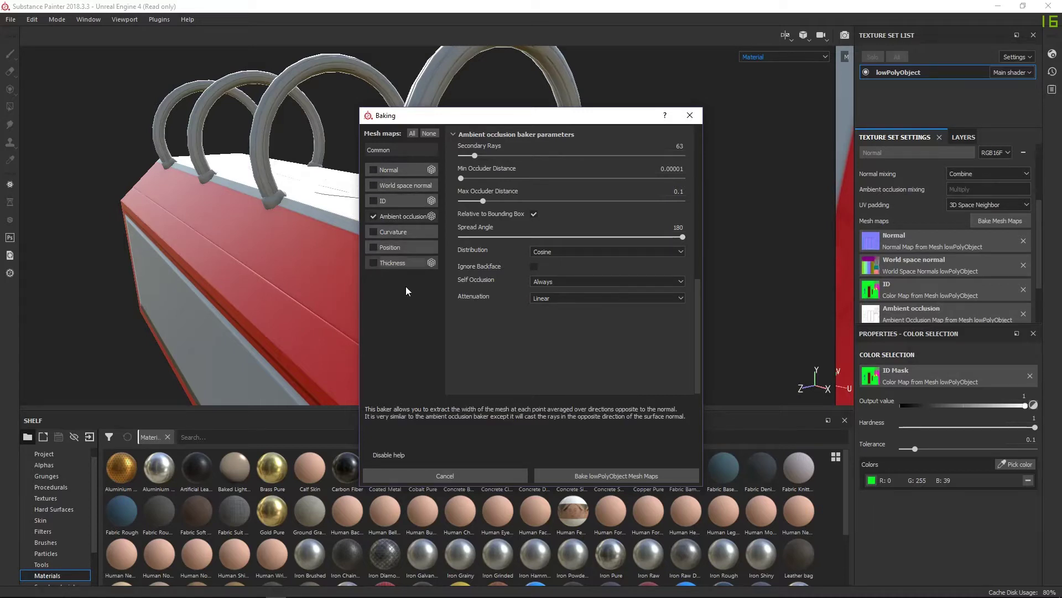
left_click(588, 472)
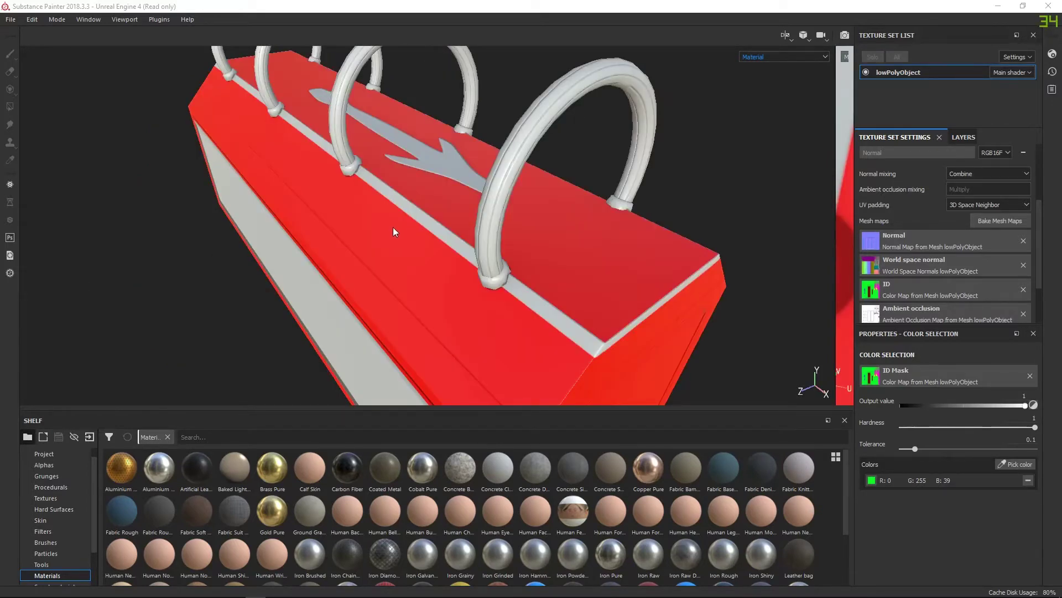
- Inspect the rebaked ambient occlusion where the ring's base nub meets the lid and trim
left_click_drag(393, 228, 349, 200, "alt")
right_click_drag(350, 200, 561, 298, "alt")
middle_click_drag(561, 299, 354, 183, "alt")
left_click_drag(354, 184, 413, 222, "alt")
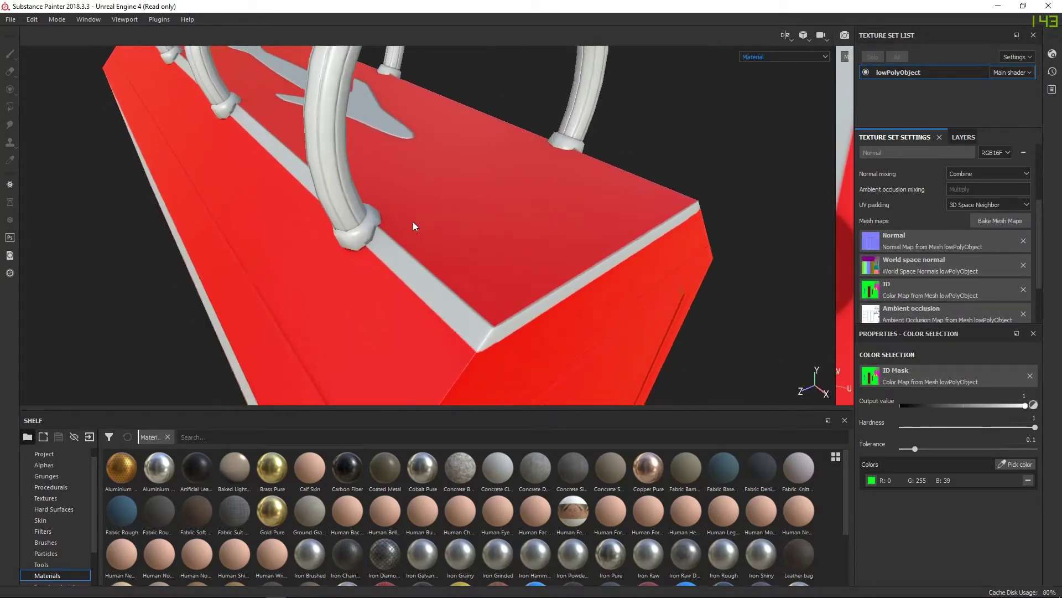
right_click_drag(413, 222, 598, 277, "alt")
middle_click_drag(381, 277, 450, 291, "alt")
left_click_drag(450, 291, 490, 296, "alt")
right_click_drag(490, 296, 568, 328, "alt")
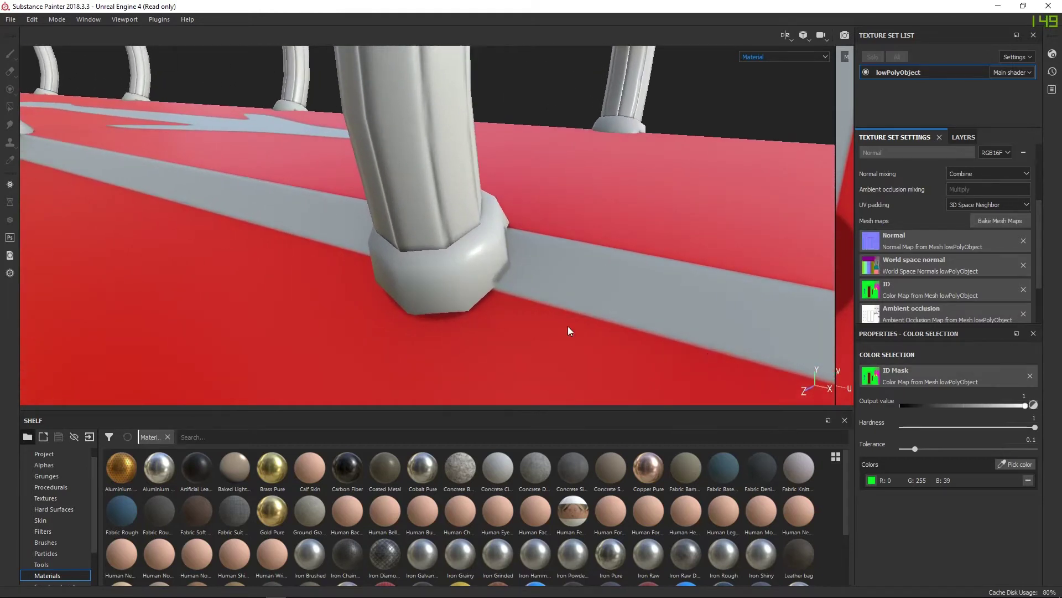
left_click_drag(568, 327, 503, 280, "alt")
scroll(442, 238, "up", 3)
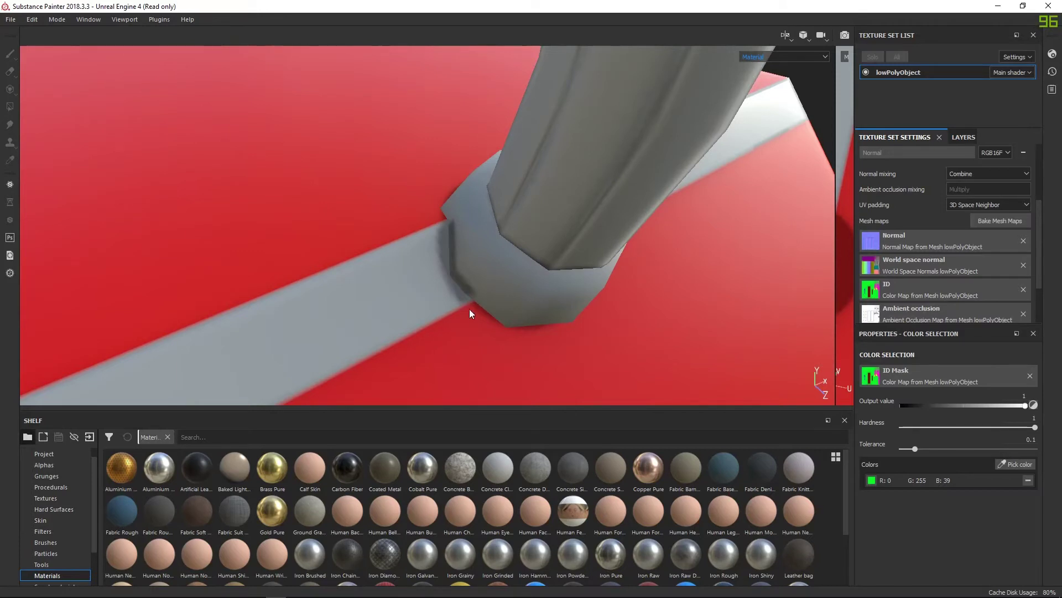
left_click_drag(445, 275, 529, 294, "alt")
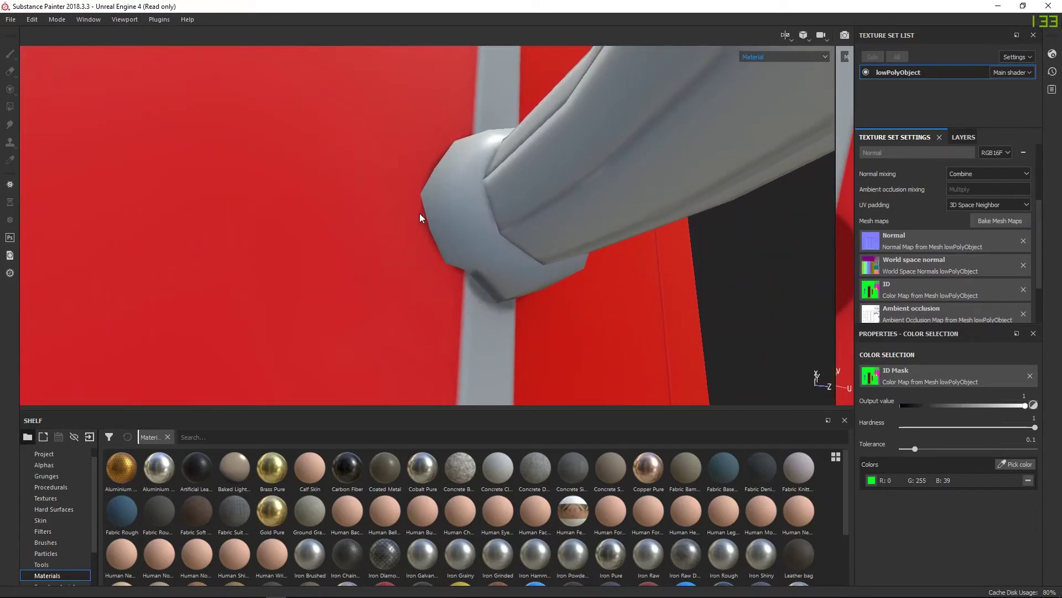
left_click_drag(420, 214, 637, 211, "alt")
- Search the material shelf for "concret" and add Concrete Bare as a layer above the red fill layer
left_click(960, 137)
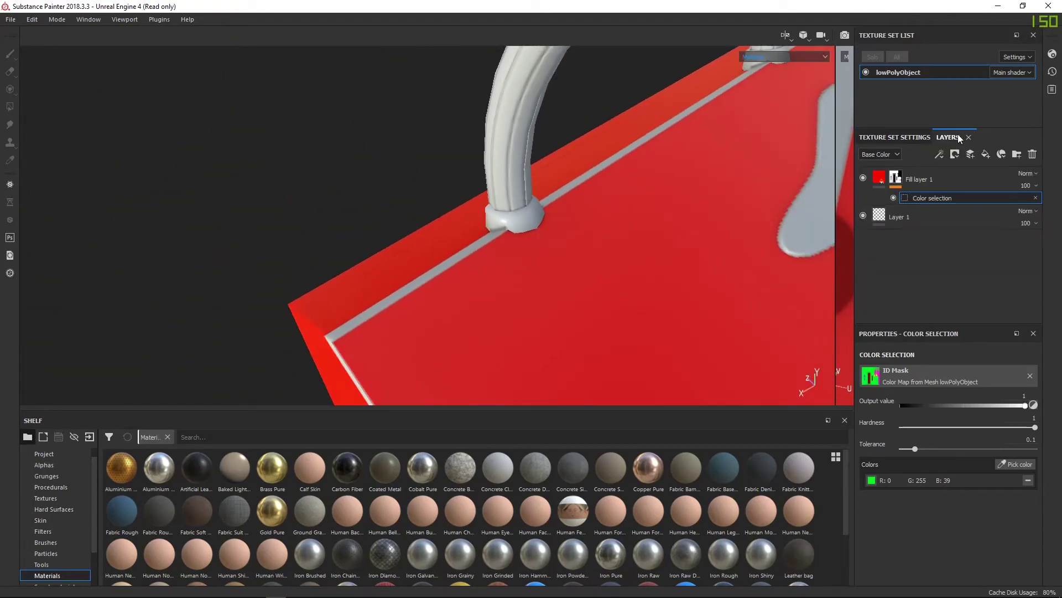
left_click(949, 181)
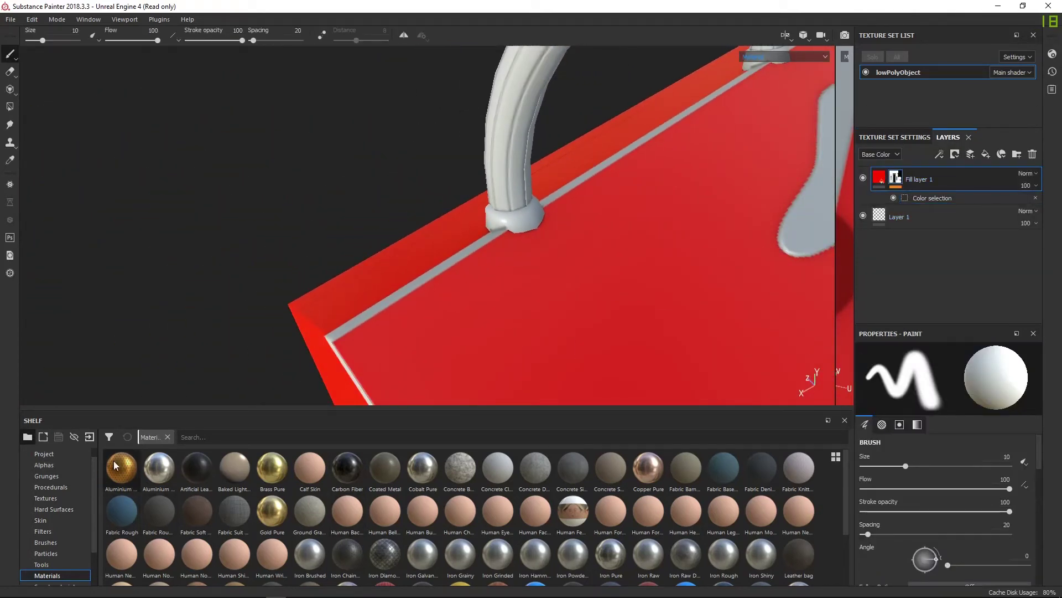
left_click(200, 436)
type("concret")
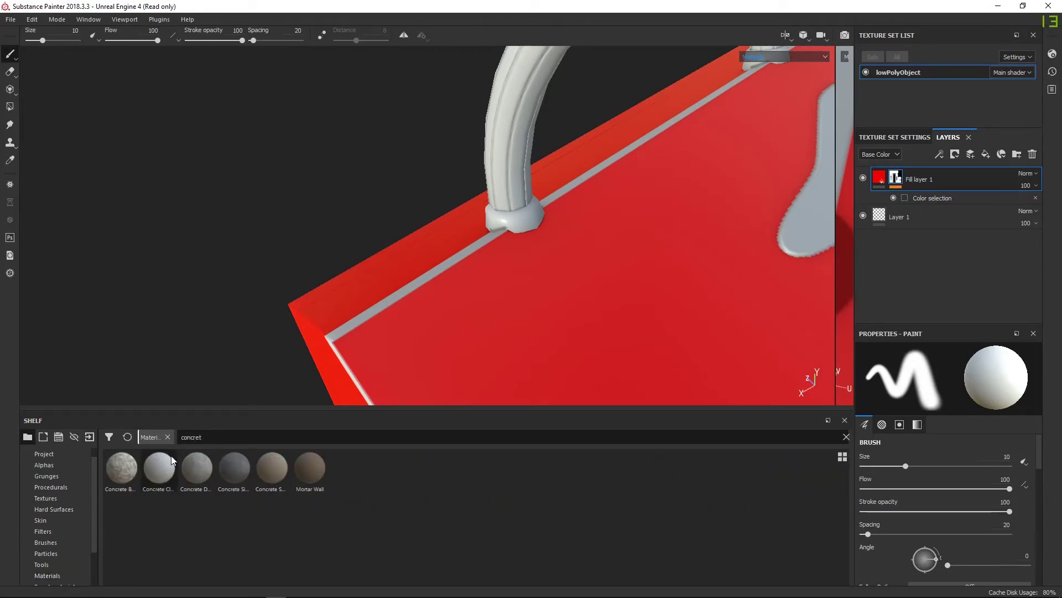
left_click_drag(121, 468, 921, 177)
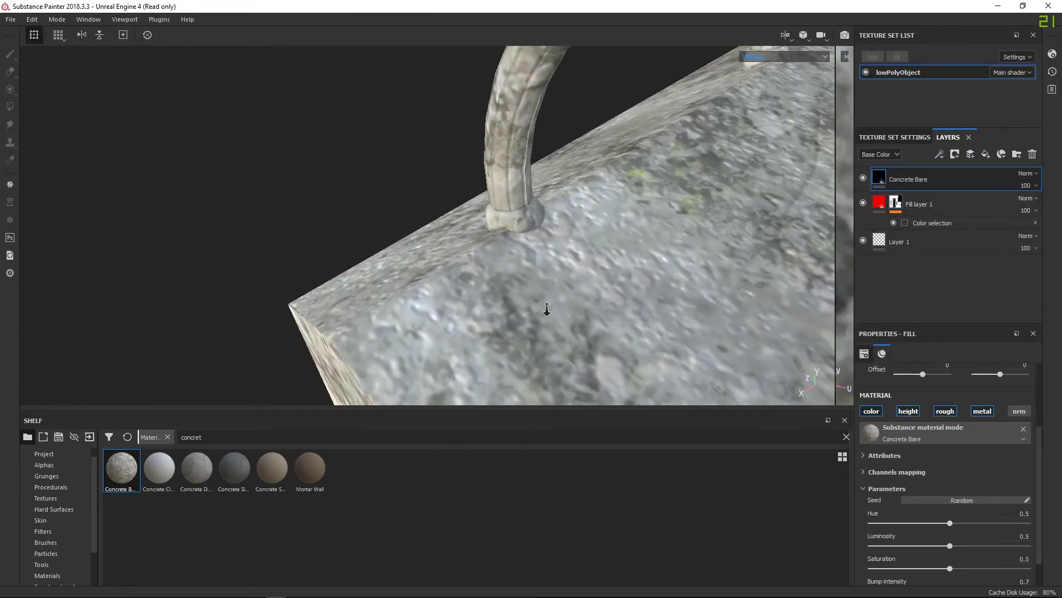
- Inspect the Concrete Bare material over the lid, rings and recessed side panel from several angles
right_click_drag(545, 308, 525, 237, "alt")
left_click_drag(524, 238, 623, 255, "alt")
right_click_drag(622, 256, 603, 272, "alt")
middle_click_drag(603, 271, 493, 299, "alt")
left_click_drag(493, 299, 567, 292, "alt")
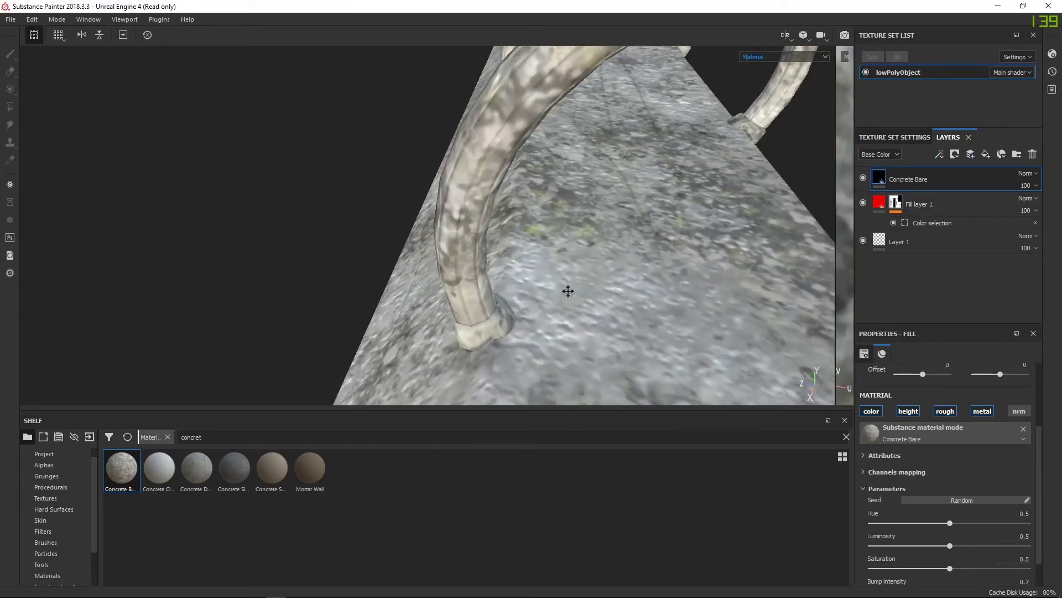
middle_click_drag(566, 292, 587, 238, "alt")
left_click_drag(587, 238, 642, 235, "alt")
right_click_drag(642, 235, 542, 232, "alt")
left_click_drag(542, 232, 652, 286, "alt")
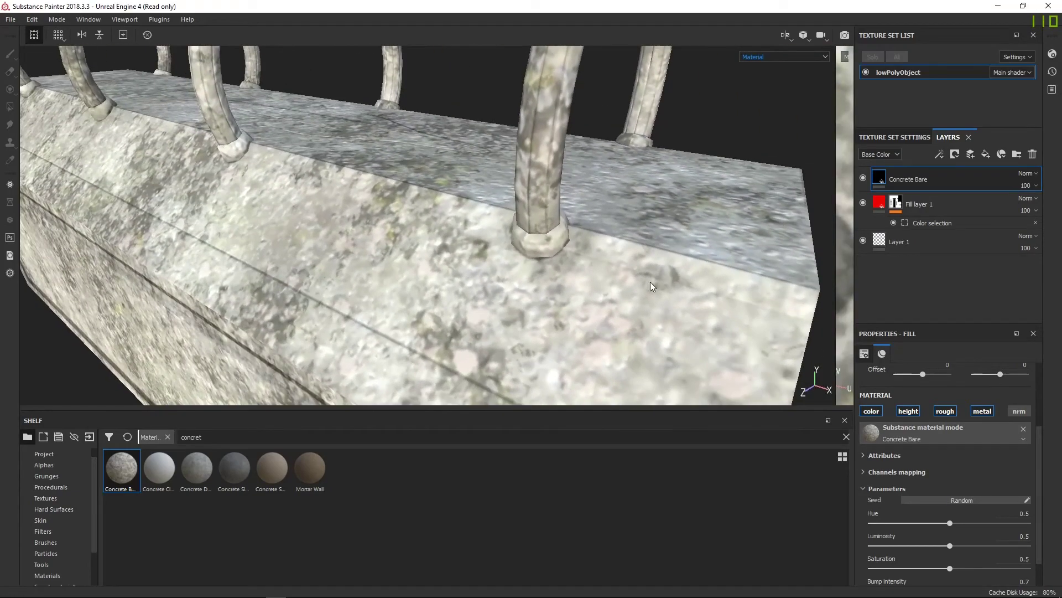
right_click_drag(652, 286, 242, 185, "alt")
left_click_drag(243, 185, 441, 194, "alt")
middle_click_drag(441, 194, 505, 239, "alt")
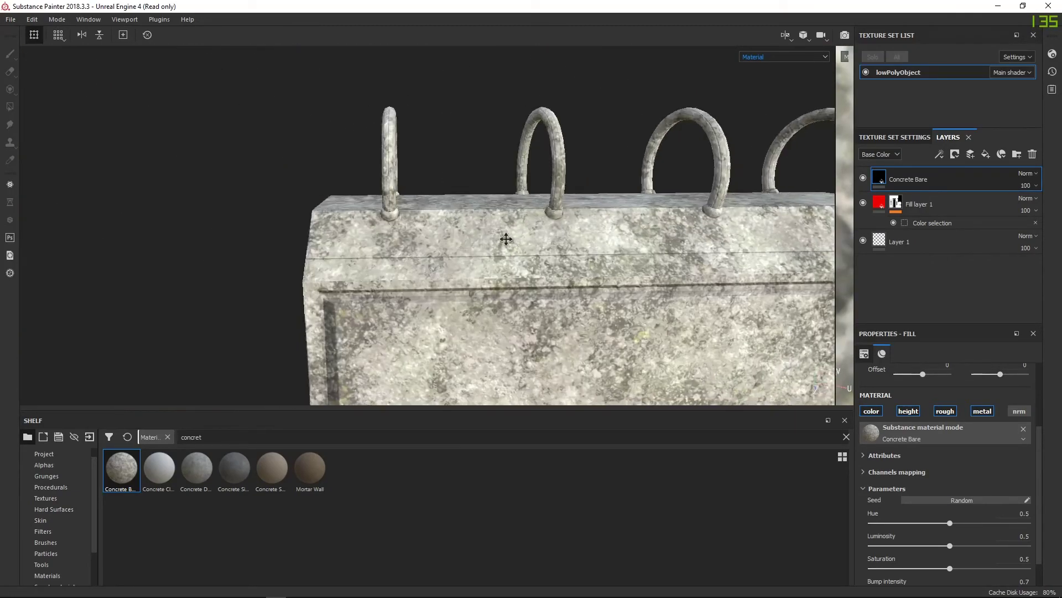
left_click_drag(505, 239, 576, 283, "alt")
middle_click_drag(576, 283, 475, 266, "alt")
right_click_drag(475, 267, 576, 293, "alt")
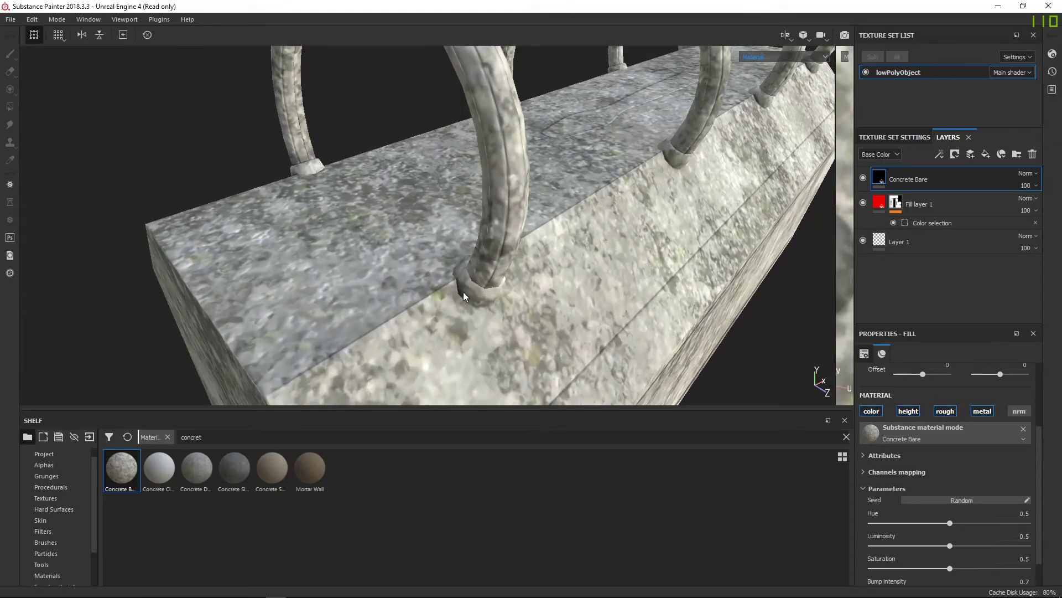
- Examine the ring bases and lid edges up close for contact shading under the concrete material
left_click_drag(576, 293, 620, 304, "alt")
right_click_drag(619, 303, 667, 317, "alt")
left_click_drag(667, 317, 548, 299, "alt")
middle_click_drag(548, 299, 474, 277, "alt")
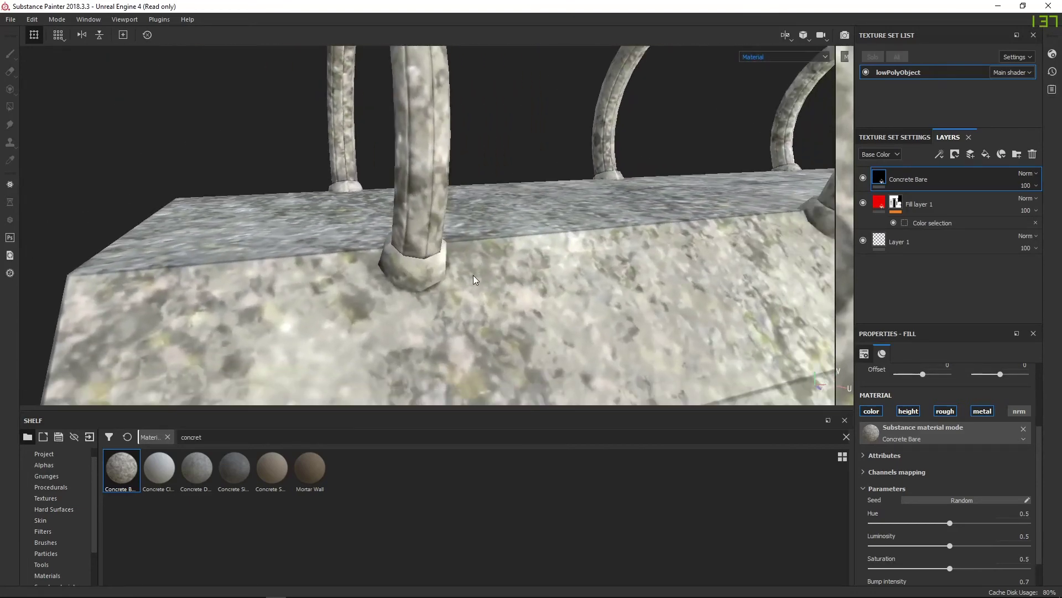
left_click_drag(474, 277, 325, 282, "alt")
middle_click_drag(325, 282, 423, 298, "alt")
left_click_drag(515, 283, 344, 306, "alt")
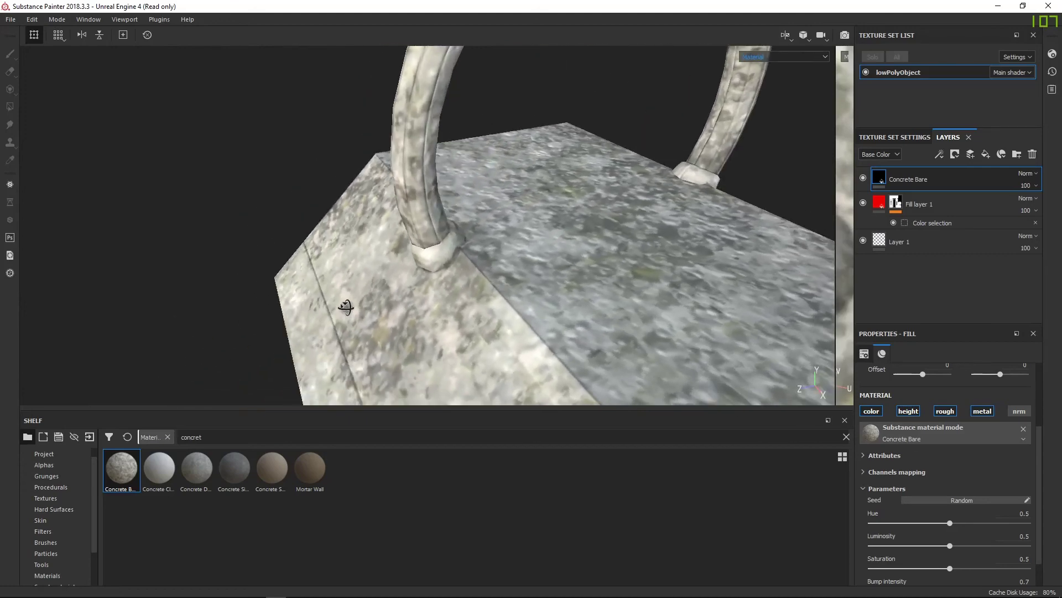
right_click_drag(458, 251, 715, 333, "alt")
middle_click_drag(490, 265, 541, 287, "alt")
left_click_drag(541, 287, 675, 299, "alt")
middle_click_drag(332, 166, 487, 199, "alt")
right_click_drag(486, 200, 111, 39, "alt")
middle_click_drag(354, 184, 112, 121, "alt")
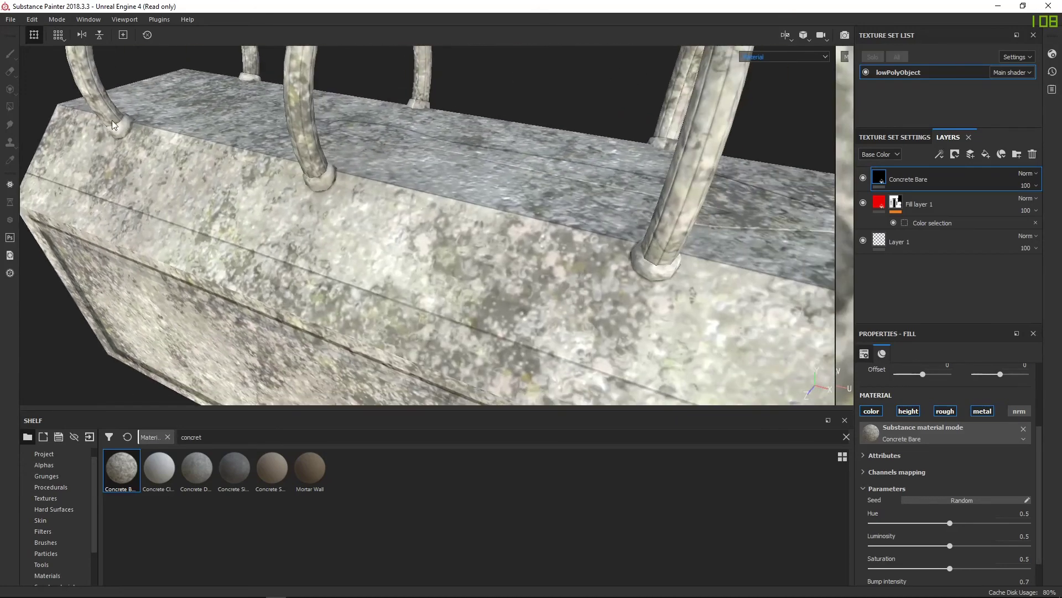
right_click_drag(112, 121, 230, 158, "alt")
right_click_drag(354, 183, 254, 144, "alt")
left_click_drag(254, 143, 467, 99, "alt")
middle_click_drag(554, 287, 415, 235, "alt")
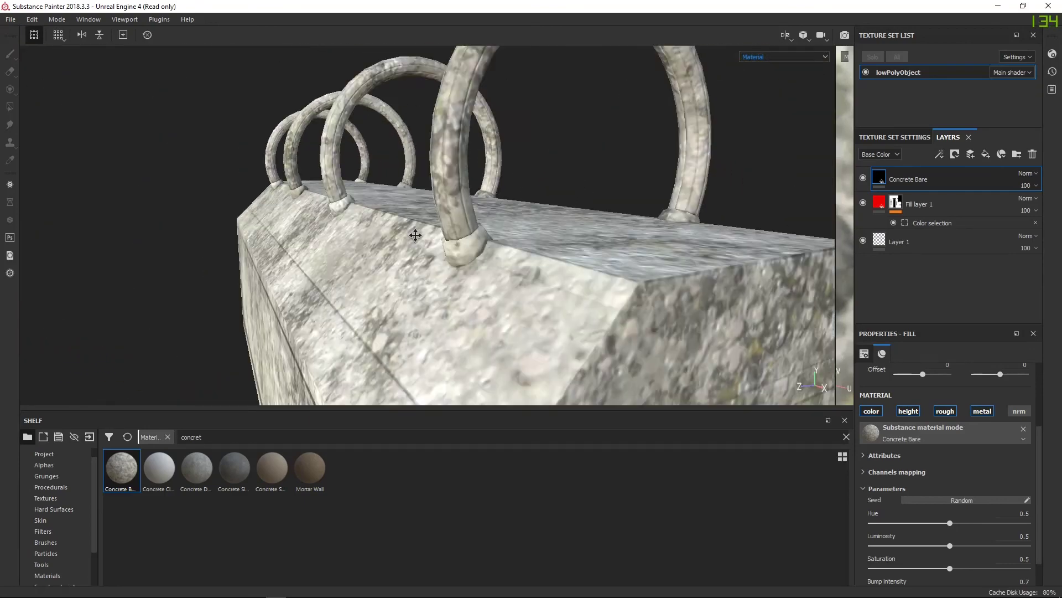
left_click_drag(415, 234, 526, 268, "alt")
right_click_drag(527, 267, 493, 260, "alt")
left_click_drag(492, 271, 598, 314, "alt")
middle_click_drag(276, 243, 508, 263, "alt")
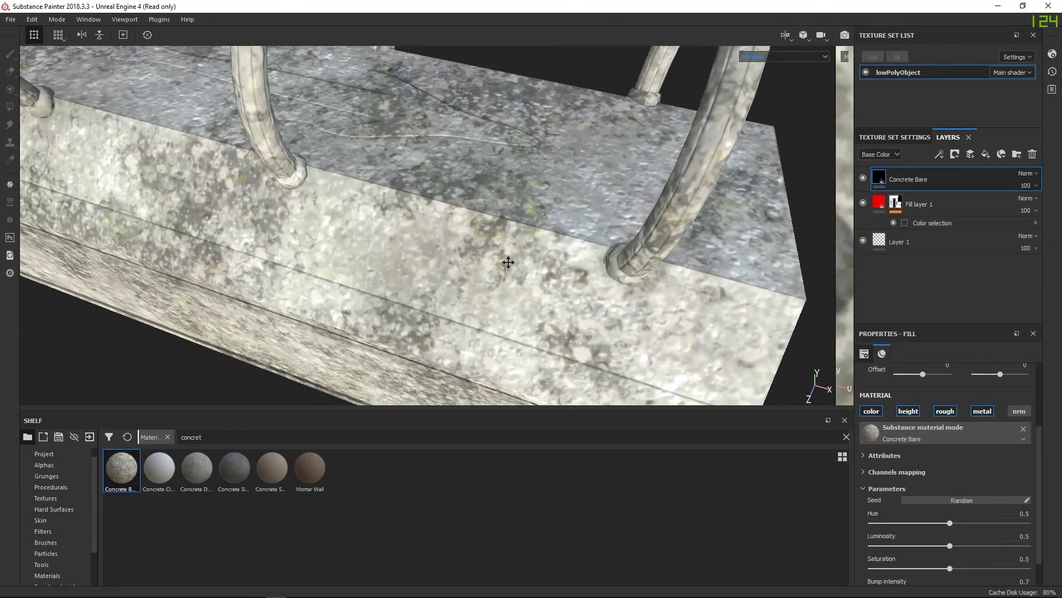
left_click_drag(451, 263, 436, 220, "alt")
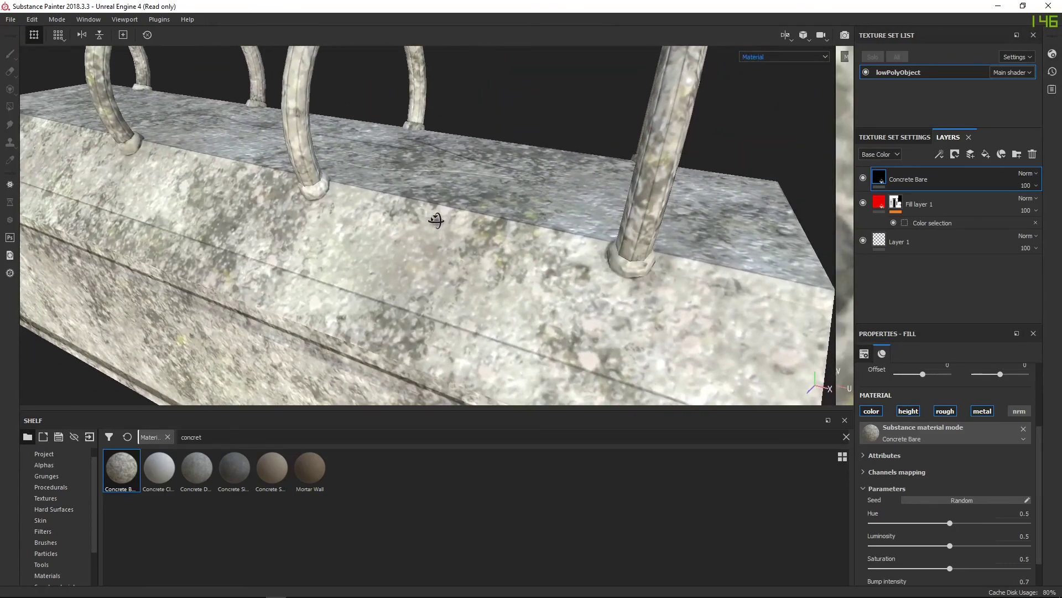